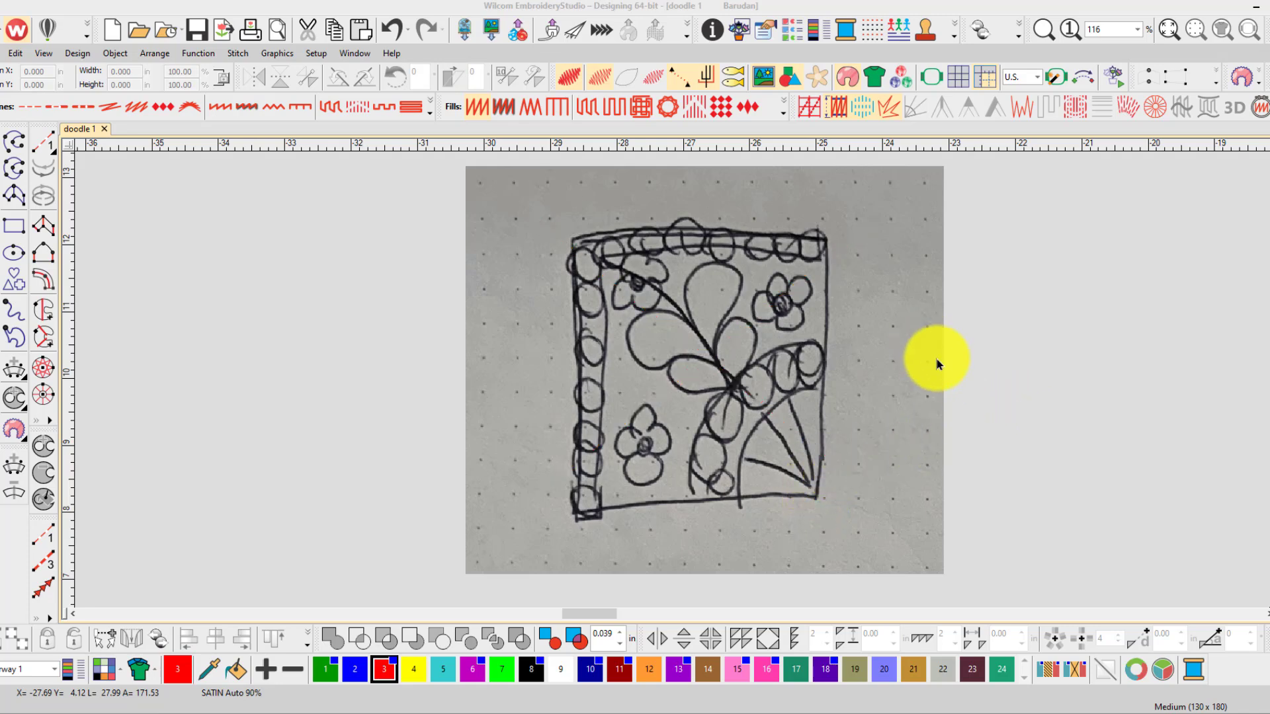
# Draw a near-square rectangle about 5.77 by 5.90 in between the sketch and the sample design, and convert it to a run outline
pyautogui.scroll(-1, 935, 363)
pyautogui.scroll(-1, 988, 425)
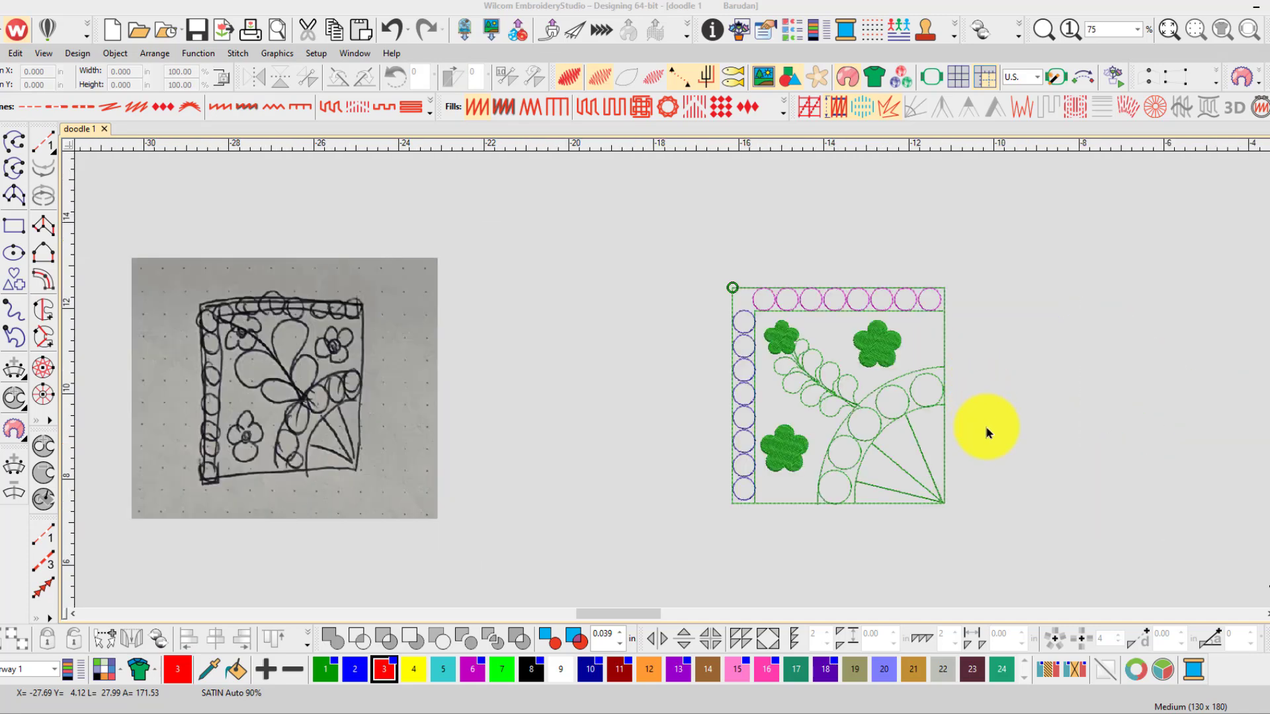
pyautogui.scroll(1, 800, 443)
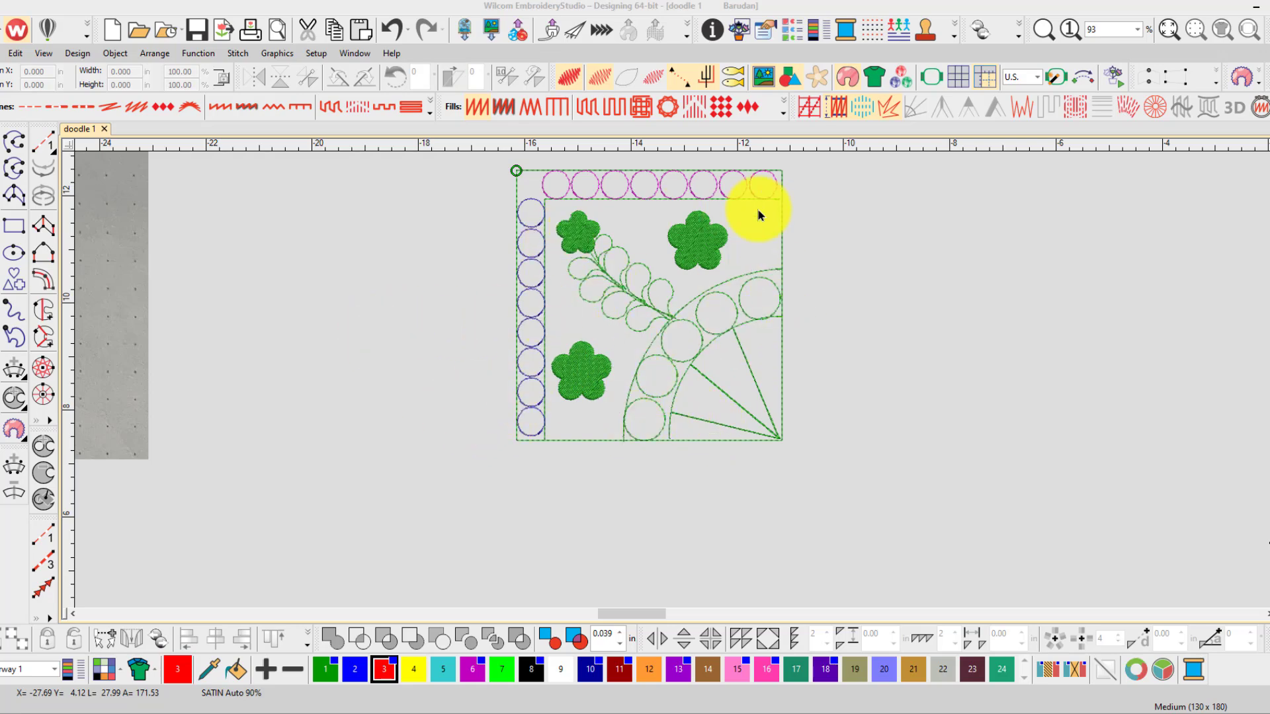
pyautogui.scroll(-1, 97, 317)
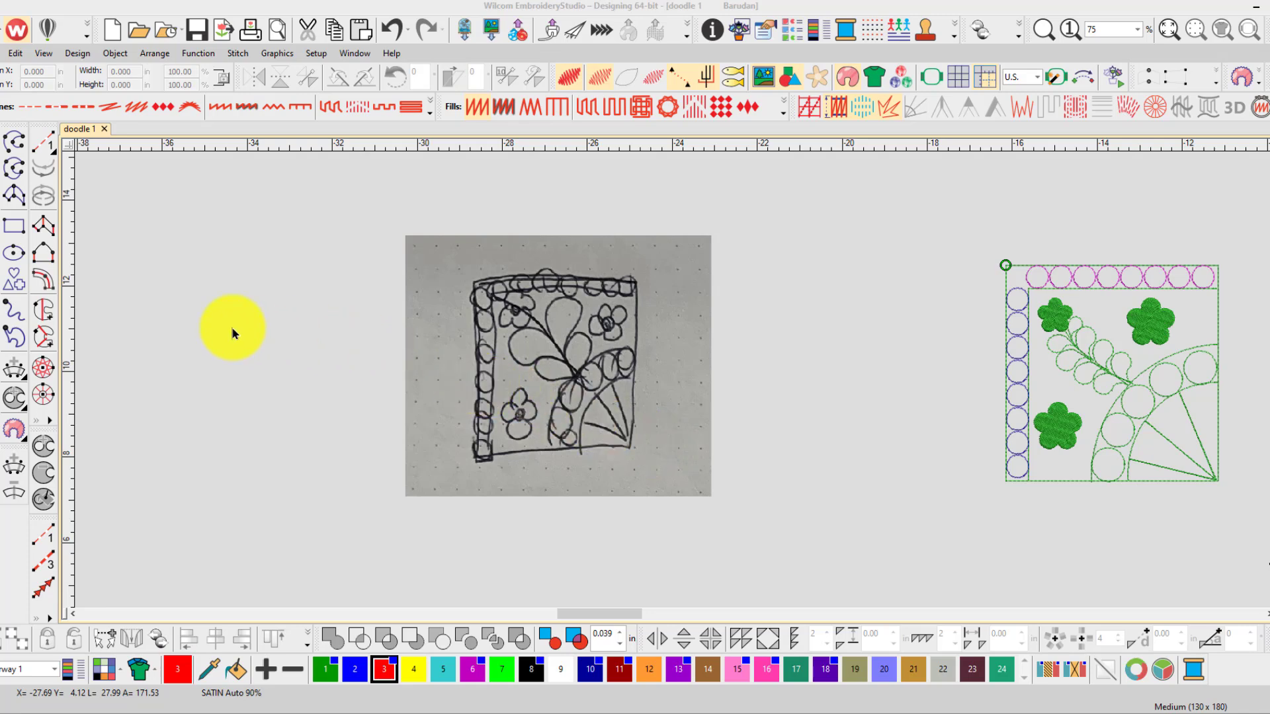
pyautogui.press('r')
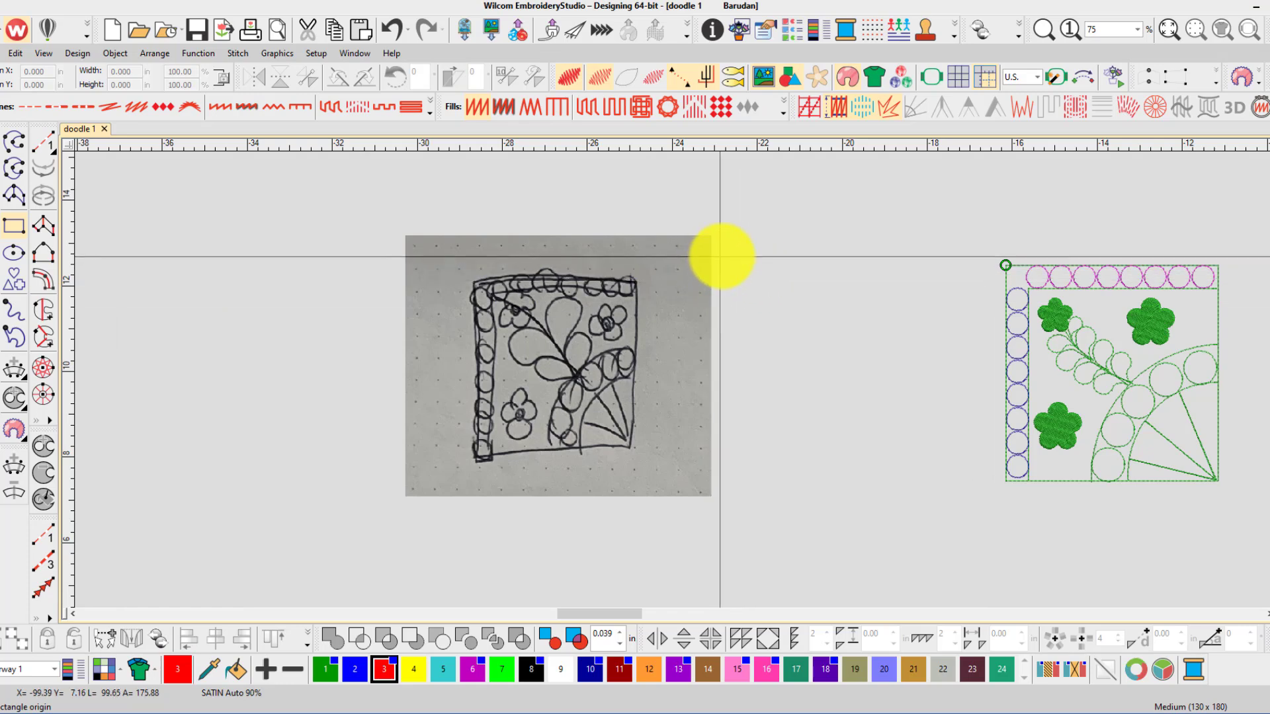
pyautogui.click(725, 234)
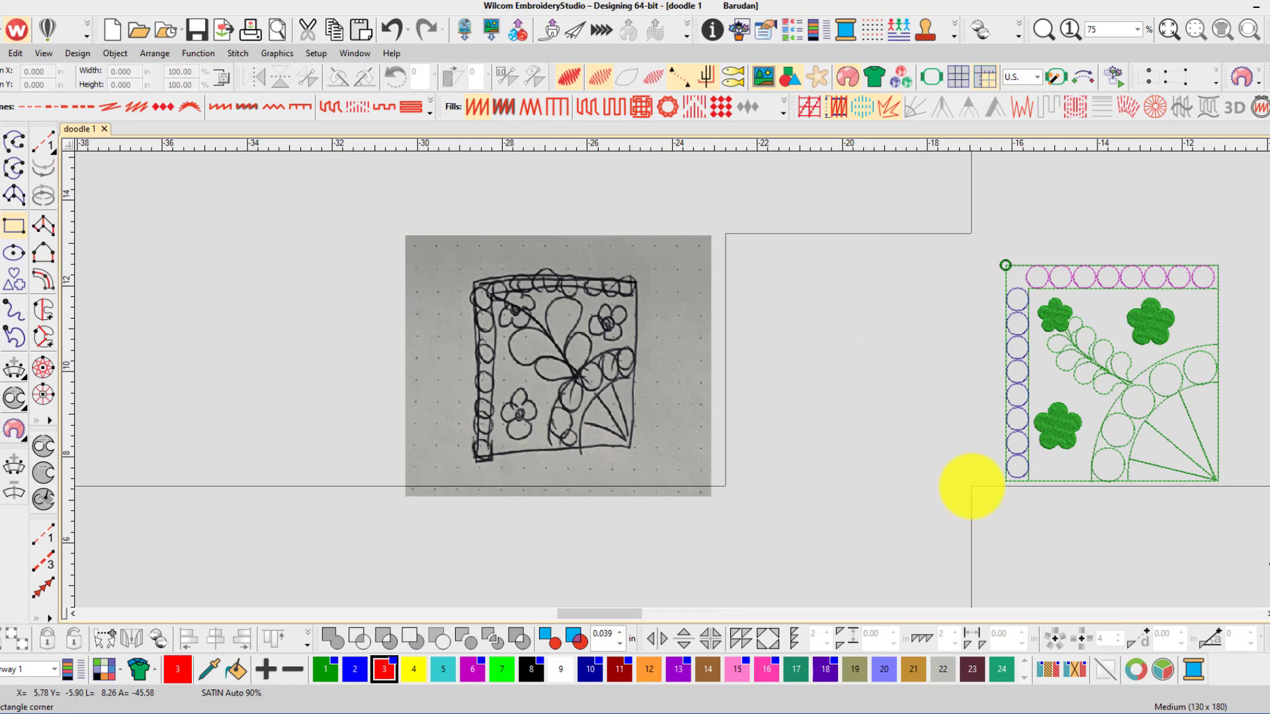
pyautogui.click(970, 486)
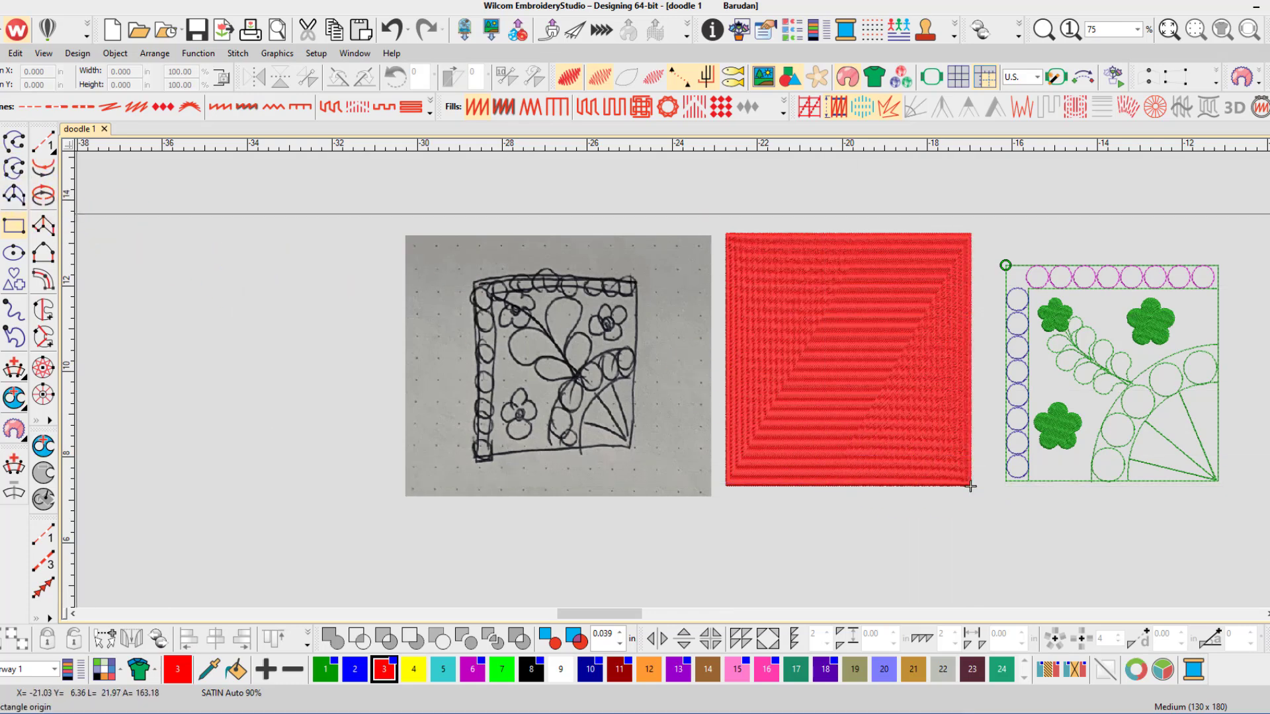
pyautogui.click(22, 107)
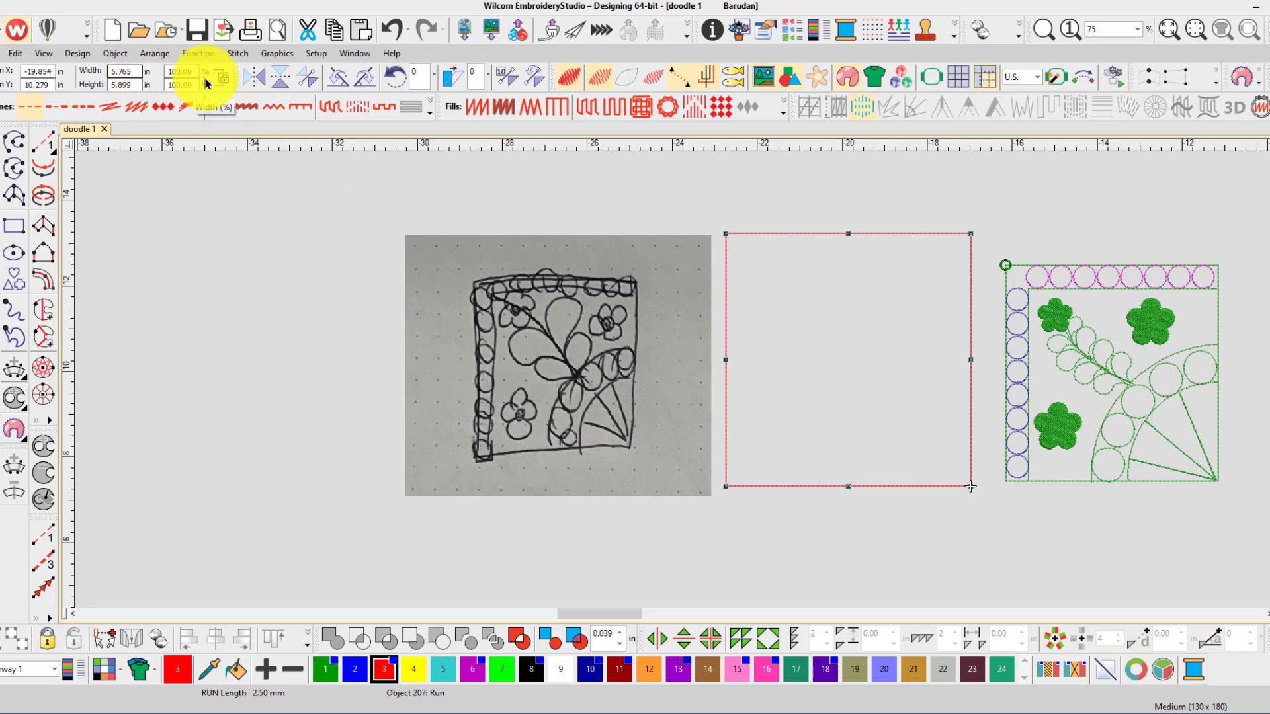
# Set the rectangle's width and height to 6 in each
pyautogui.click(131, 72)
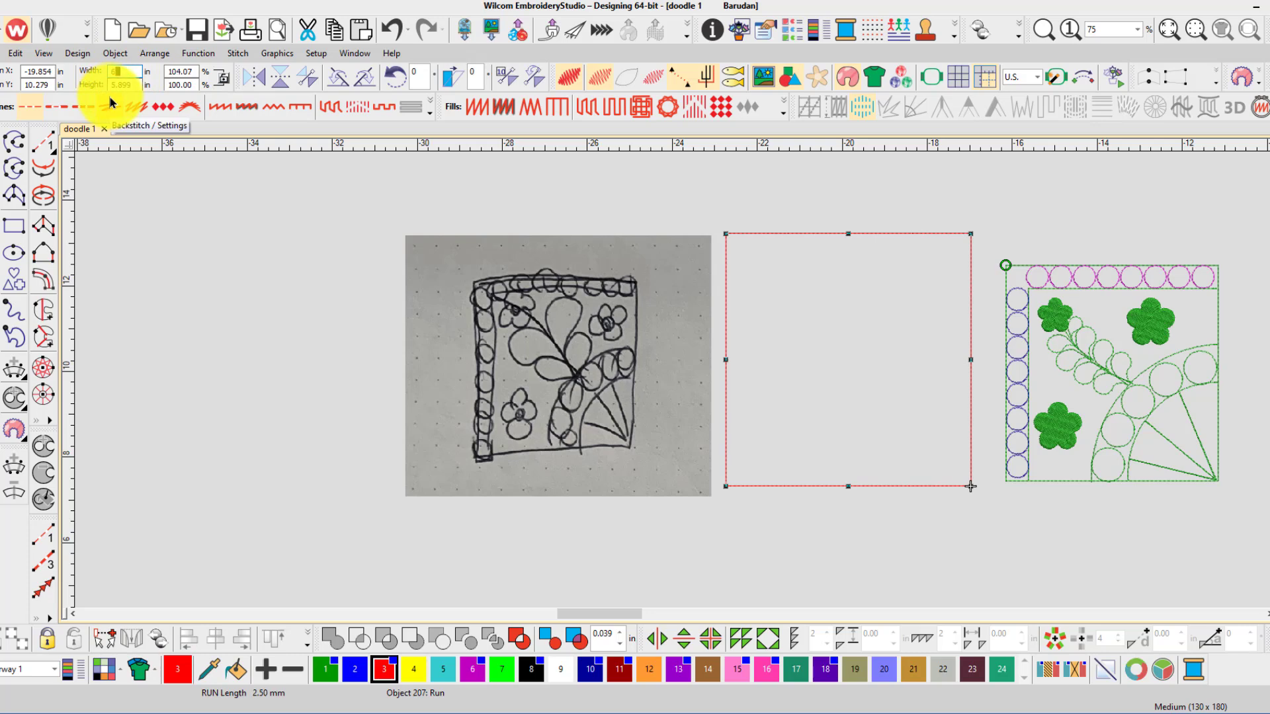
pyautogui.press('Tab')
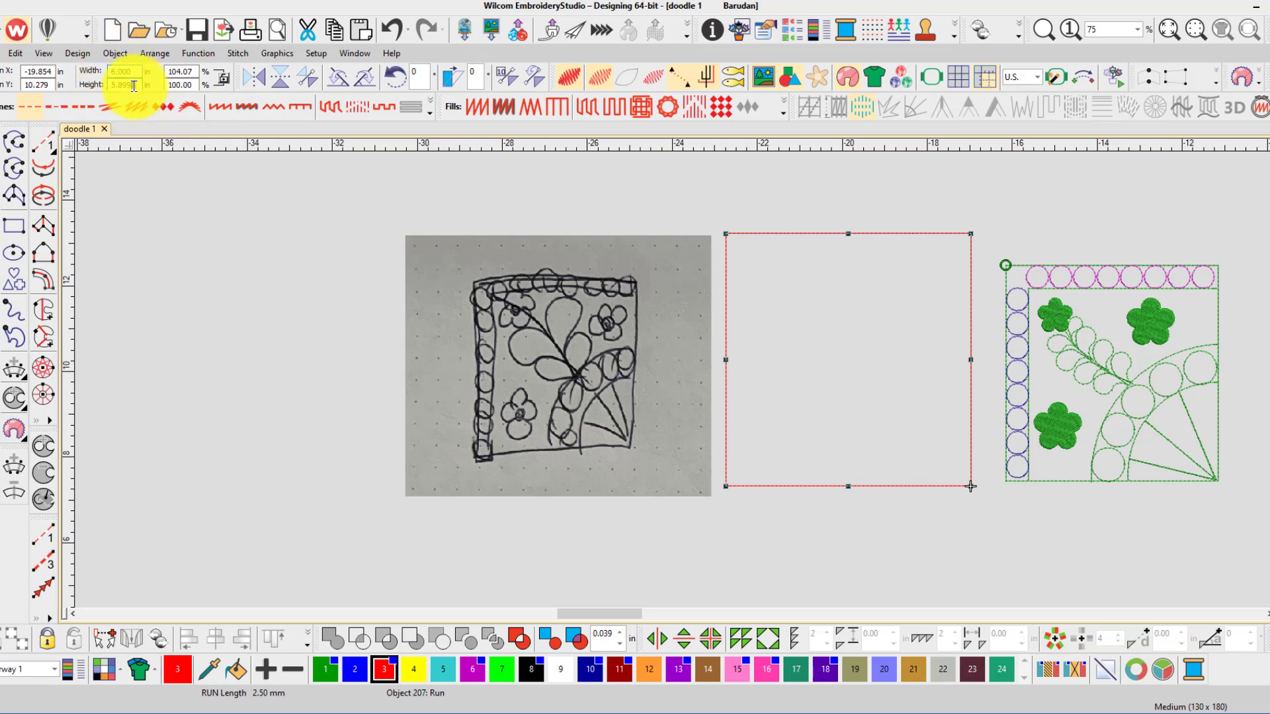
pyautogui.write('6')
pyautogui.press('Return')
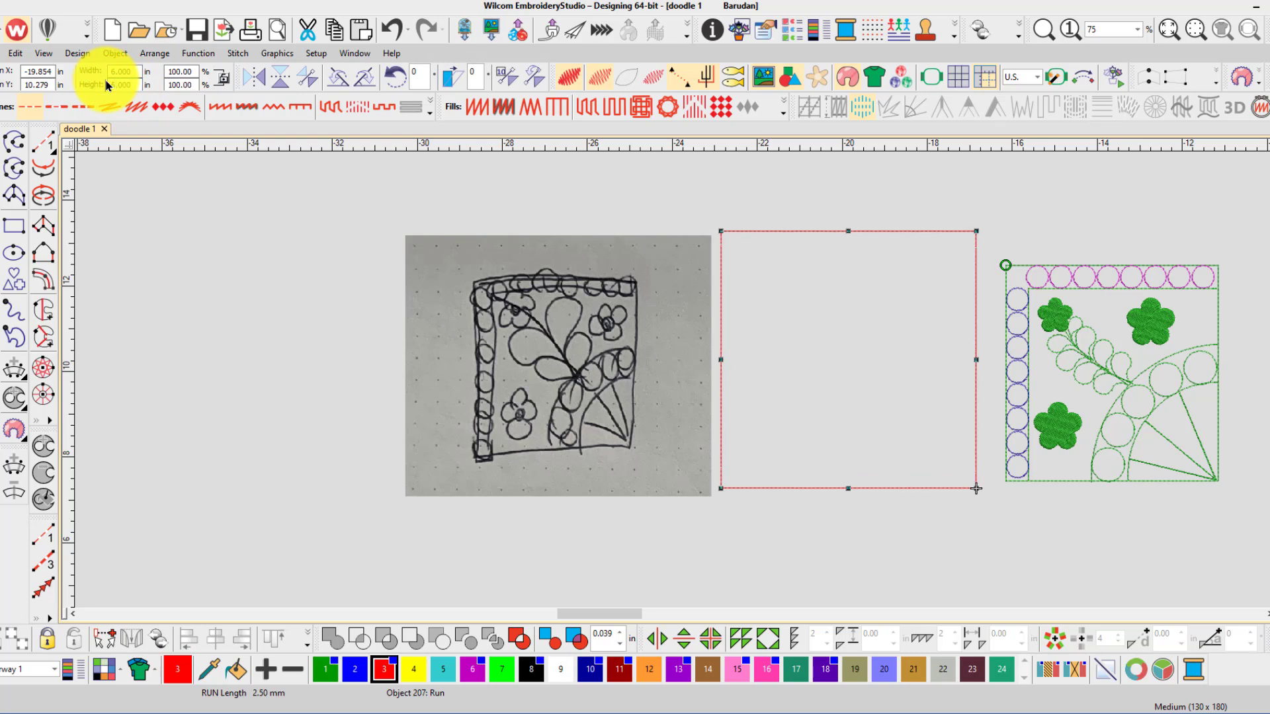
pyautogui.click(833, 536)
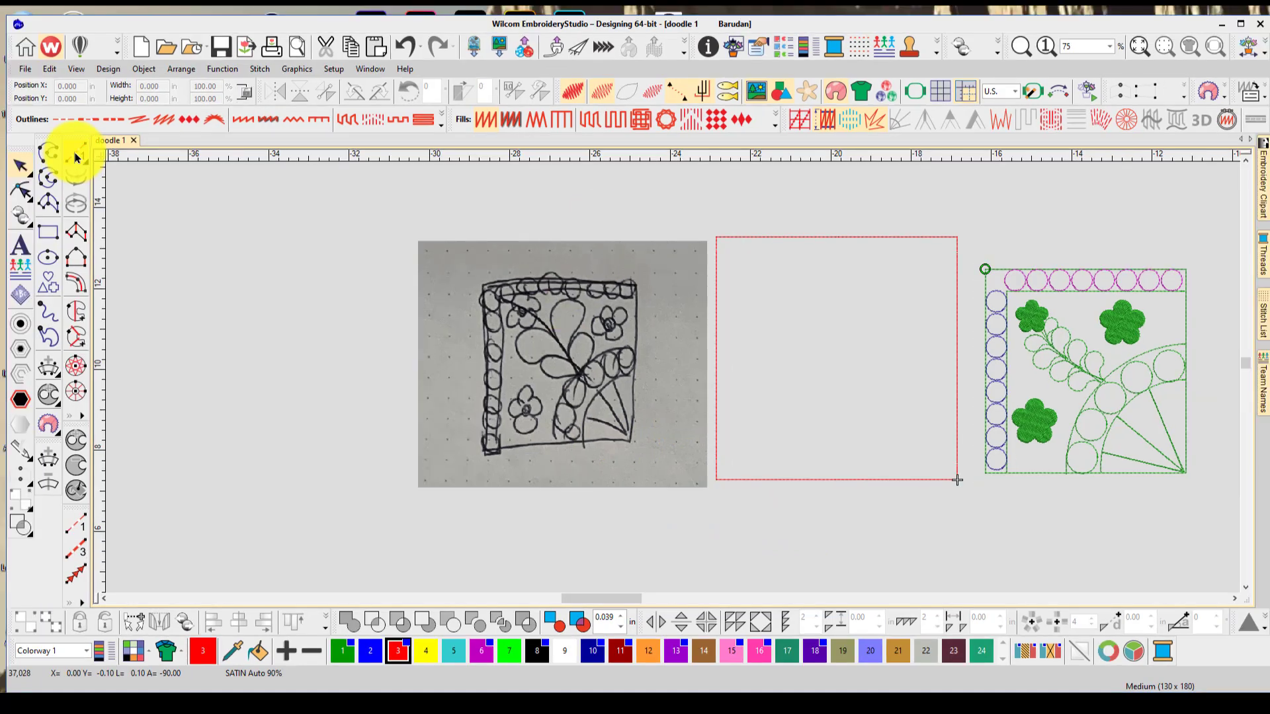
# Draw an L-shaped run line inside the square, from the bottom edge up and across to the right edge, forming a narrow border
pyautogui.click(42, 140)
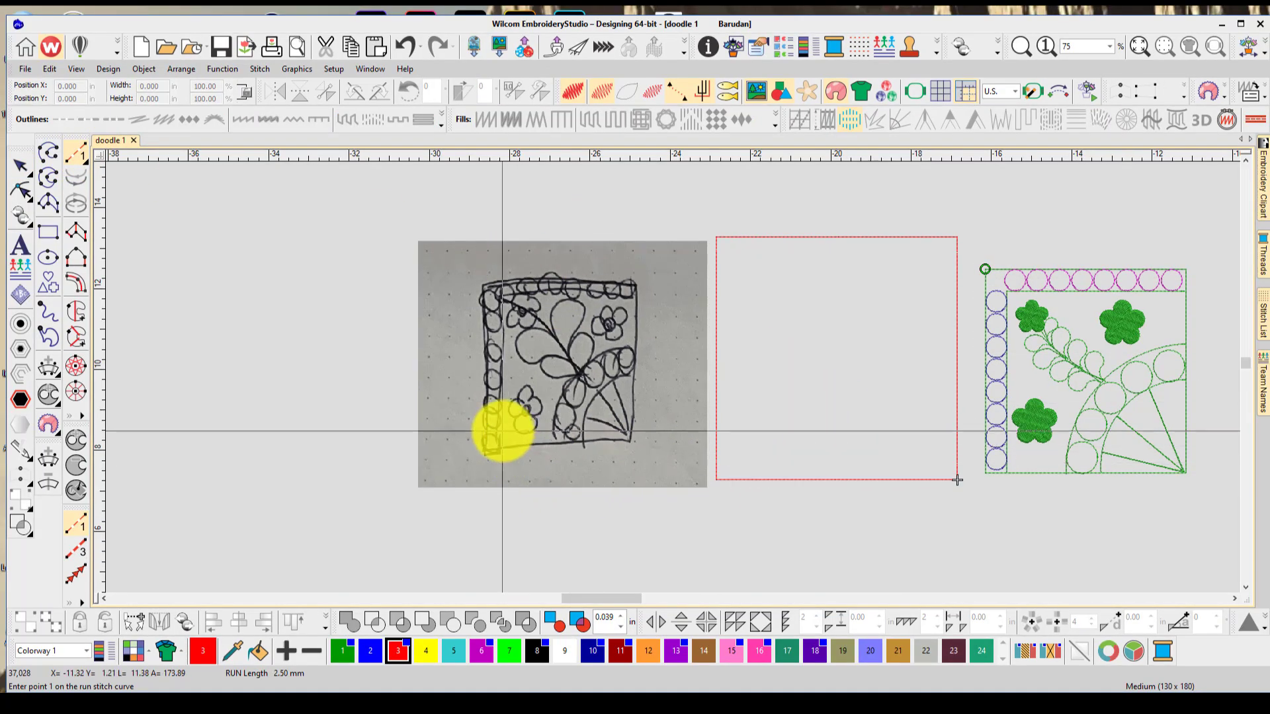
pyautogui.click(741, 480)
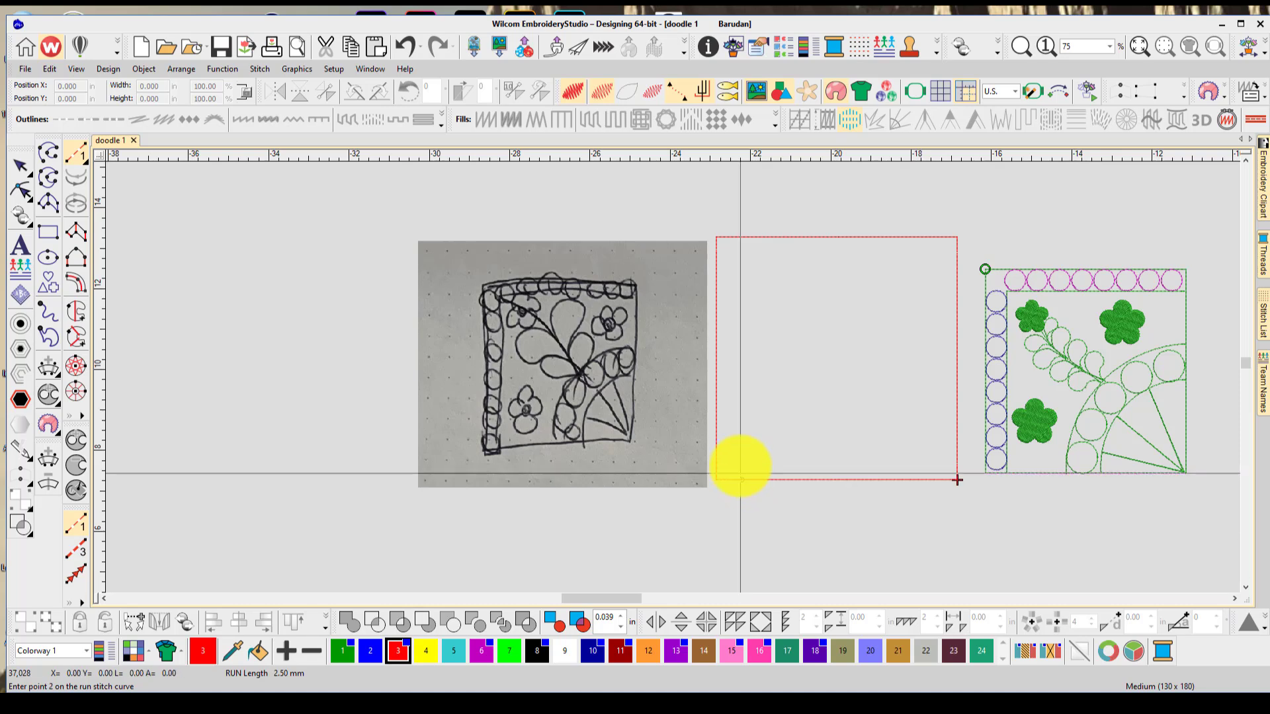
pyautogui.click(741, 263)
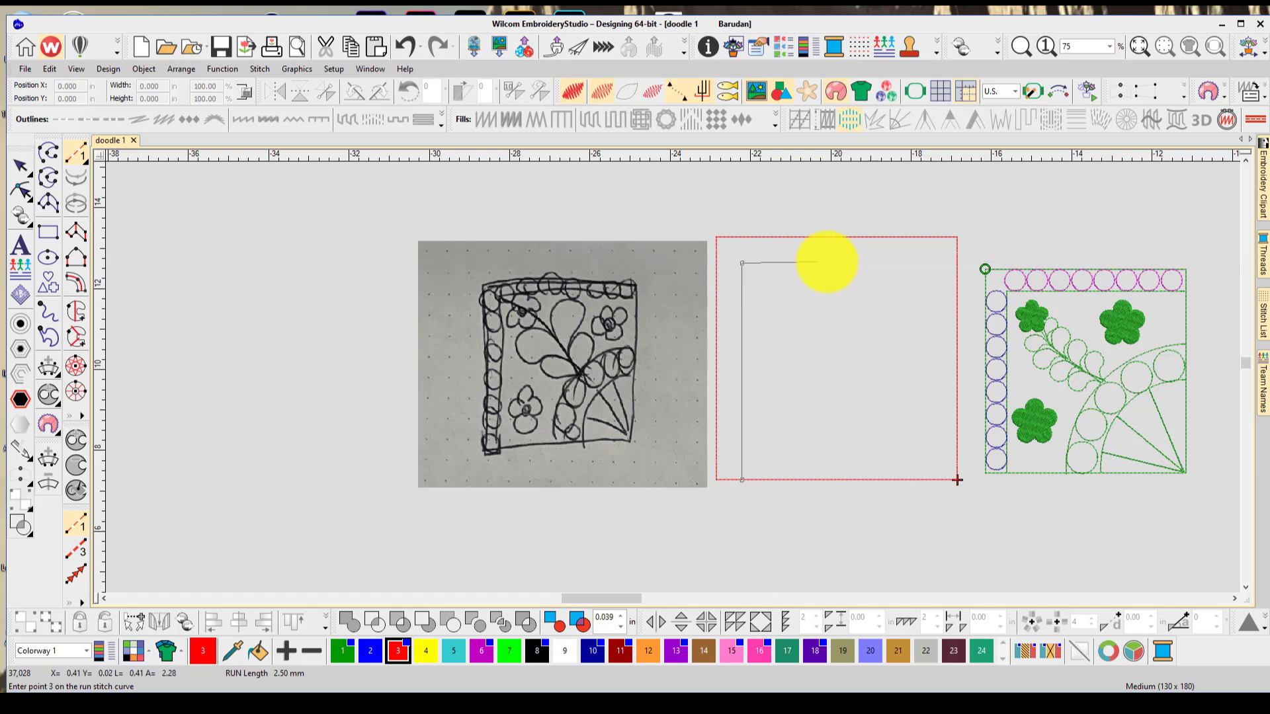
pyautogui.click(957, 264)
pyautogui.press('Return')
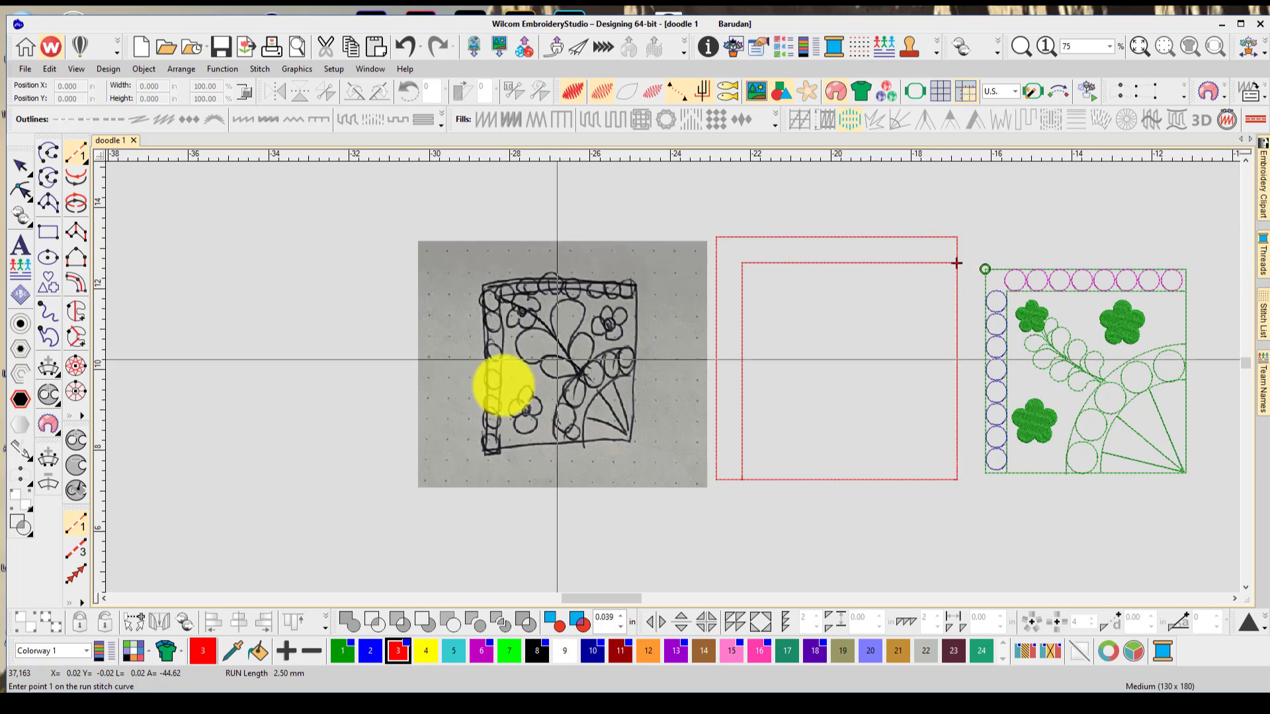
pyautogui.click(20, 166)
pyautogui.click(312, 260)
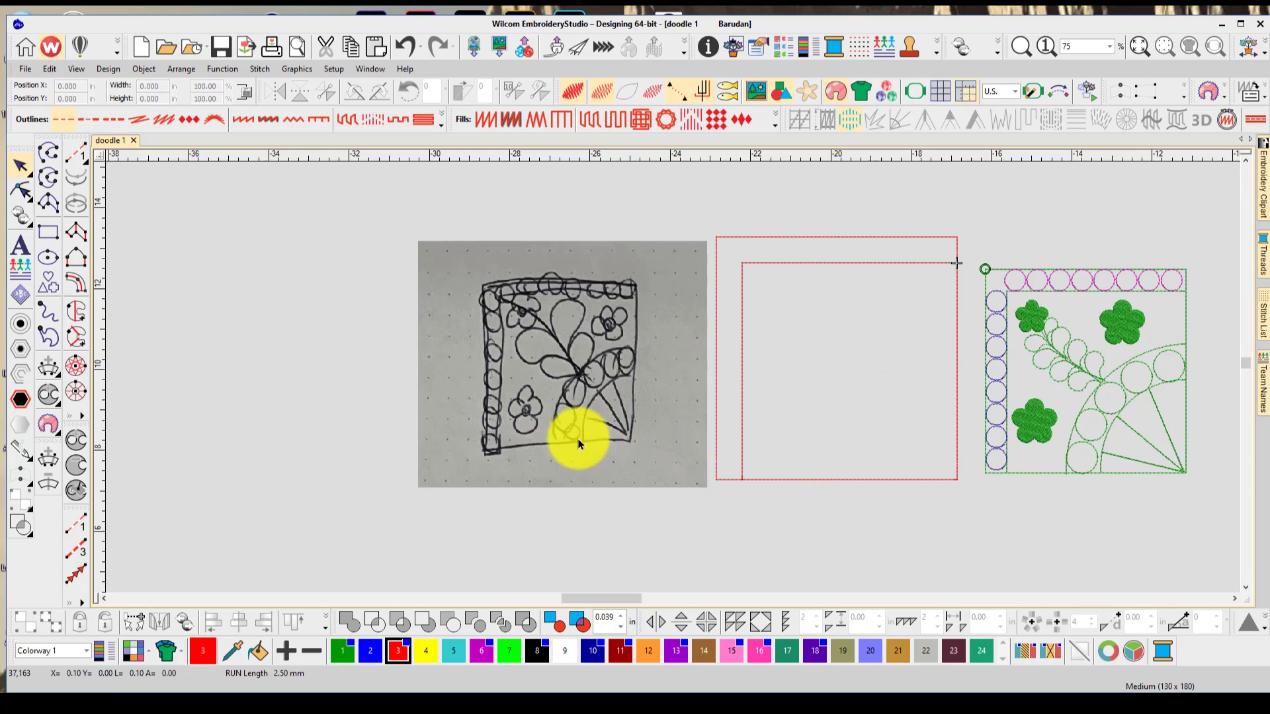
# Draw a circle about 0.56 in across and place it at the right end of the square's top border
pyautogui.click(48, 258)
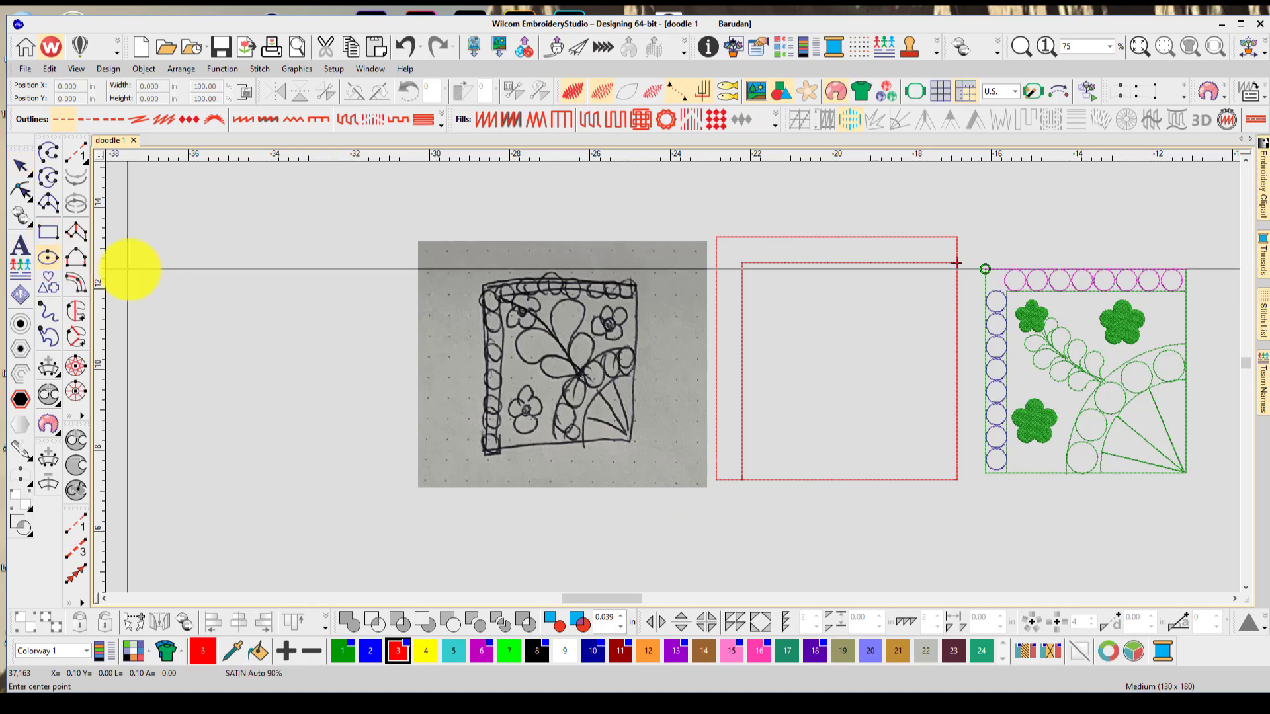
pyautogui.click(296, 296)
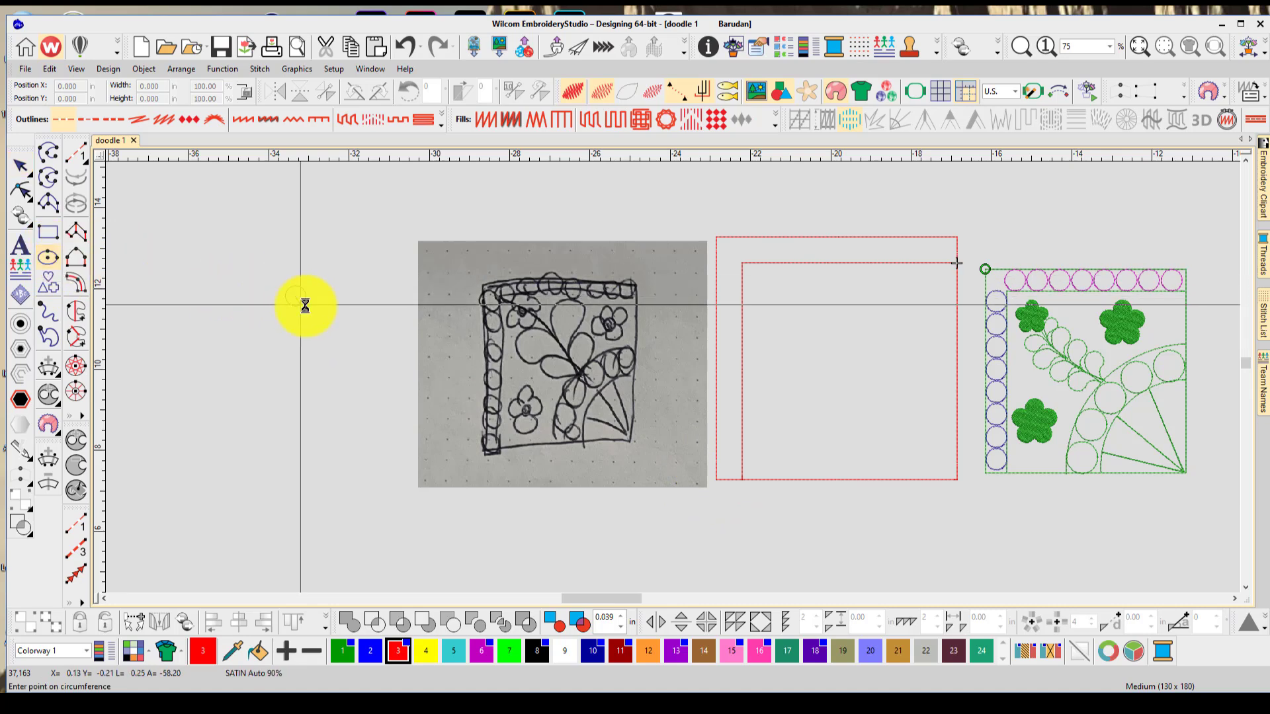
pyautogui.click(307, 304)
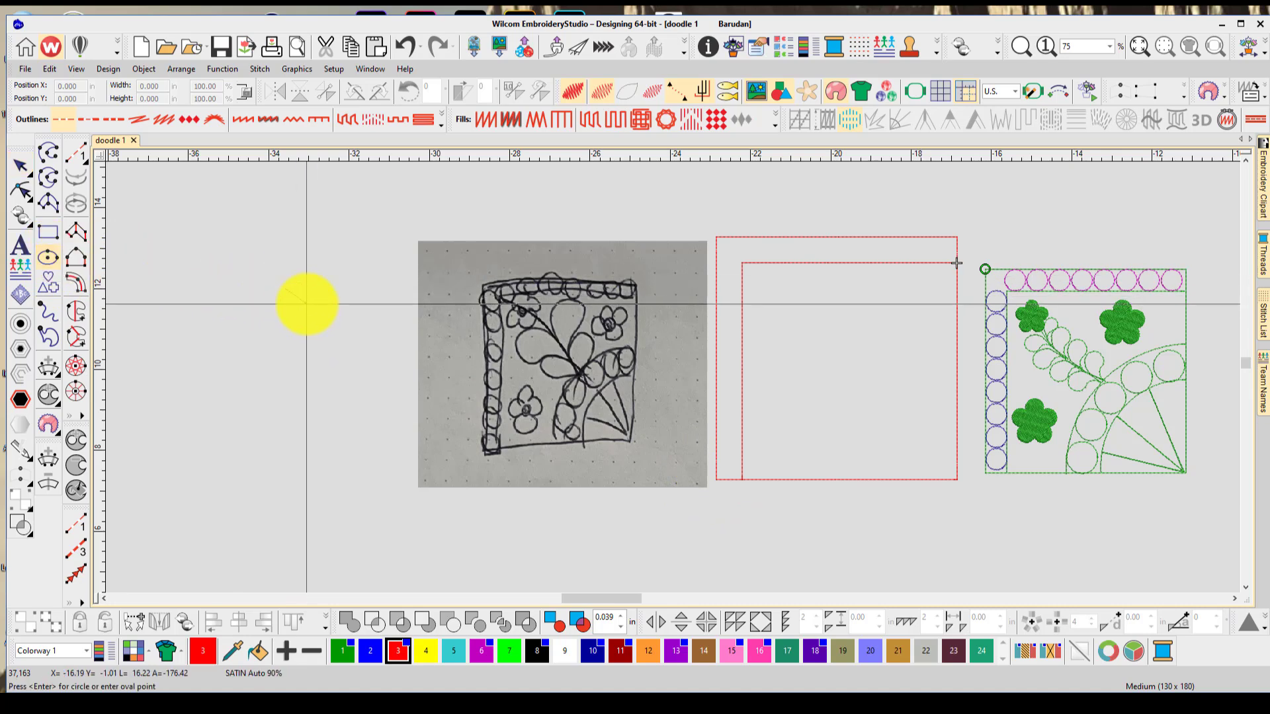
pyautogui.press('Return')
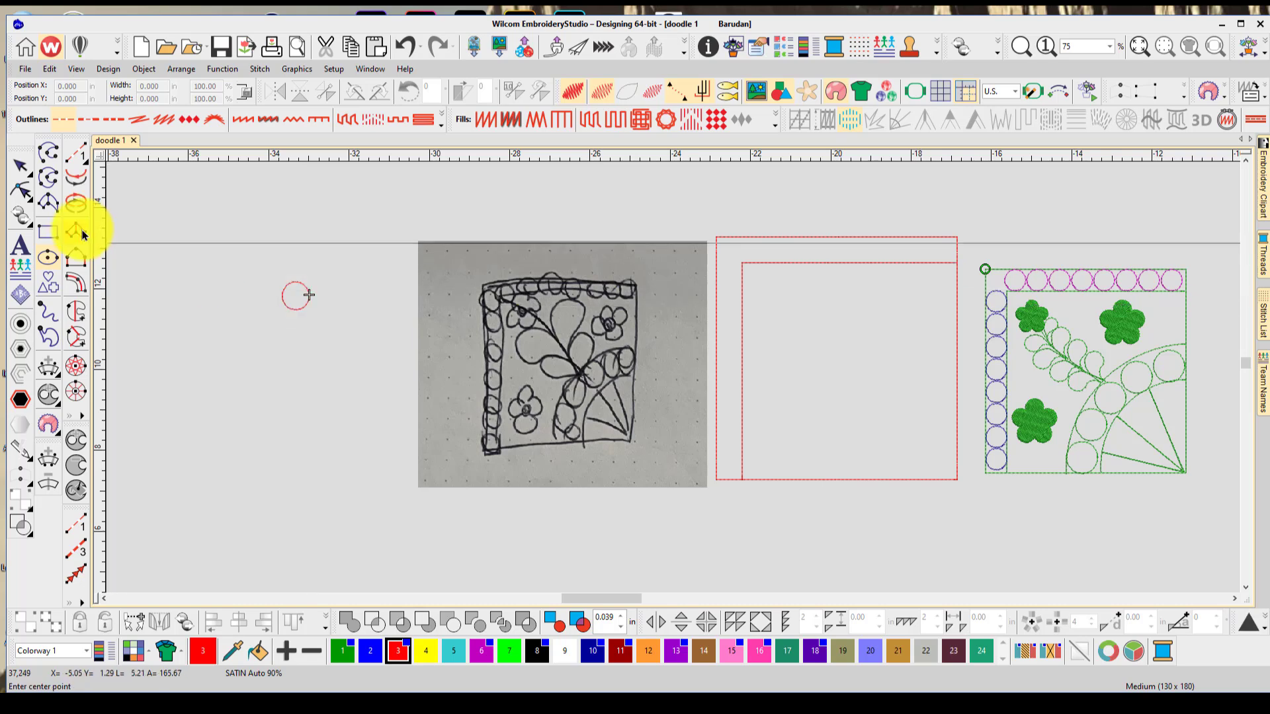
pyautogui.click(35, 169)
pyautogui.click(287, 287)
pyautogui.moveTo(296, 295); pyautogui.dragTo(939, 247)
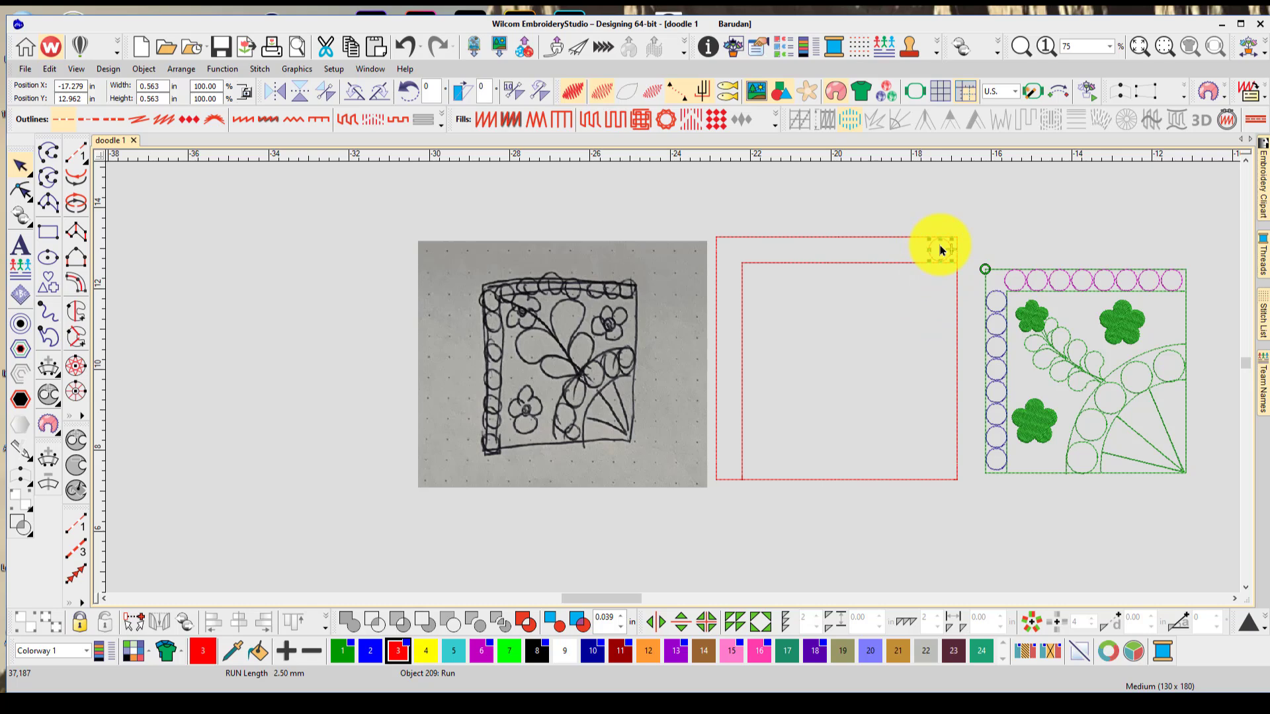
# Copy the circle along the top border to make a row of eight, and space all eight evenly across
pyautogui.moveTo(940, 250); pyautogui.dragTo(732, 250)
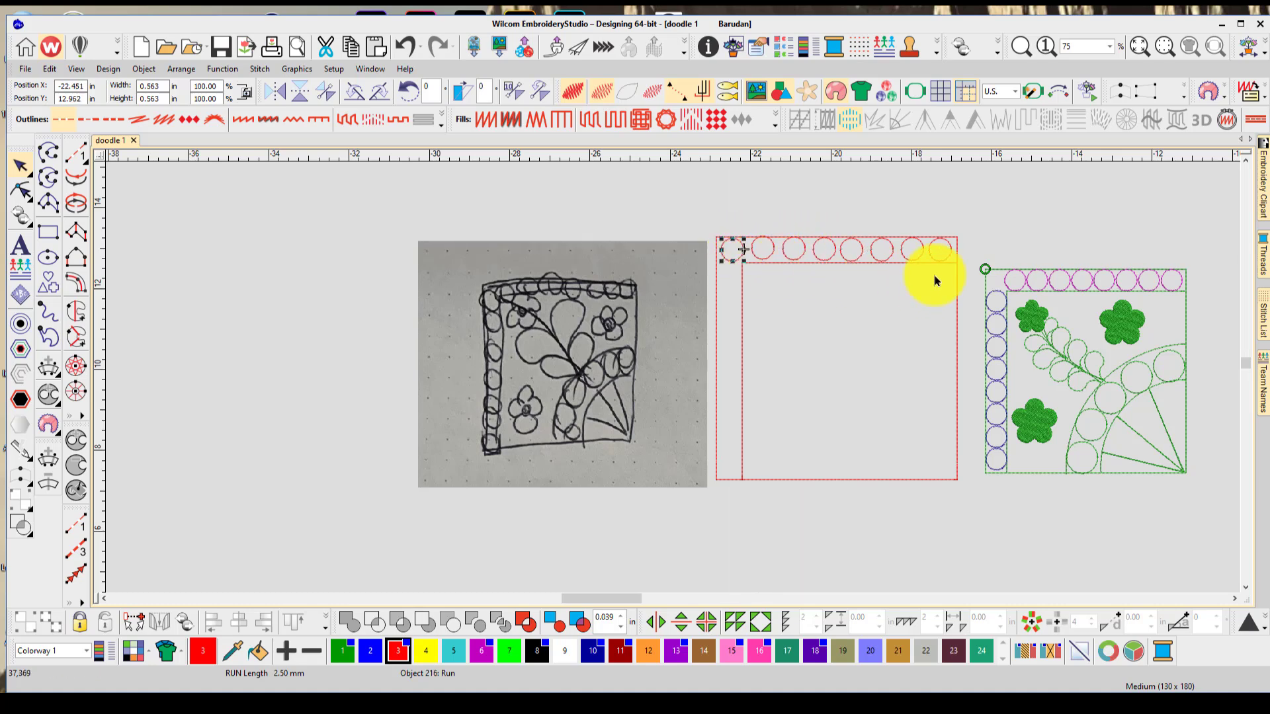
pyautogui.click(764, 250)
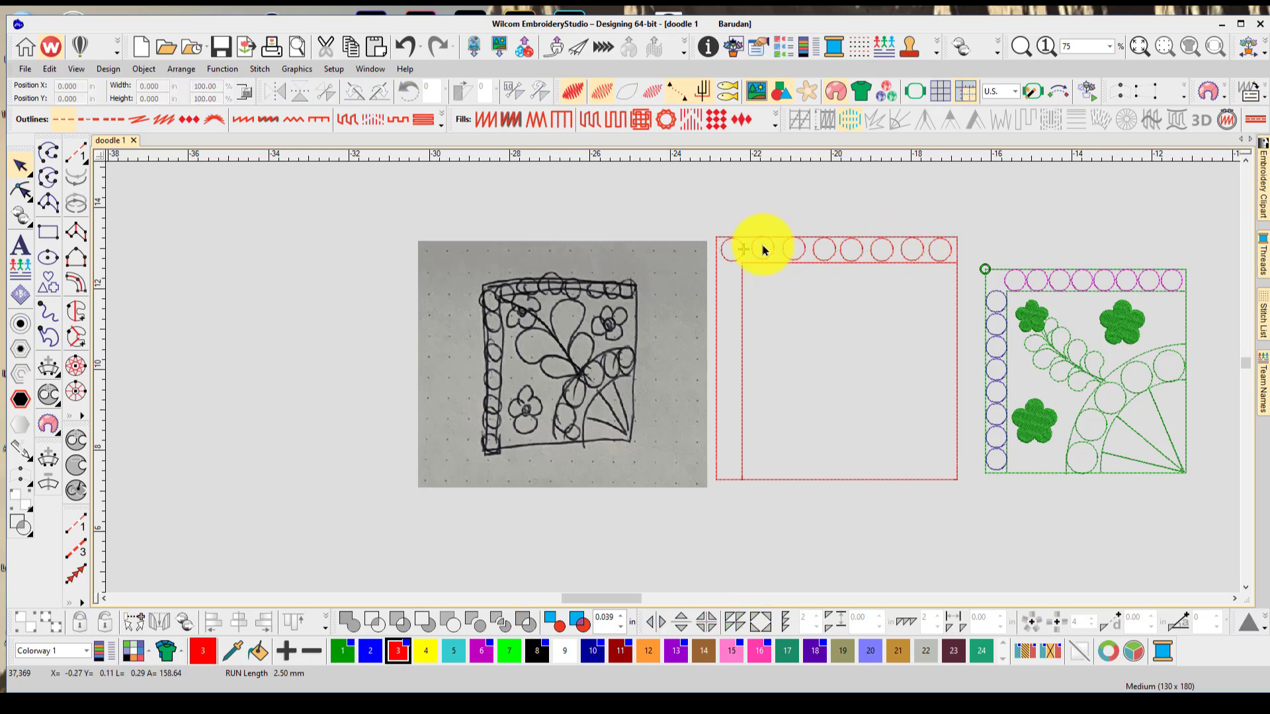
pyautogui.click(727, 260)
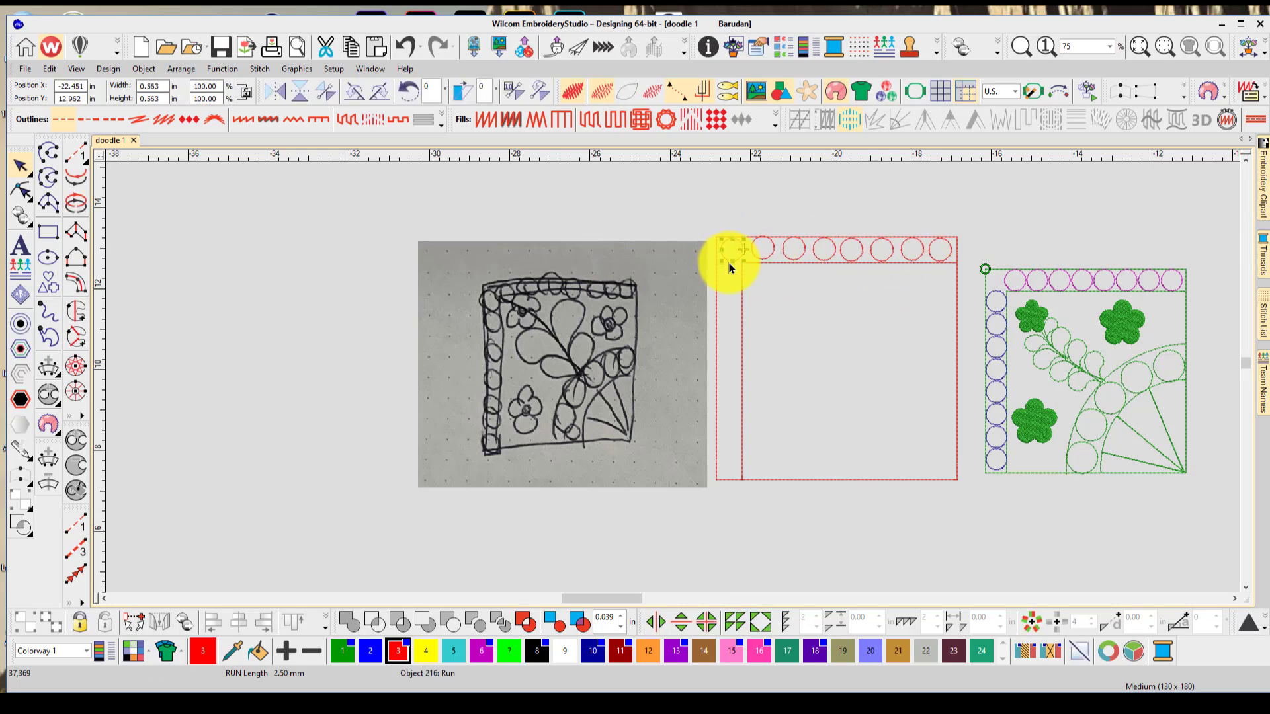
pyautogui.keyDown('ctrl'); pyautogui.click(771, 252); pyautogui.keyUp('ctrl')
pyautogui.keyDown('ctrl'); pyautogui.click(804, 252); pyautogui.keyUp('ctrl')
pyautogui.keyDown('ctrl'); pyautogui.click(860, 254); pyautogui.keyUp('ctrl')
pyautogui.keyDown('ctrl'); pyautogui.click(889, 251); pyautogui.keyUp('ctrl')
pyautogui.keyDown('ctrl'); pyautogui.click(922, 253); pyautogui.keyUp('ctrl')
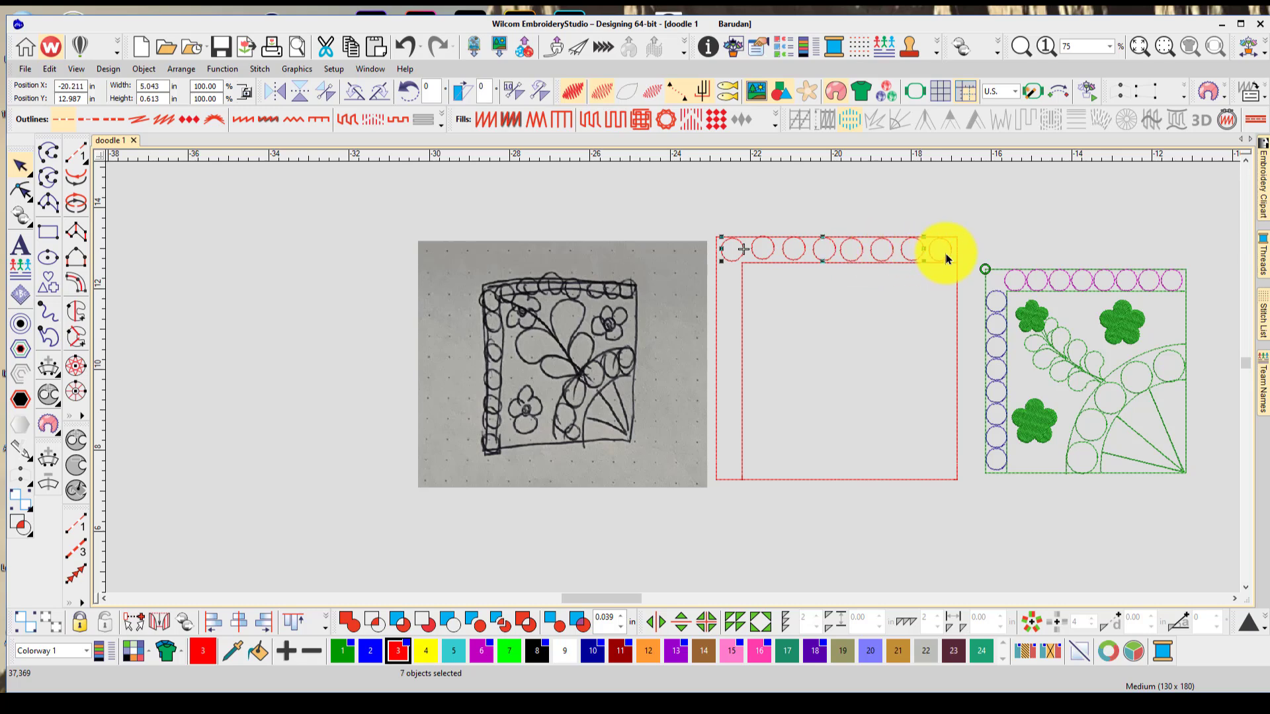
pyautogui.keyDown('ctrl'); pyautogui.click(941, 251); pyautogui.keyUp('ctrl')
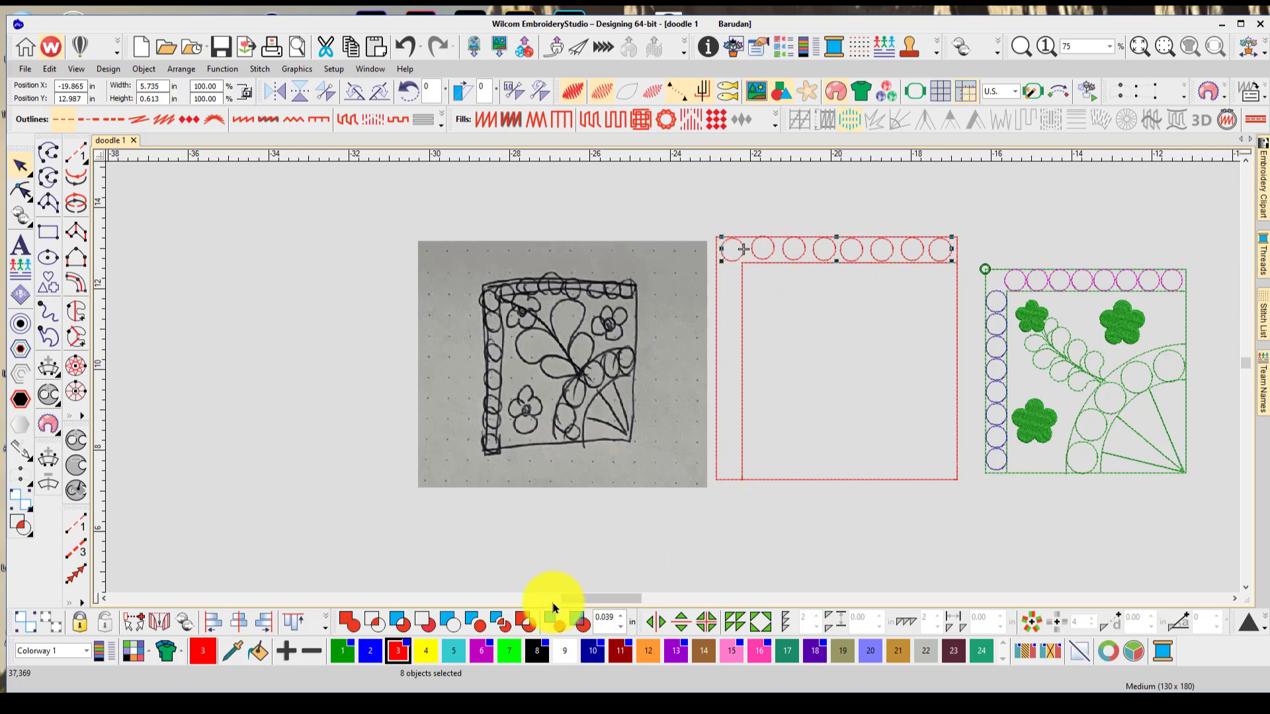
pyautogui.click(323, 625)
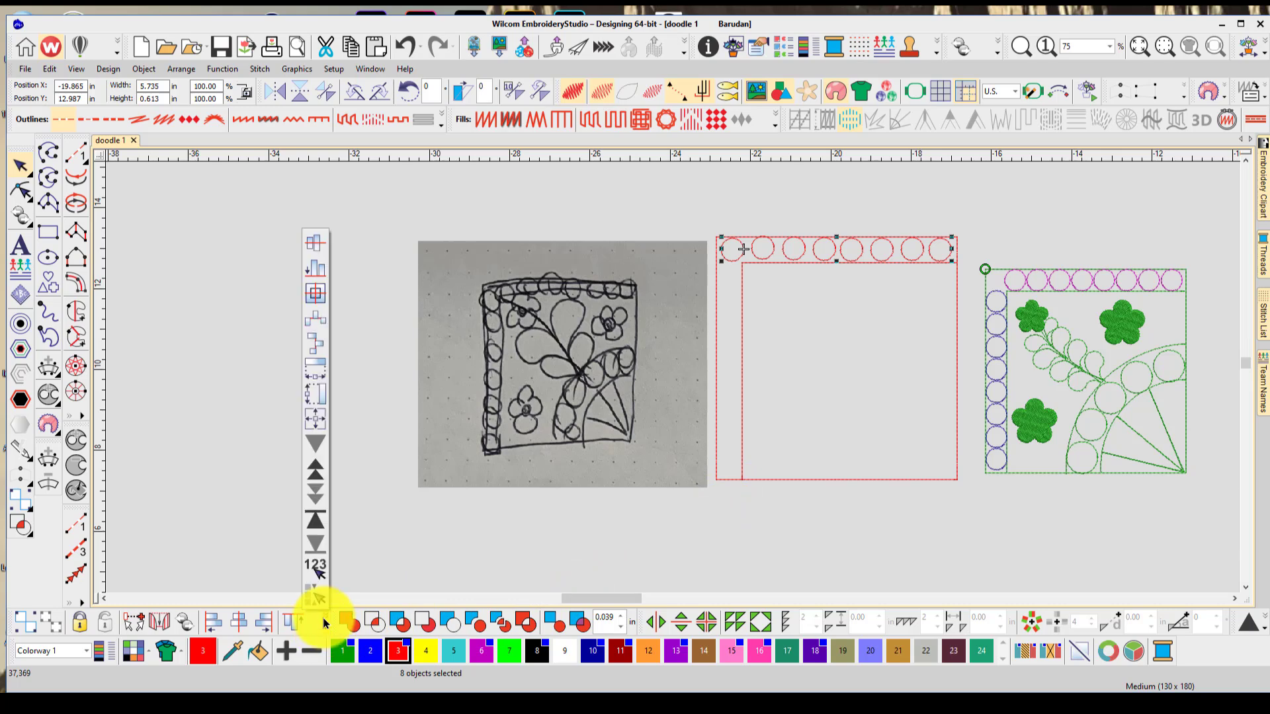
pyautogui.click(316, 318)
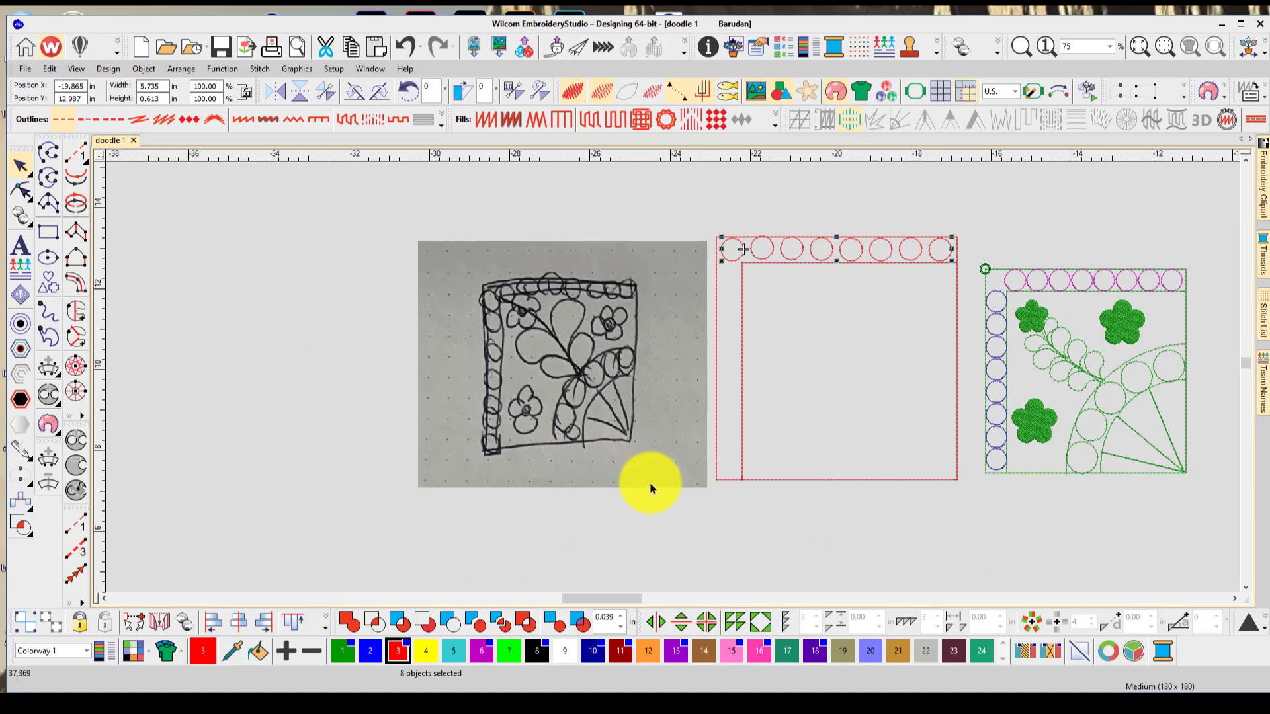
# Copy the row of circles into the square, rotate the copy to run vertically, and align its circles on their vertical centre line
pyautogui.moveTo(857, 248); pyautogui.dragTo(844, 375)
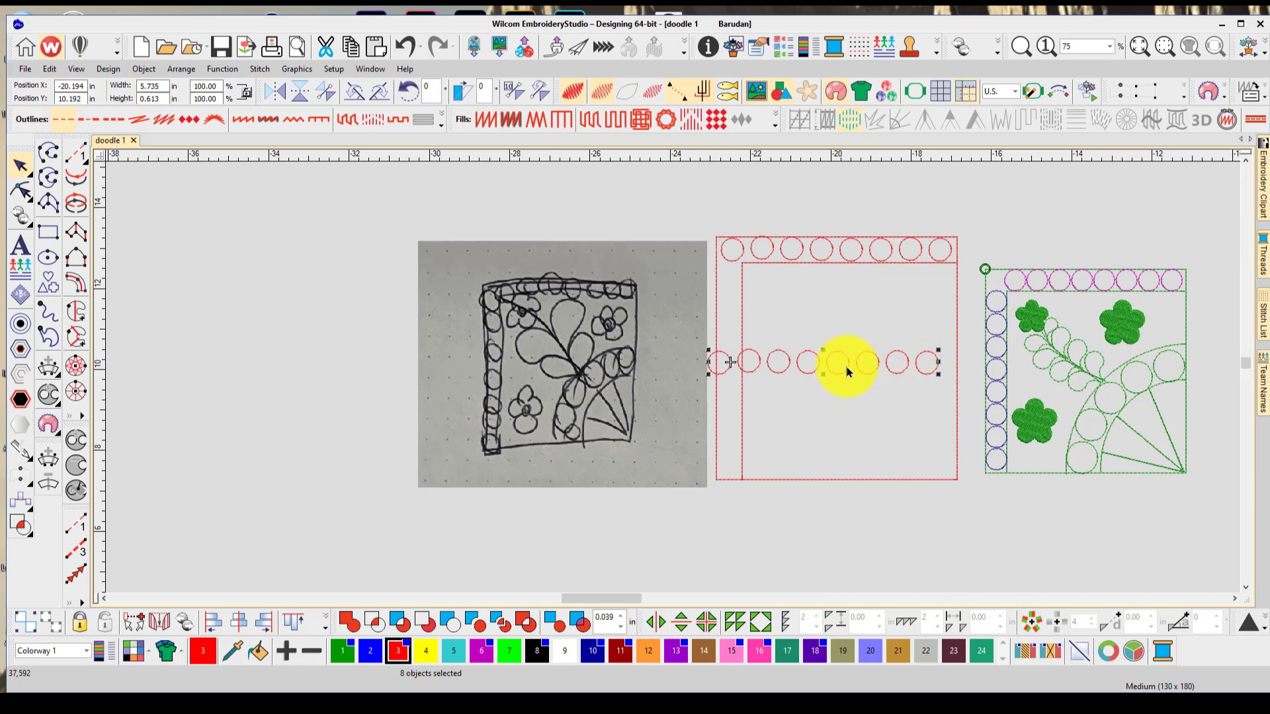
pyautogui.moveTo(937, 349); pyautogui.dragTo(813, 304)
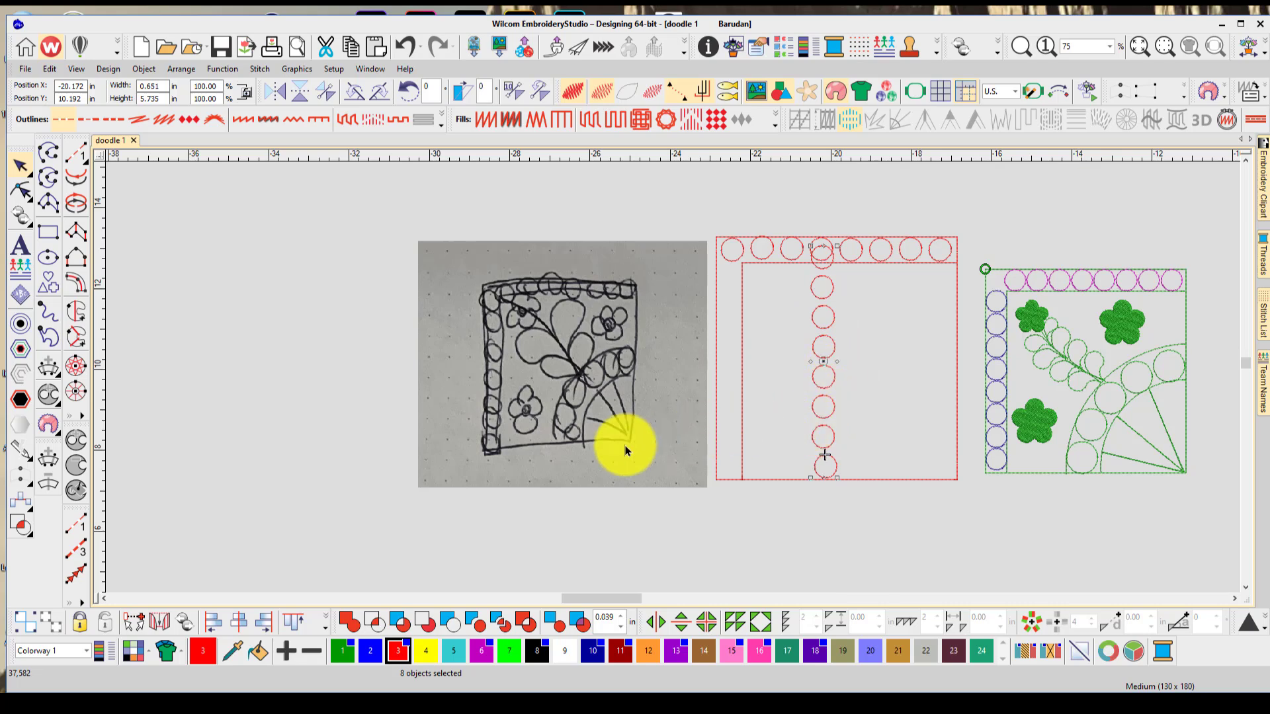
pyautogui.click(240, 624)
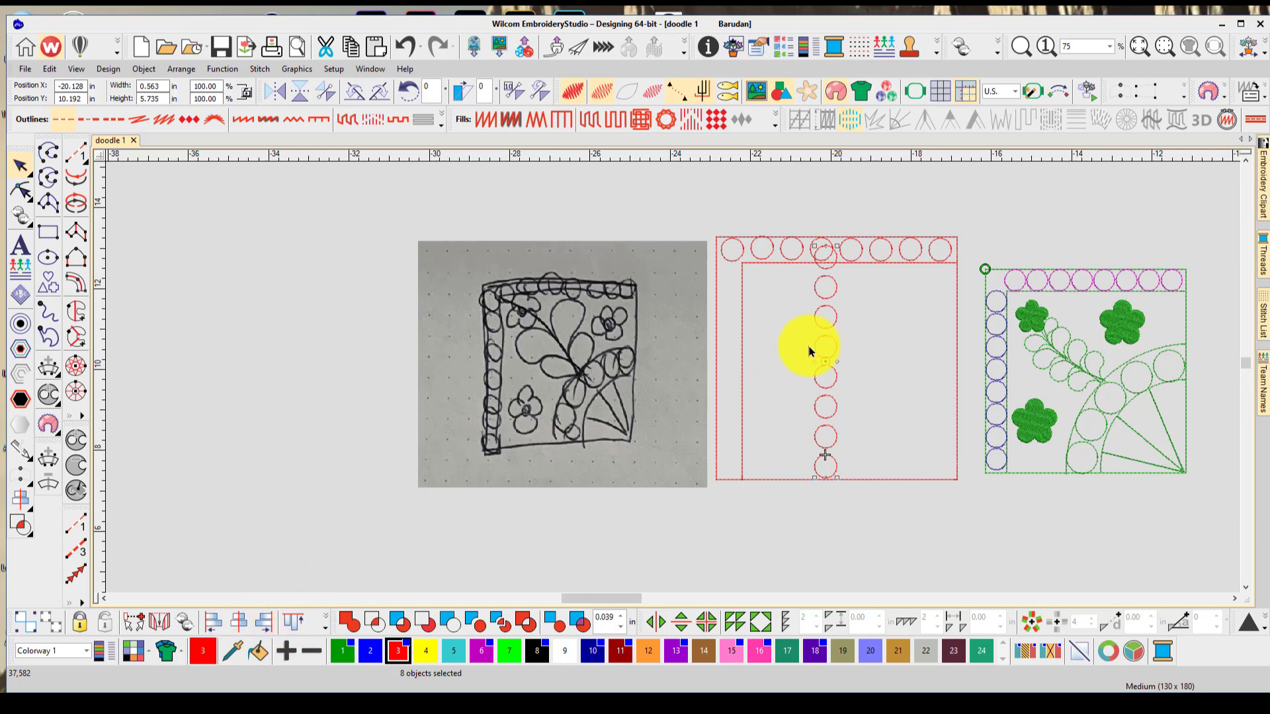
# Move the vertical column of circles into the square's left border and delete the surplus circle
pyautogui.moveTo(830, 340); pyautogui.dragTo(733, 362)
pyautogui.click(725, 494)
pyautogui.press('Delete')
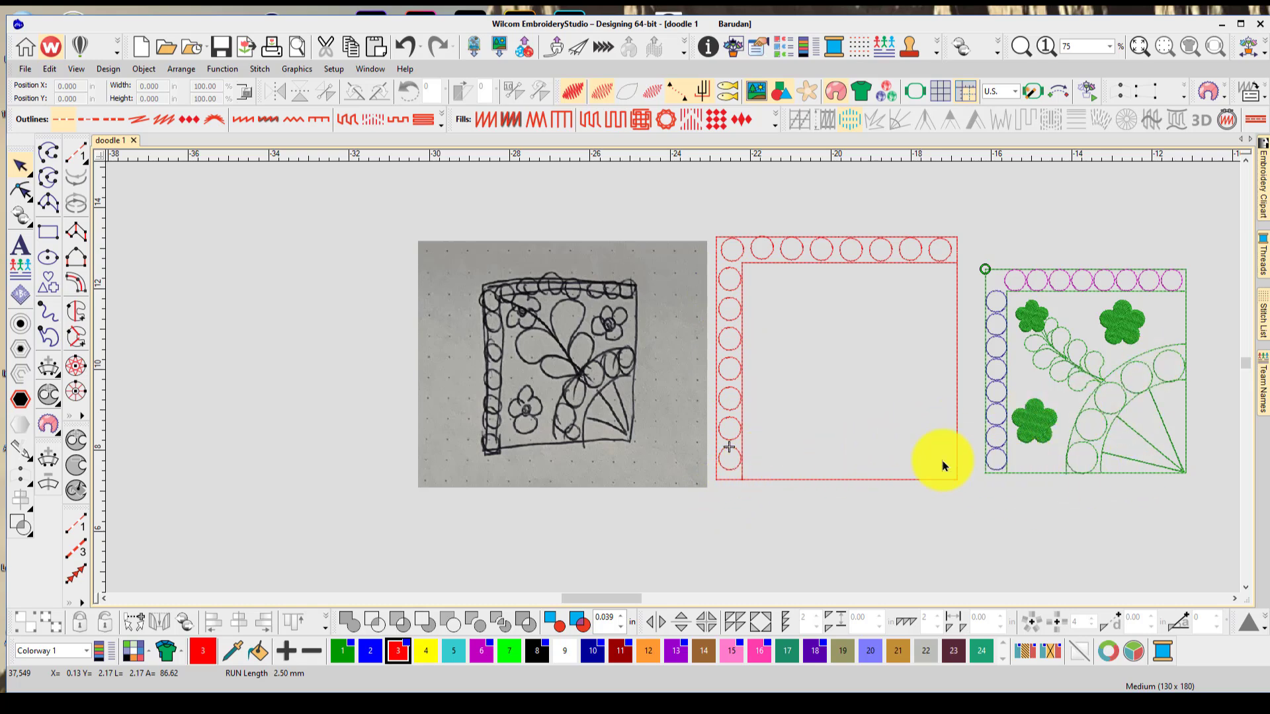
# Move the grouped sample design about 2.6 in to the right, away from the new square
pyautogui.moveTo(714, 210); pyautogui.dragTo(958, 468)
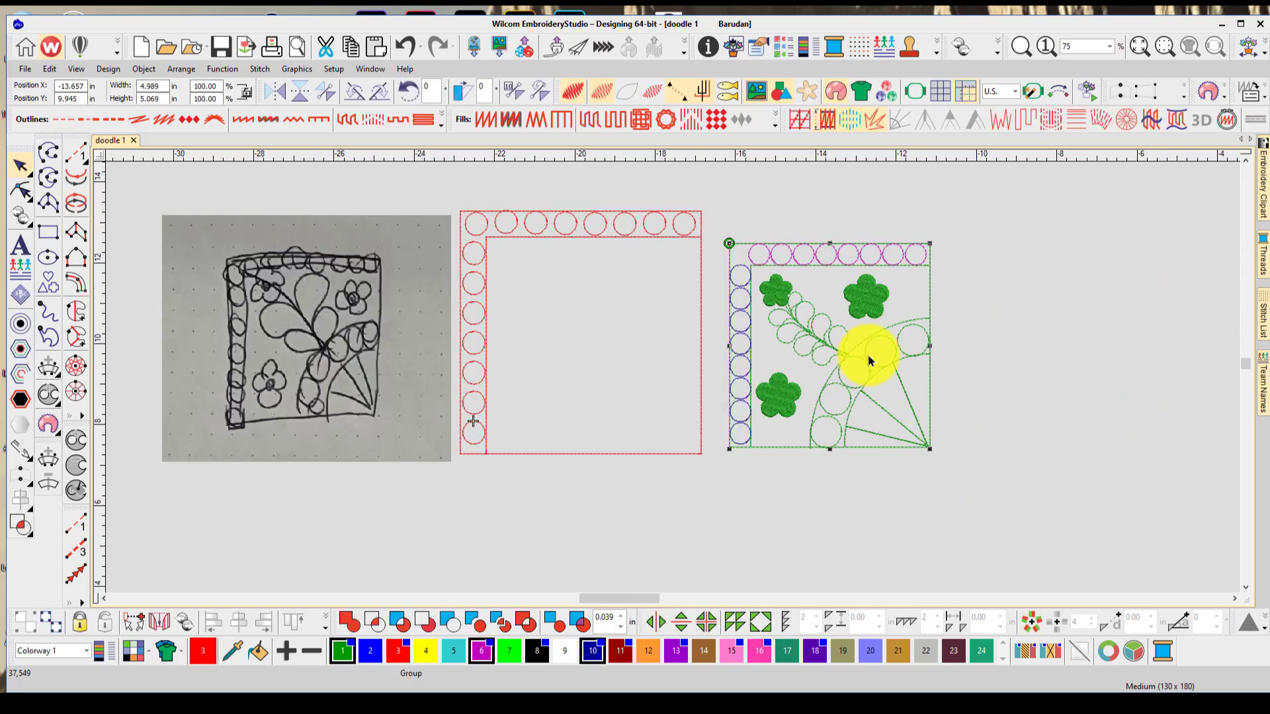
pyautogui.moveTo(868, 357); pyautogui.dragTo(969, 352)
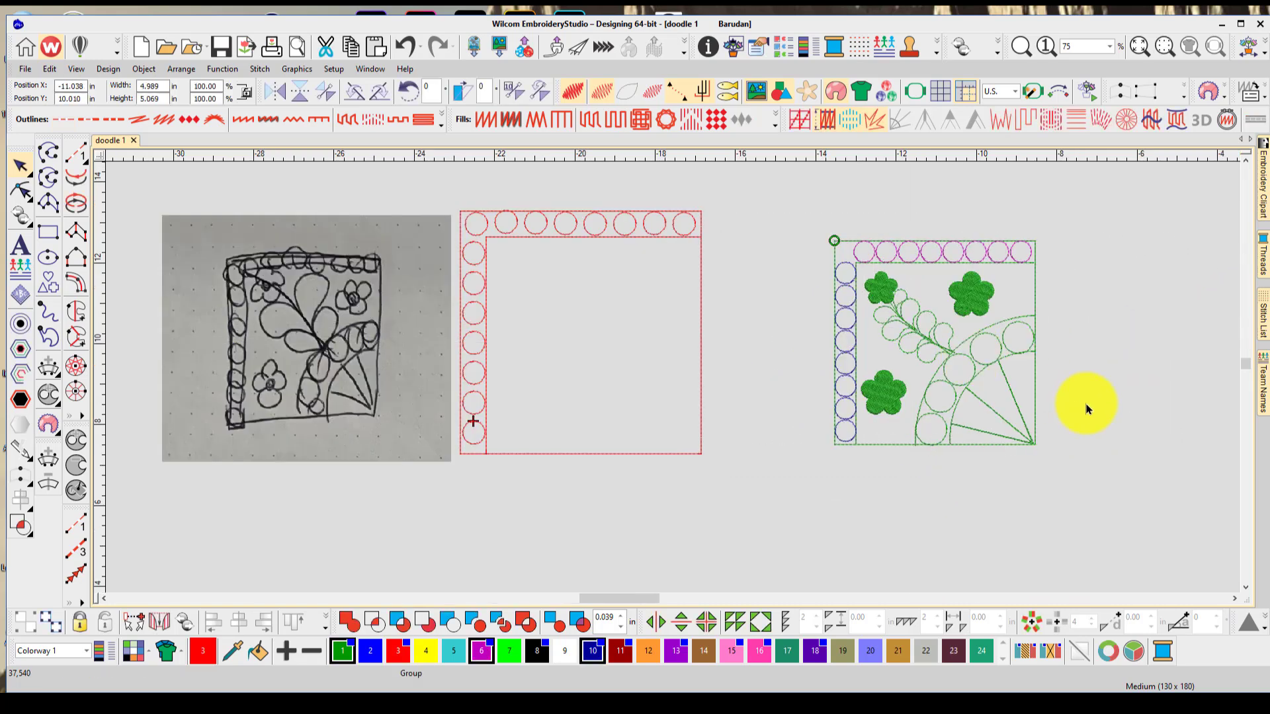
pyautogui.click(1084, 405)
pyautogui.moveTo(1073, 492); pyautogui.dragTo(1073, 492)
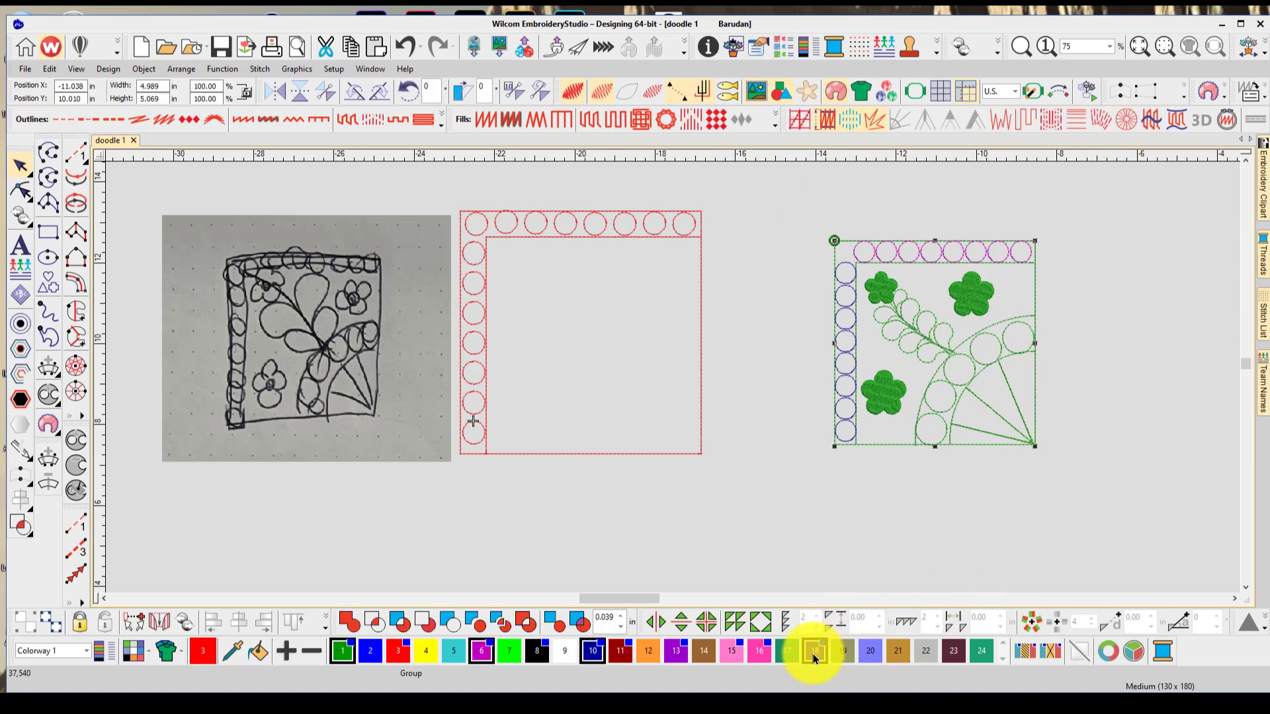
# Try a two-by-two mirrored copy of the sample design about its inner corner, and undo it
pyautogui.click(759, 622)
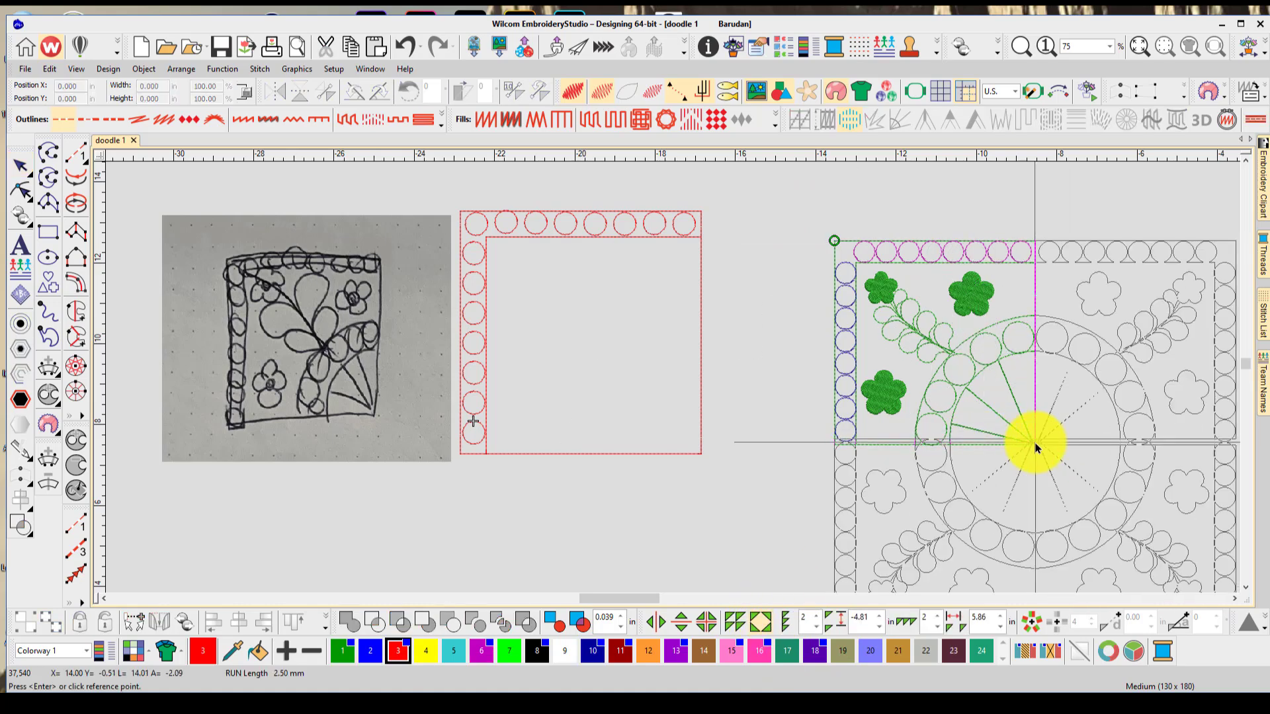
pyautogui.click(1035, 443)
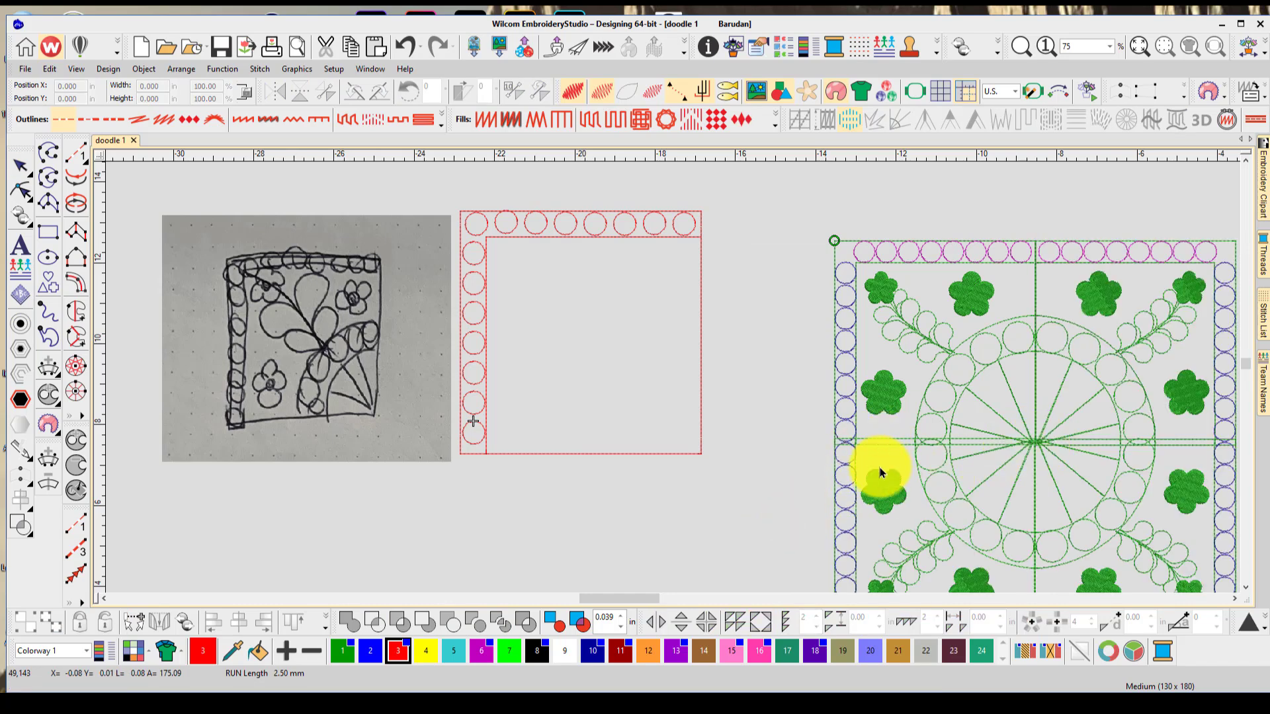
pyautogui.scroll(-1, 880, 471)
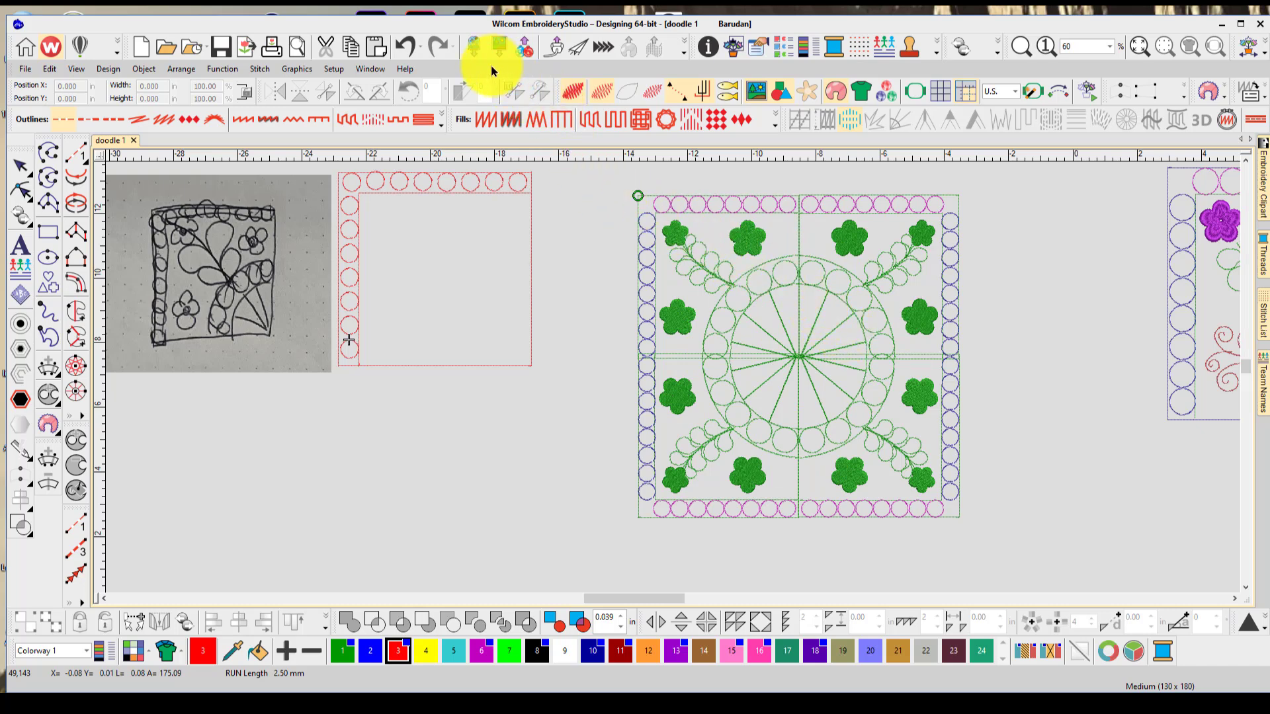
pyautogui.click(405, 47)
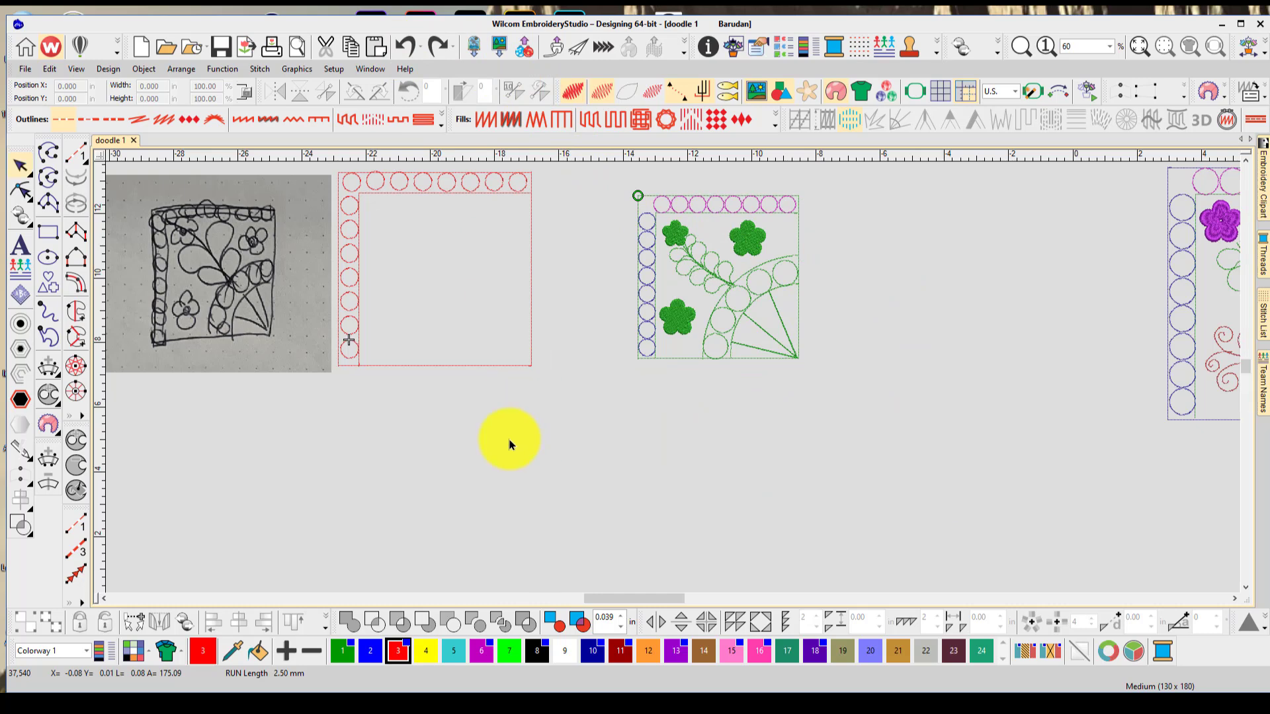
# Draw a three-point run-stitch arc across the lower-right corner of the new square, from its bottom edge to its right edge
pyautogui.scroll(1, 311, 278)
pyautogui.scroll(1, 771, 397)
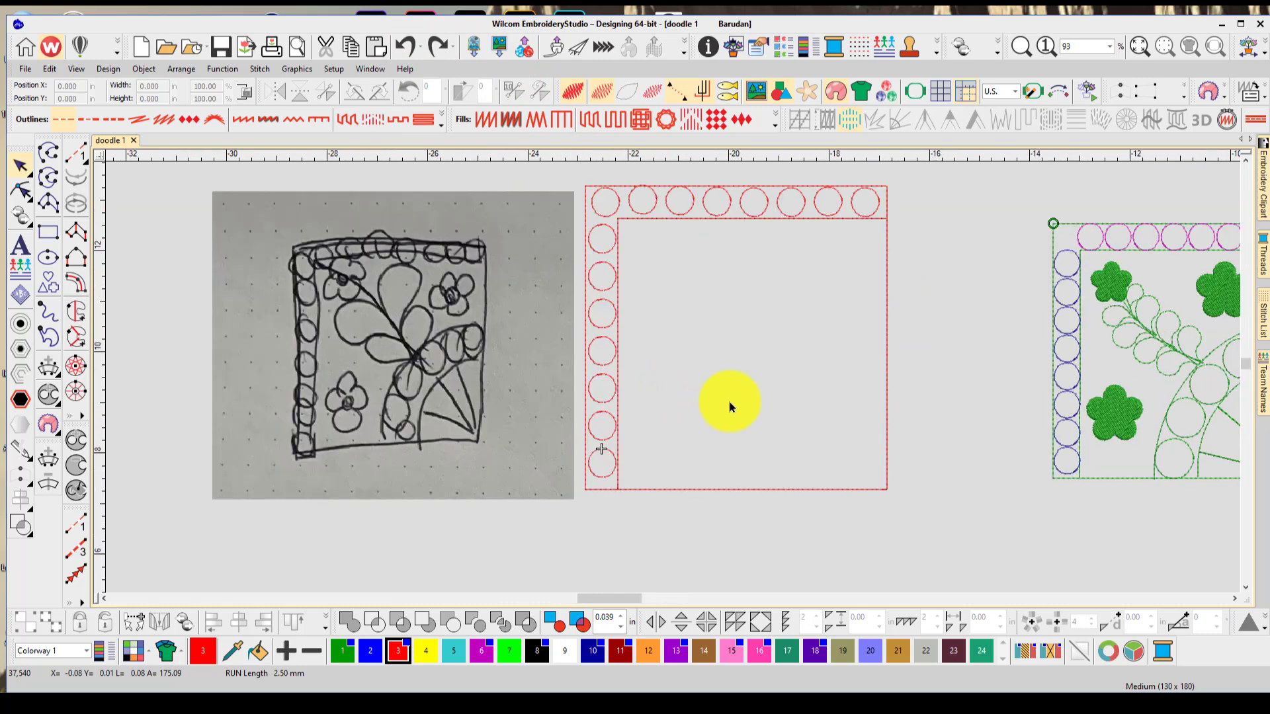
pyautogui.scroll(-1, 723, 402)
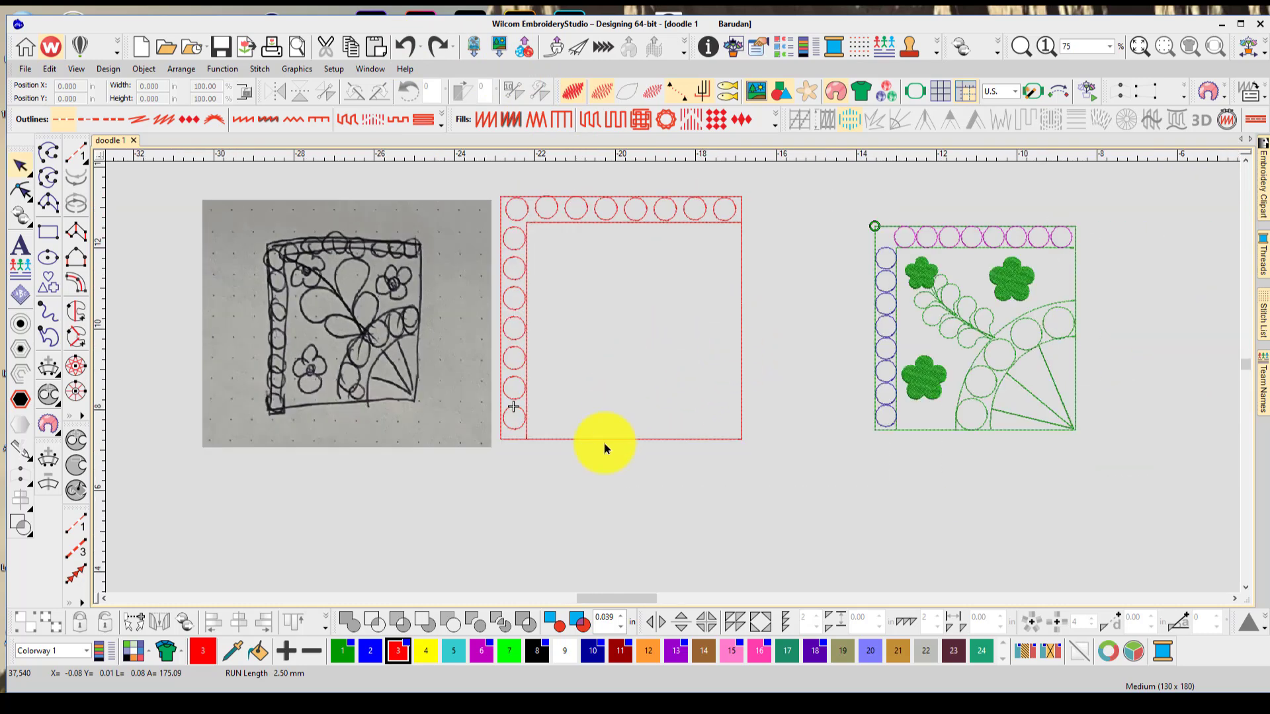
pyautogui.click(75, 155)
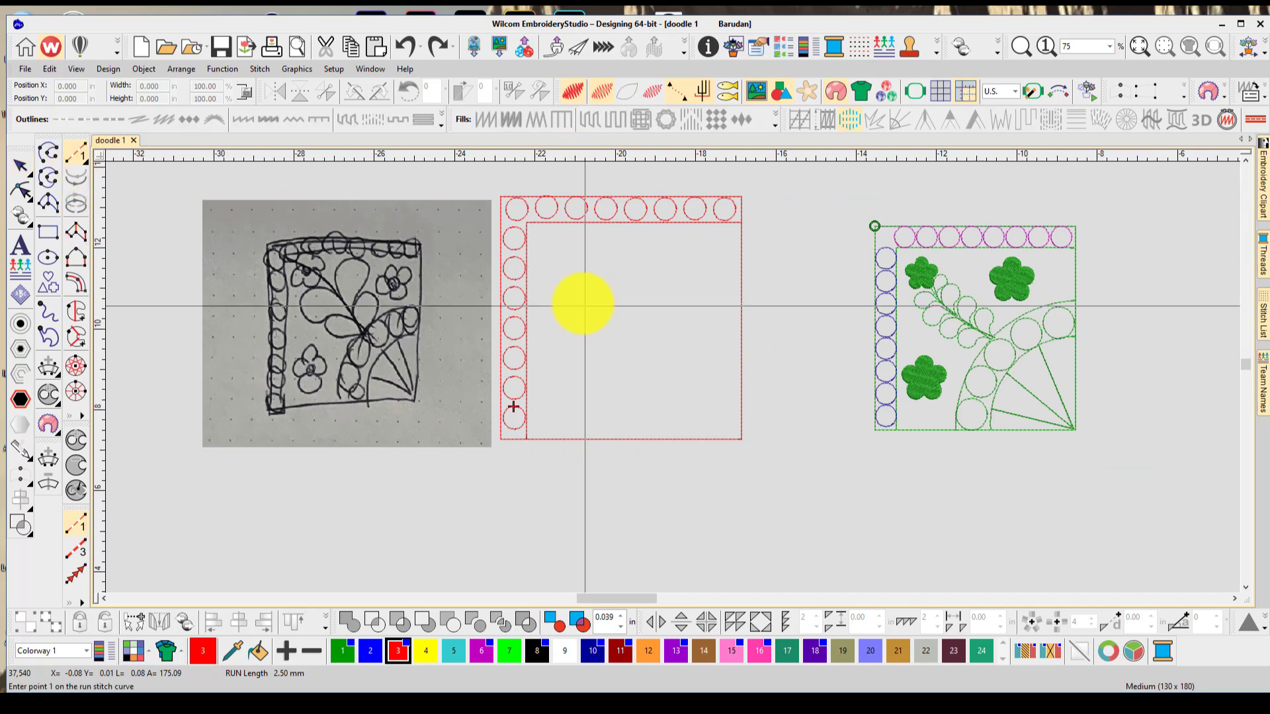
pyautogui.click(637, 437)
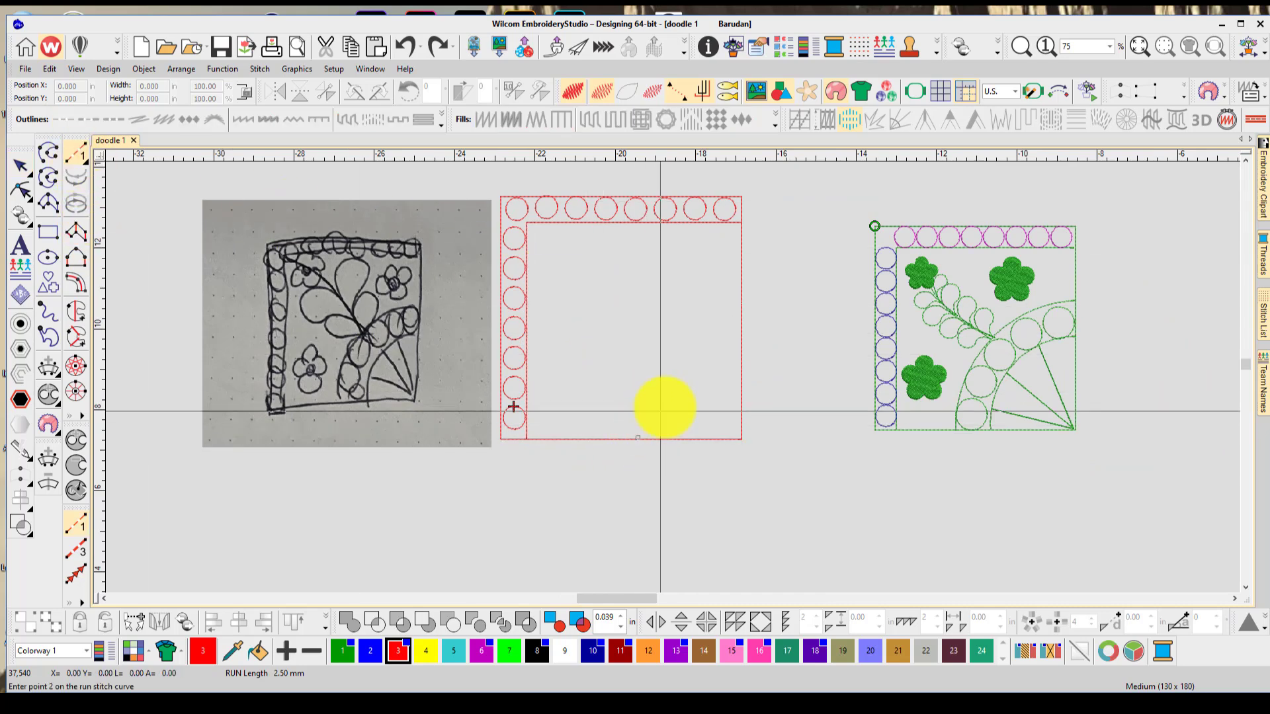
pyautogui.click(683, 383)
pyautogui.click(736, 363)
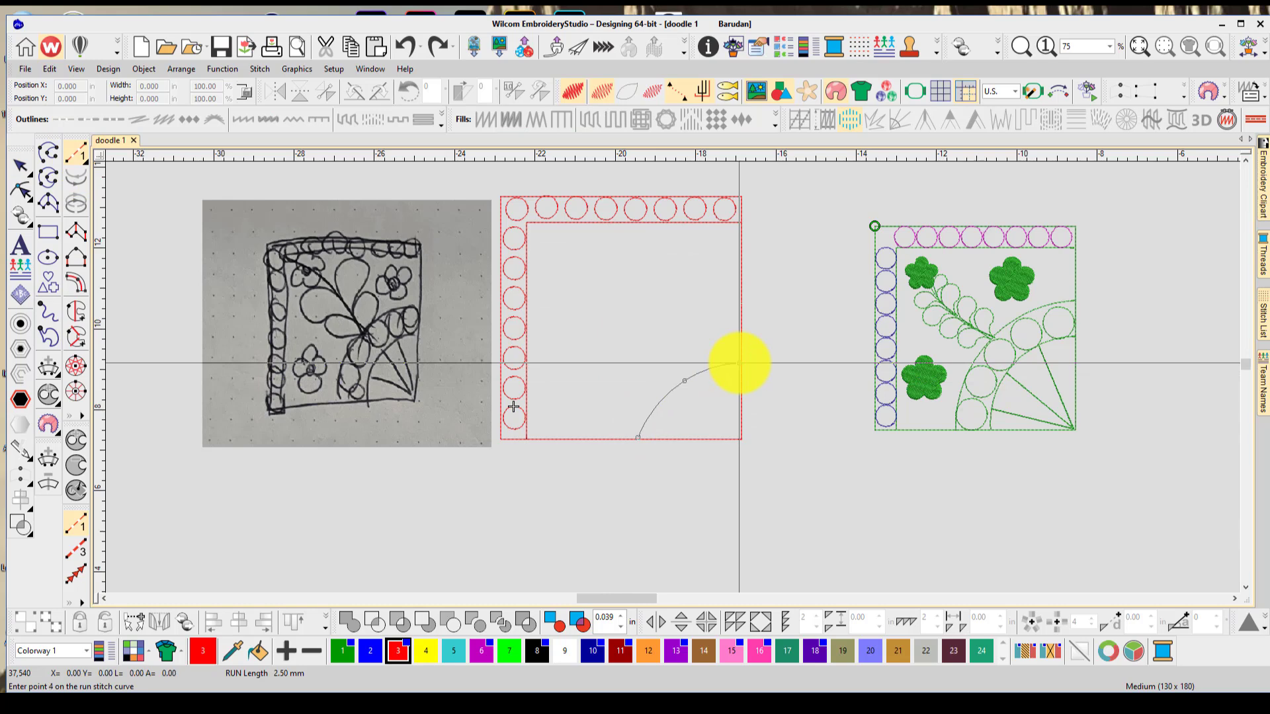
pyautogui.press('Return')
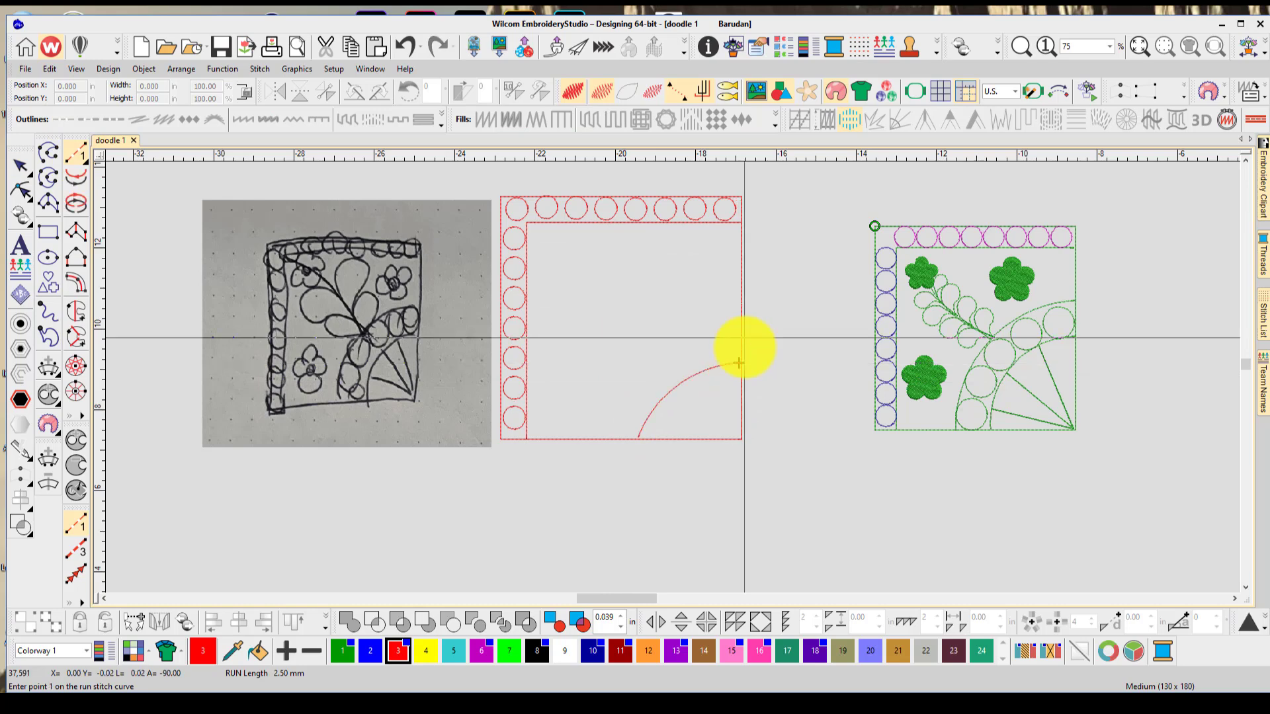
# Try a two-by-two mirrored copy of the new square with its circles and corner arc, about a reference point below it
pyautogui.click(20, 164)
pyautogui.click(767, 516)
pyautogui.moveTo(503, 192); pyautogui.dragTo(579, 277)
pyautogui.click(759, 622)
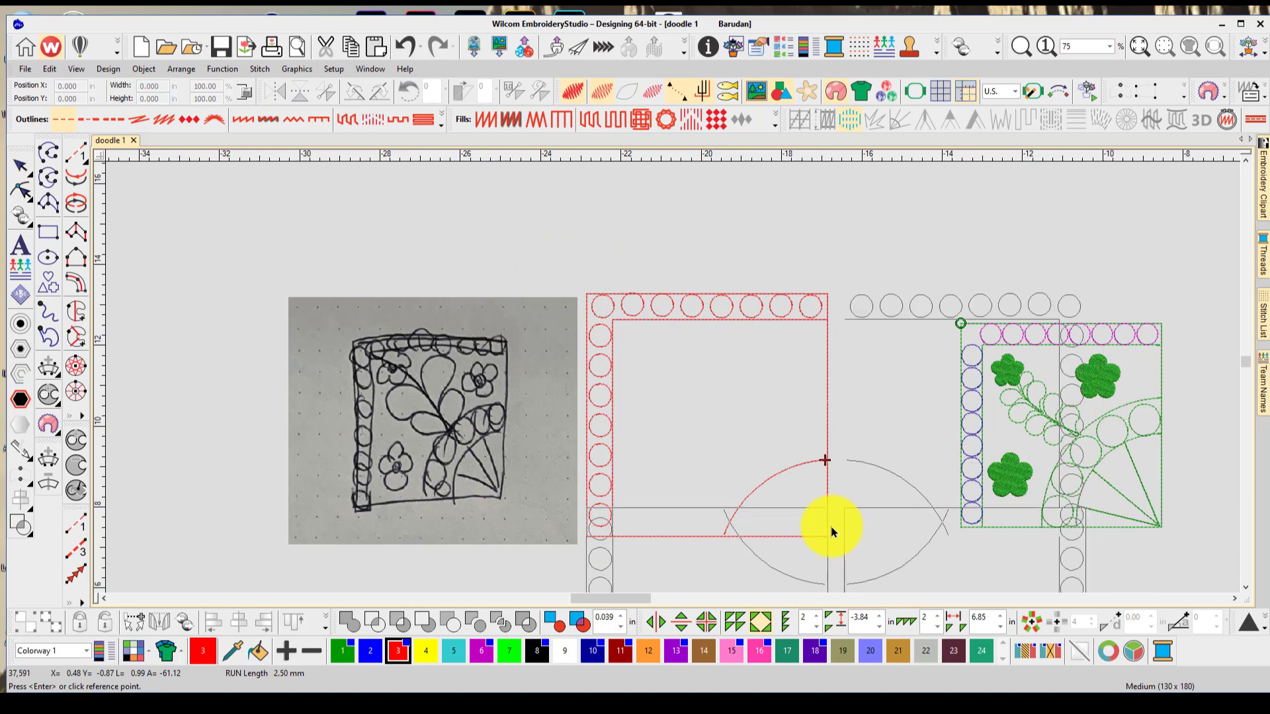
pyautogui.scroll(-1, 674, 370)
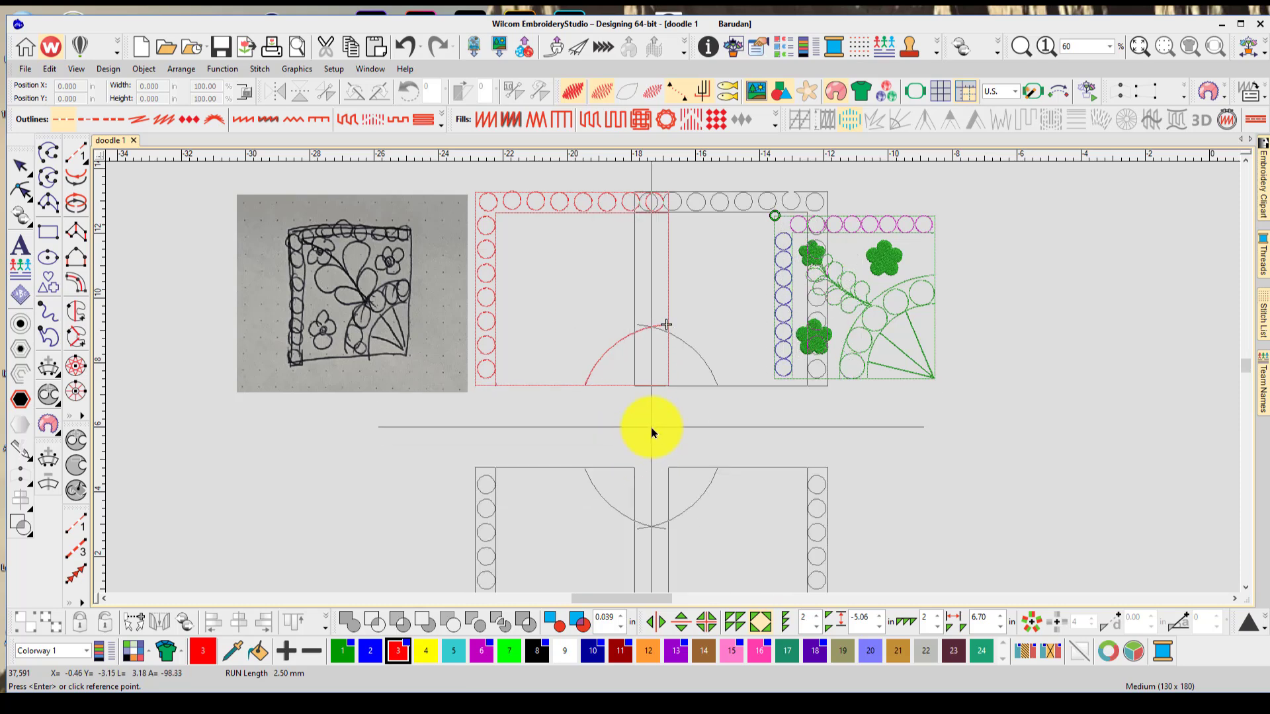
pyautogui.click(652, 437)
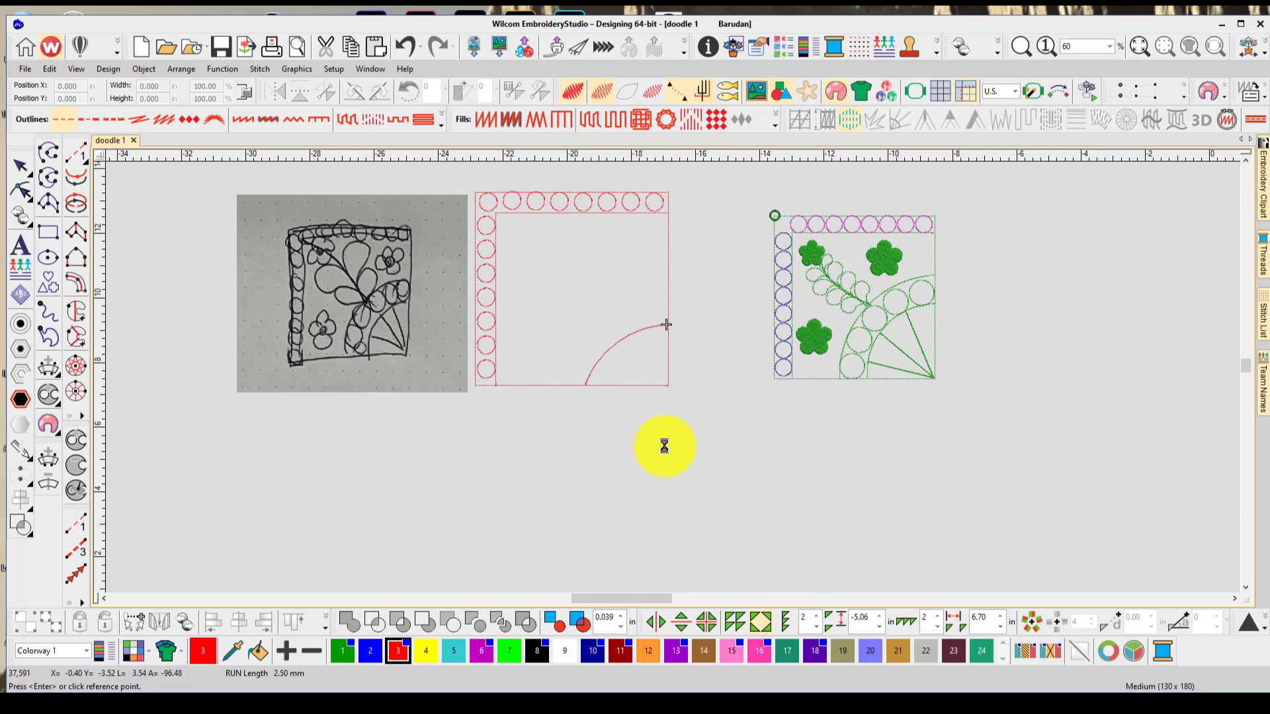
# Undo the mirrored copy of the new square and remove the freehand corner arc
pyautogui.click(406, 46)
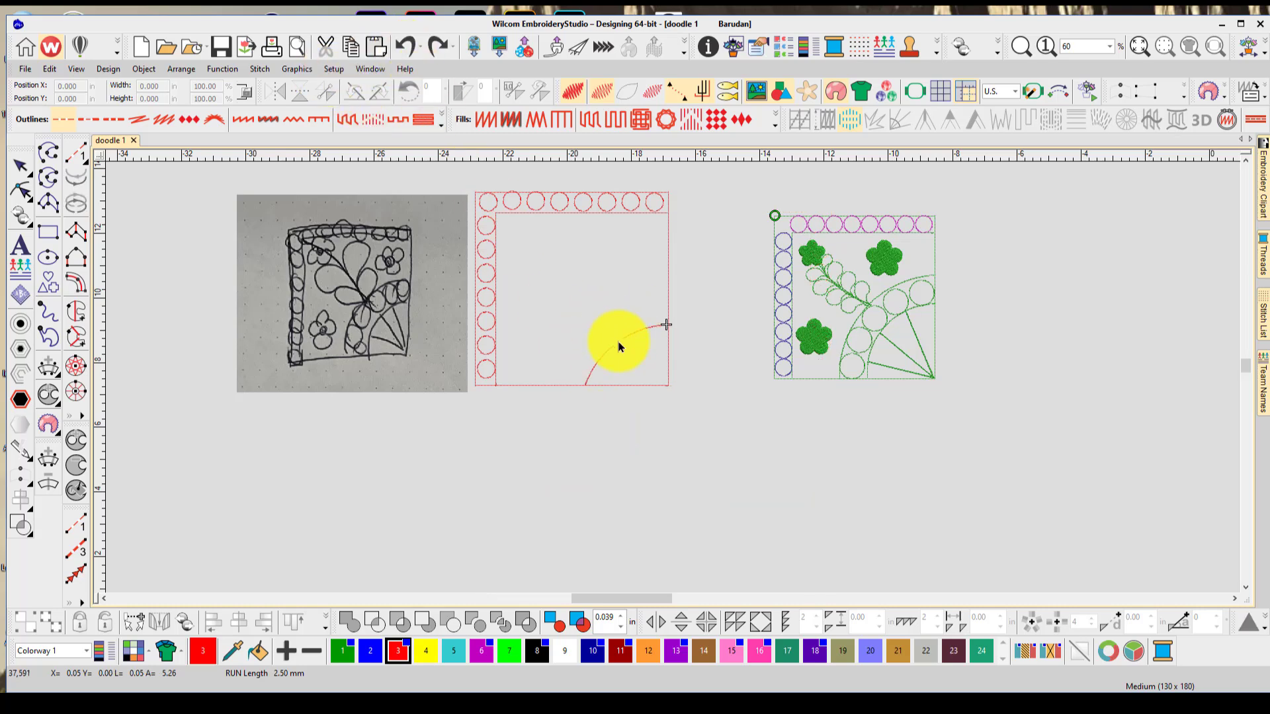
pyautogui.press('Return')
pyautogui.press('Delete')
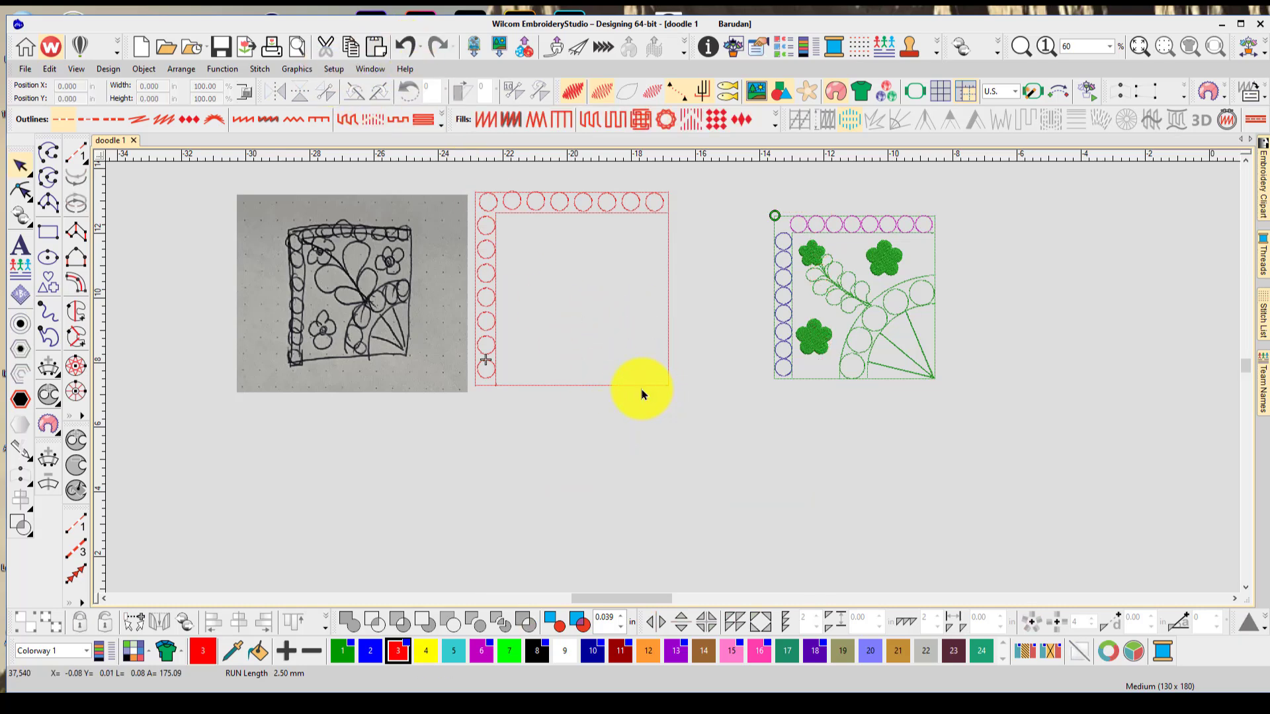
# Draw a run-stitch guide circle about 4.67 in across, centred on the new square's lower-right corner, and recolour it orange (colour 12)
pyautogui.click(51, 256)
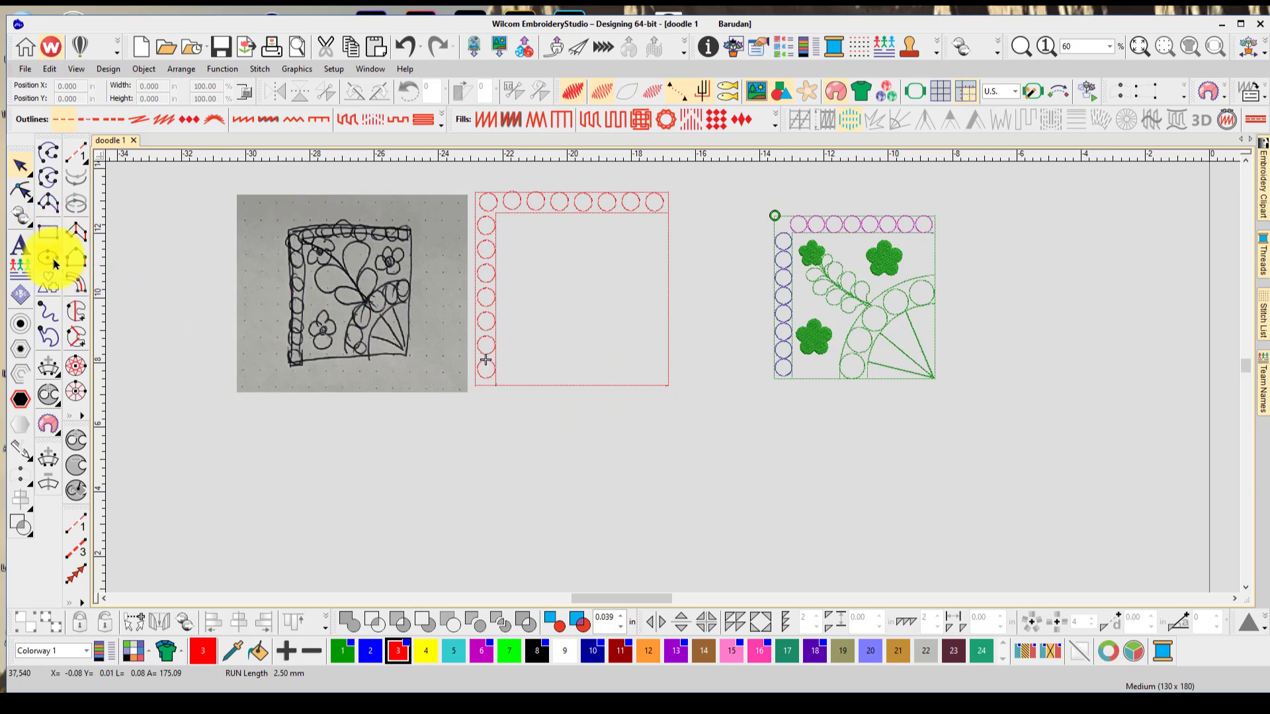
pyautogui.click(668, 386)
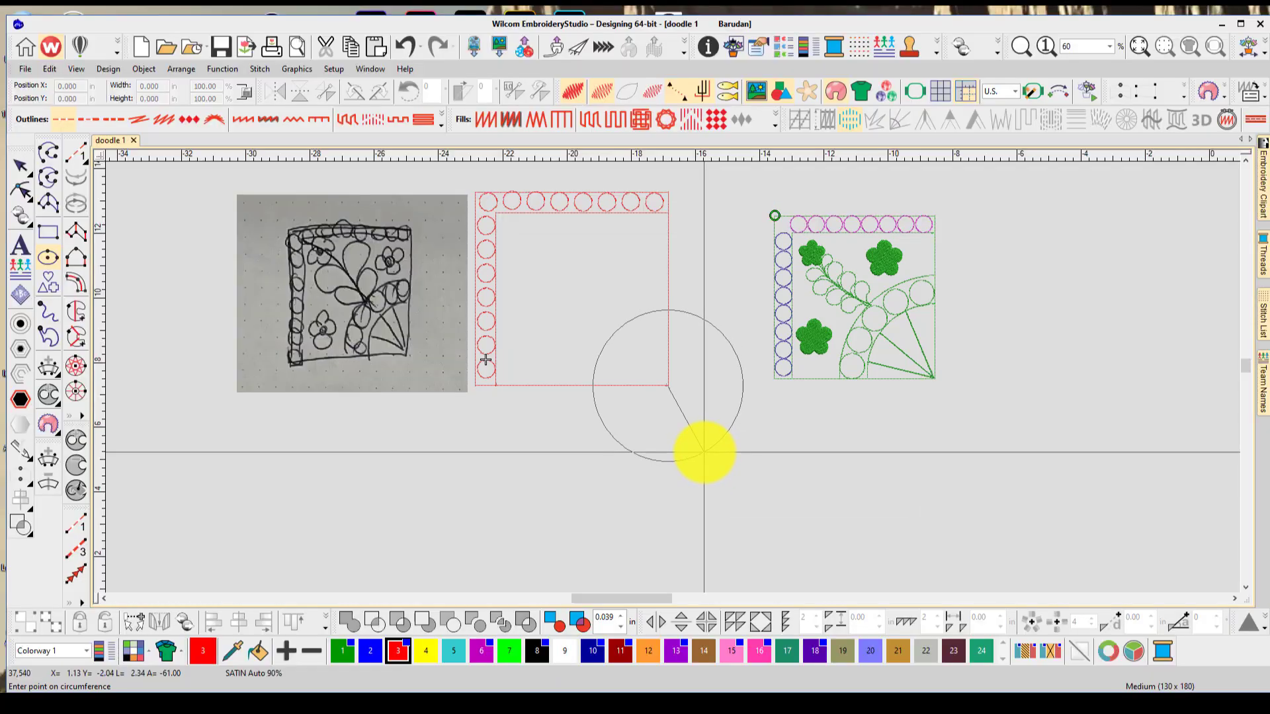
pyautogui.click(704, 452)
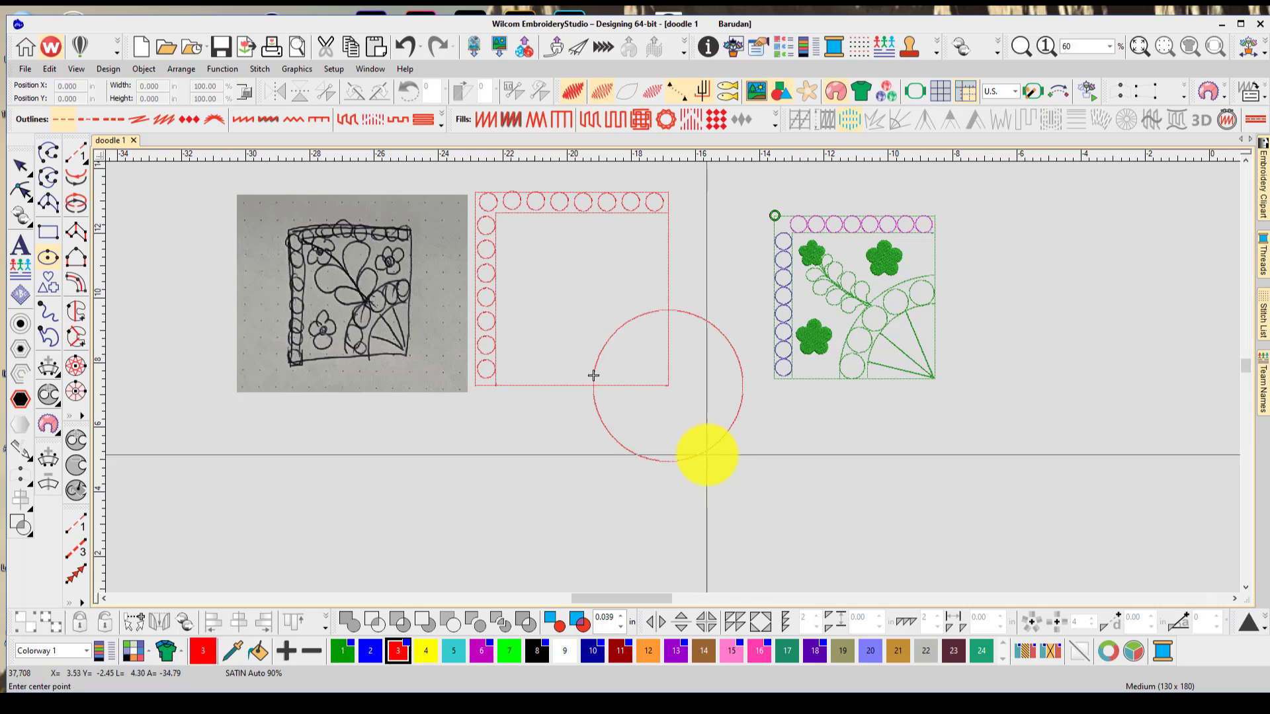
pyautogui.click(21, 164)
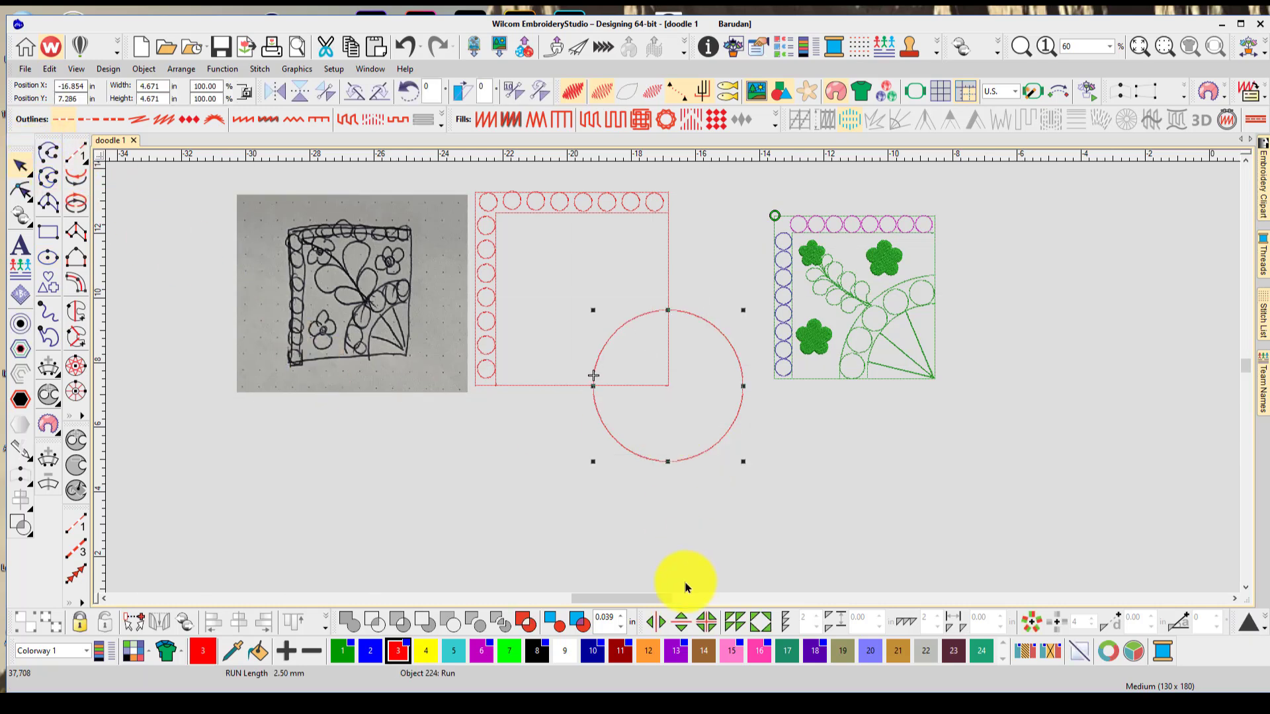
pyautogui.click(654, 649)
pyautogui.click(656, 525)
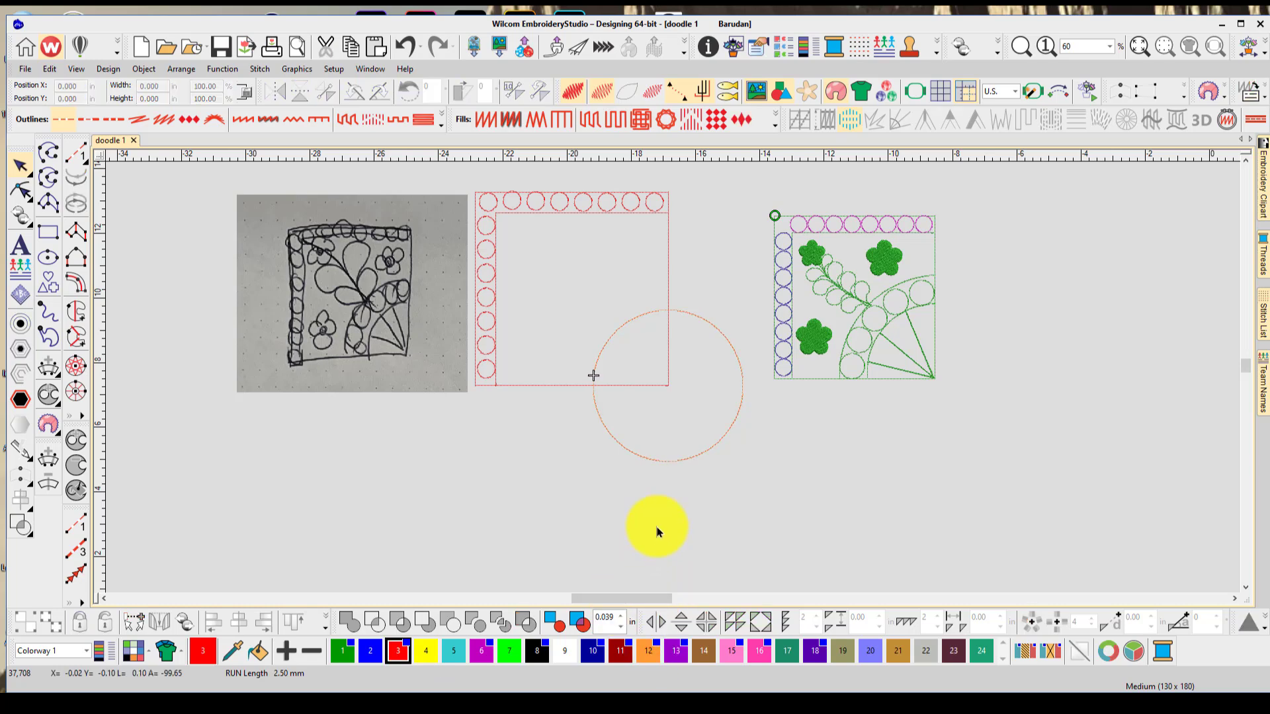
# Trace the guide circle's upper-left quarter with a three-point run-stitch arc from the square's bottom edge to its right edge
pyautogui.scroll(4, 623, 402)
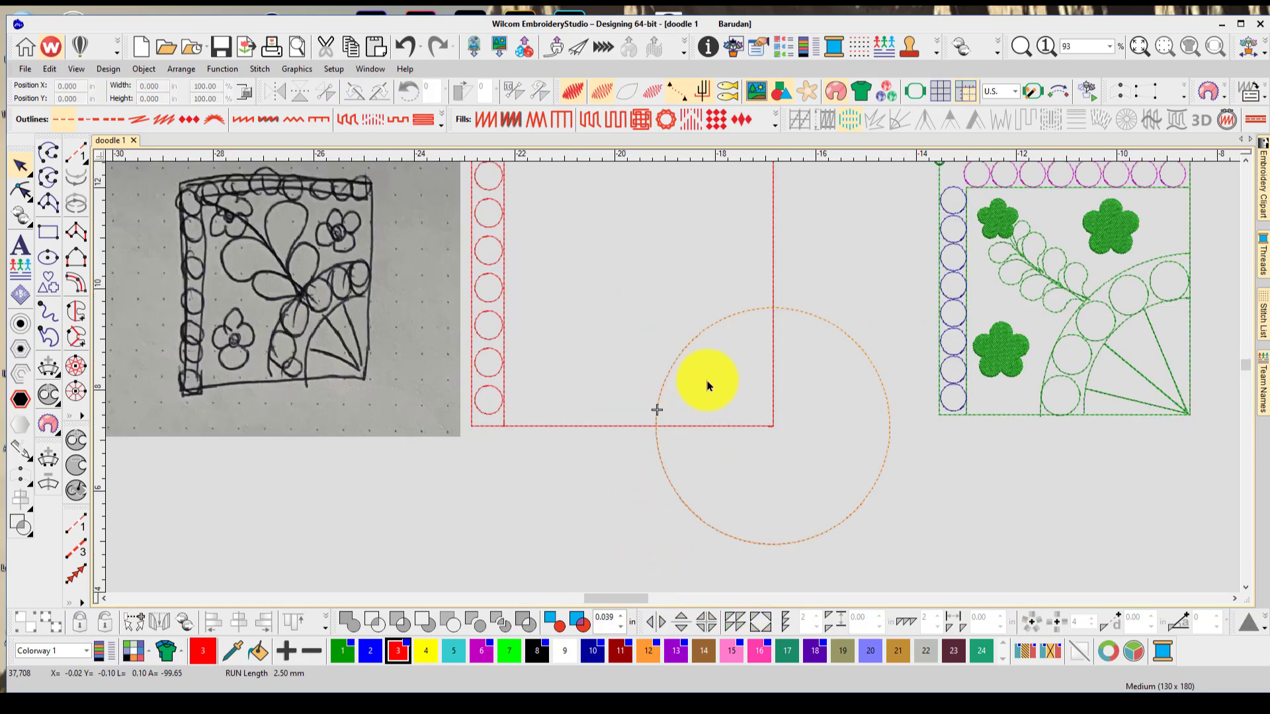
pyautogui.click(76, 154)
pyautogui.click(575, 414)
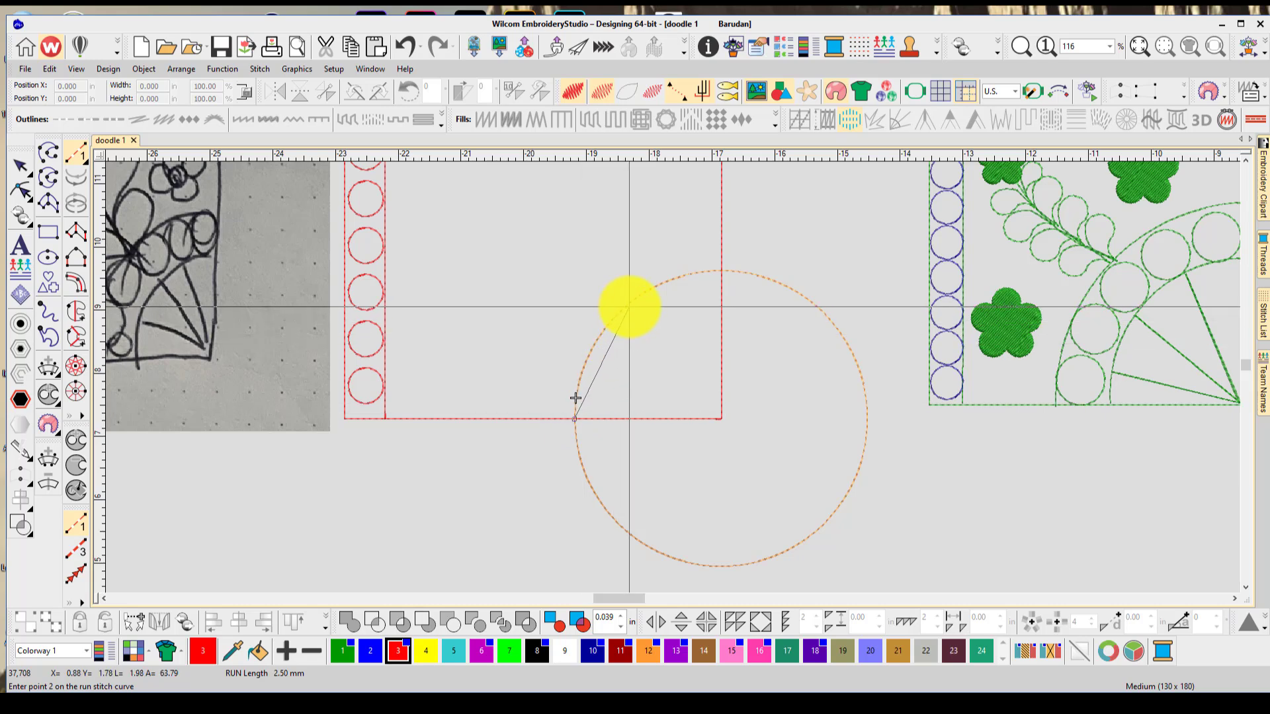
pyautogui.click(631, 301)
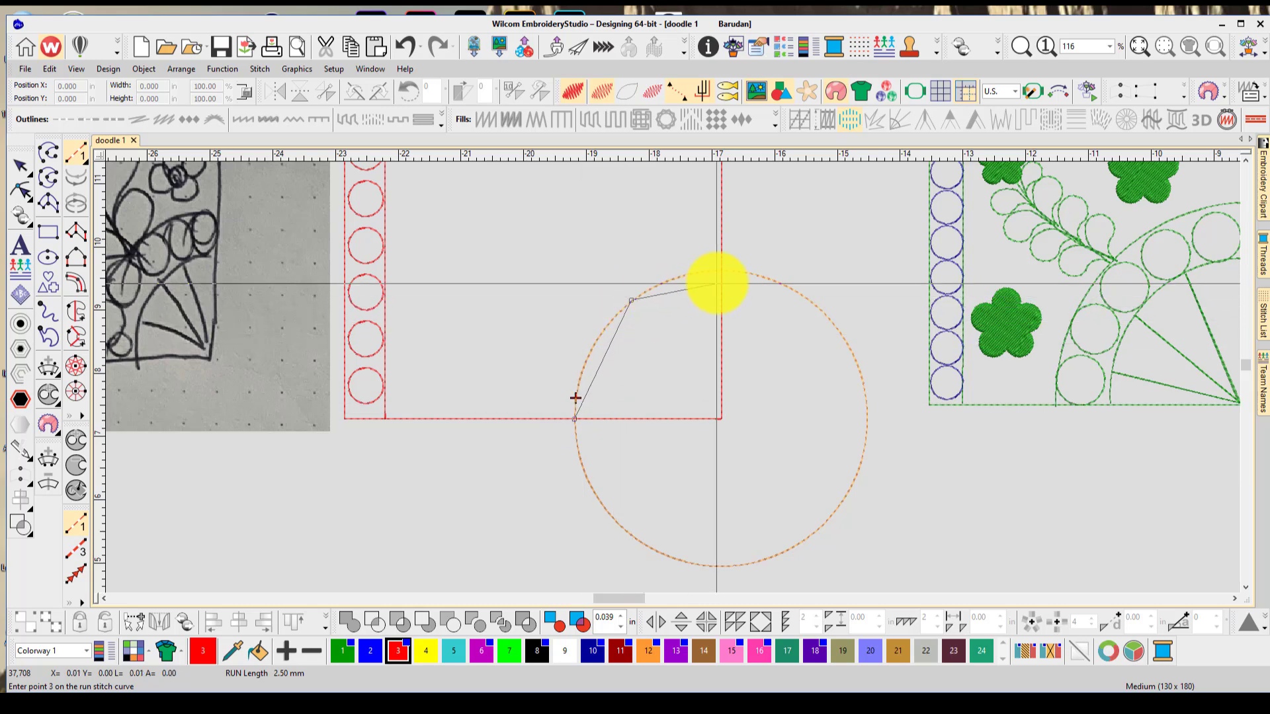
pyautogui.click(722, 270)
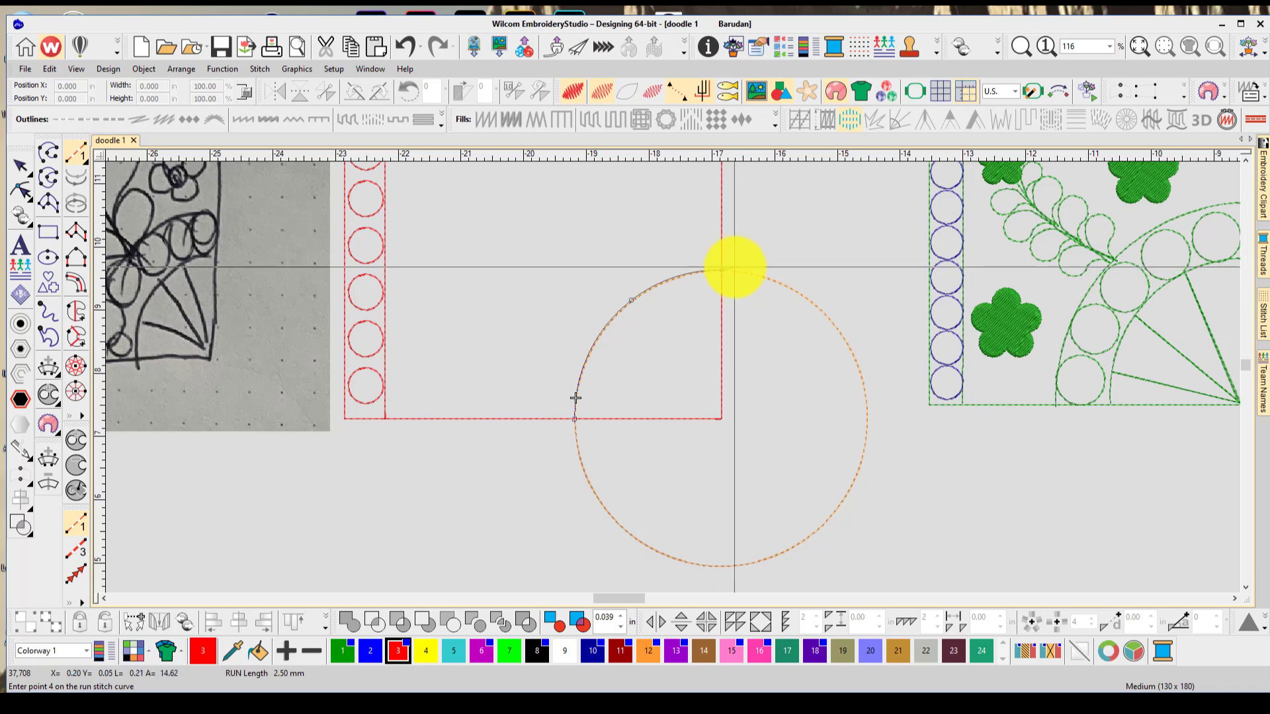
pyautogui.press('Return')
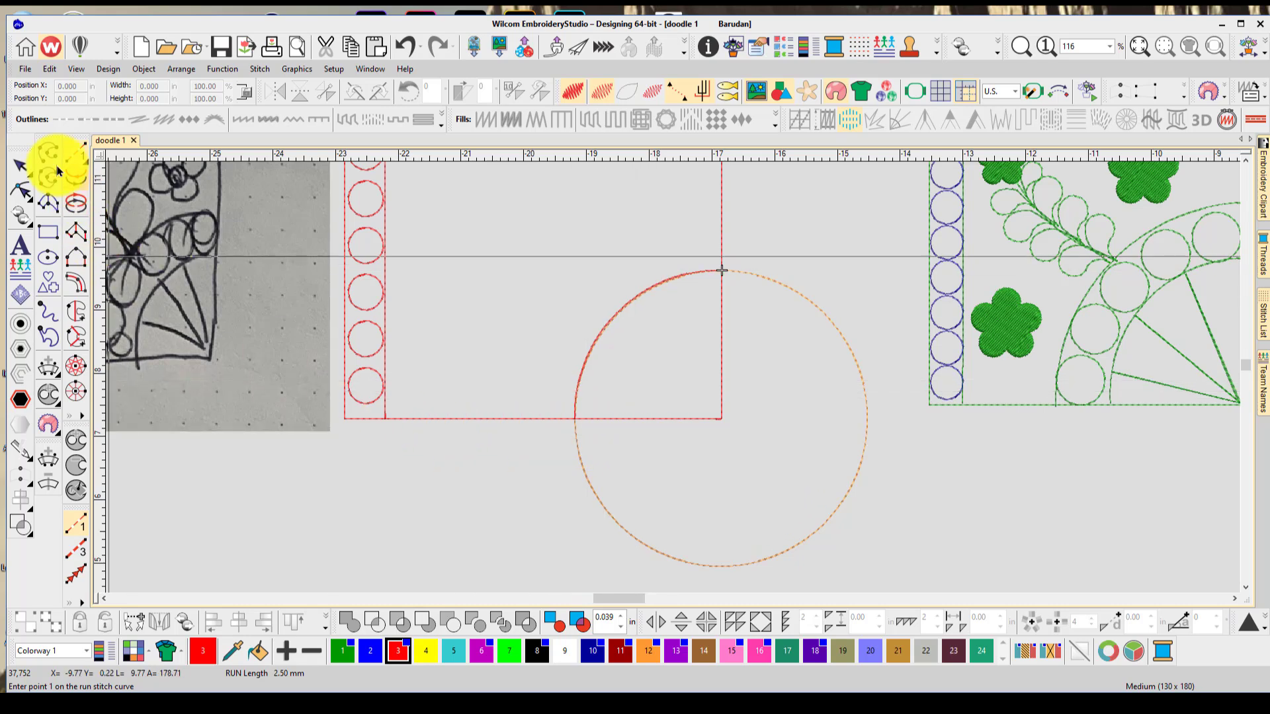
# Shrink the orange guide circle to about 3.97 in across and re-centre it on the square's lower-right corner
pyautogui.click(21, 165)
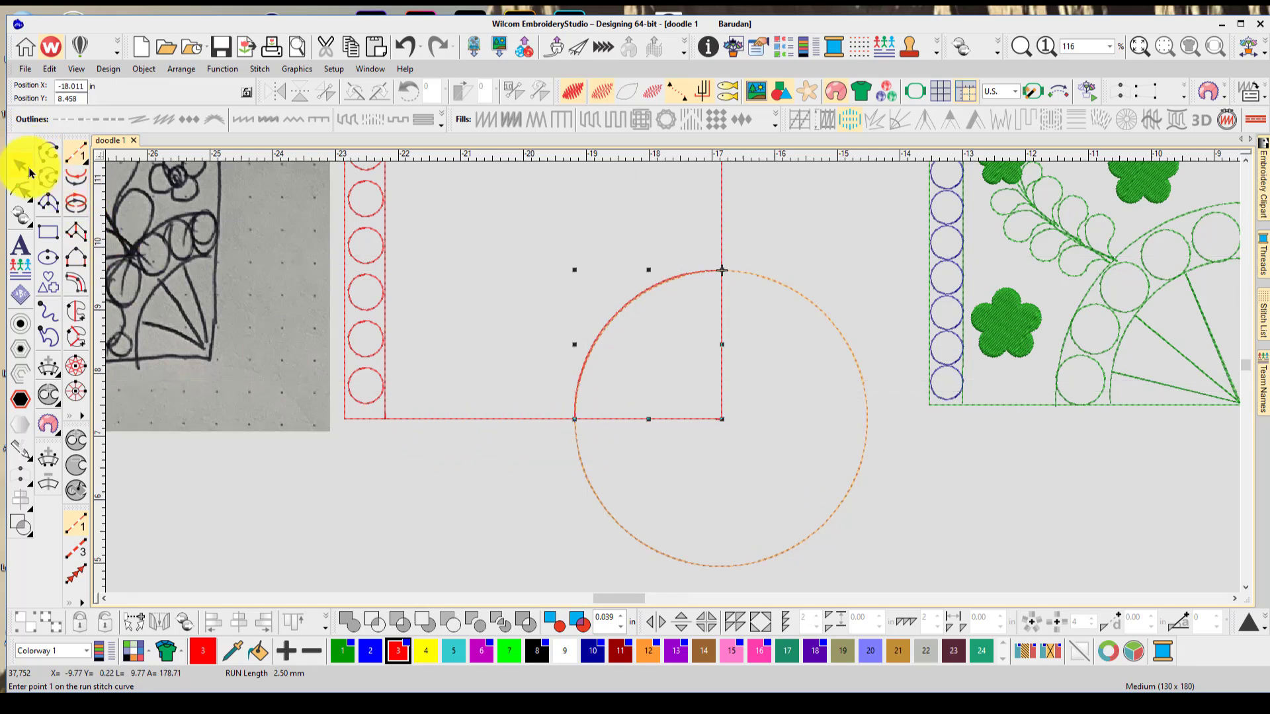
pyautogui.click(843, 493)
pyautogui.moveTo(867, 565); pyautogui.dragTo(823, 520)
pyautogui.moveTo(769, 387); pyautogui.dragTo(786, 412)
pyautogui.moveTo(786, 409); pyautogui.dragTo(792, 412)
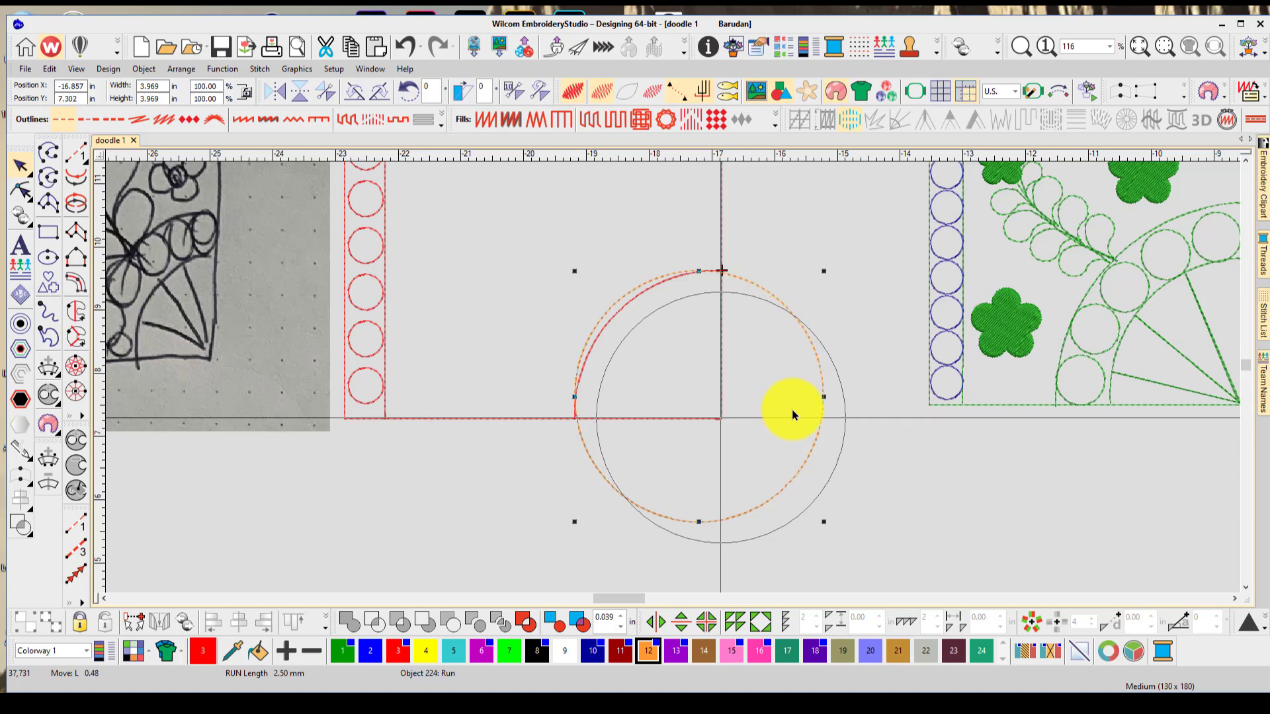
pyautogui.moveTo(791, 407); pyautogui.dragTo(791, 408)
pyautogui.press('Escape')
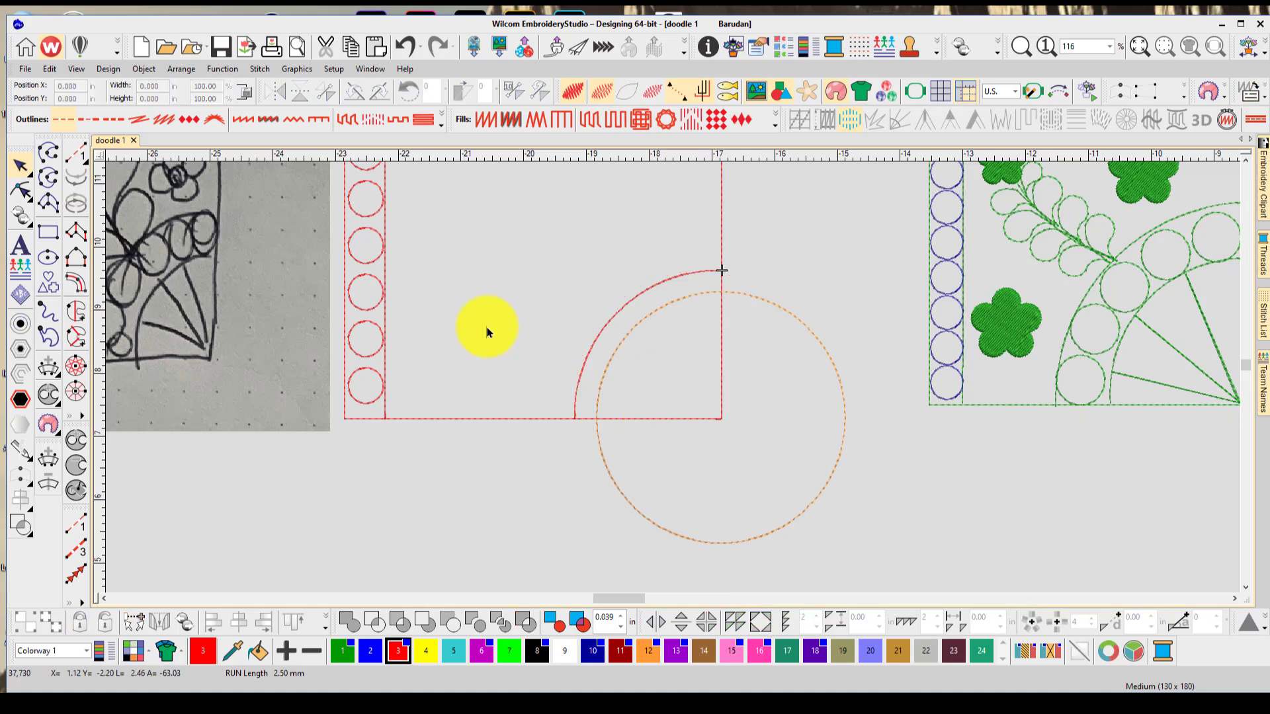
# Trace the reduced guide circle's upper-left quarter with a second three-point run-stitch arc inside the first one
pyautogui.click(75, 152)
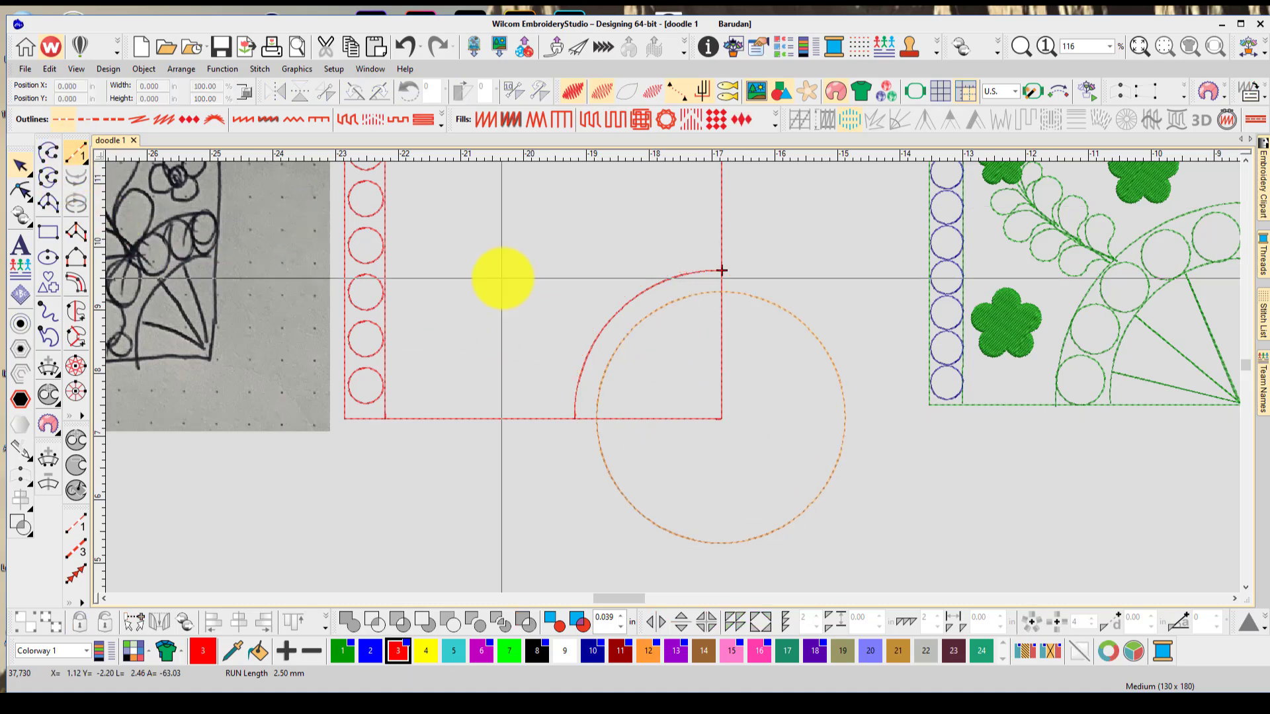
pyautogui.click(596, 418)
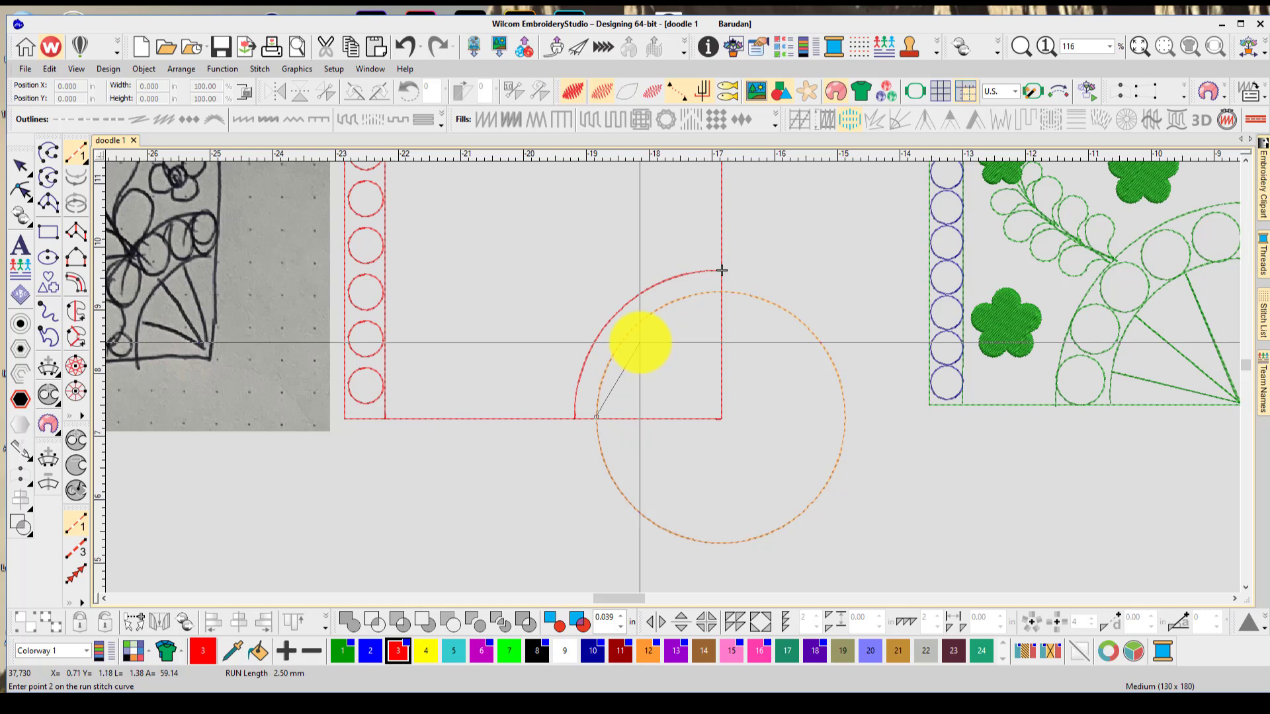
pyautogui.click(638, 325)
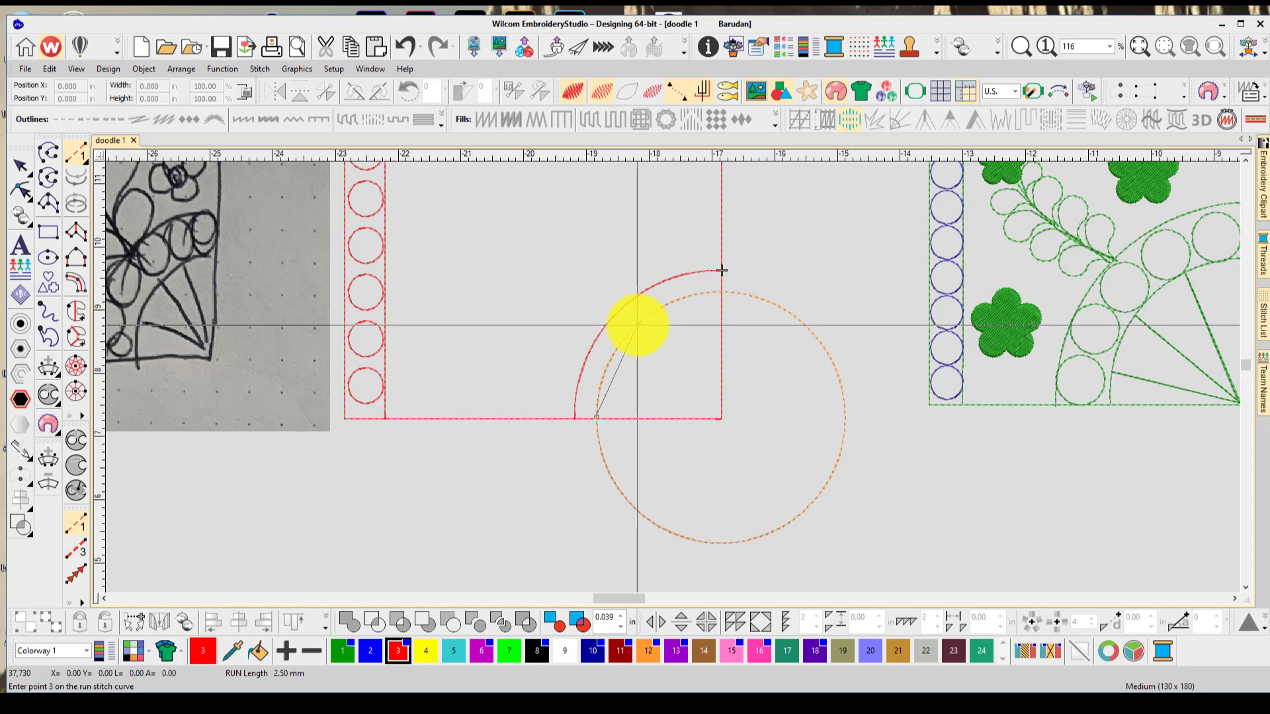
pyautogui.click(723, 291)
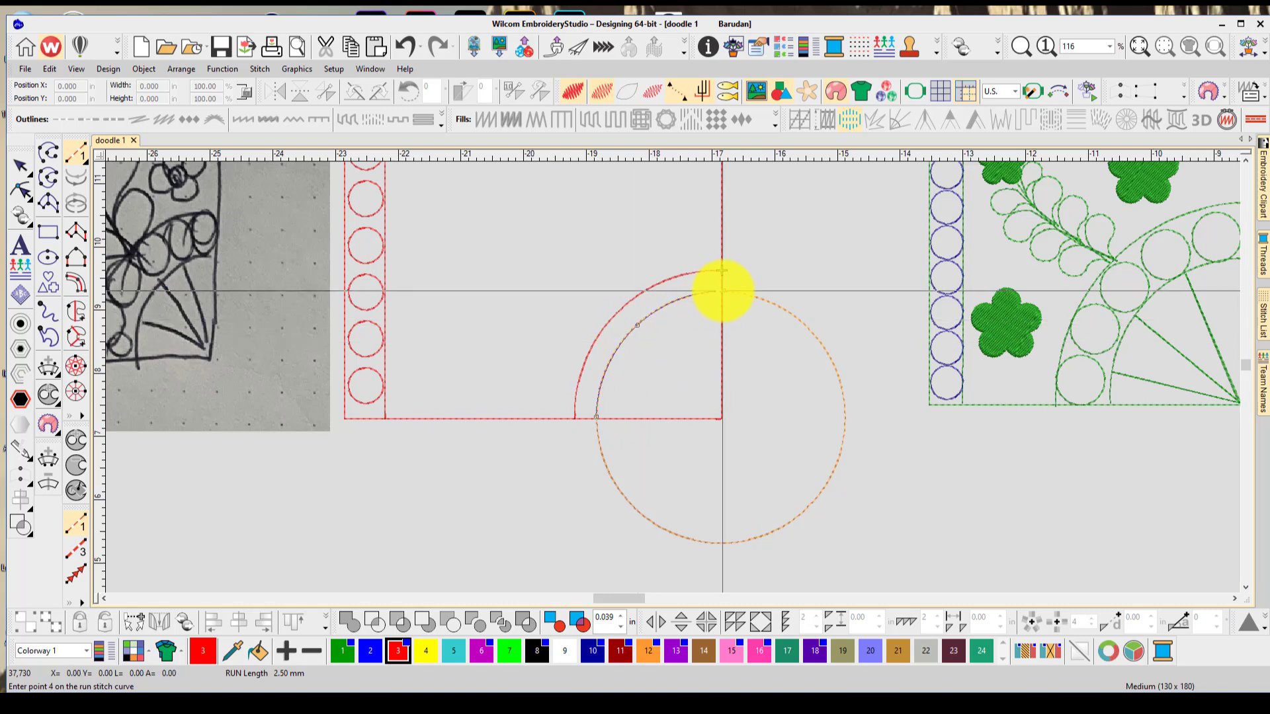
pyautogui.press('Return')
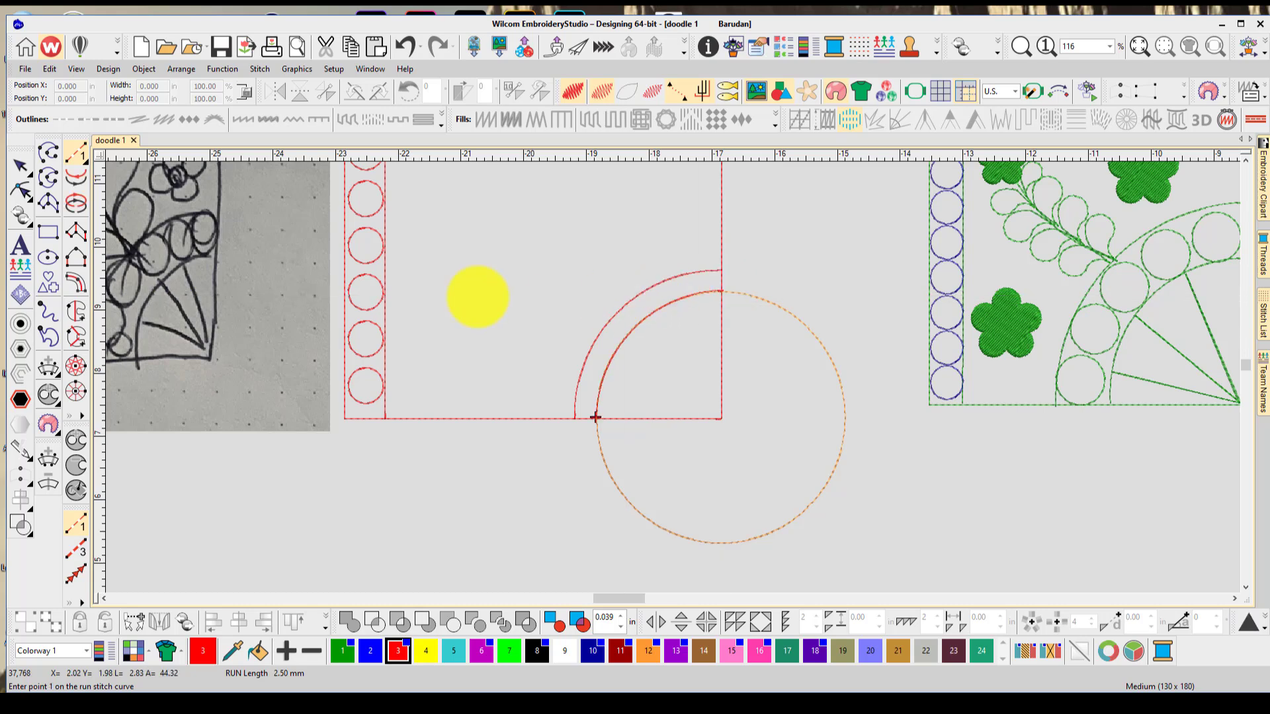
# Delete the orange guide circle around the square's lower-right corner, keeping the two red arcs
pyautogui.click(22, 163)
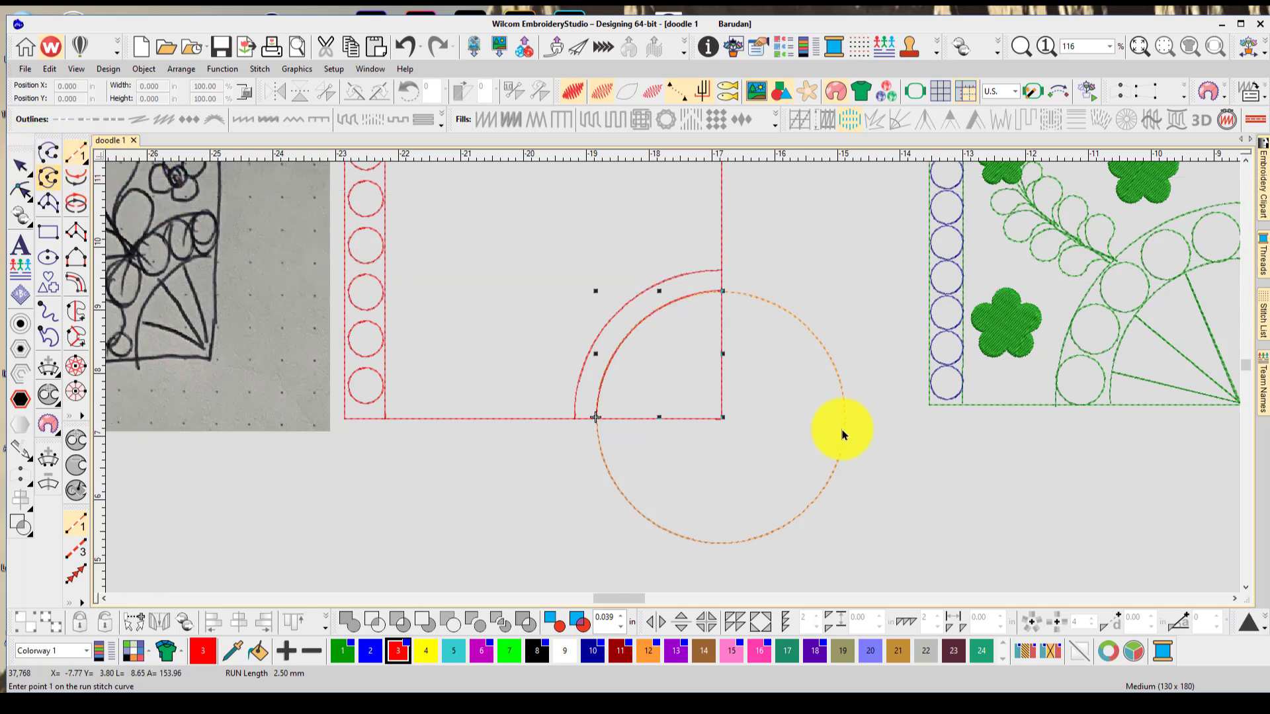
pyautogui.click(845, 437)
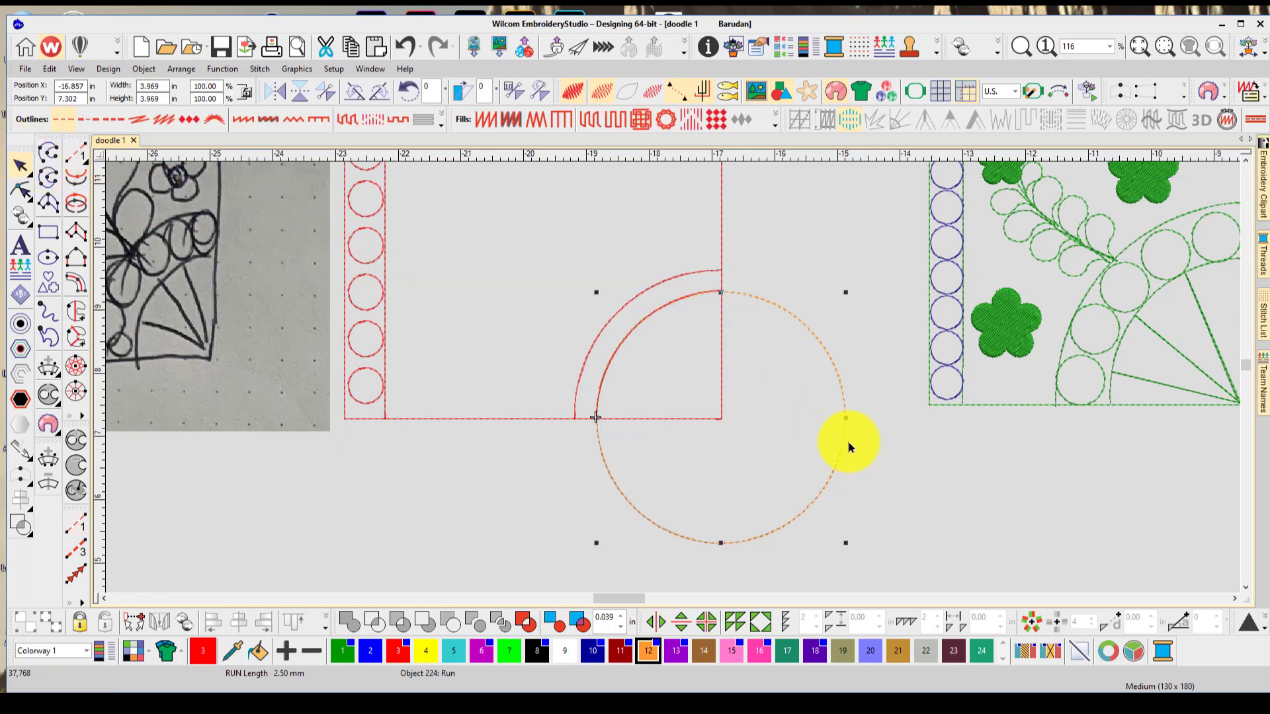
pyautogui.press('Delete')
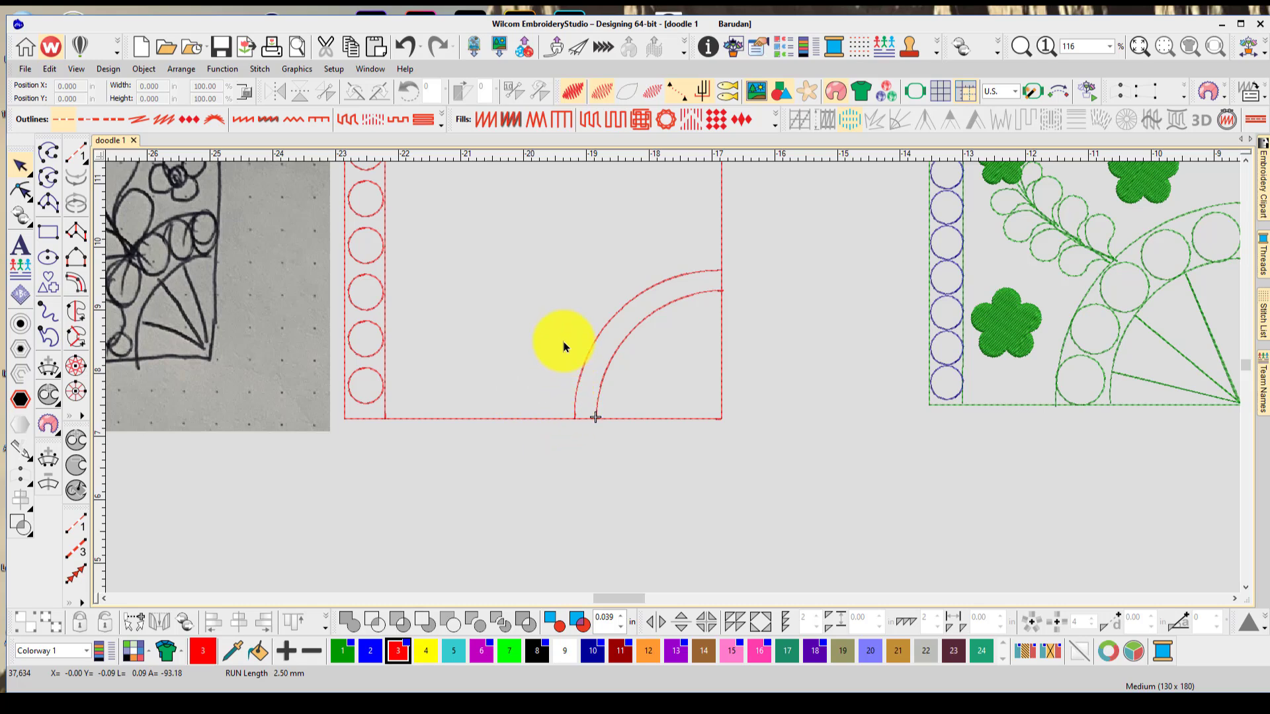
# Draw a straight run-stitch guide line from the inner border's upper-left corner diagonally to the square's lower-right corner
pyautogui.scroll(-1, 708, 390)
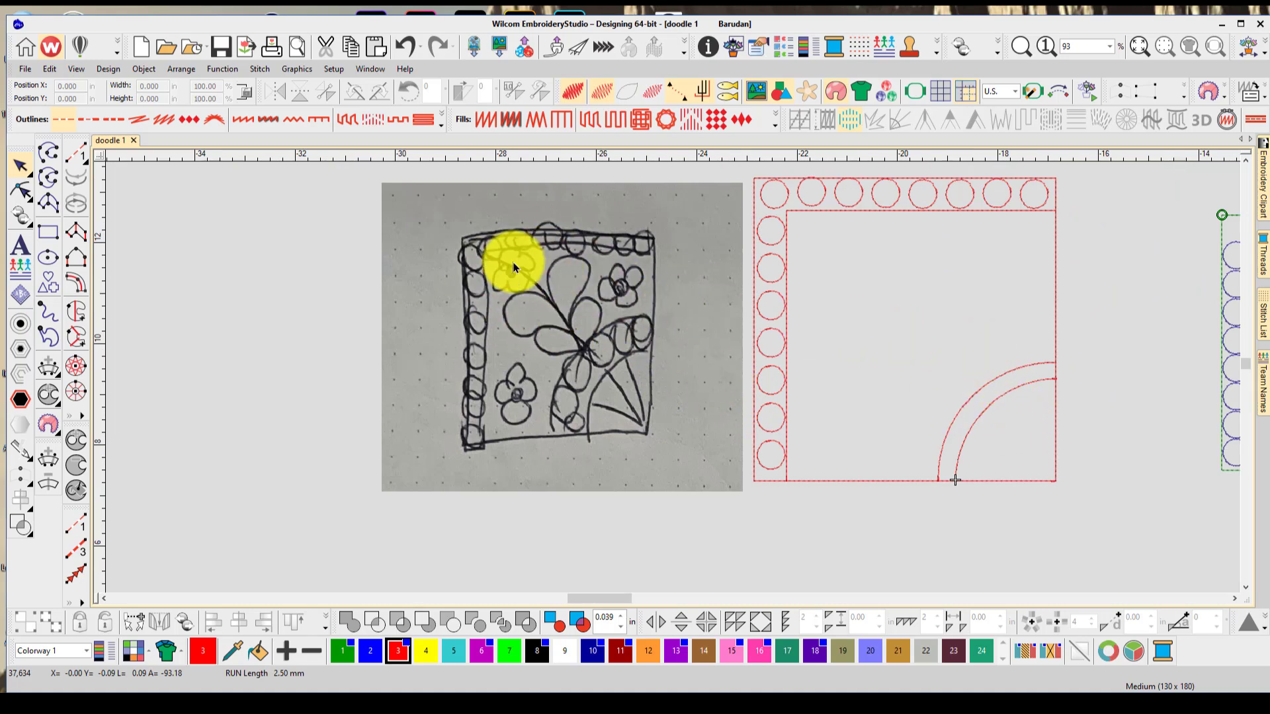
pyautogui.click(78, 152)
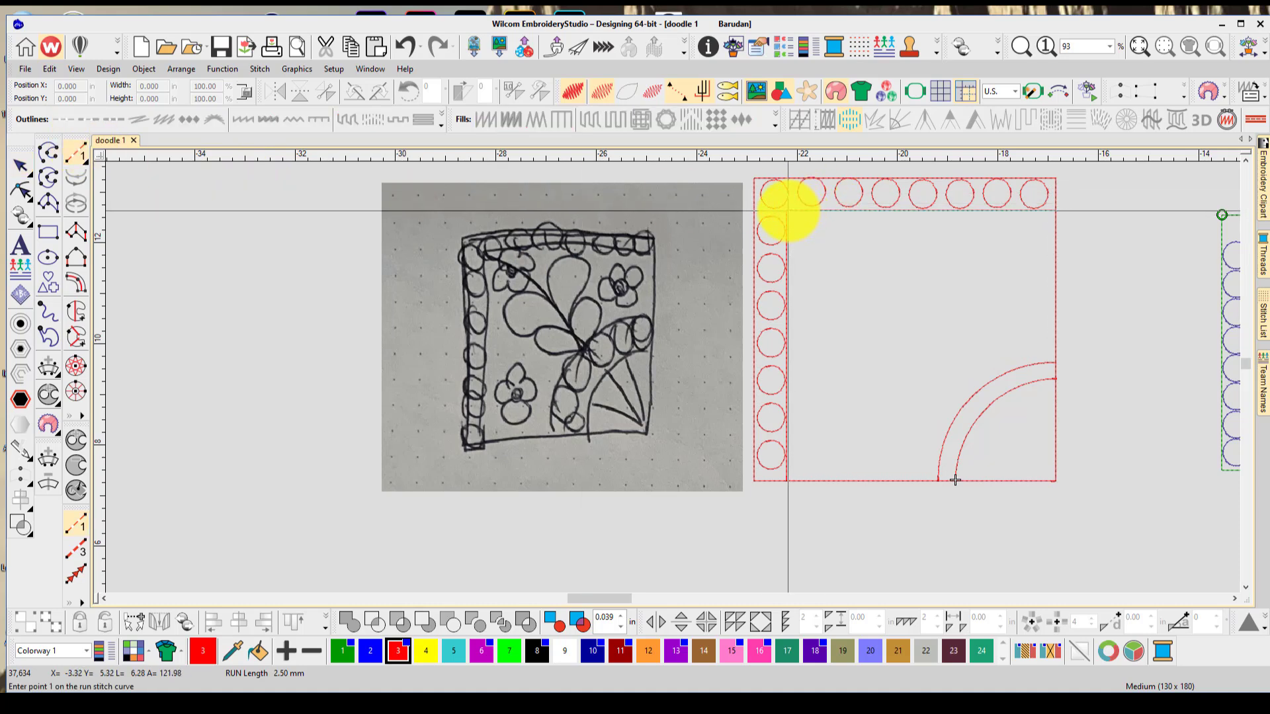
pyautogui.click(785, 213)
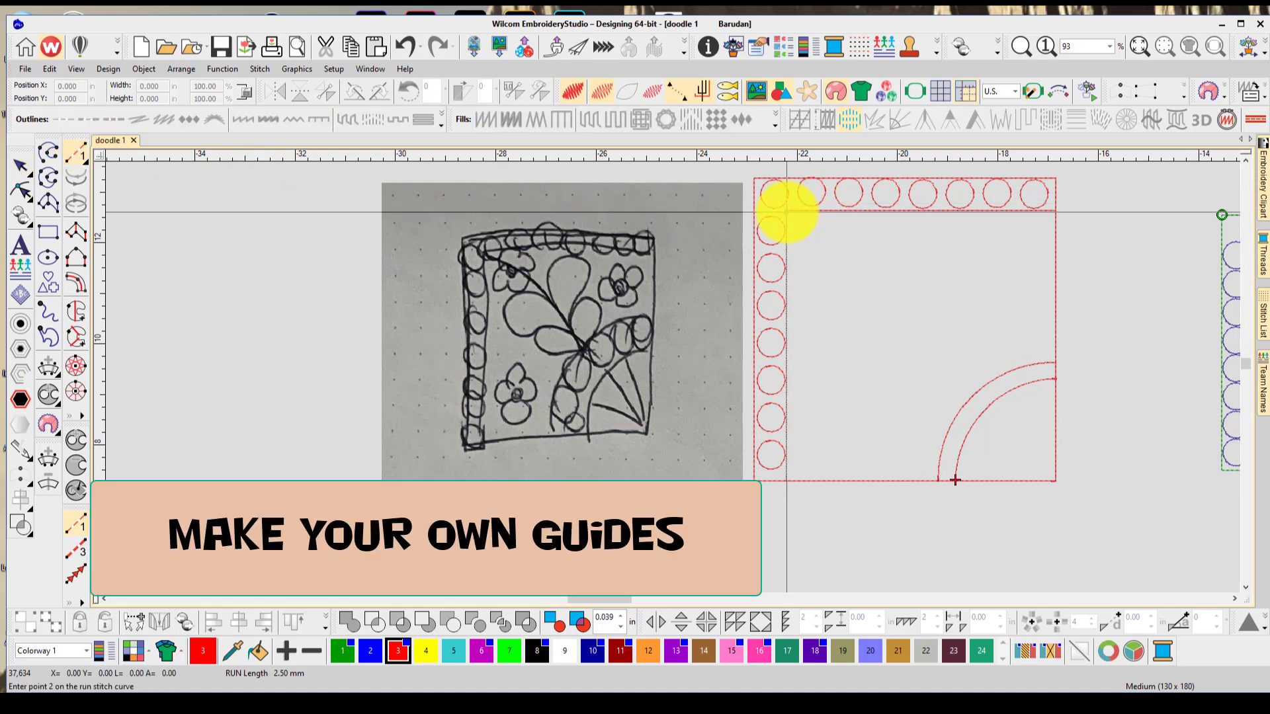
pyautogui.click(1056, 481)
pyautogui.press('Return')
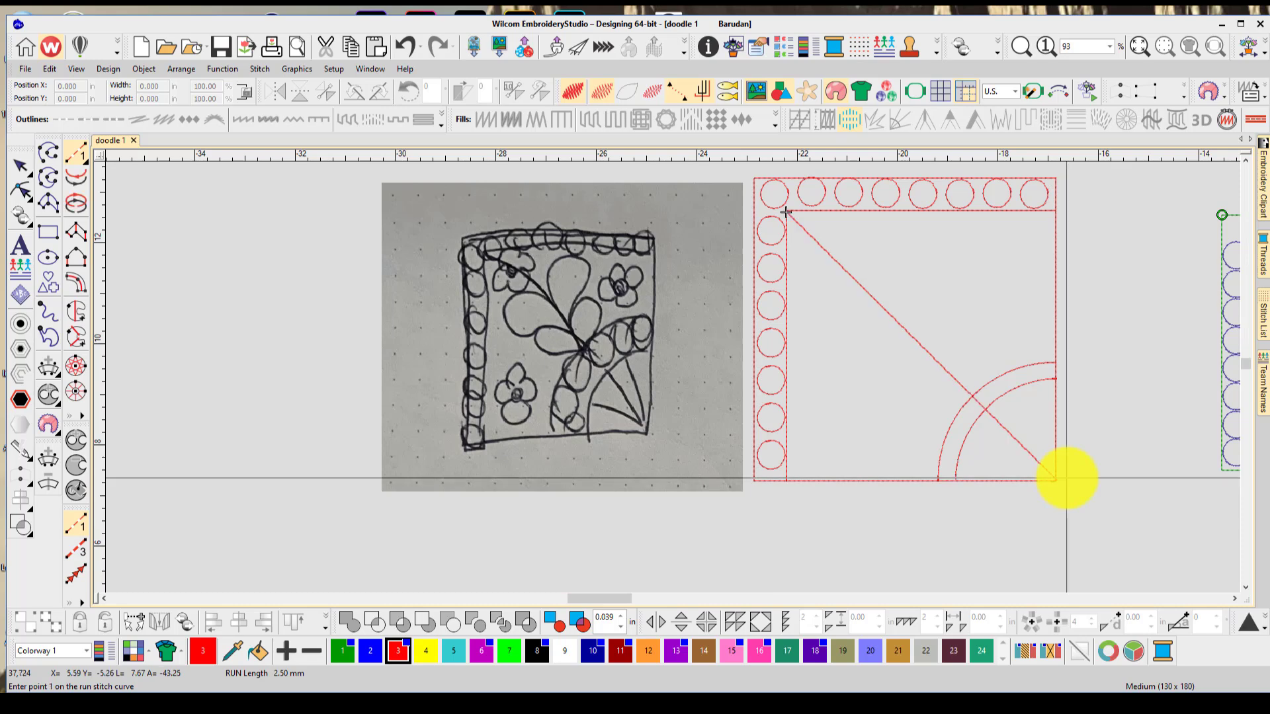
# Recolour the diagonal guide line black (colour 8)
pyautogui.click(13, 164)
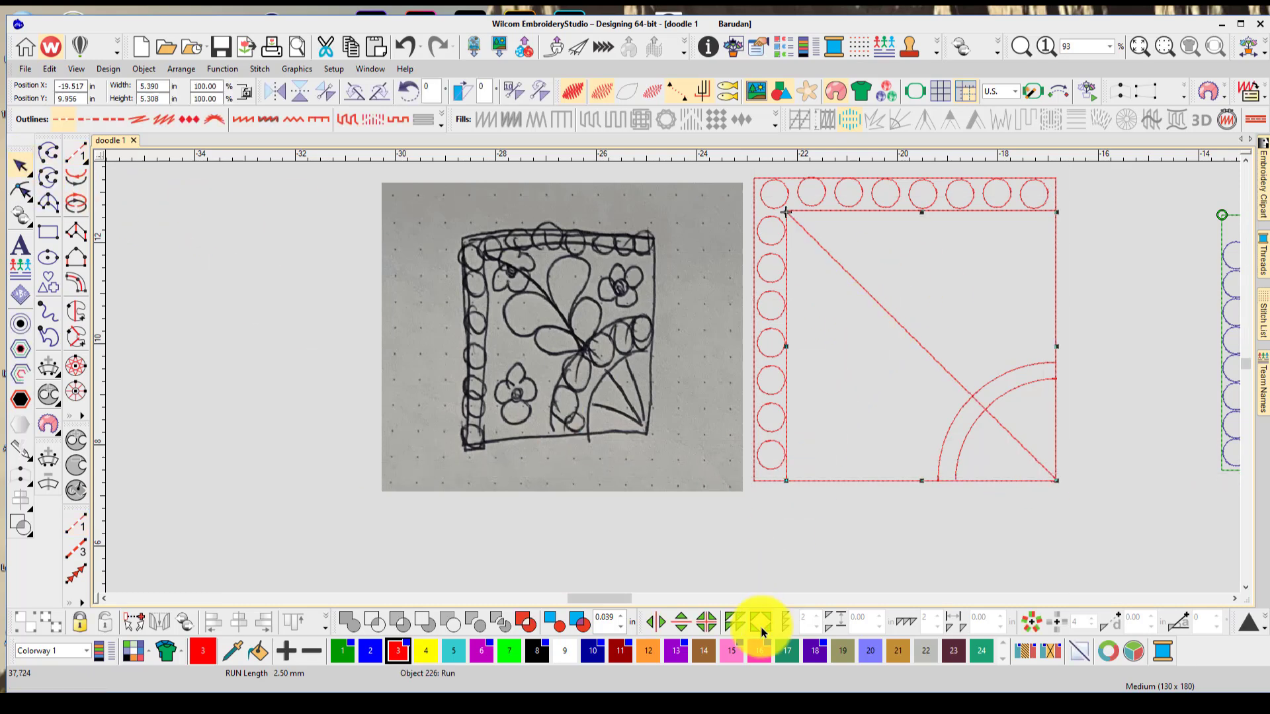
pyautogui.click(759, 649)
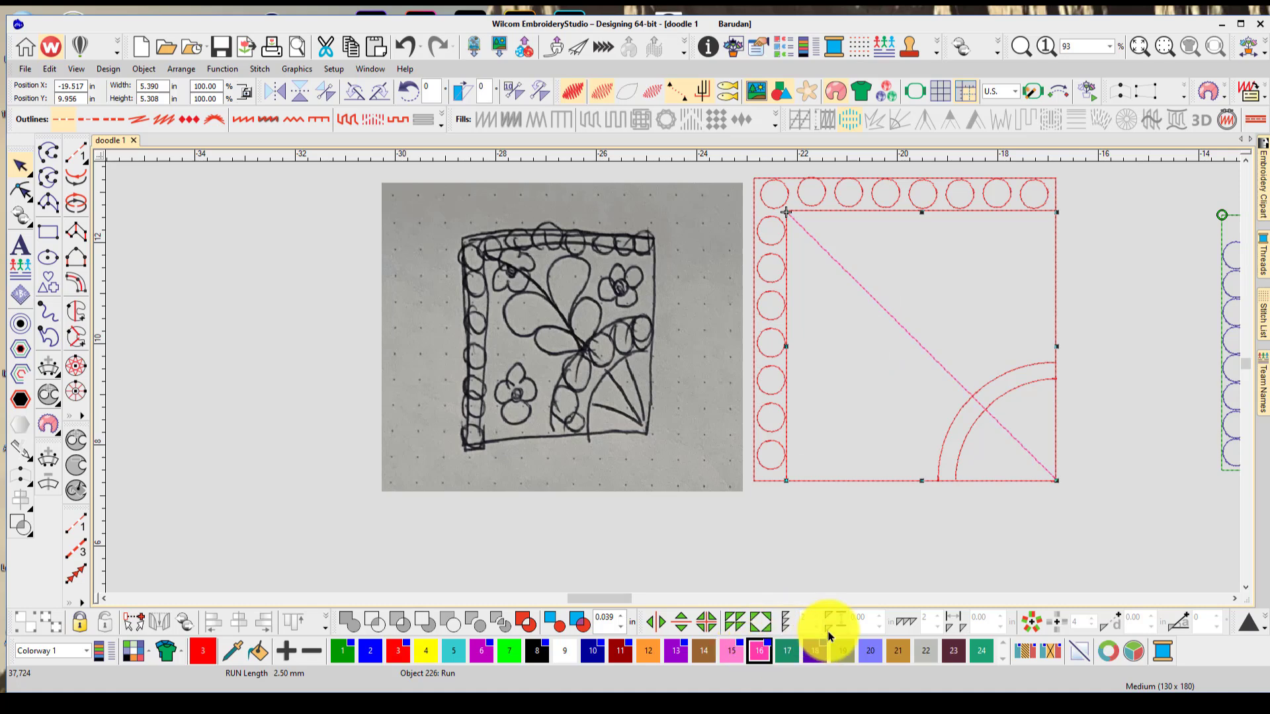
pyautogui.click(537, 650)
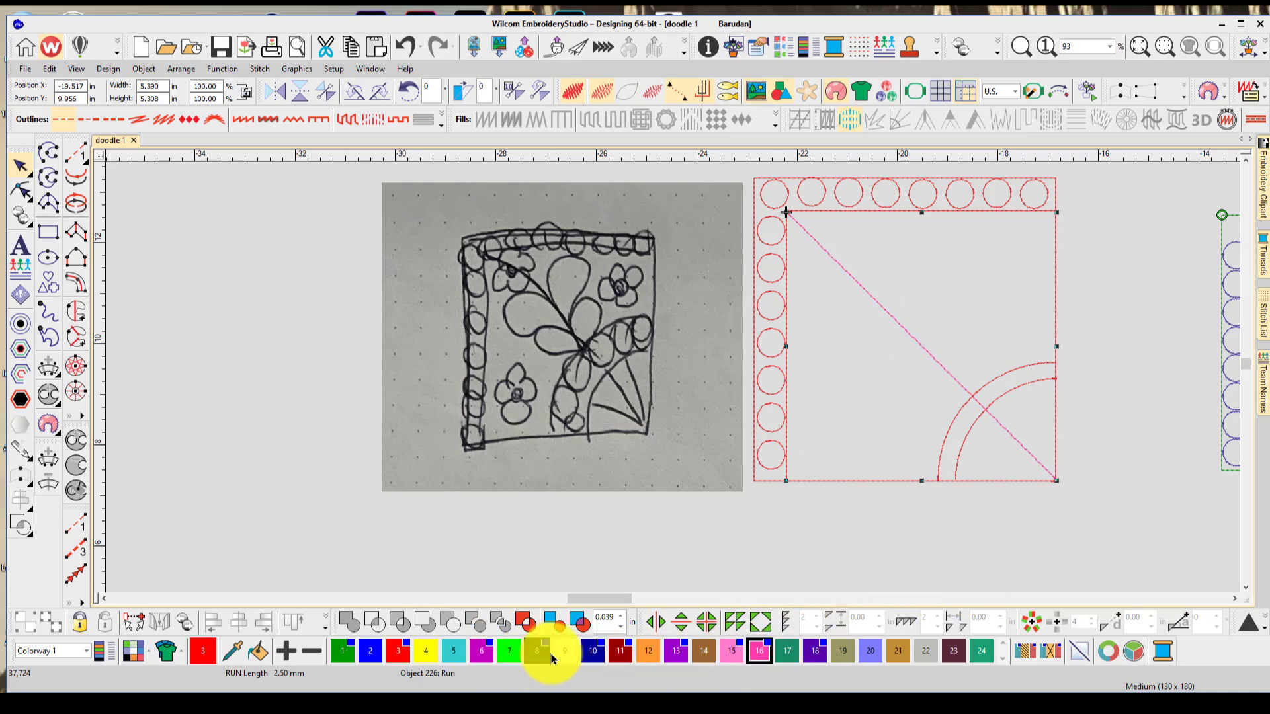
pyautogui.click(992, 569)
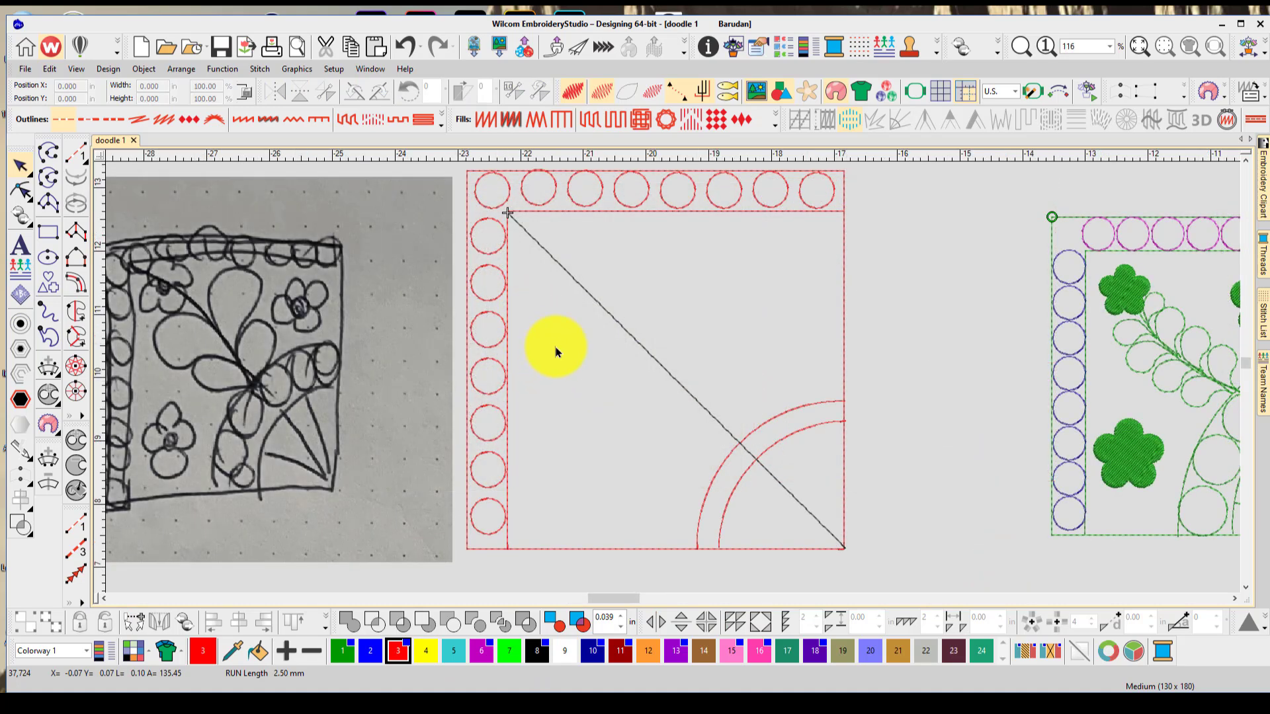
pyautogui.press('v')
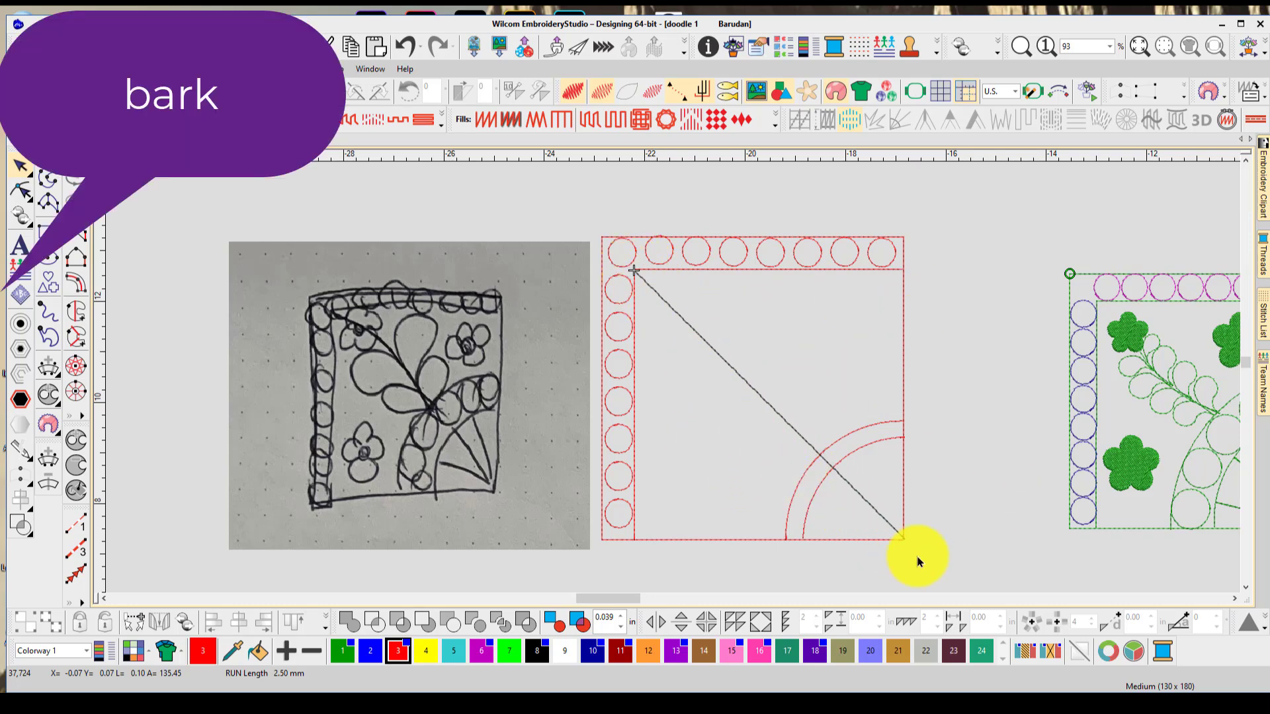
pyautogui.click(898, 538)
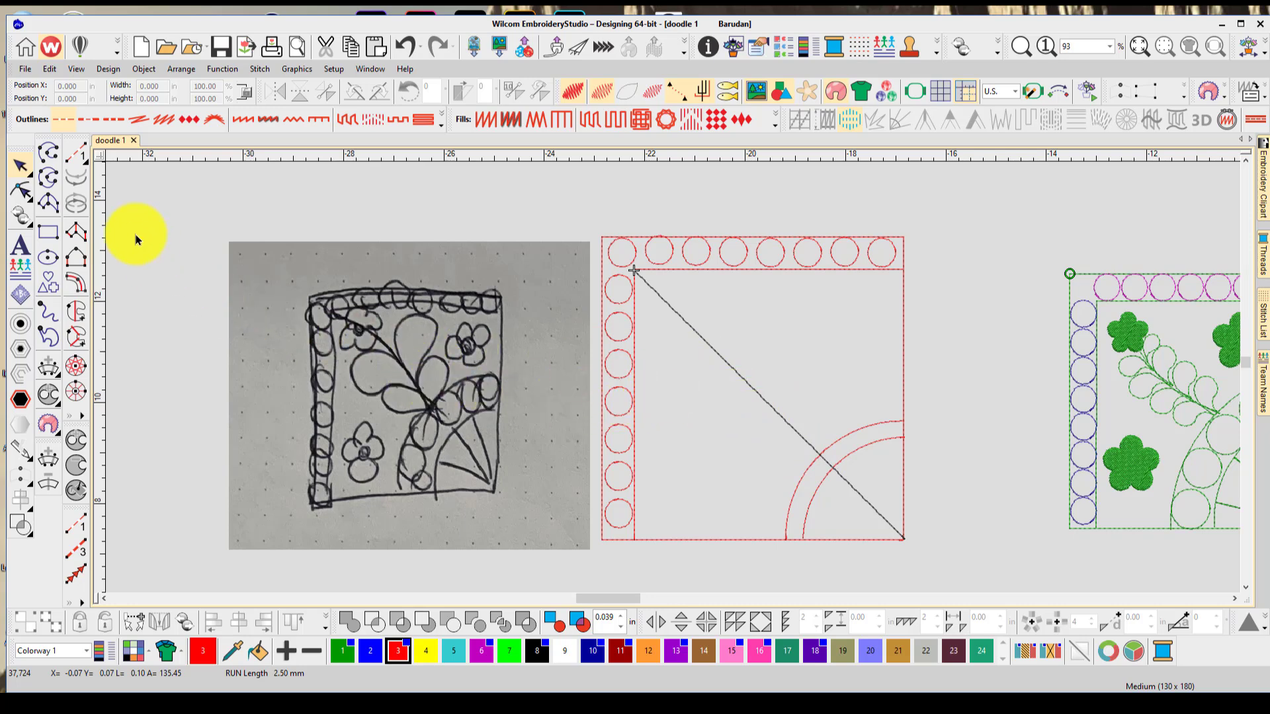
# Draw a closed run-stitch teardrop petal from where the diagonal crosses the outer arc, and move it up clear of the arc
pyautogui.click(77, 148)
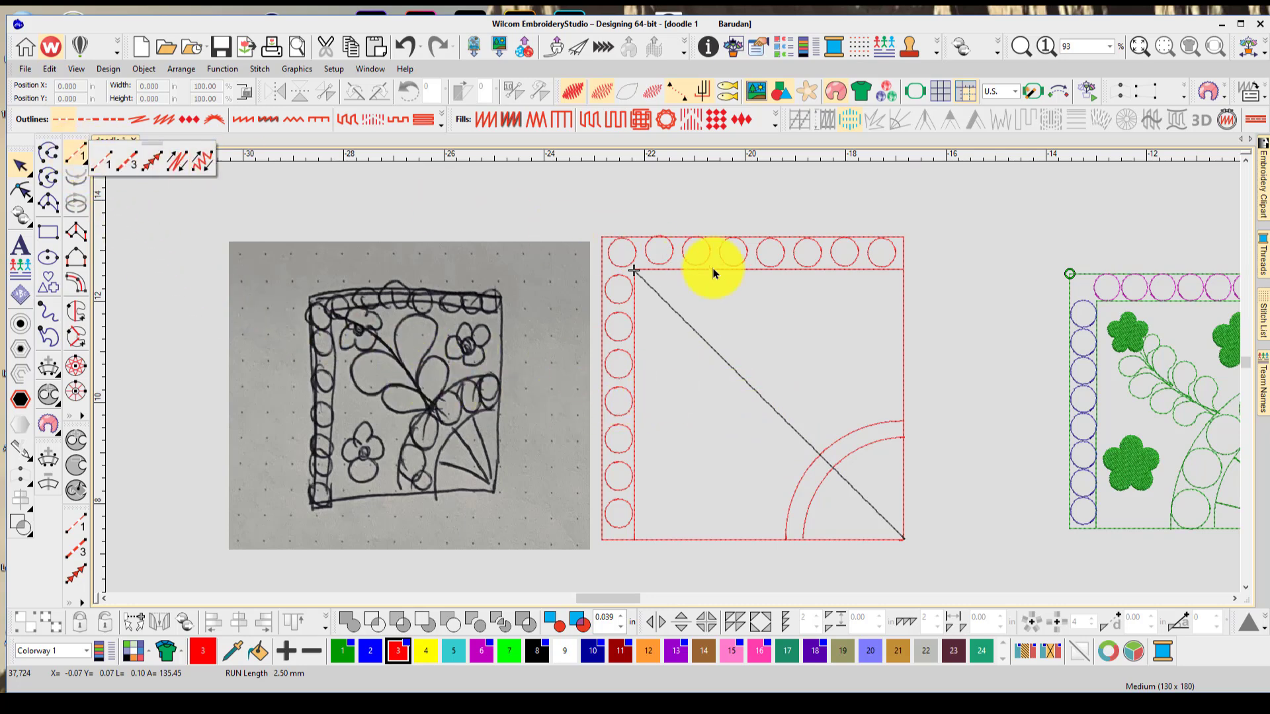
pyautogui.click(102, 158)
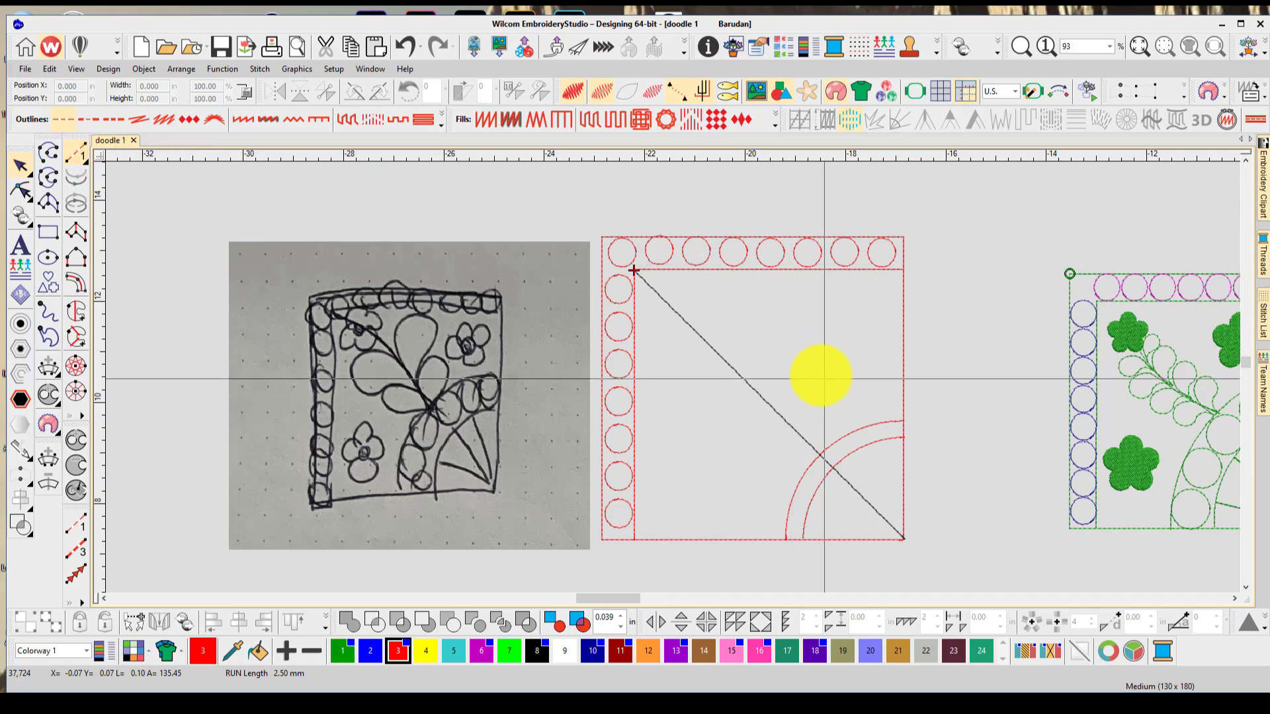
pyautogui.click(820, 455)
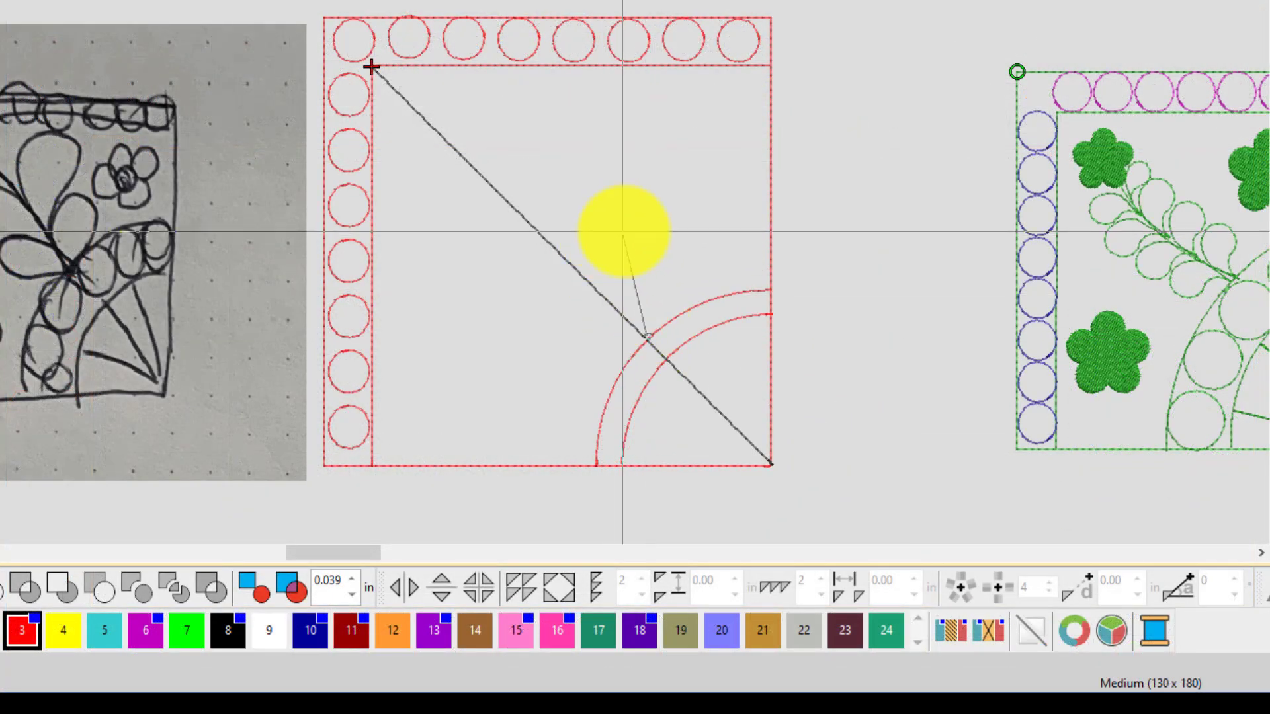
pyautogui.click(624, 199)
pyautogui.click(705, 200)
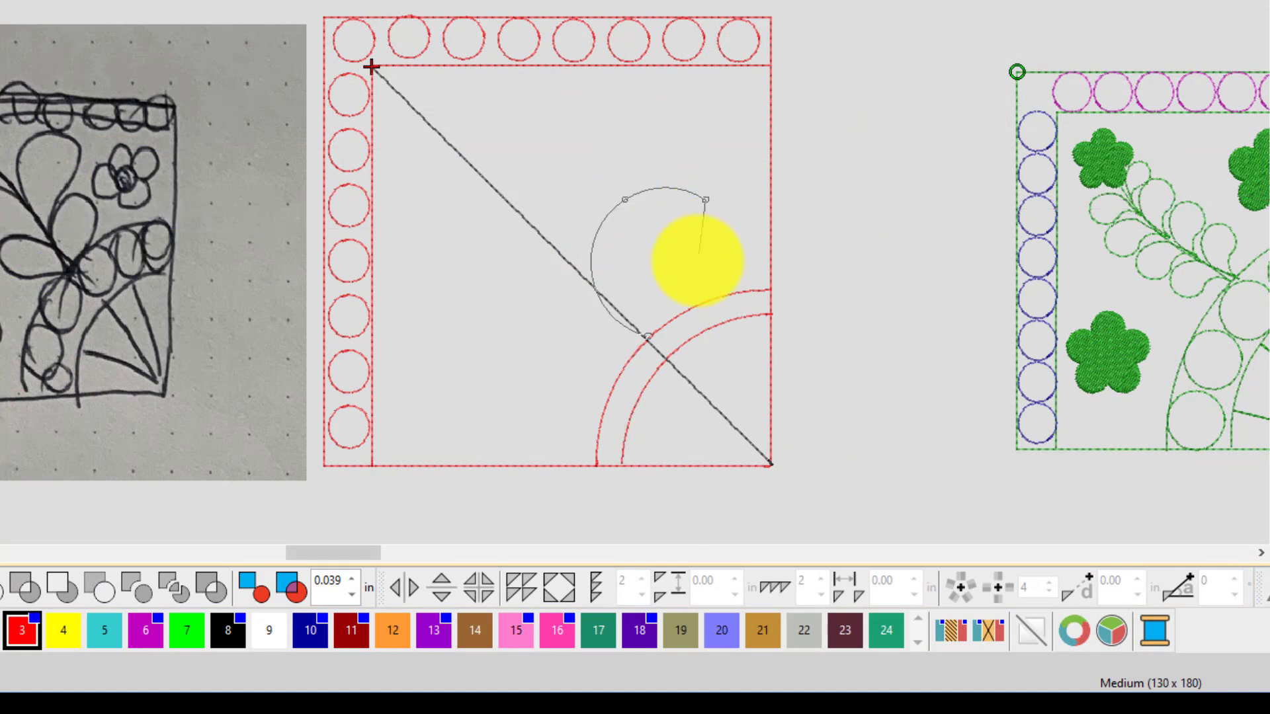
pyautogui.click(658, 296)
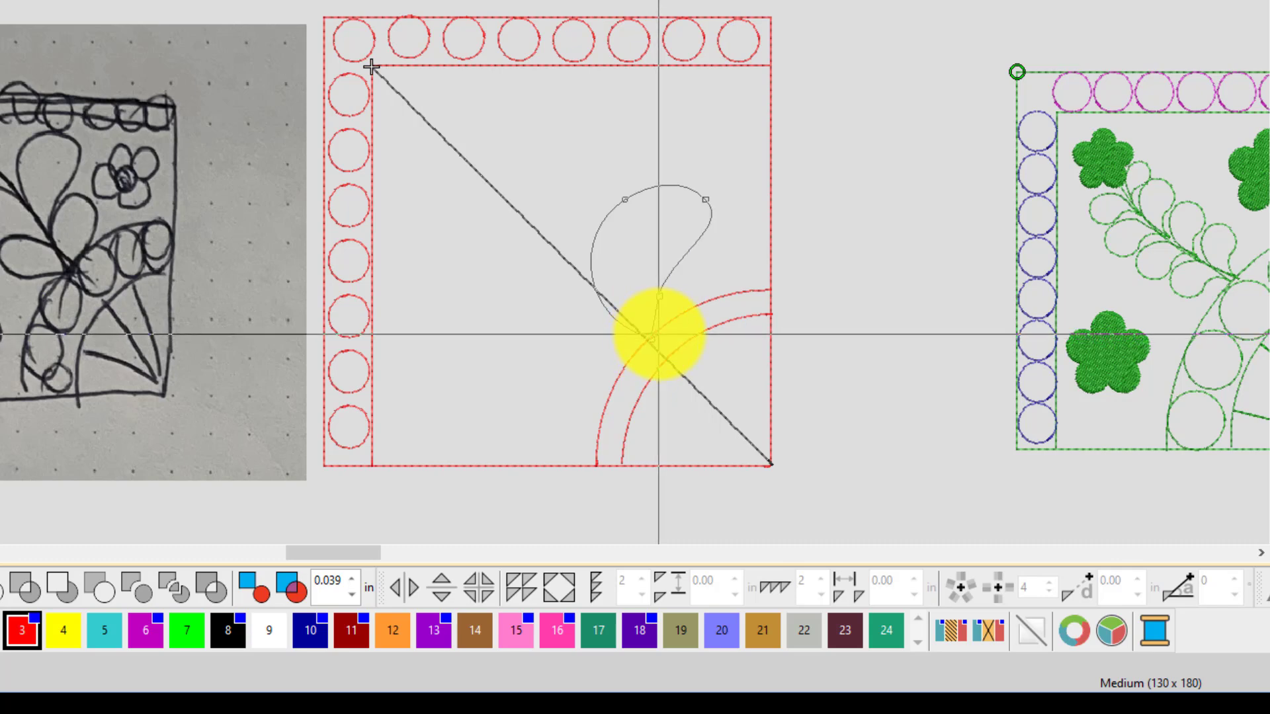
pyautogui.click(658, 335)
pyautogui.press('Return')
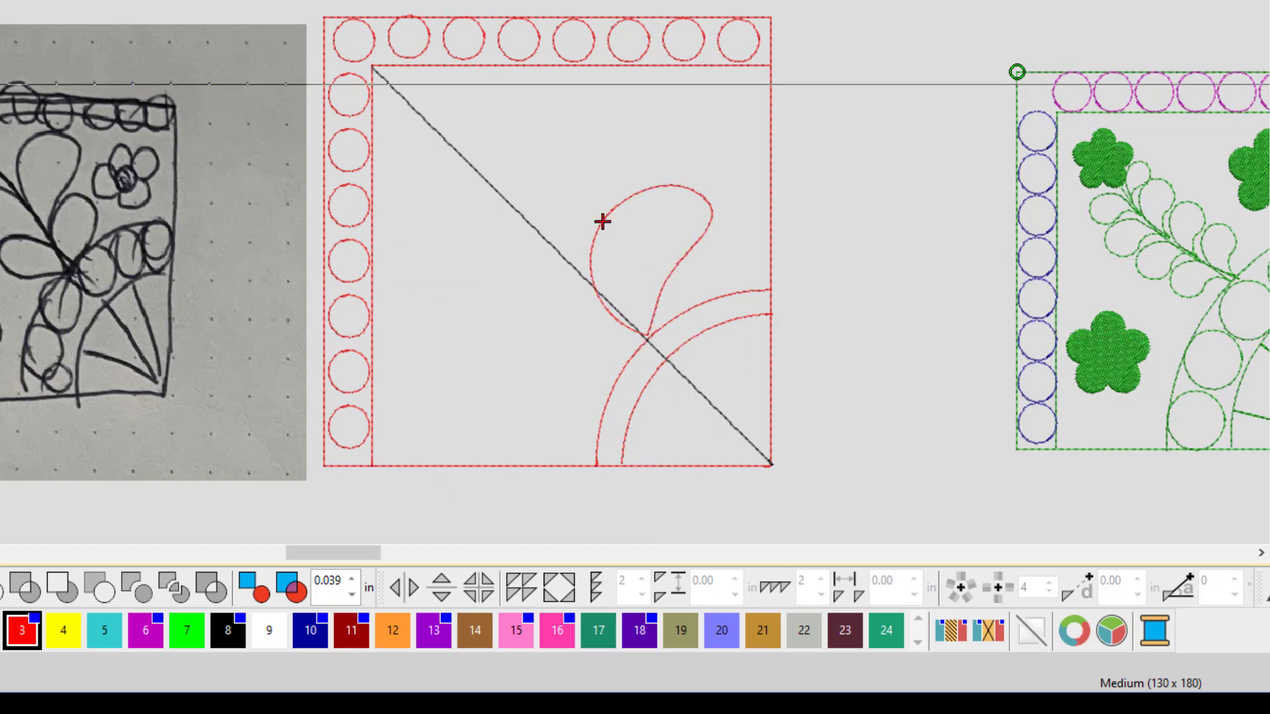
pyautogui.click(612, 217)
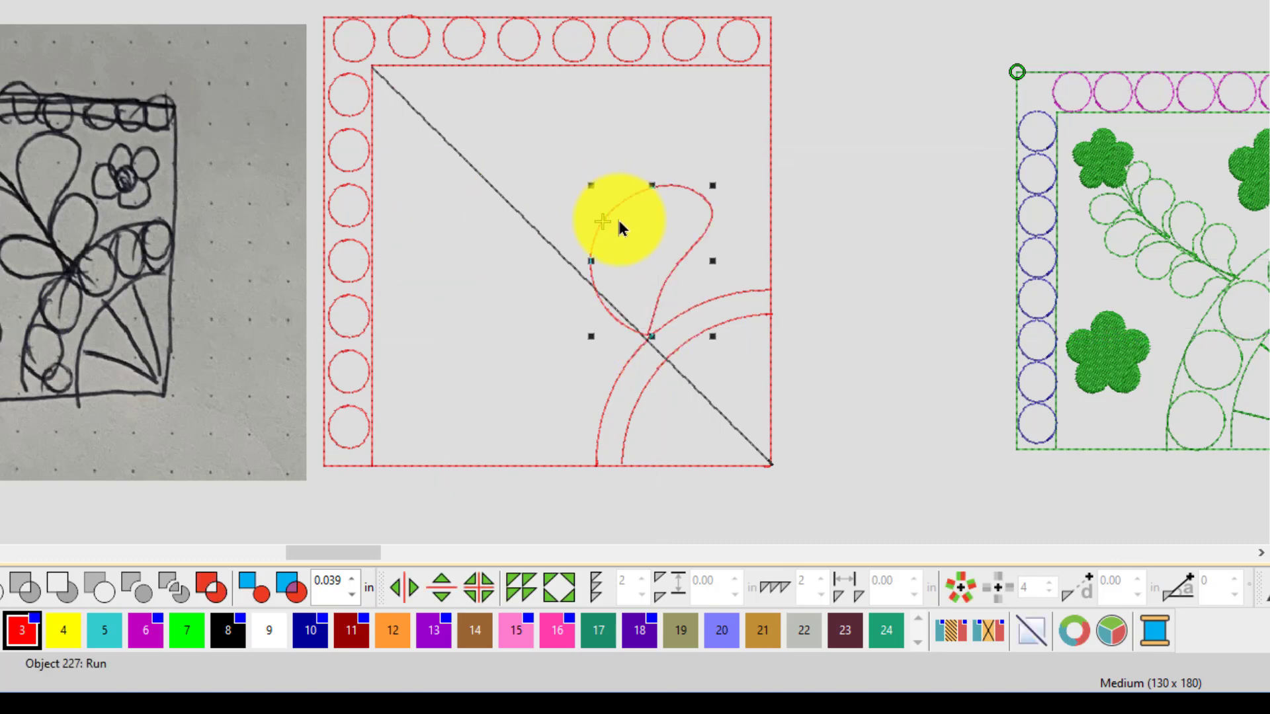
pyautogui.moveTo(633, 213); pyautogui.dragTo(643, 200)
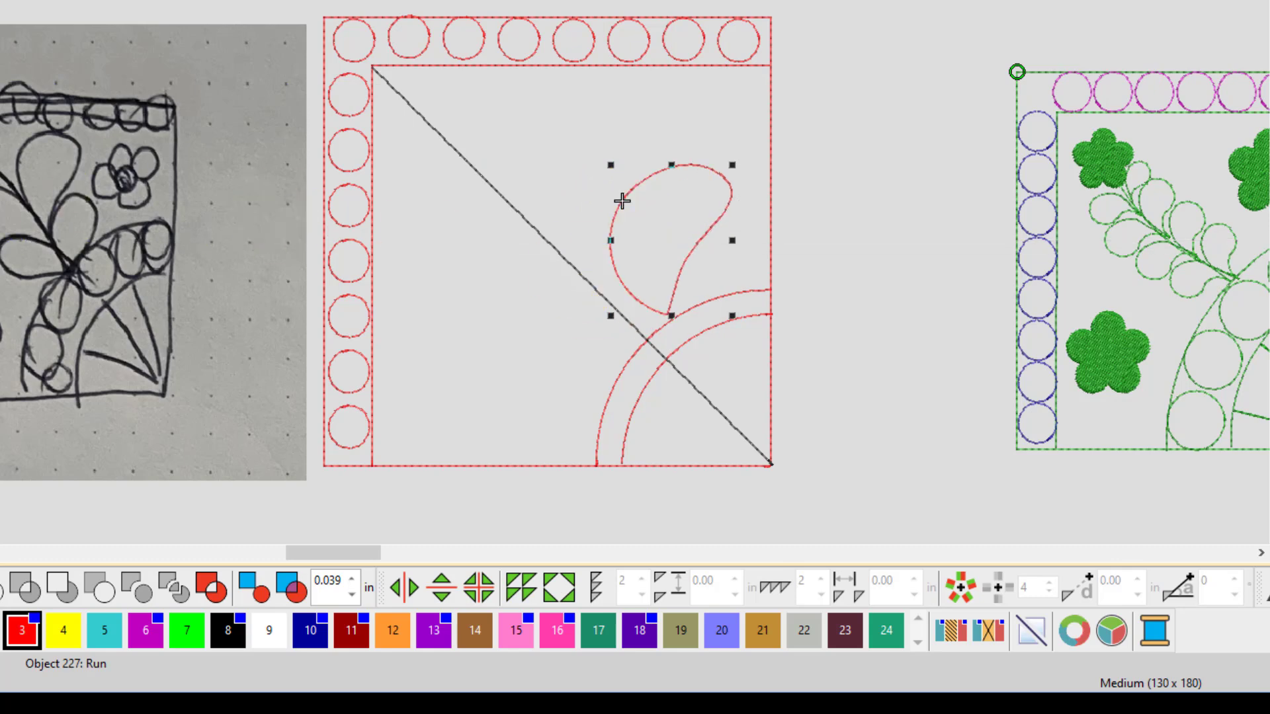
# Add a reshape point on the lower left side of the teardrop petal and make it a curve point
pyautogui.press('h')
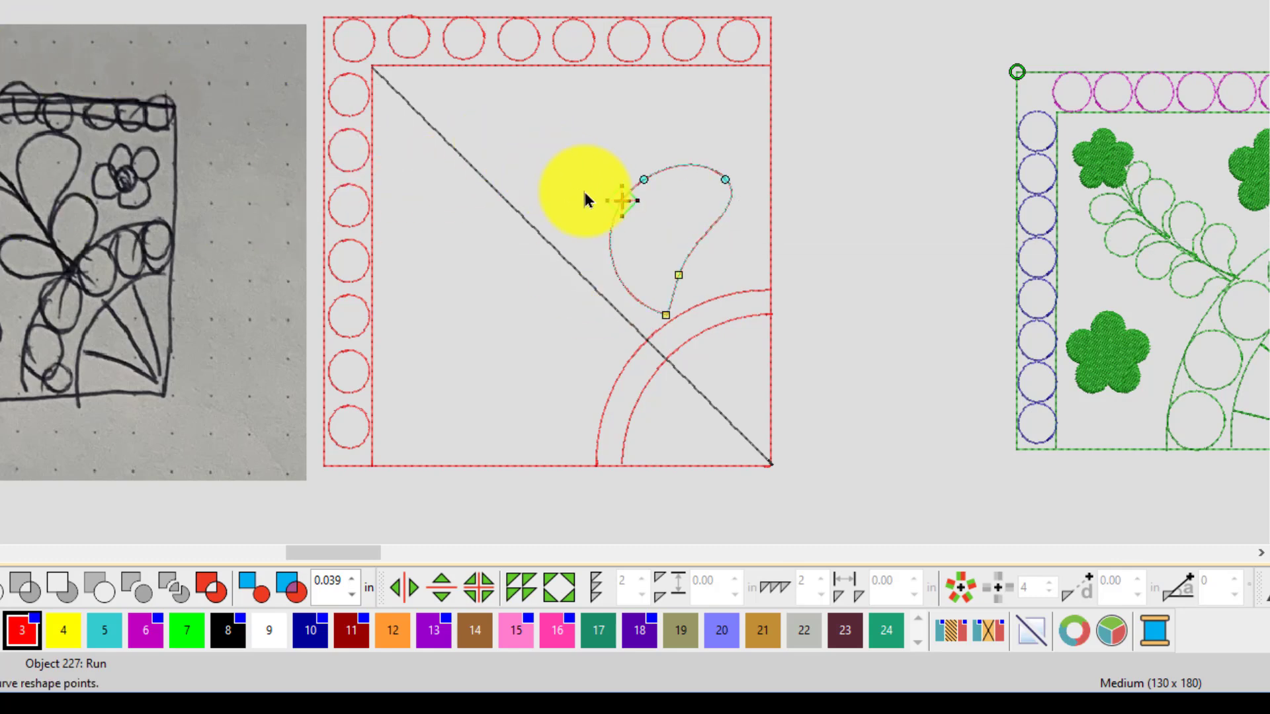
pyautogui.scroll(1, 434, 241)
pyautogui.scroll(2, 386, 234)
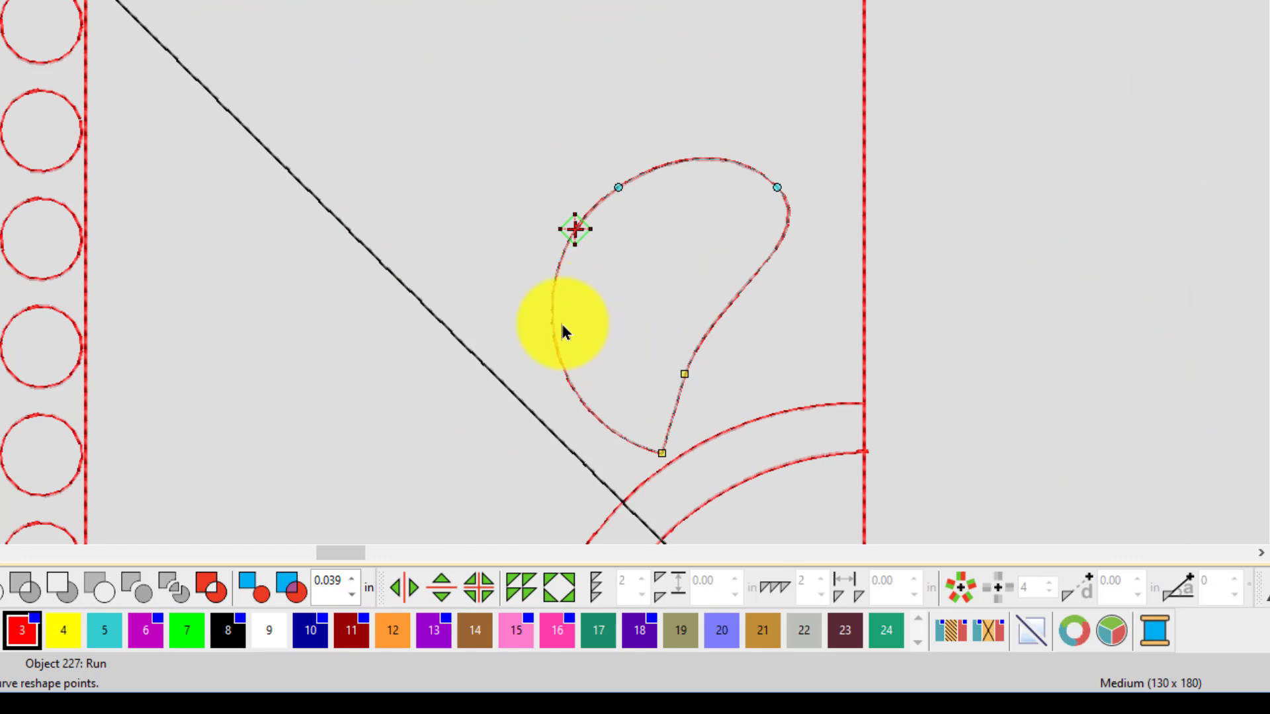
pyautogui.click(555, 346)
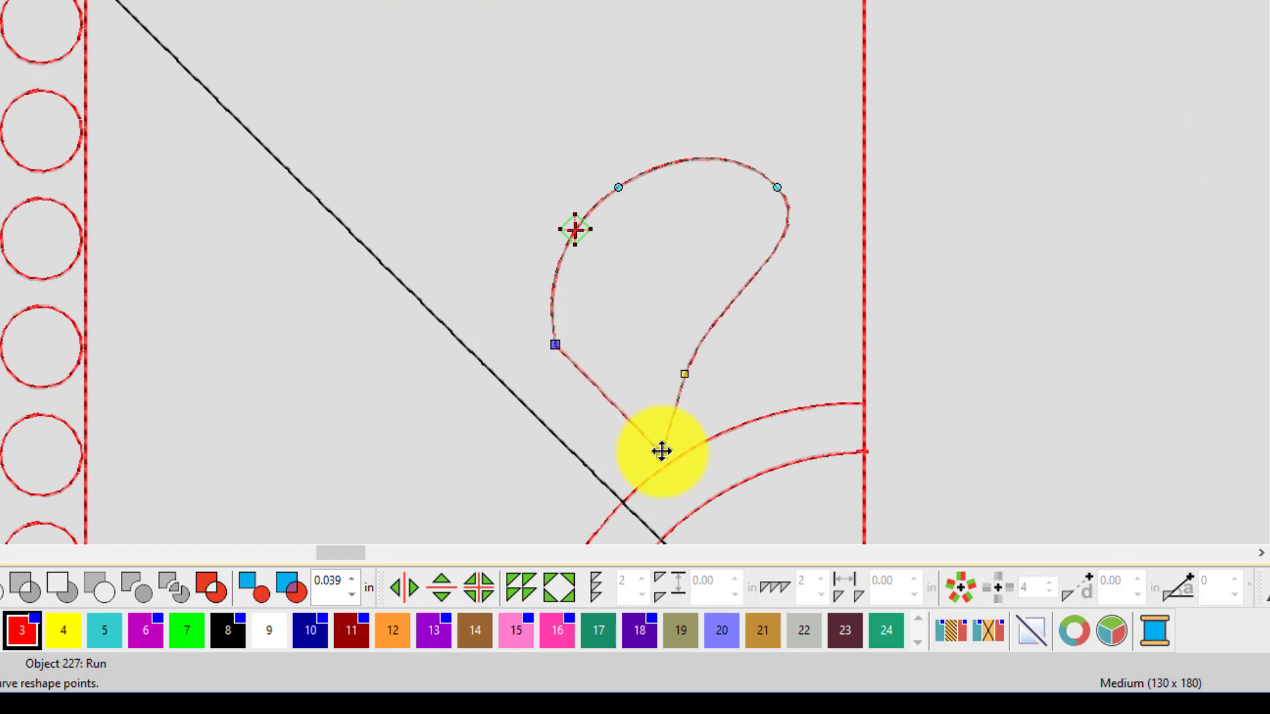
pyautogui.press('space')
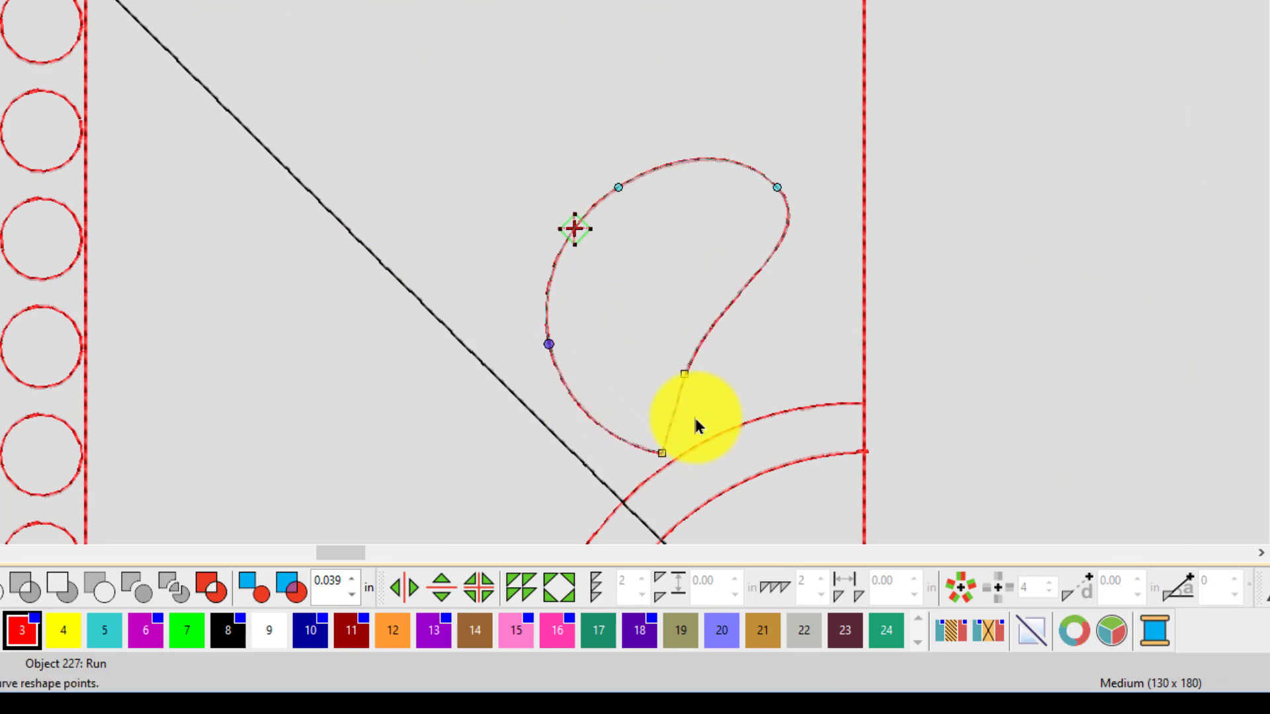
# Slim the petal's lower half by pulling its left point inward and converting its right point to a curve point moved up and inward
pyautogui.click(661, 455)
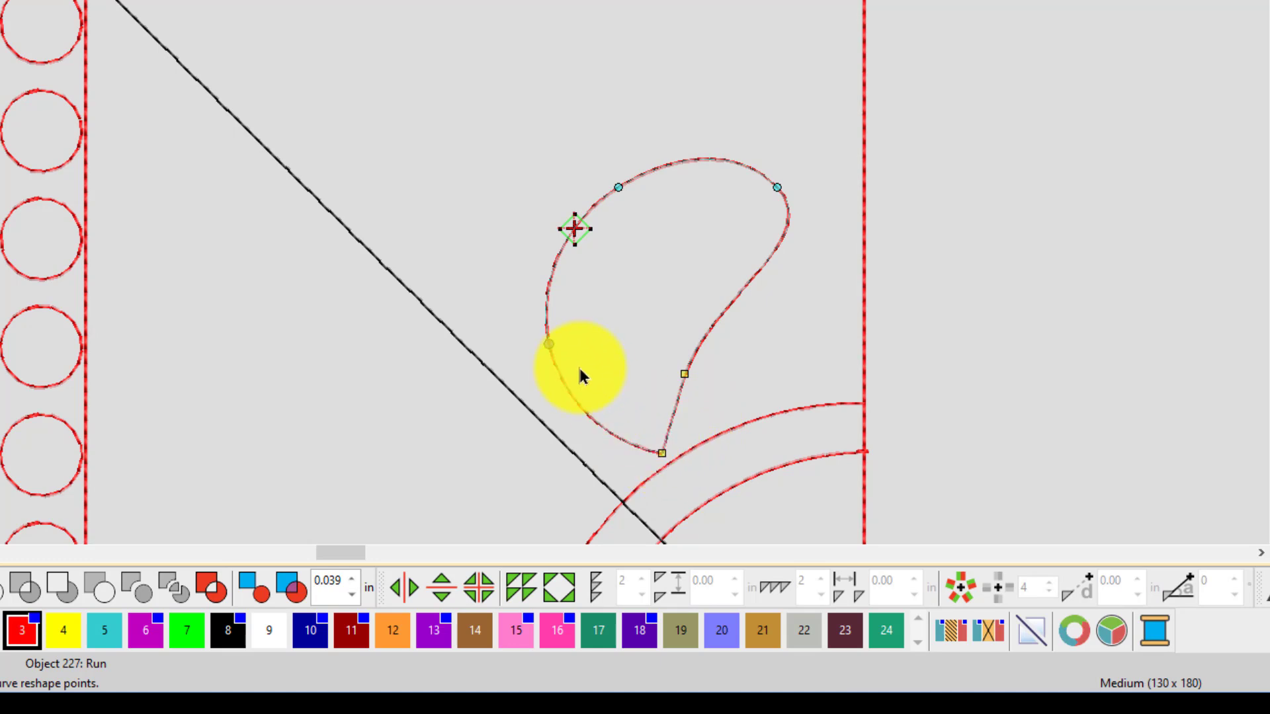
pyautogui.moveTo(550, 343); pyautogui.dragTo(604, 318)
pyautogui.click(684, 373)
pyautogui.moveTo(683, 377); pyautogui.dragTo(670, 293)
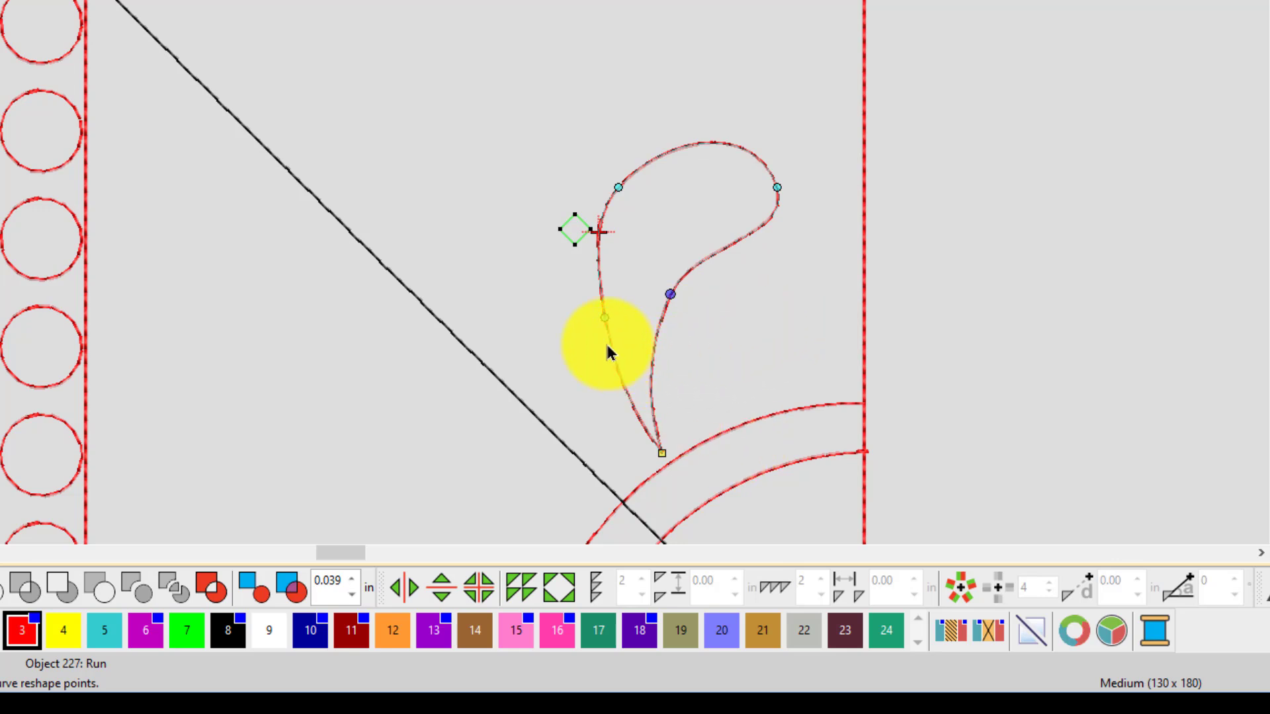
pyautogui.press('Escape')
pyautogui.press('Escape')
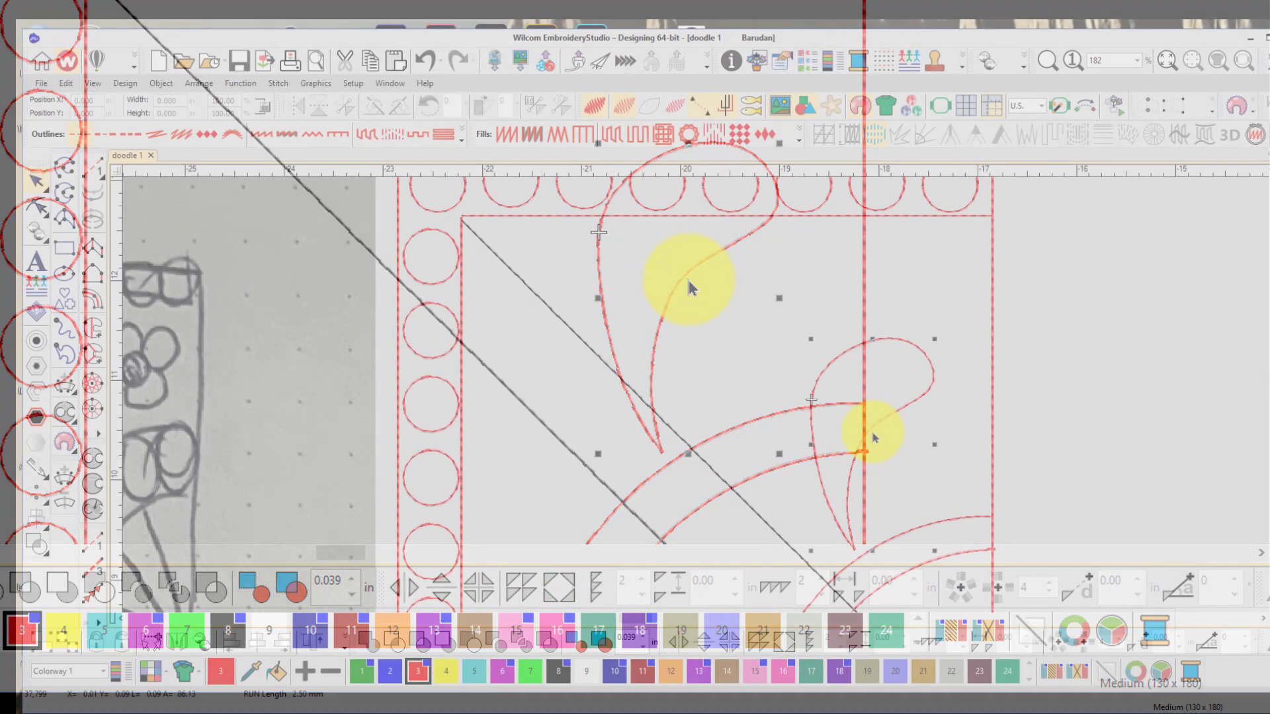
# Move the petal's tip onto the crossing of the diagonal and outer arc, and place a copy farther up the diagonal
pyautogui.click(688, 282)
pyautogui.moveTo(689, 282); pyautogui.dragTo(659, 311)
pyautogui.moveTo(851, 453); pyautogui.dragTo(805, 372)
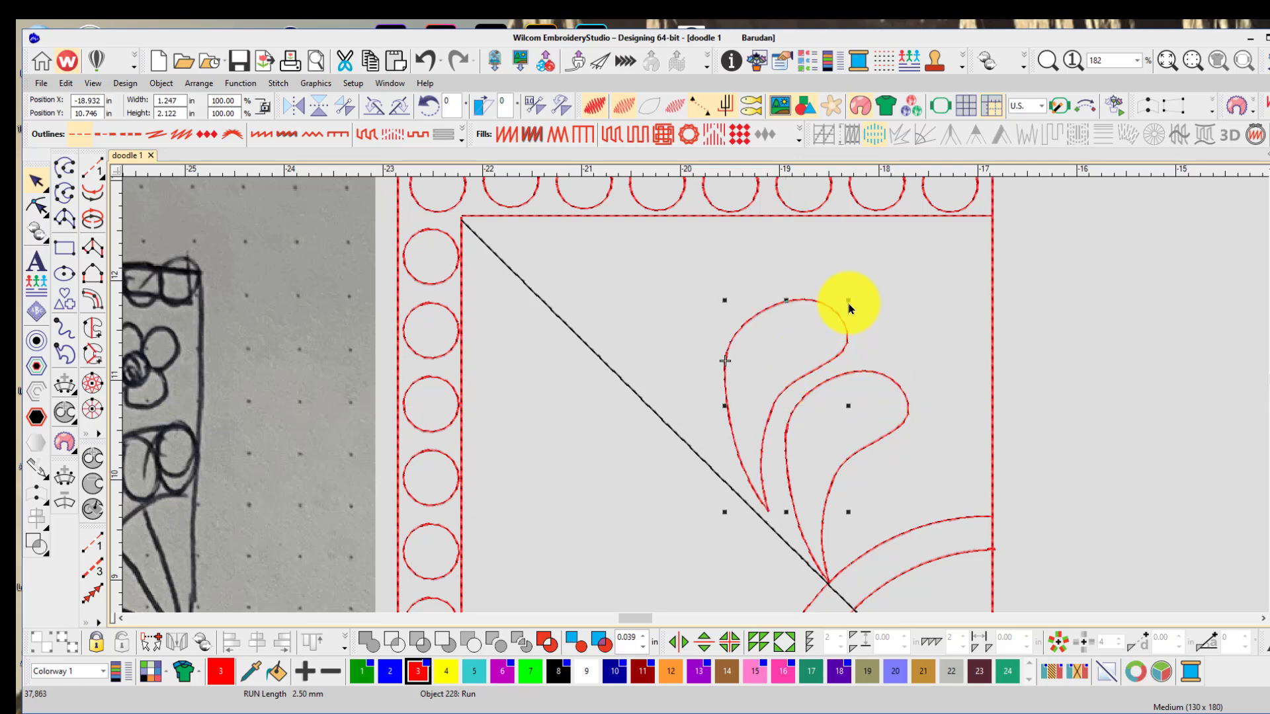
# Shrink the copied petal to about 1.02 × 1.97 in and fit it closely behind the first petal along the diagonal
pyautogui.moveTo(848, 302); pyautogui.dragTo(838, 317)
pyautogui.click(769, 359)
pyautogui.moveTo(842, 318); pyautogui.dragTo(812, 368)
pyautogui.click(816, 337)
pyautogui.moveTo(840, 335); pyautogui.dragTo(794, 369)
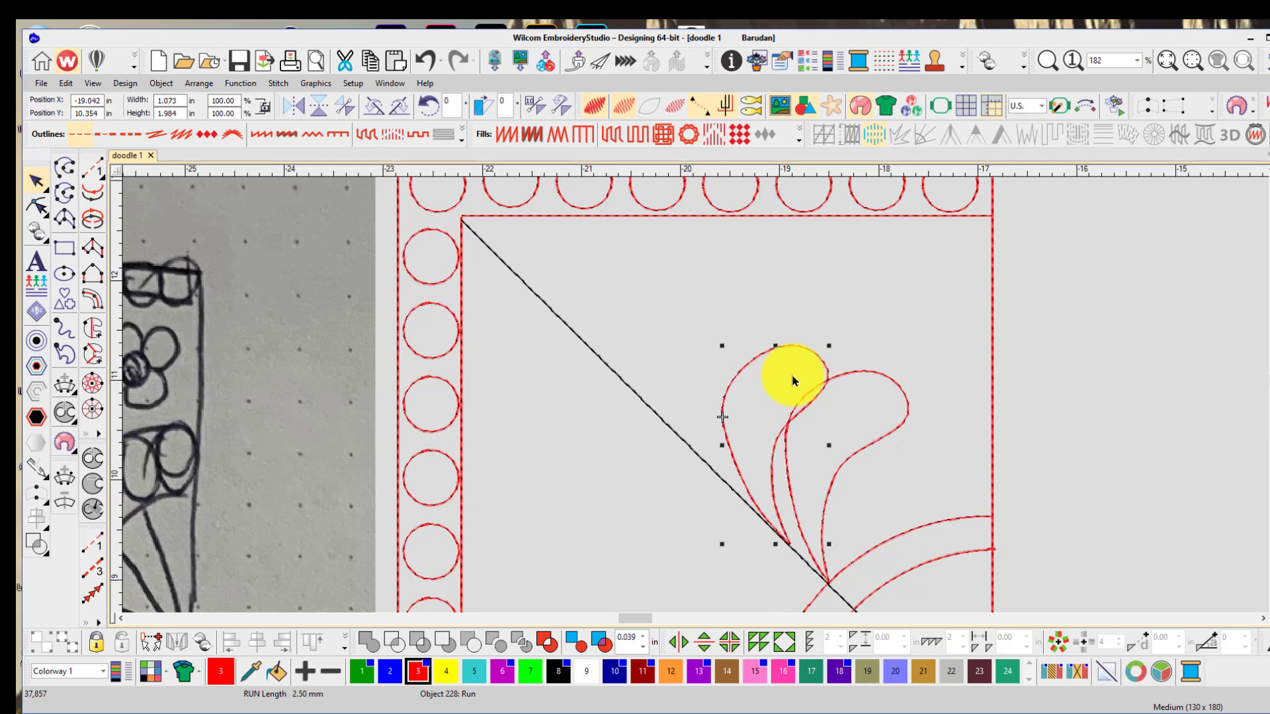
pyautogui.click(832, 352)
pyautogui.moveTo(830, 345); pyautogui.dragTo(819, 343)
pyautogui.moveTo(780, 385); pyautogui.dragTo(779, 395)
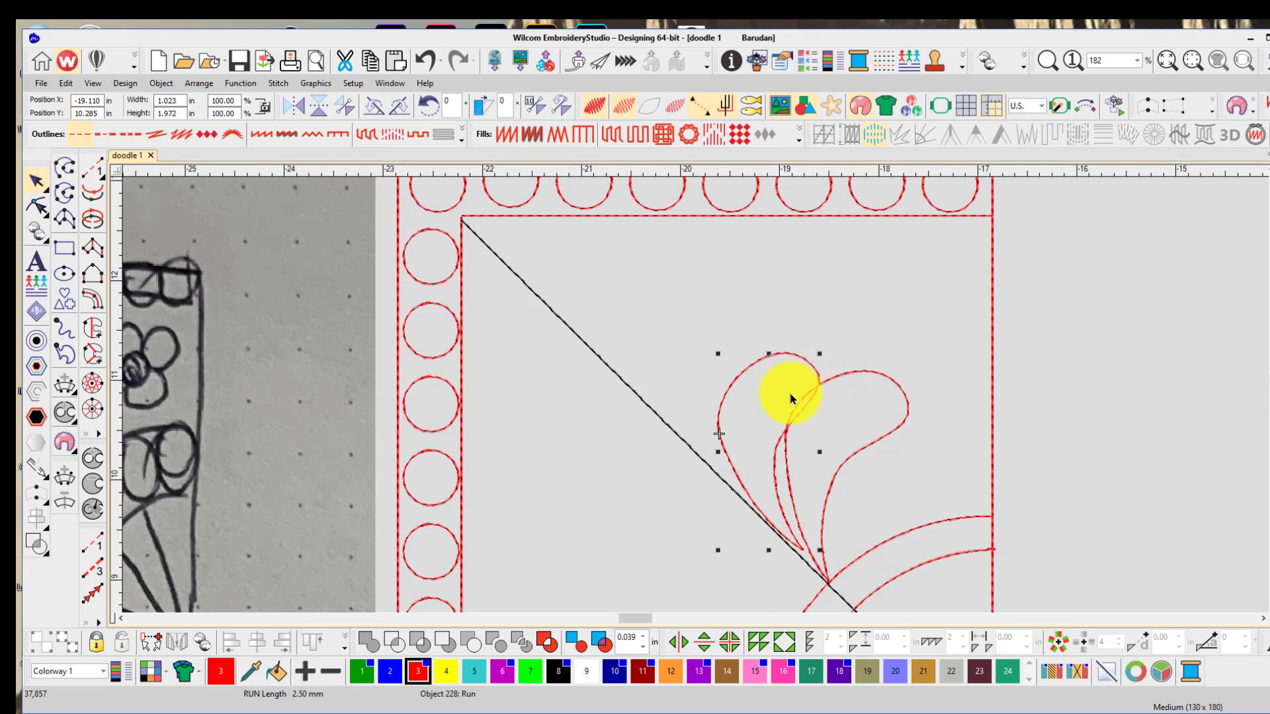
# Add three progressively smaller petal copies up the diagonal, resizing the fourth petal to about 0.83 × 1.60 in and the fifth to about 0.71 × 1.37 in
pyautogui.moveTo(764, 405); pyautogui.dragTo(650, 285)
pyautogui.moveTo(696, 230); pyautogui.dragTo(662, 296)
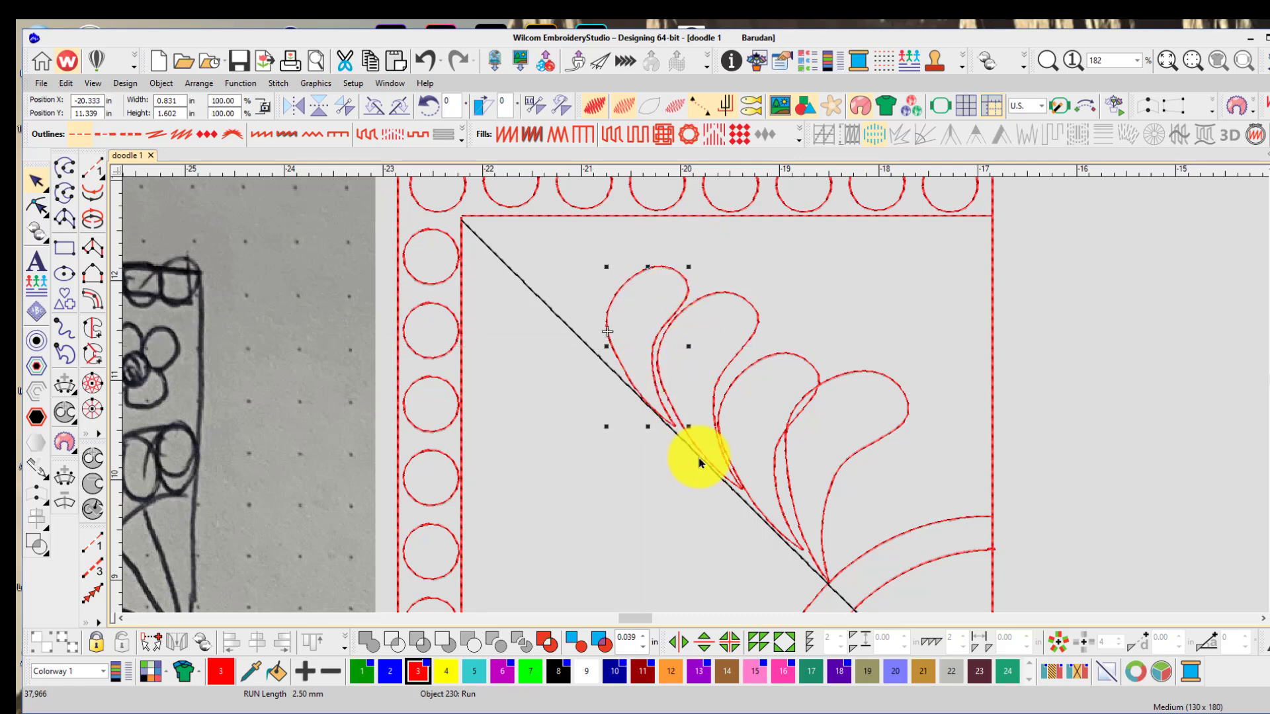
pyautogui.moveTo(639, 319); pyautogui.dragTo(592, 263)
pyautogui.press('Return')
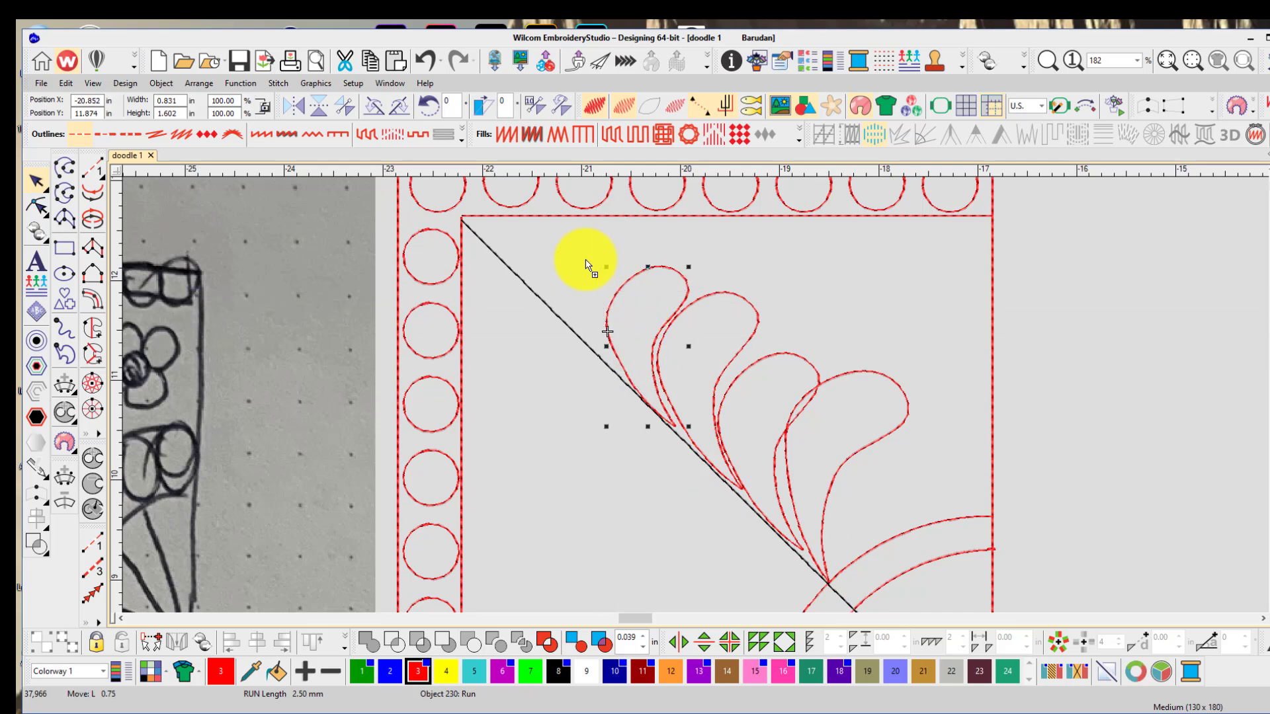
pyautogui.moveTo(638, 216); pyautogui.dragTo(611, 253)
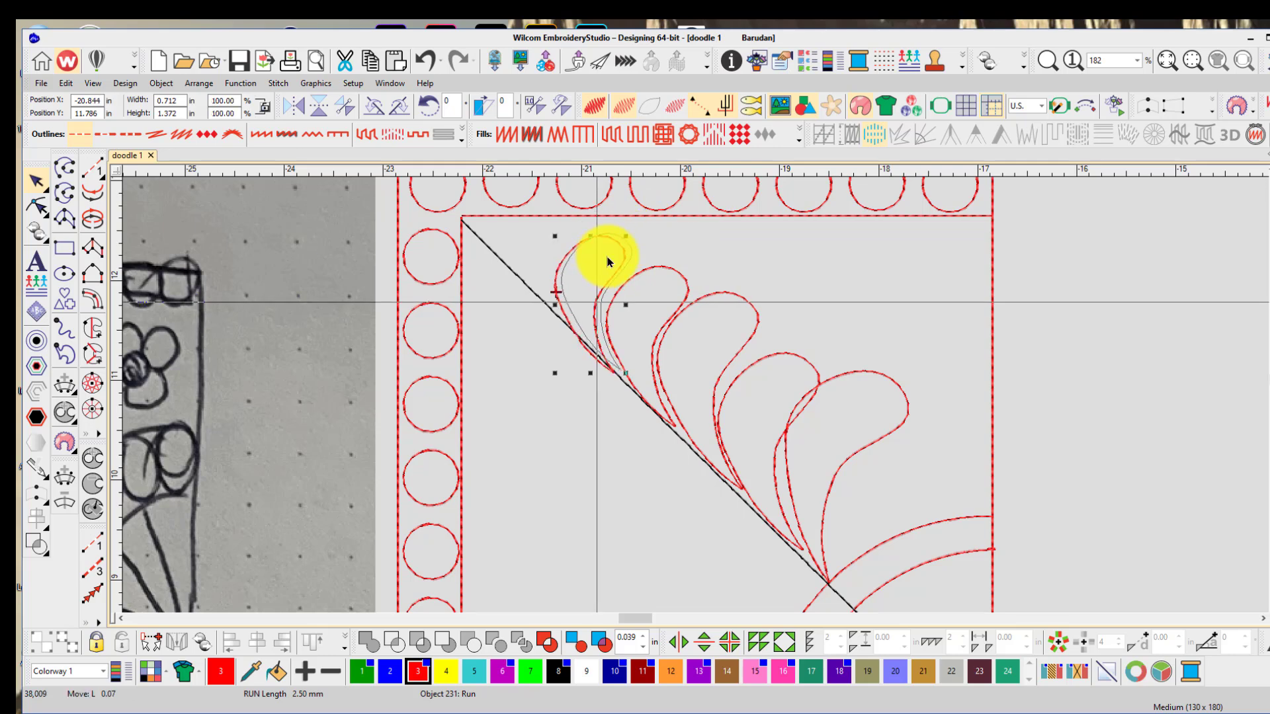
# Scale the first petal nearest the arcs to about 1.12 × 1.91 in, with its tip at the diagonal and outer arc's crossing
pyautogui.click(898, 397)
pyautogui.moveTo(908, 375)
pyautogui.mouseDown()
pyautogui.moveTo(903, 365)
pyautogui.moveTo(896, 394)
pyautogui.mouseUp()
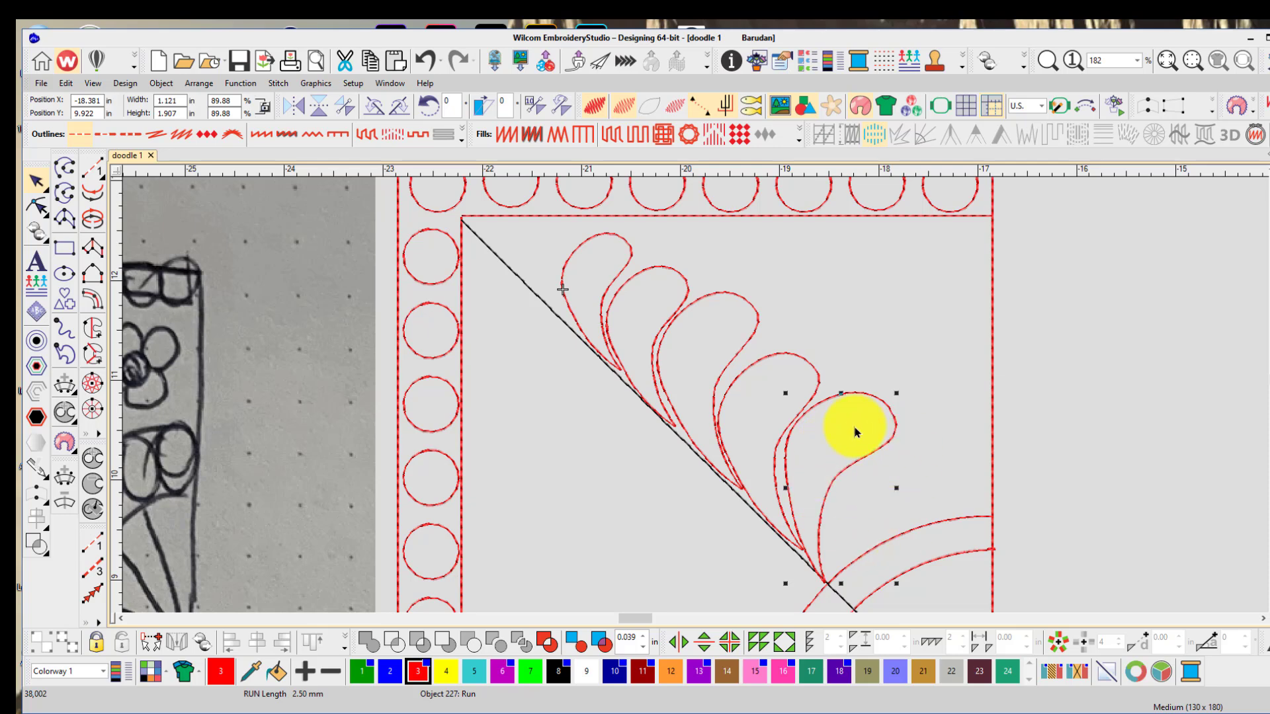
# Select all five feather petals and place a copy of the group on the lower-left side of the diagonal
pyautogui.click(625, 269)
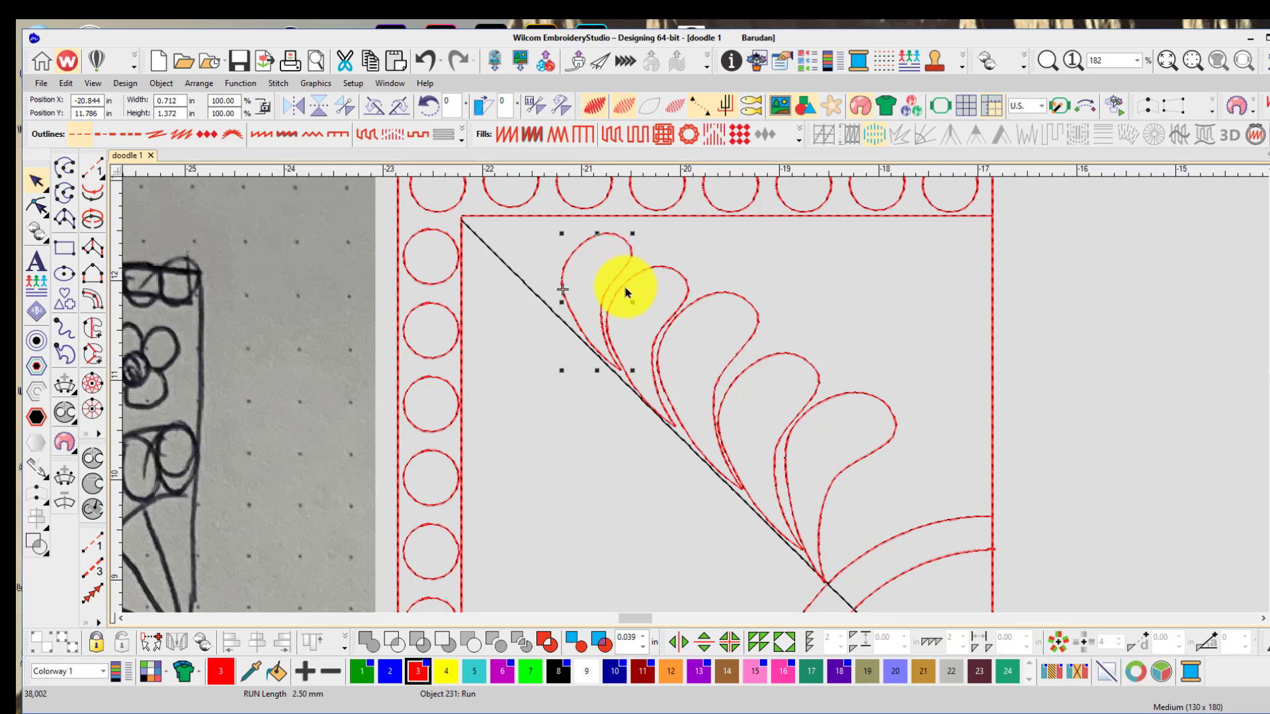
pyautogui.keyDown('ctrl'); pyautogui.click(683, 301); pyautogui.keyUp('ctrl')
pyautogui.keyDown('ctrl'); pyautogui.click(759, 332); pyautogui.keyUp('ctrl')
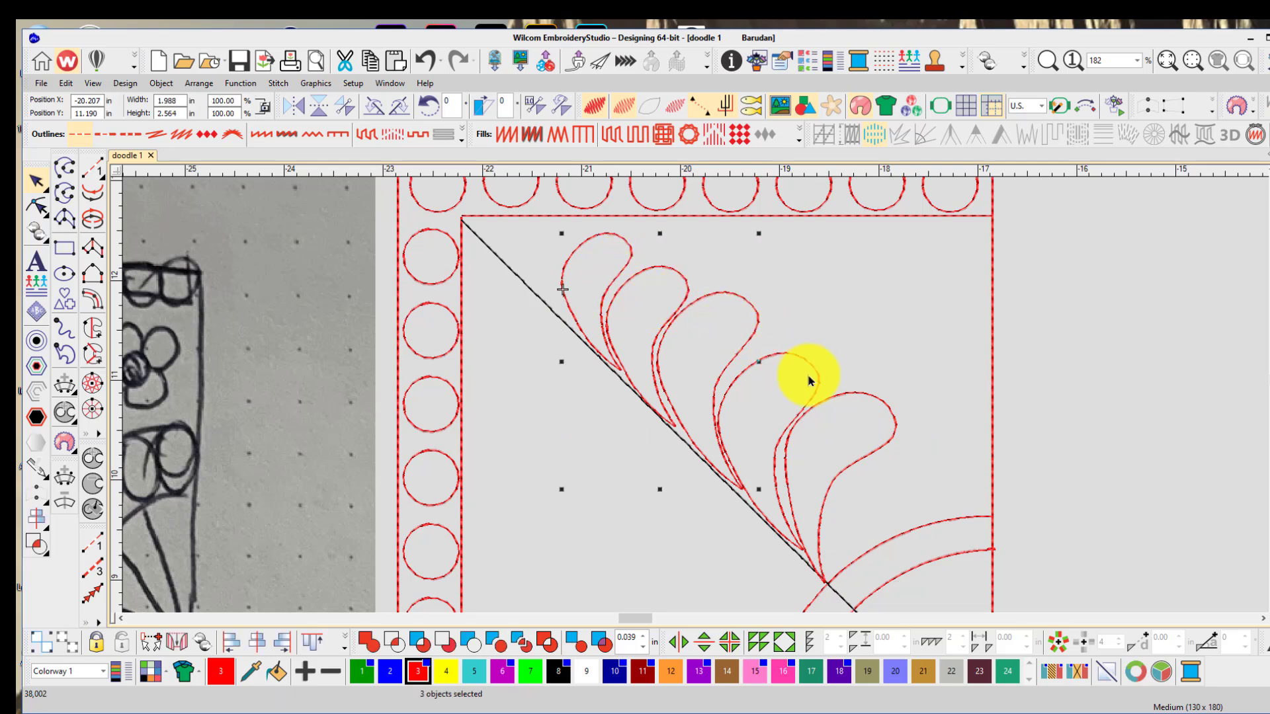
pyautogui.keyDown('ctrl'); pyautogui.click(817, 377); pyautogui.keyUp('ctrl')
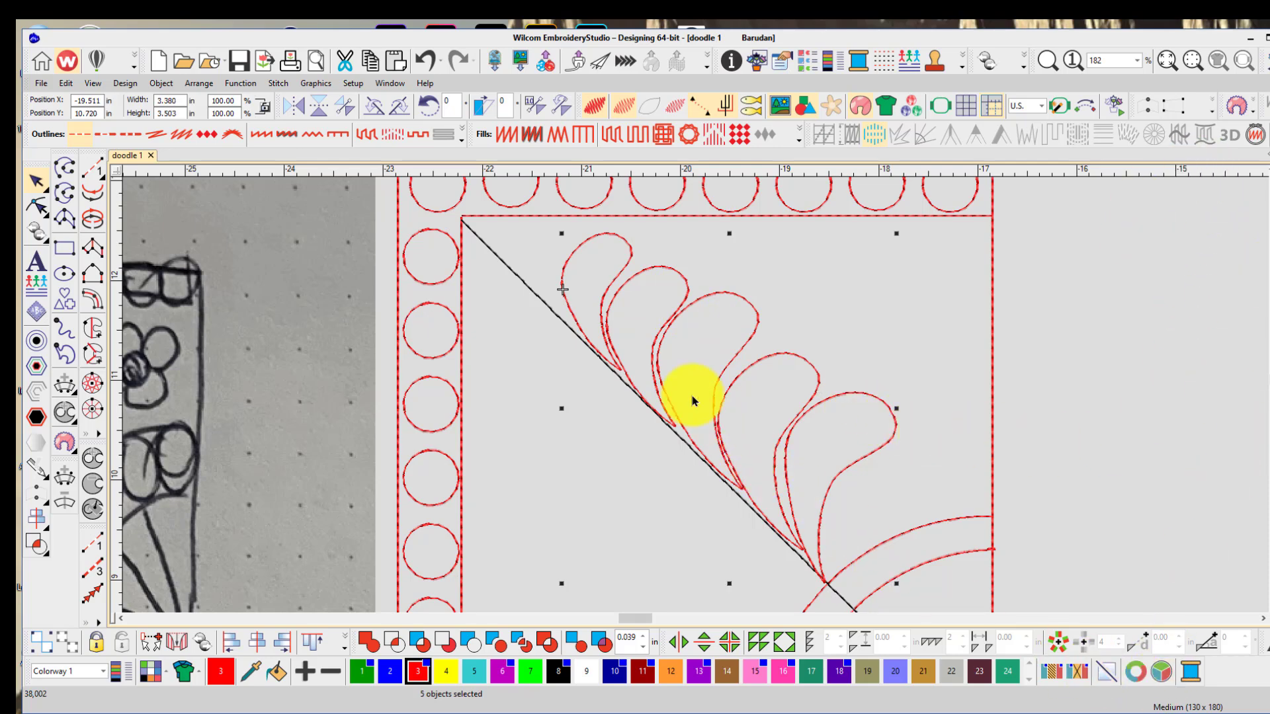
pyautogui.moveTo(661, 340); pyautogui.dragTo(593, 419)
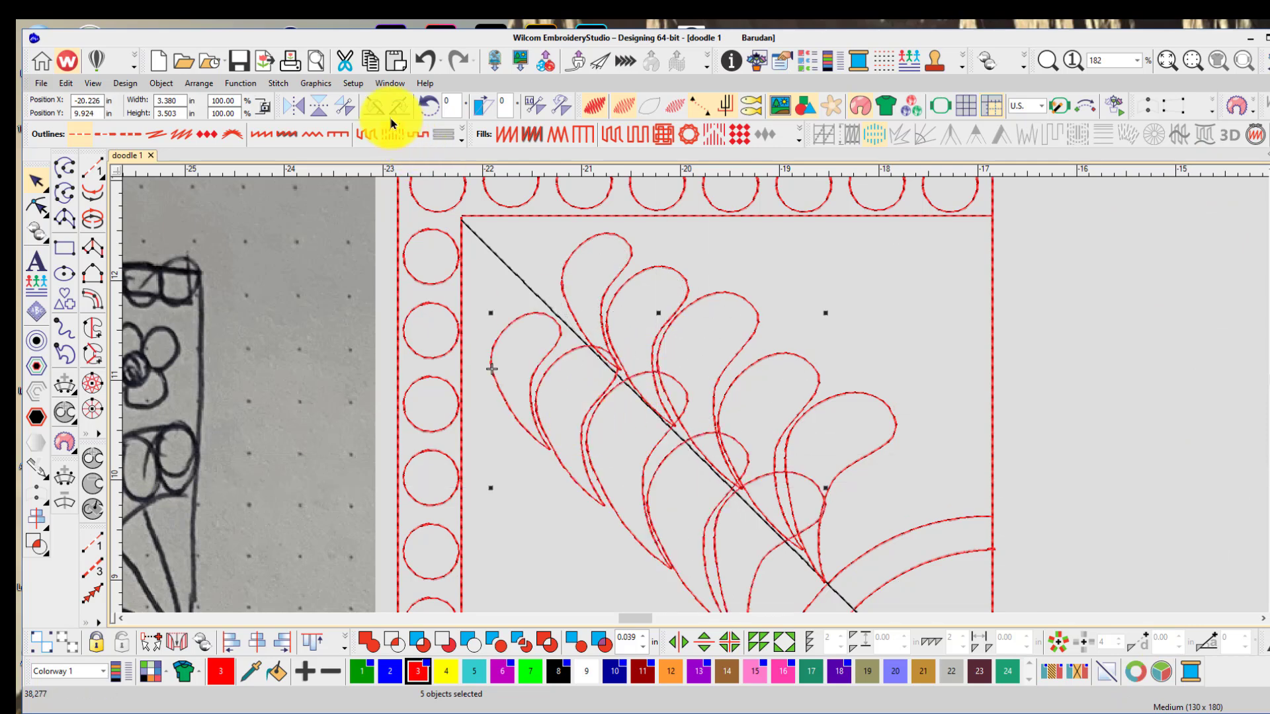
# Mirror the copied petals horizontally, give them a quarter turn, and fit their tips along the diagonal opposite the originals
pyautogui.click(298, 107)
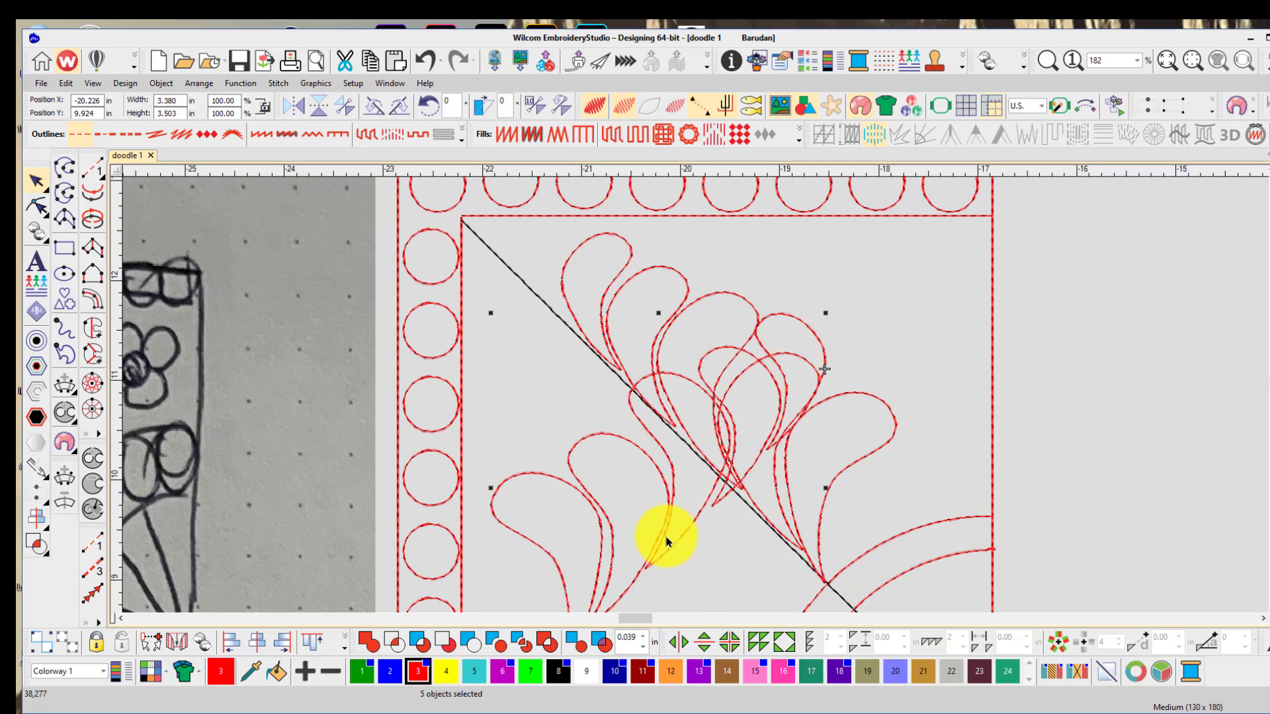
pyautogui.moveTo(825, 369); pyautogui.dragTo(553, 301)
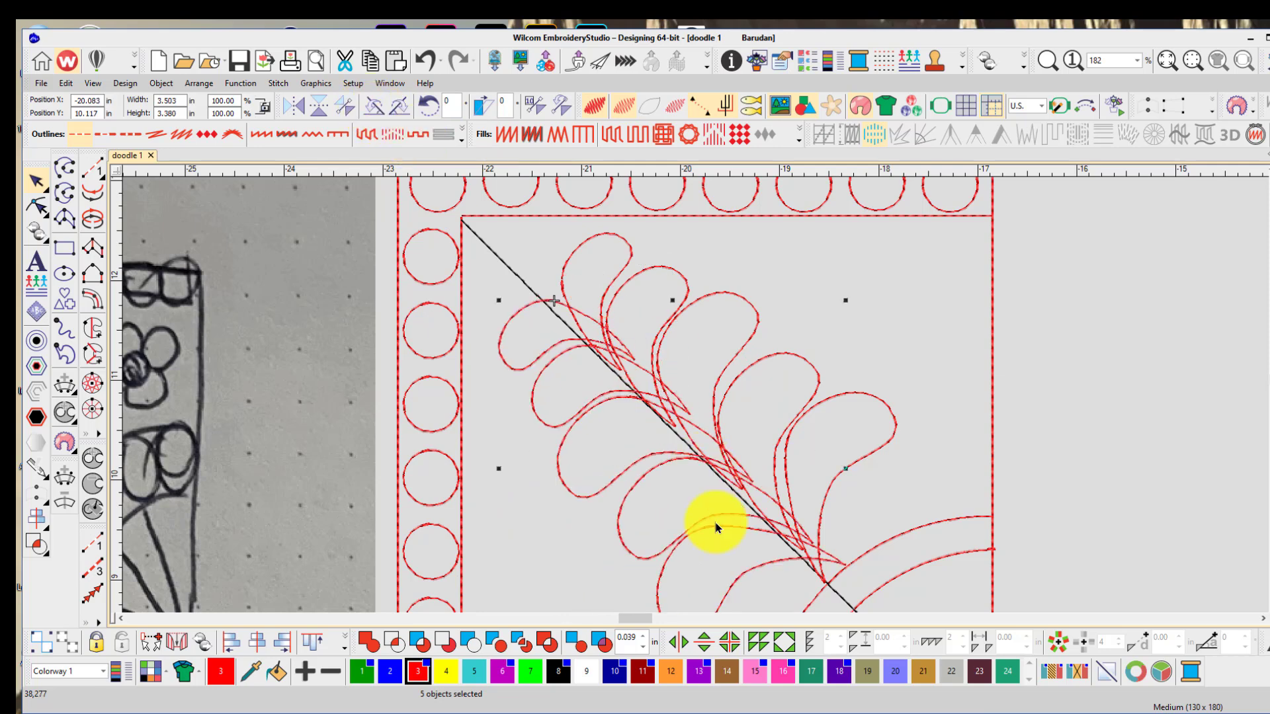
pyautogui.moveTo(691, 531); pyautogui.dragTo(665, 545)
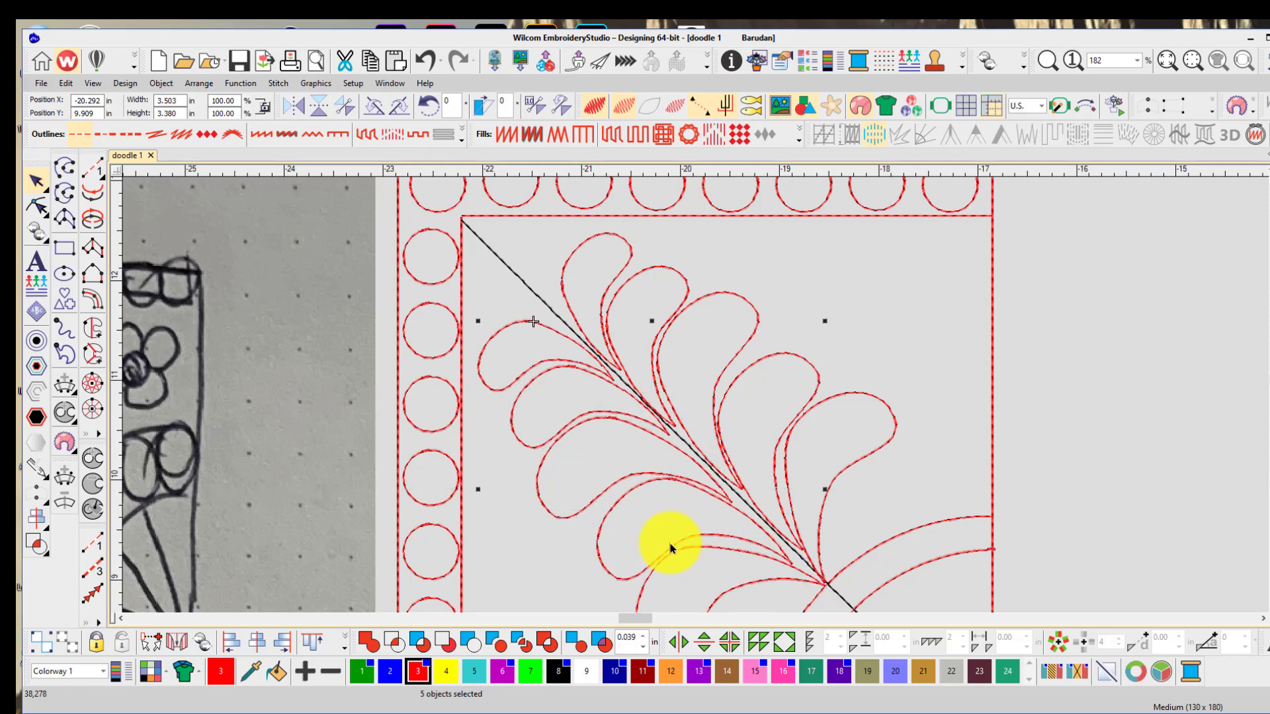
pyautogui.click(1117, 480)
pyautogui.scroll(-3, 688, 397)
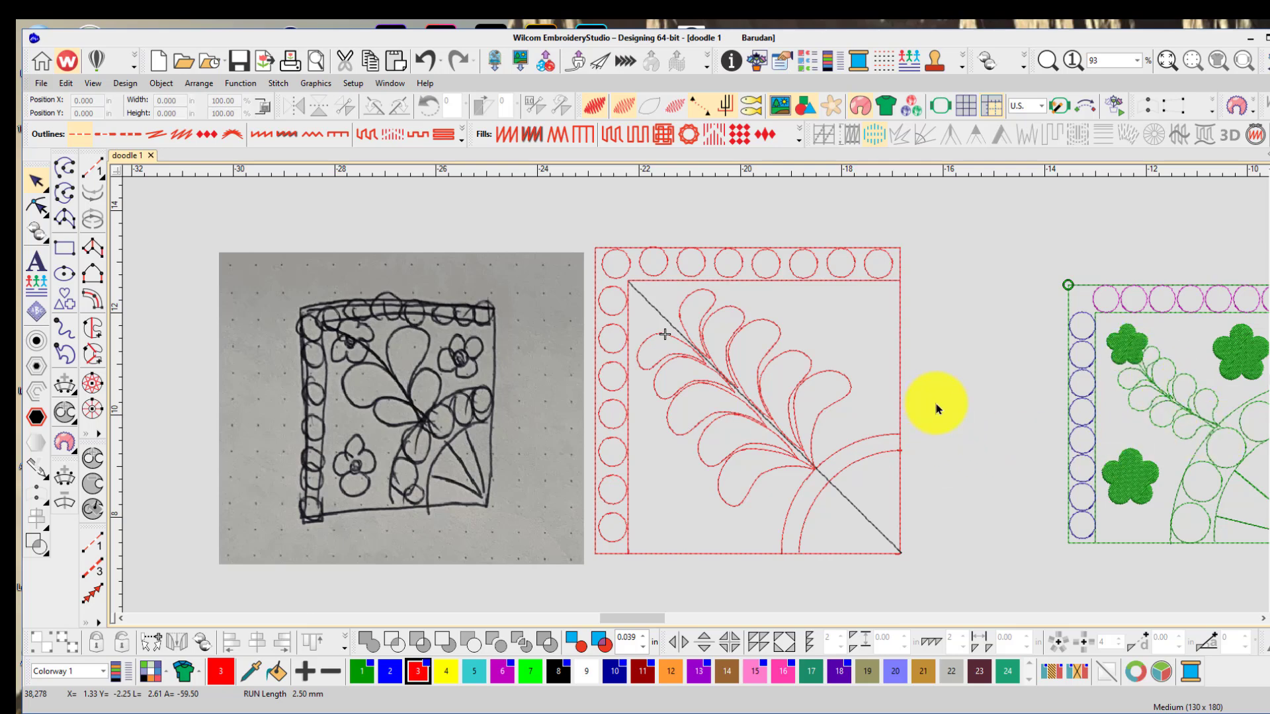
# Place a five-petal flower from the basic shapes library, about 0.95 × 0.93 in, near the inner square's upper-right corner
pyautogui.click(65, 303)
pyautogui.scroll(-10, 248, 450)
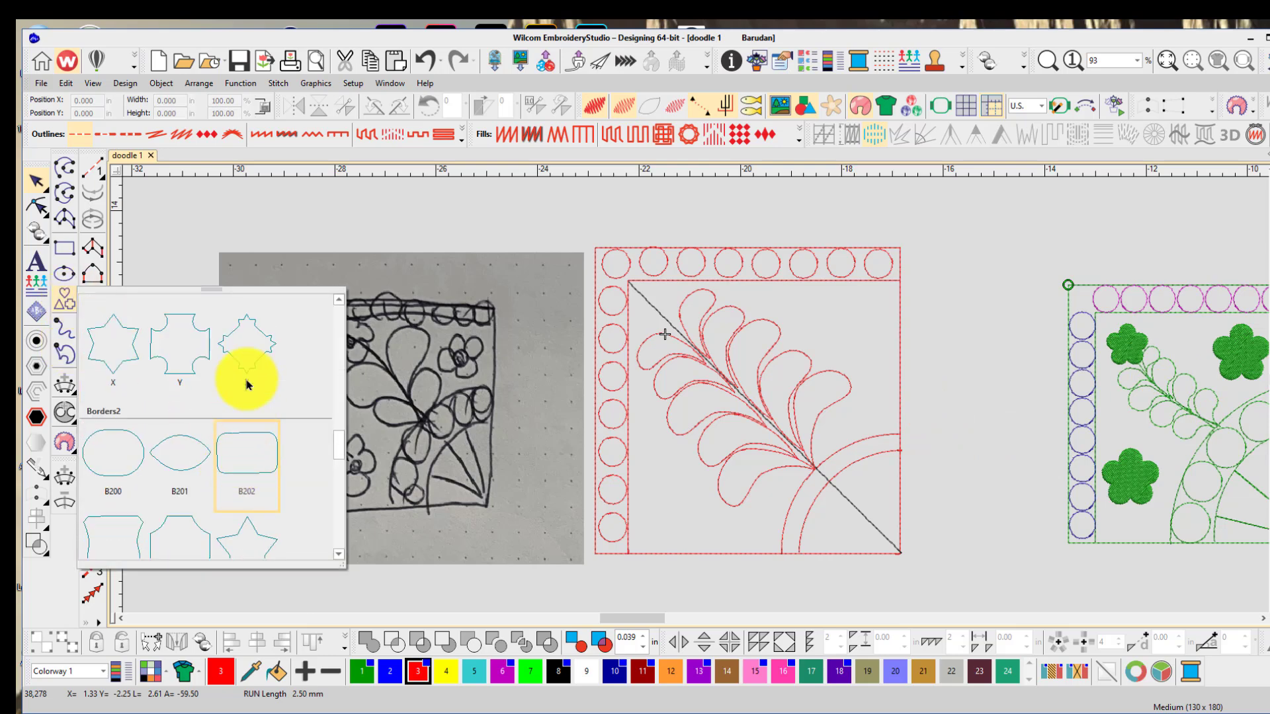
pyautogui.scroll(3, 237, 410)
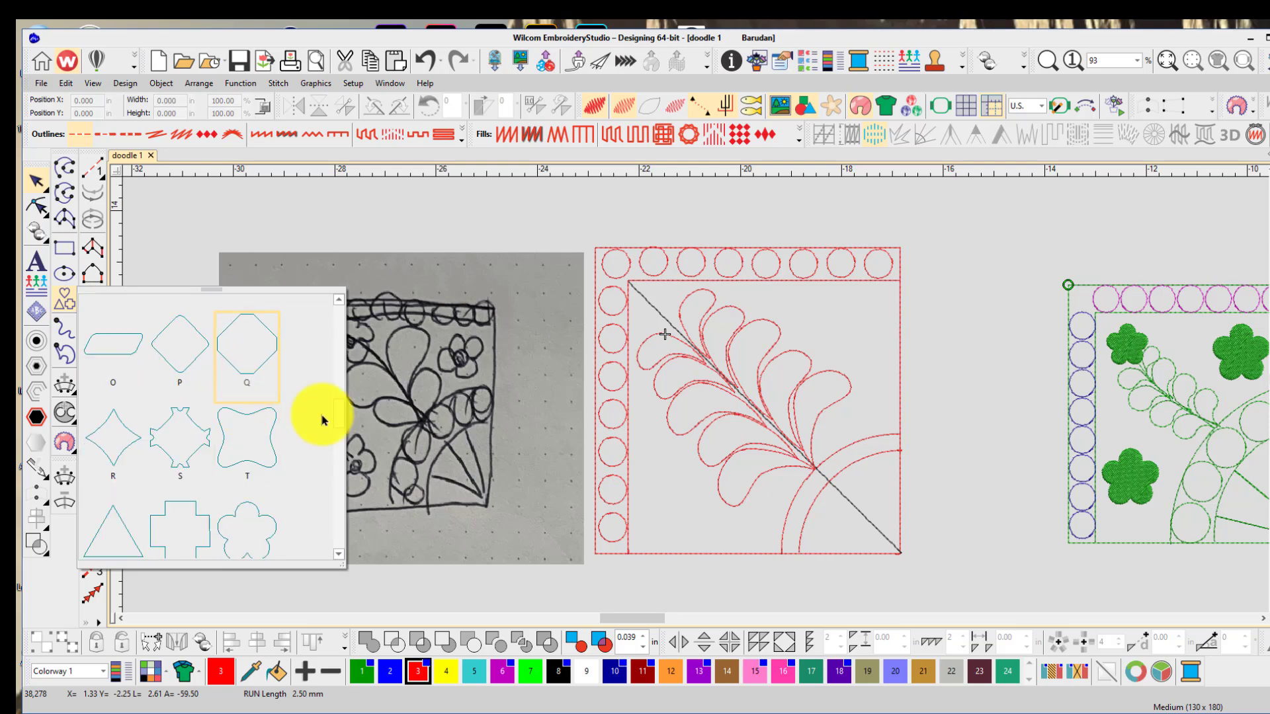
pyautogui.click(259, 516)
pyautogui.click(836, 316)
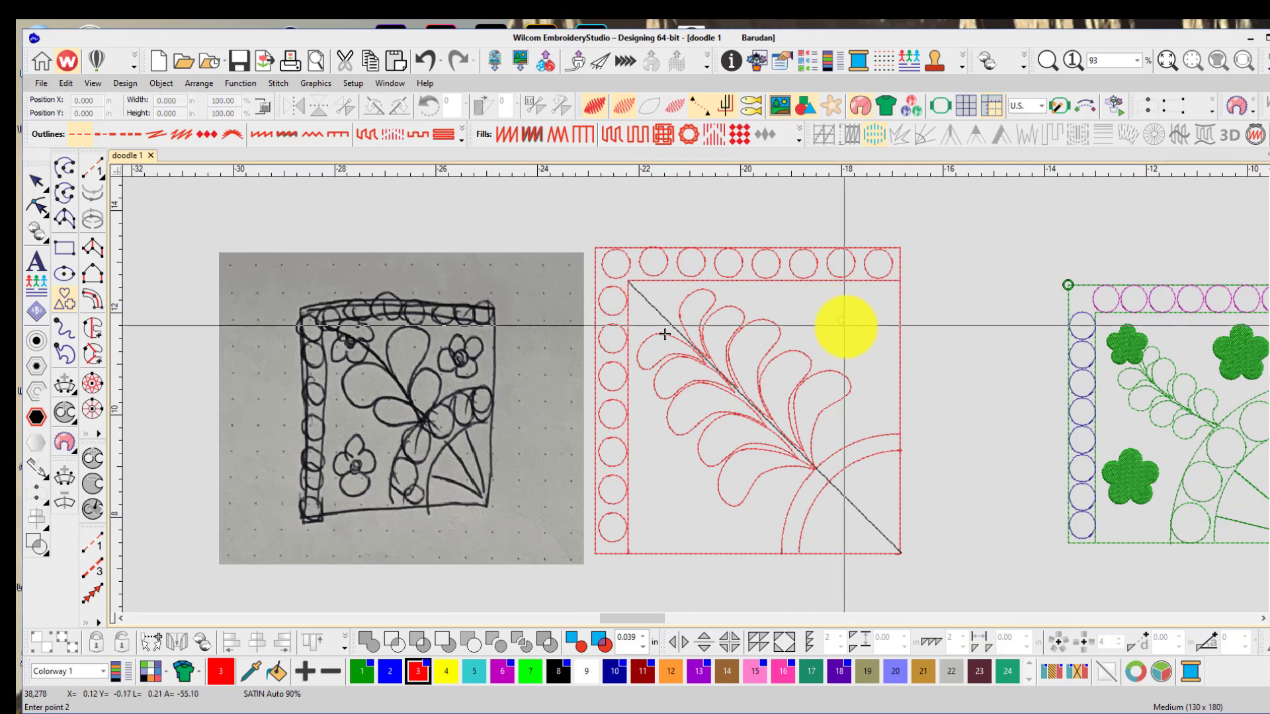
pyautogui.click(882, 361)
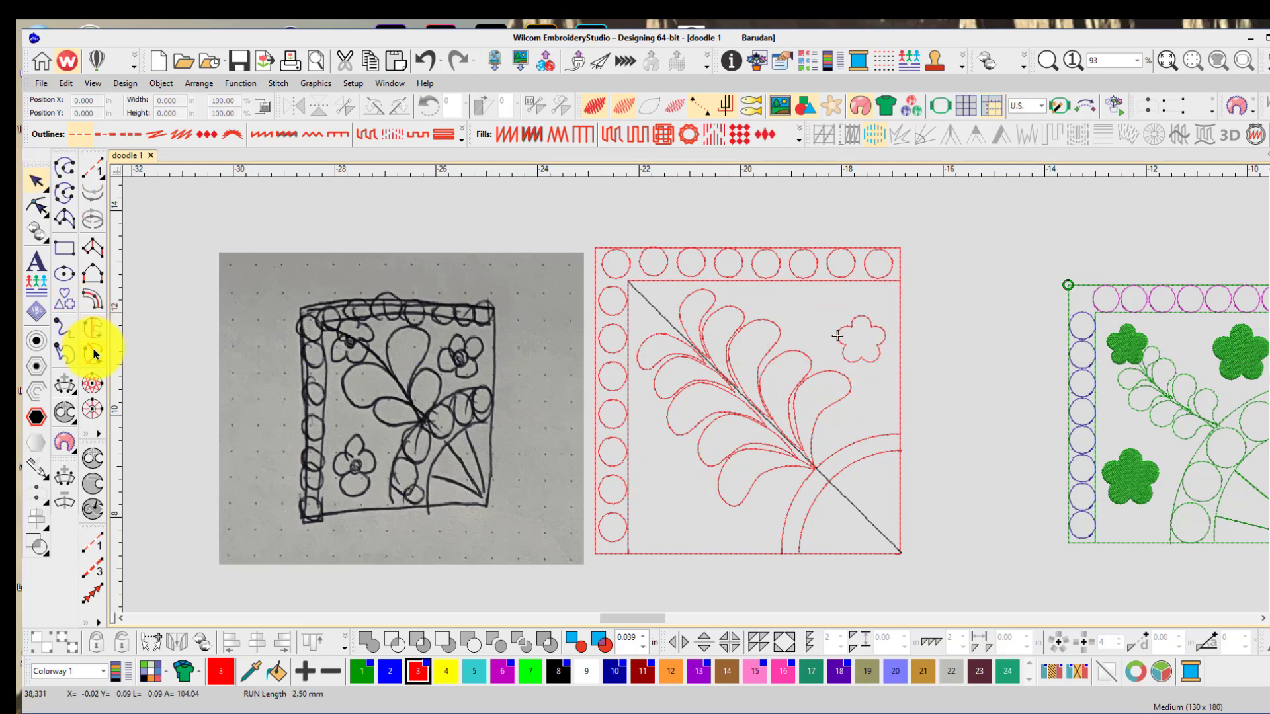
# Add a second five-petal flower about 1.17 × 1.12 in below the feather and shift it toward the inner square's lower-left corner
pyautogui.click(69, 299)
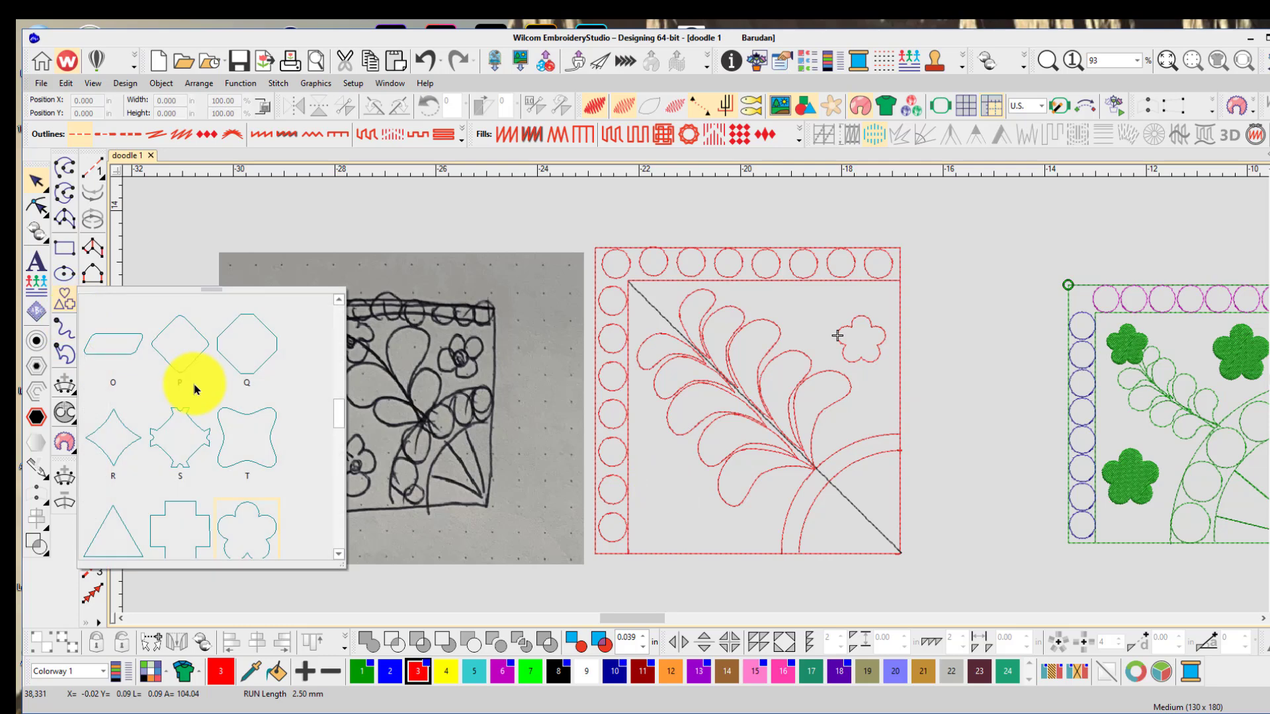
pyautogui.click(267, 506)
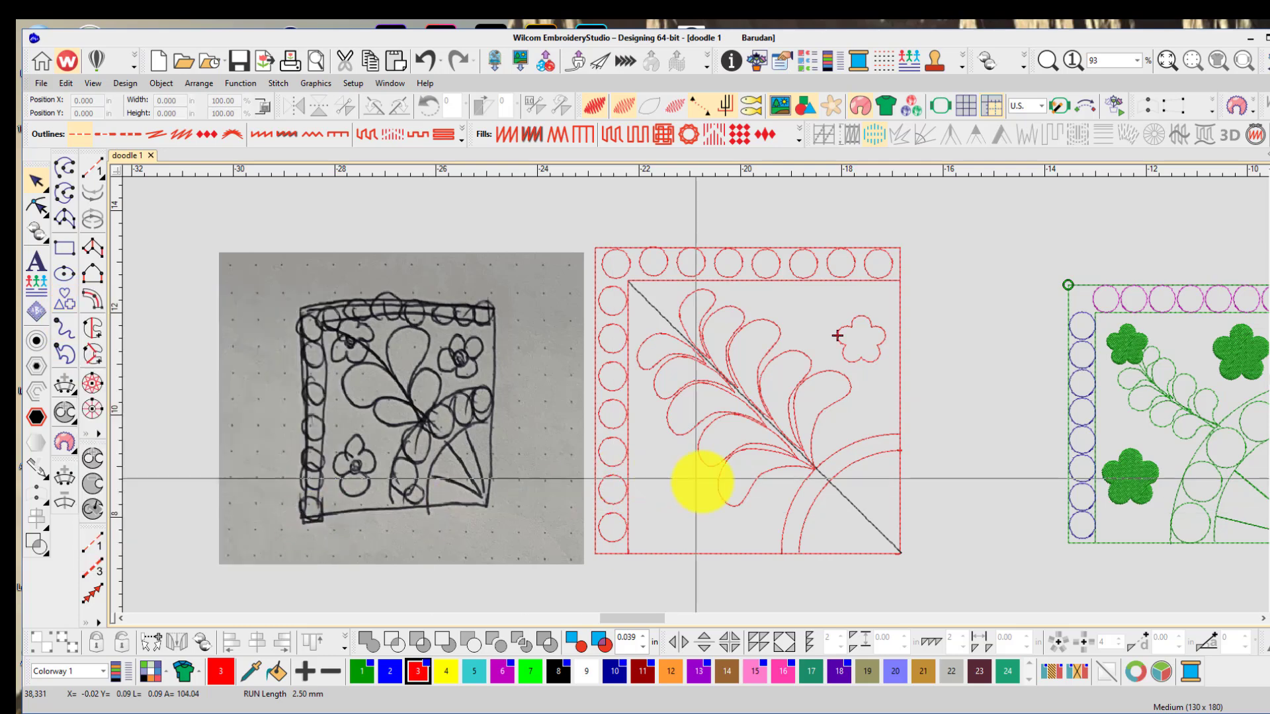
pyautogui.click(668, 492)
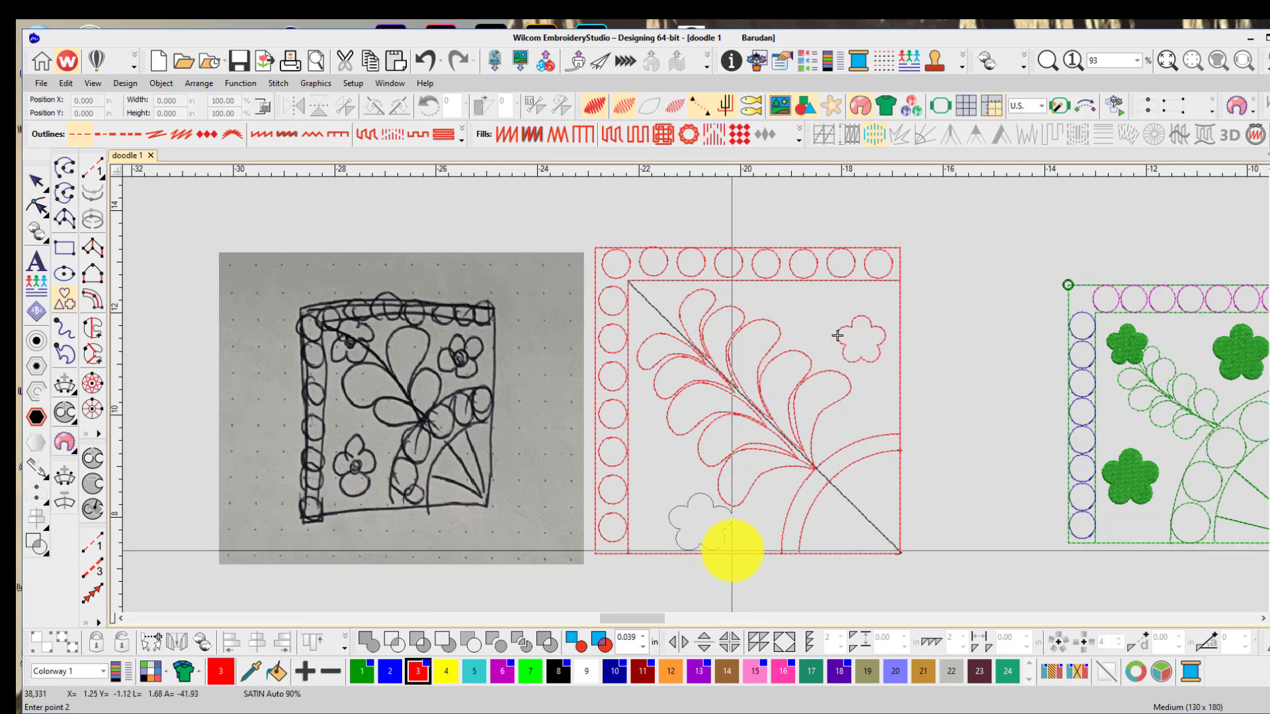
pyautogui.click(727, 549)
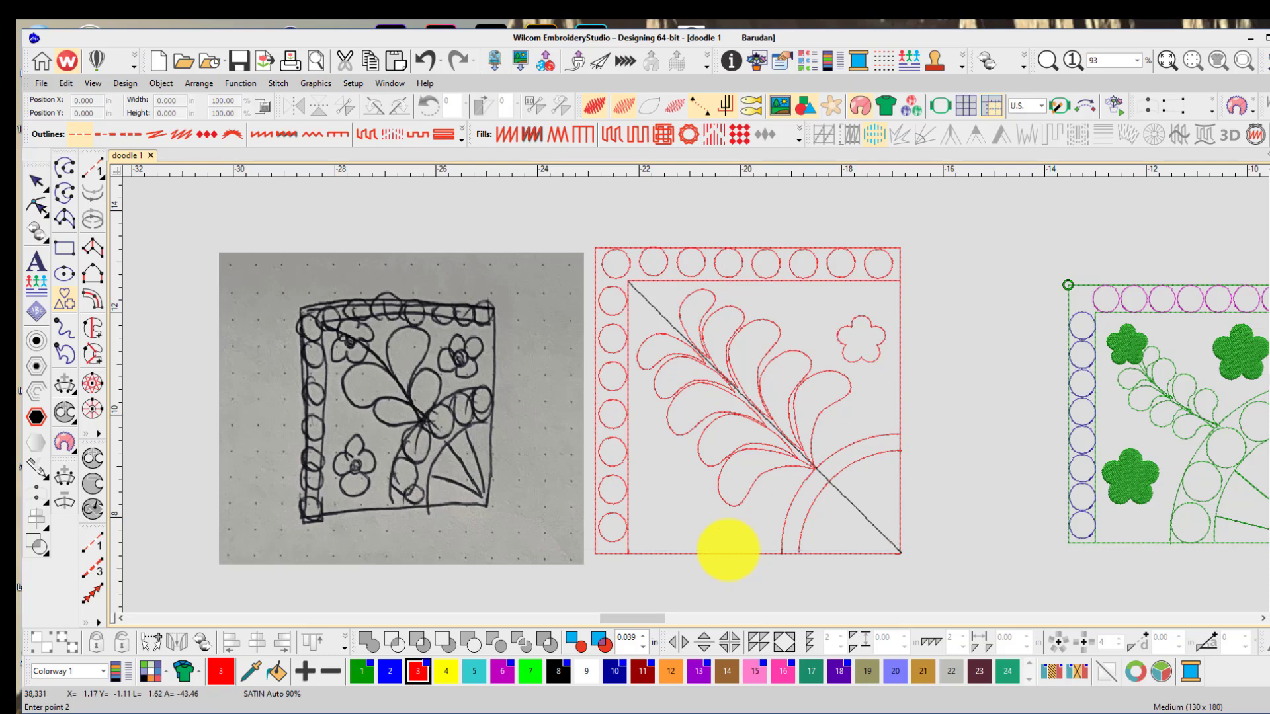
pyautogui.click(36, 182)
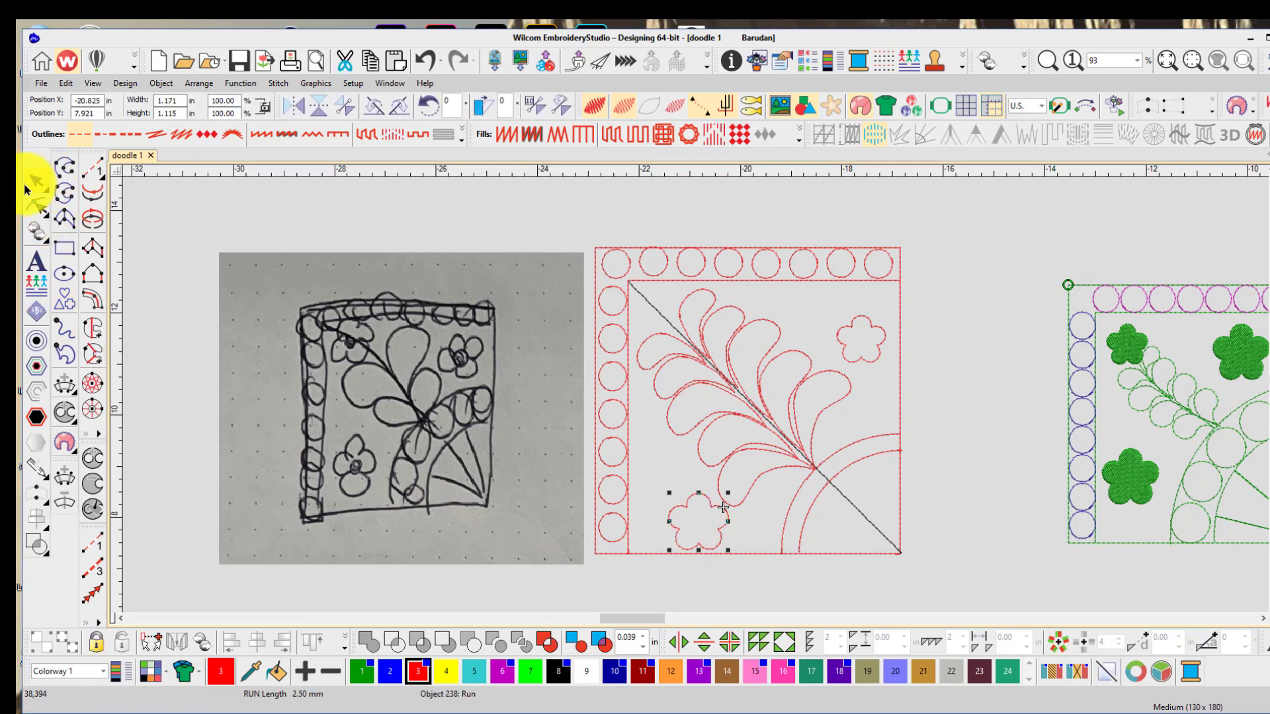
pyautogui.moveTo(686, 527); pyautogui.dragTo(666, 515)
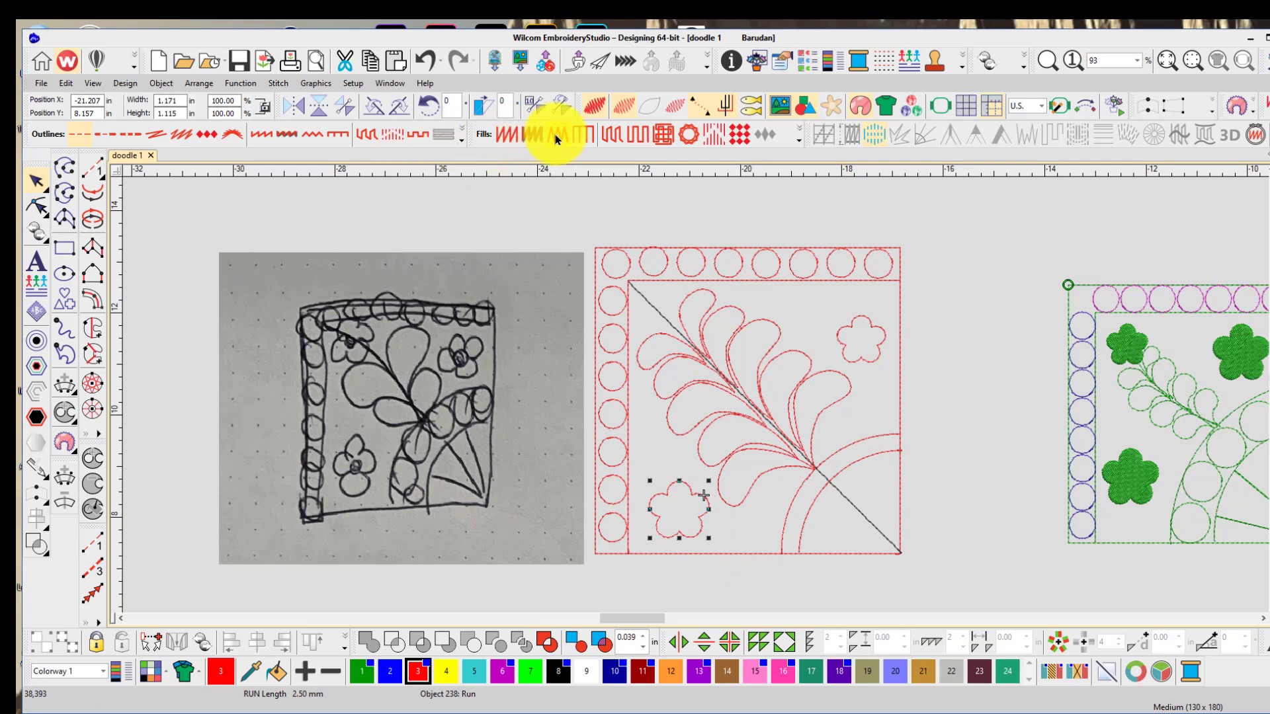
# Convert both flower outlines to Tatami fill
pyautogui.click(612, 134)
pyautogui.click(859, 337)
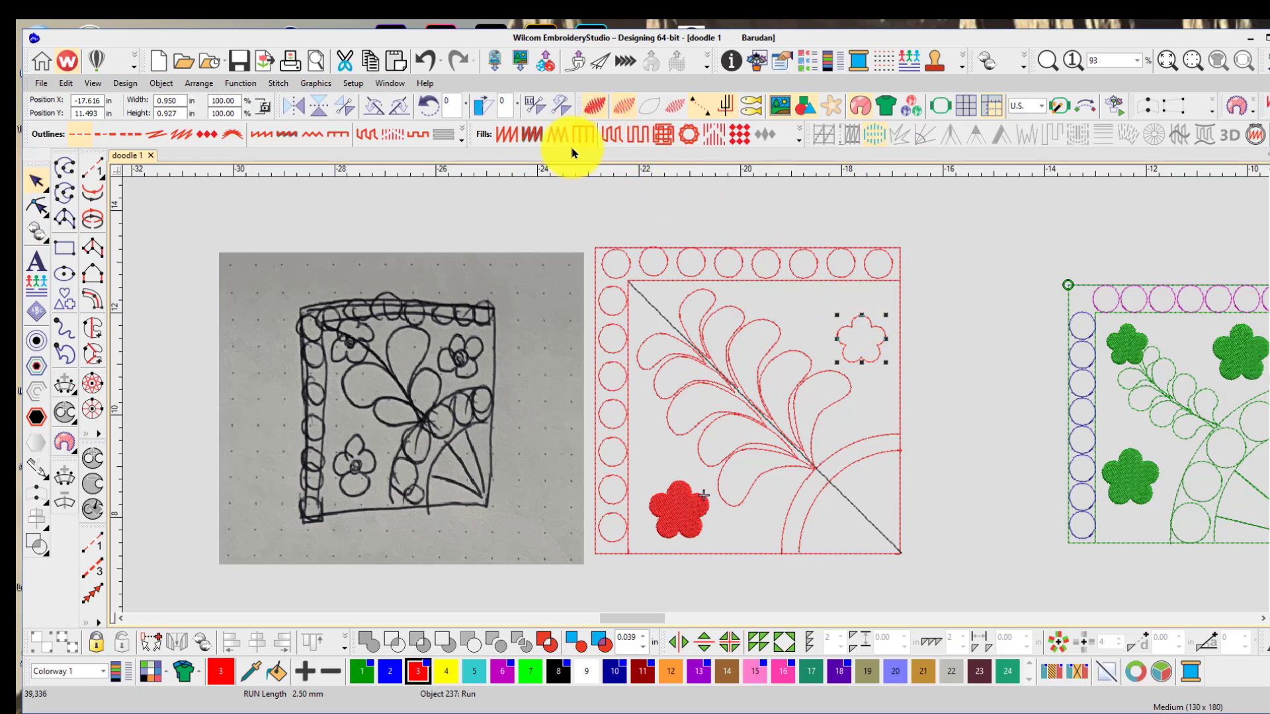
pyautogui.click(610, 134)
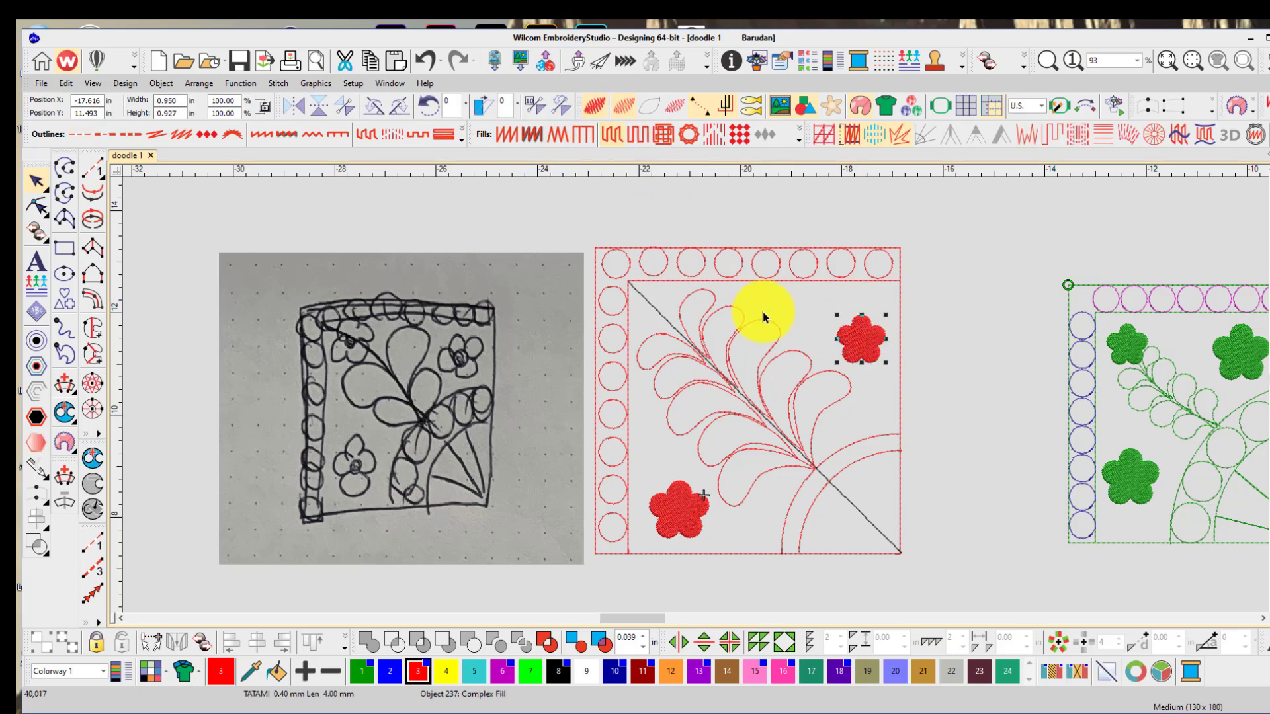
# Recolor both filled flowers with pink thread color 15
pyautogui.click(698, 519)
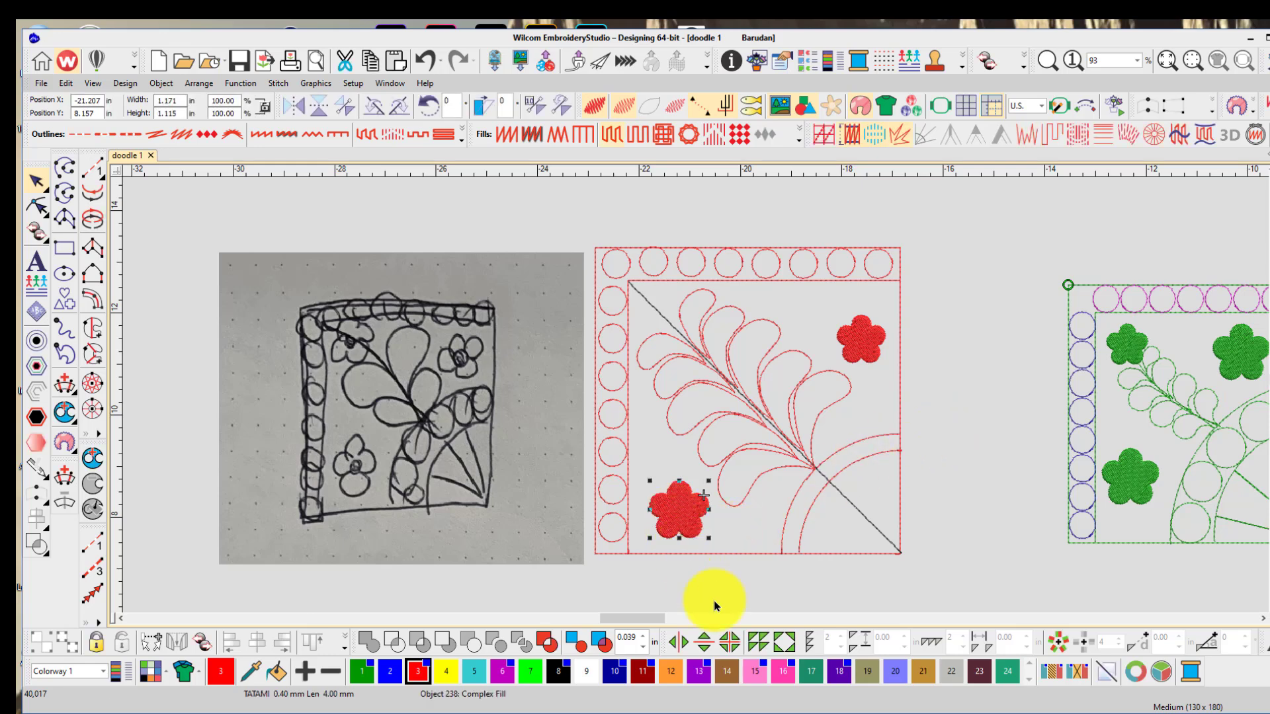
pyautogui.click(754, 669)
pyautogui.click(859, 334)
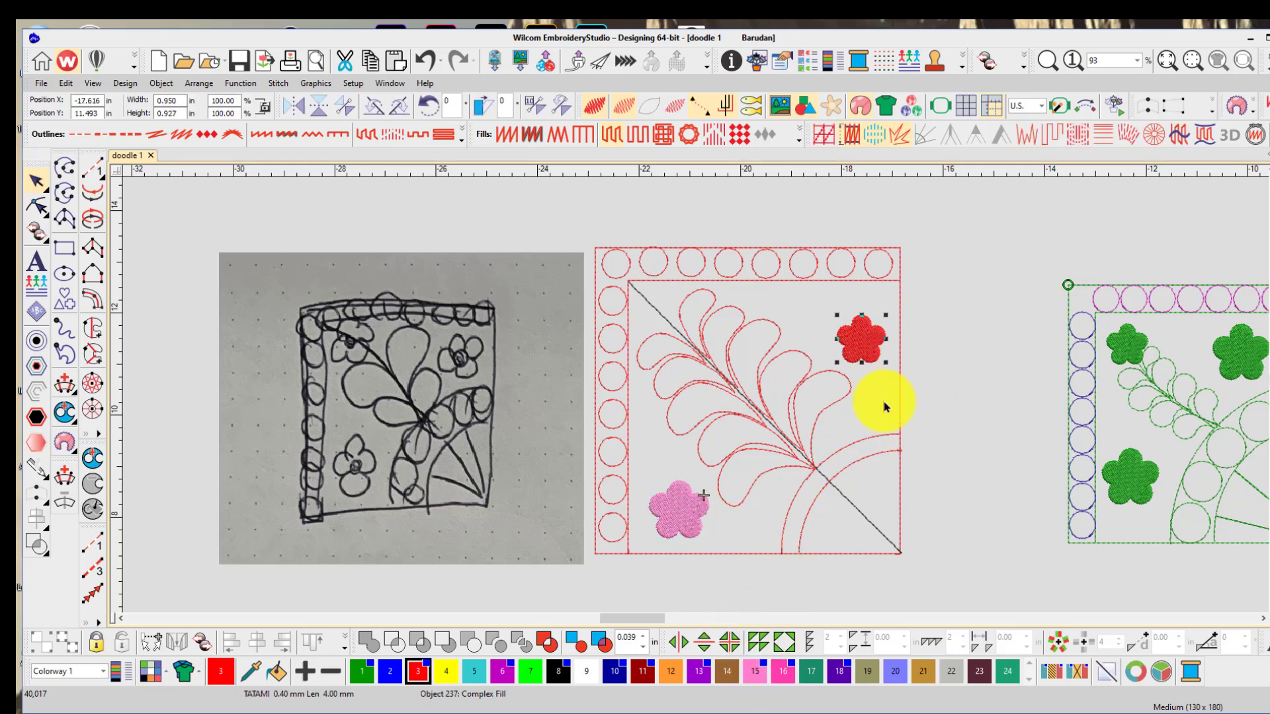
pyautogui.click(755, 669)
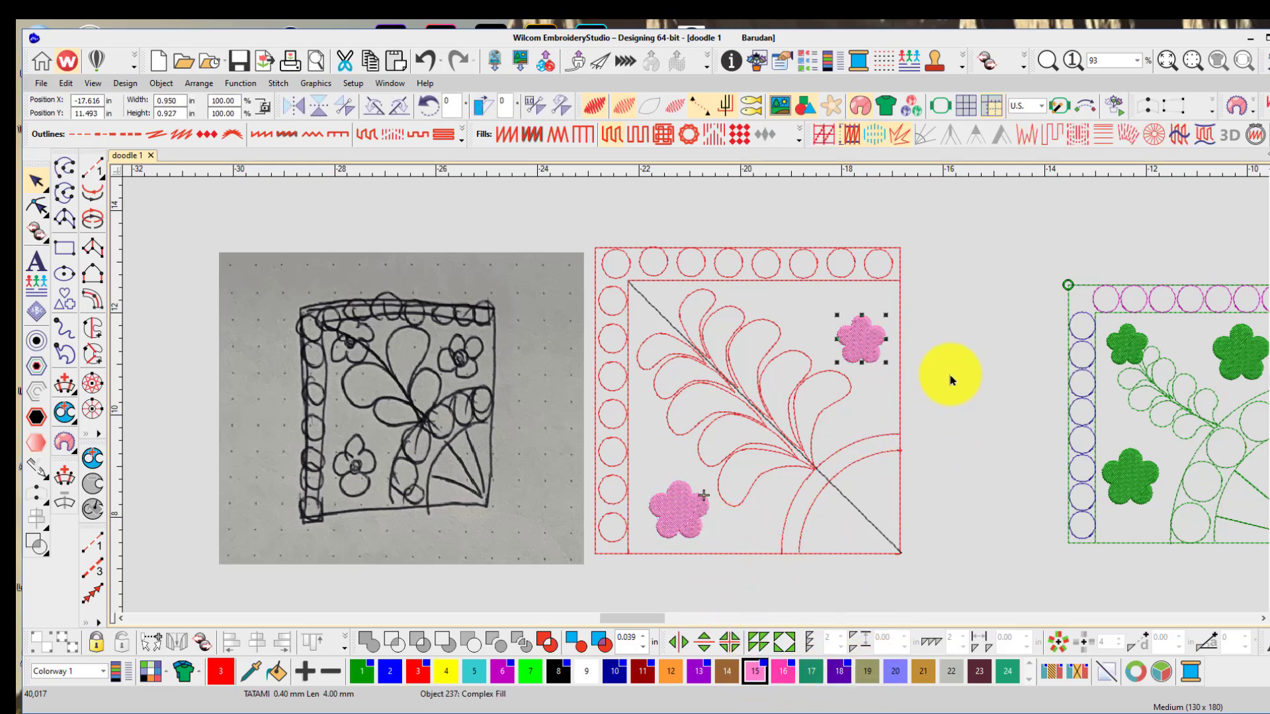
pyautogui.click(905, 360)
# Move the smaller flower to the inner square's upper-left corner and place a copy of the larger flower in the upper-right corner
pyautogui.click(667, 514)
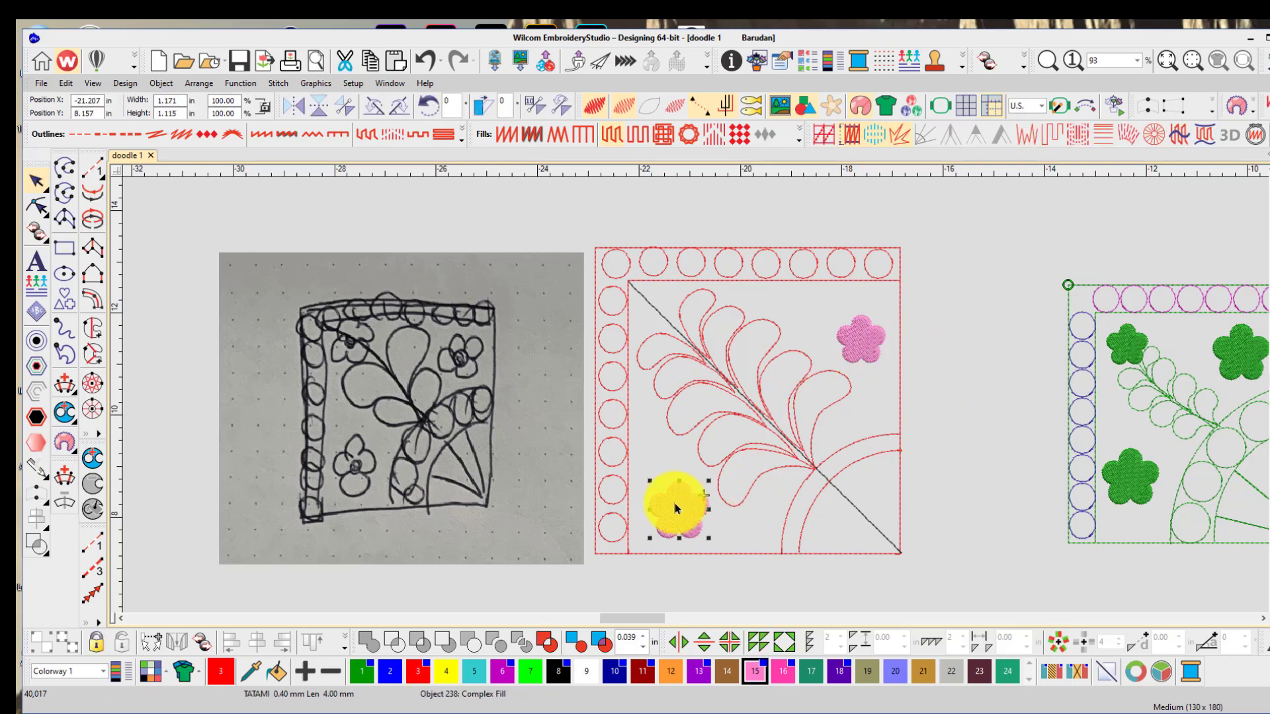
pyautogui.moveTo(673, 501)
pyautogui.mouseDown()
pyautogui.moveTo(643, 376)
pyautogui.moveTo(649, 295)
pyautogui.moveTo(678, 464)
pyautogui.moveTo(668, 509)
pyautogui.moveTo(694, 504)
pyautogui.mouseUp()
pyautogui.moveTo(850, 329); pyautogui.dragTo(660, 302)
pyautogui.click(685, 518)
pyautogui.moveTo(684, 517); pyautogui.dragTo(870, 321)
# Draw a straight run-stitch guide line from the inner square's lower-left corner to its upper-right corner
pyautogui.click(105, 168)
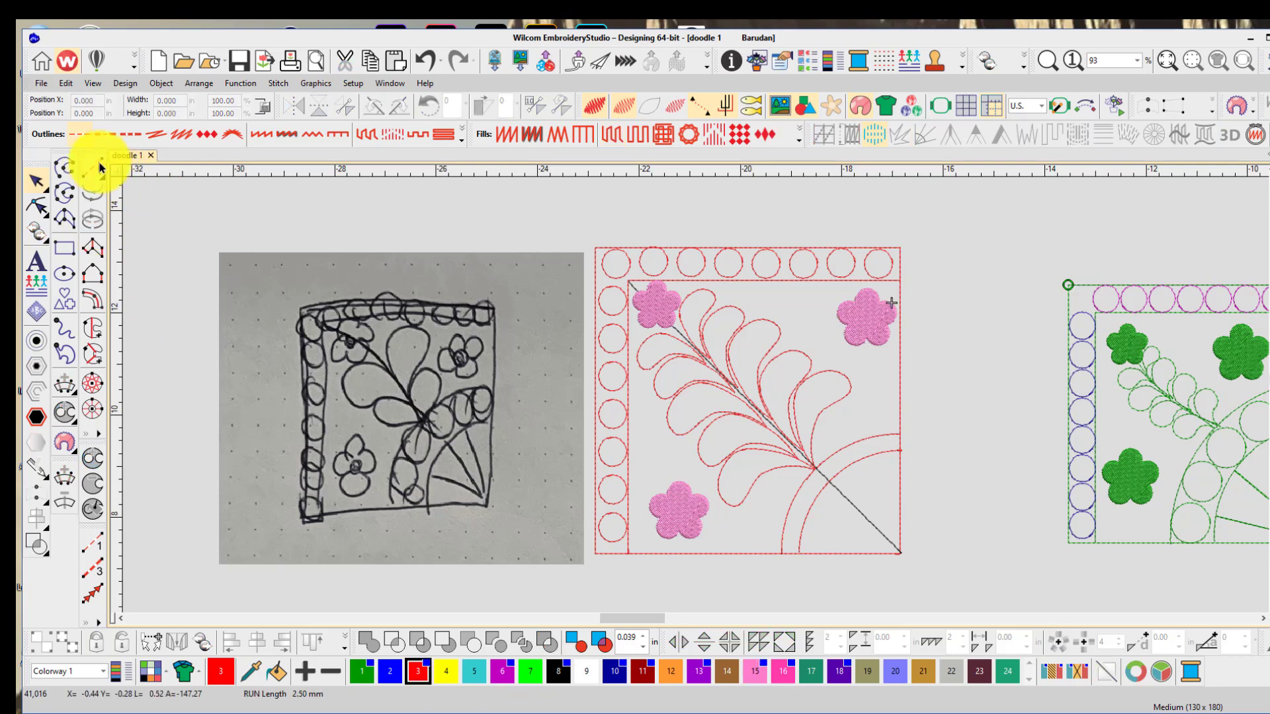
pyautogui.click(628, 551)
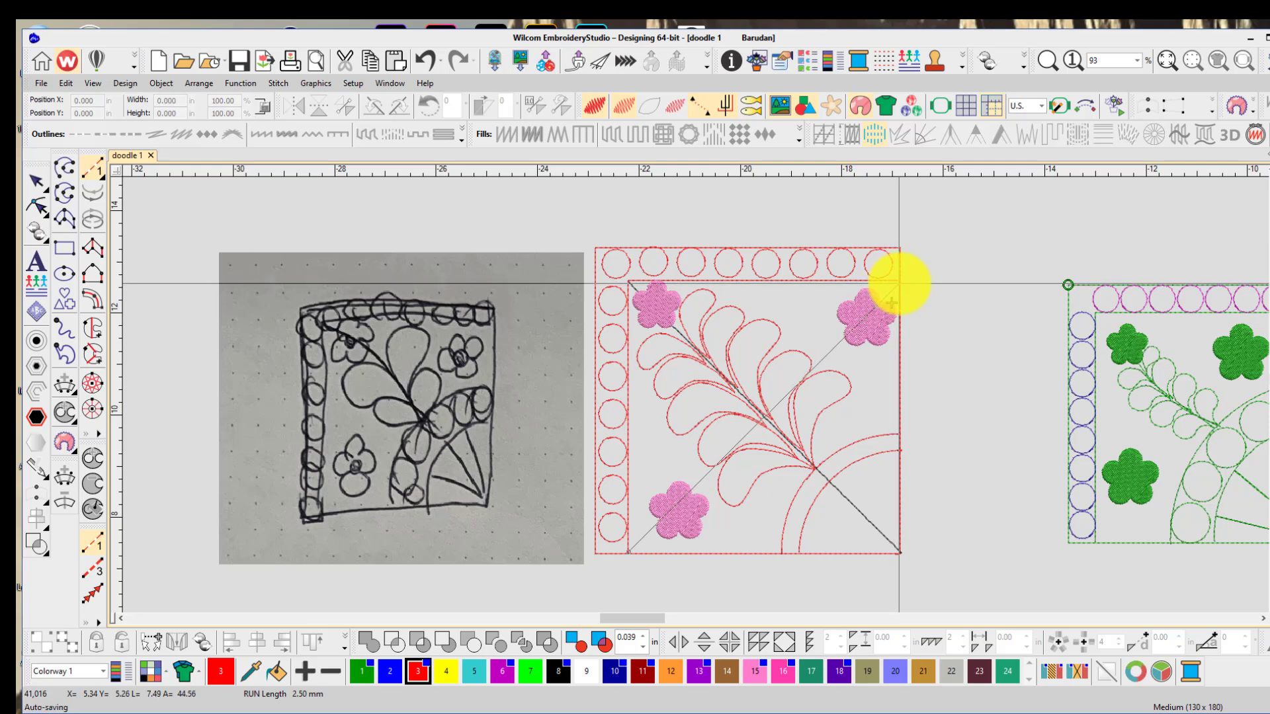
pyautogui.click(898, 284)
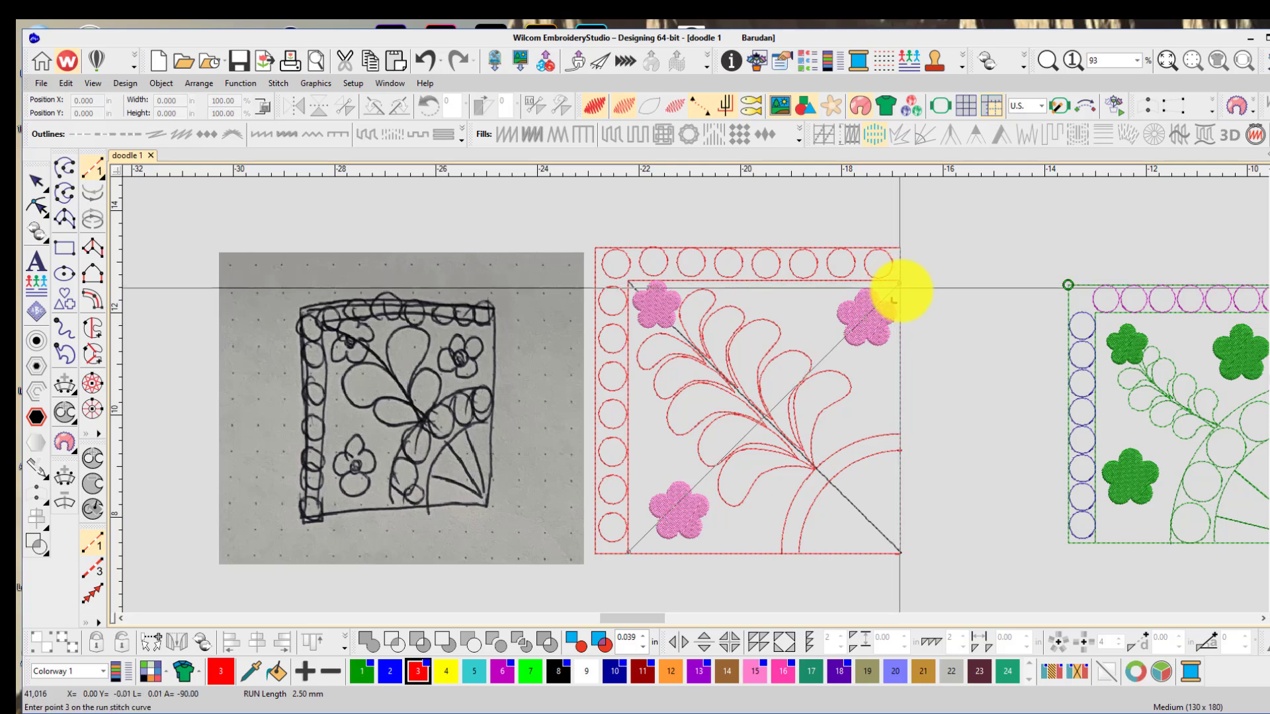
pyautogui.press('Return')
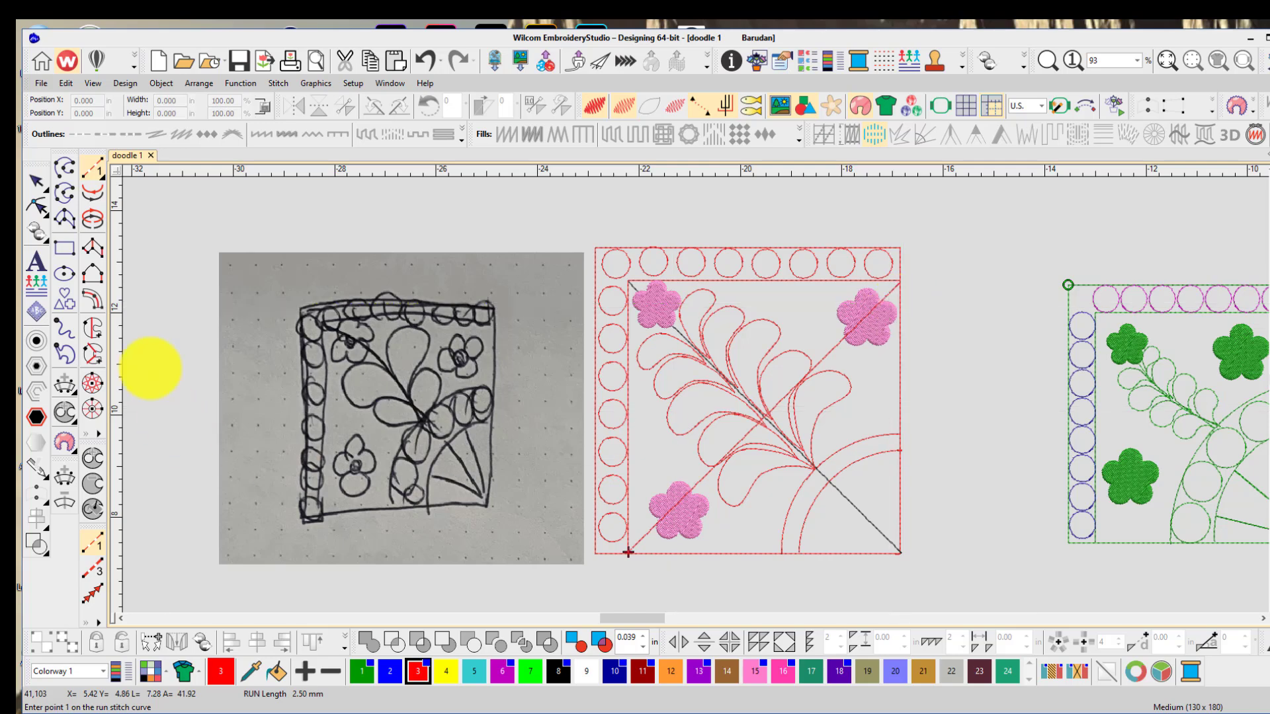
# Center the lower-left flower on the diagonal guide line, closer to its corner
pyautogui.click(42, 186)
pyautogui.click(681, 524)
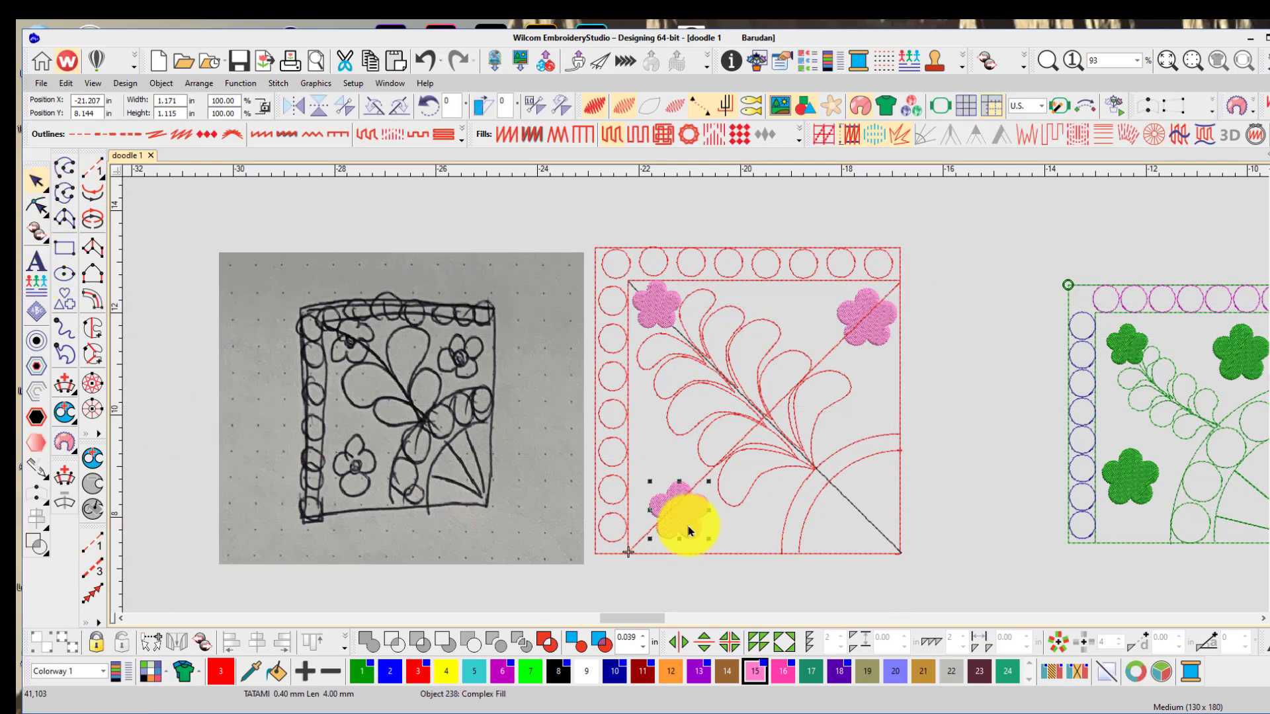
pyautogui.moveTo(686, 531); pyautogui.dragTo(675, 525)
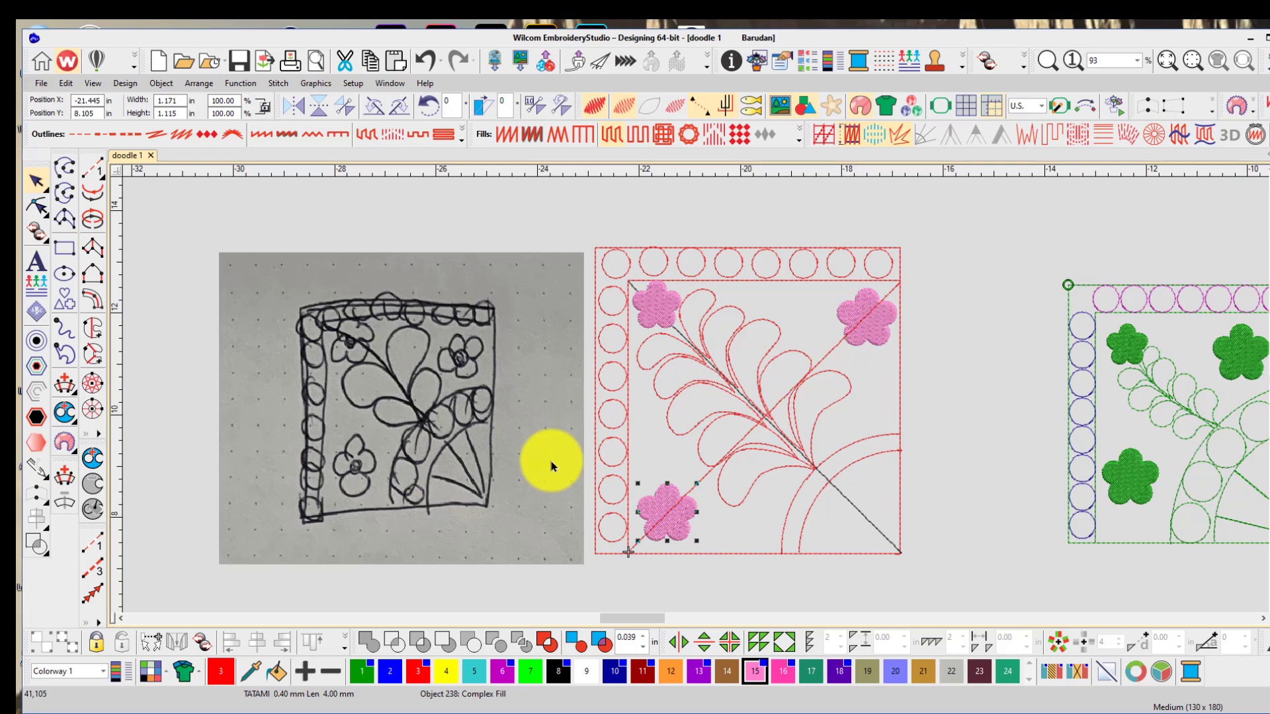
# Delete the diagonal guide line running through the lower-left and upper-right flowers
pyautogui.click(915, 403)
pyautogui.click(826, 347)
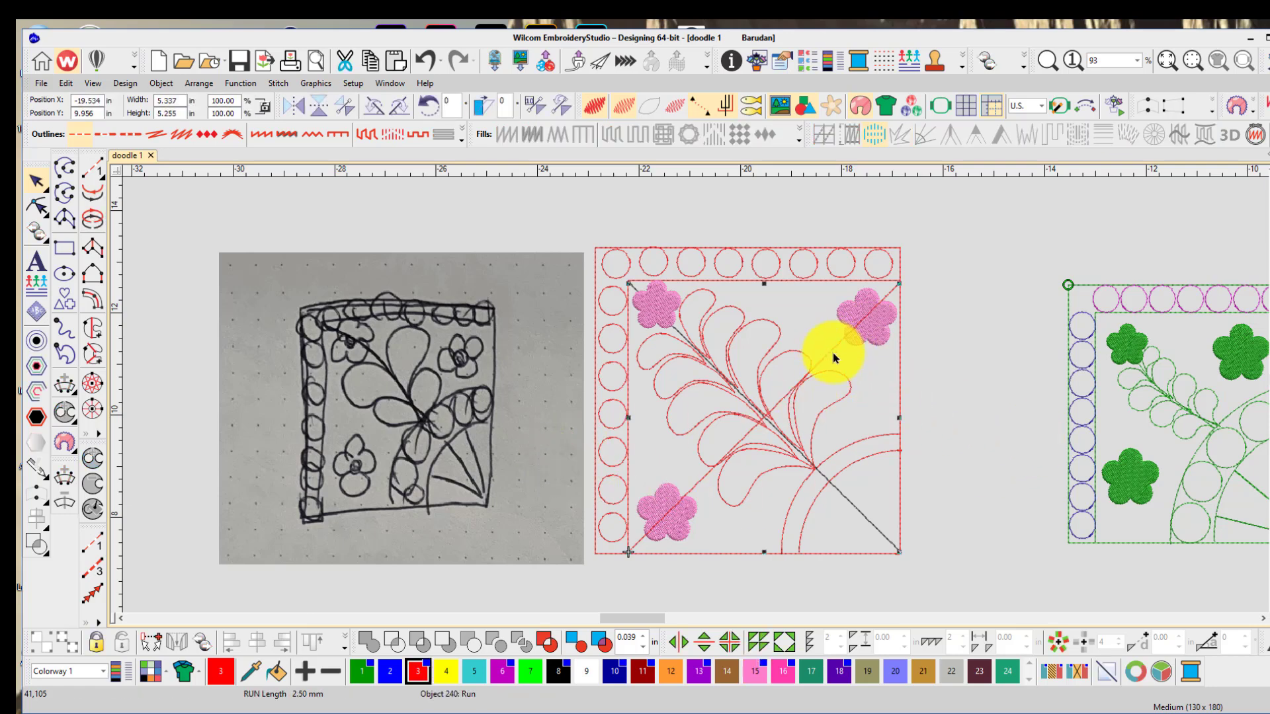
pyautogui.click(989, 419)
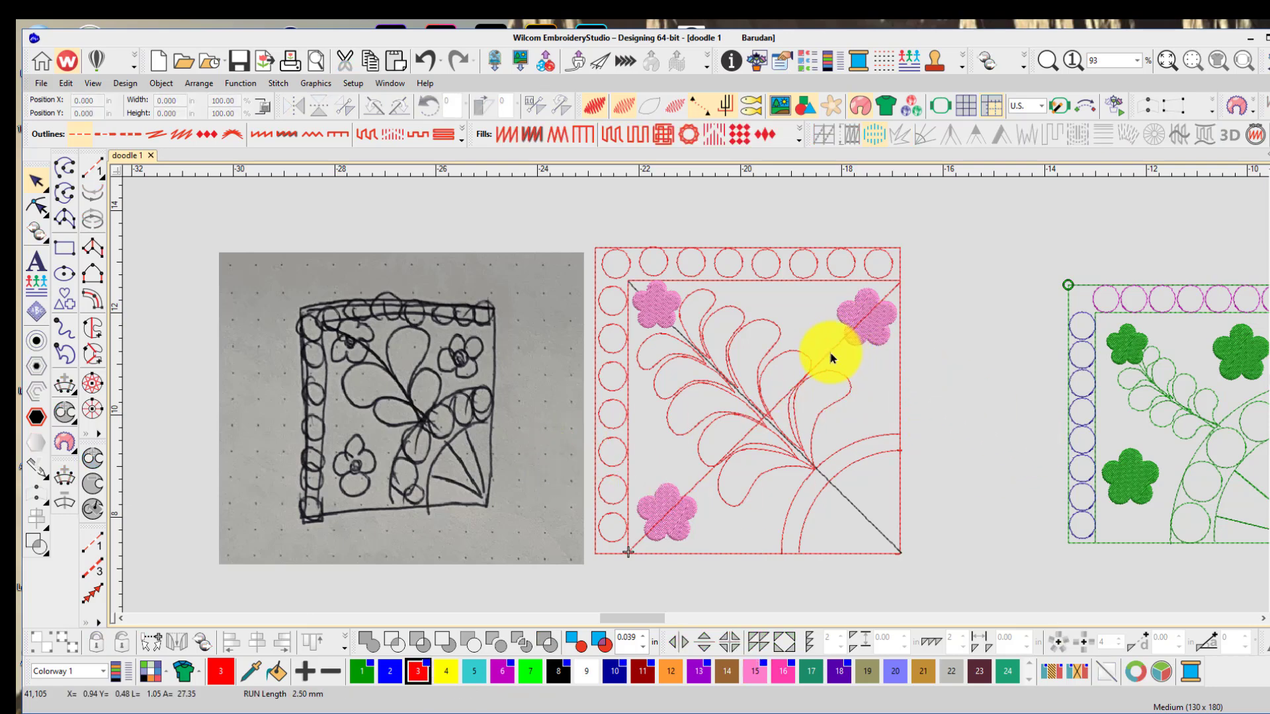
pyautogui.click(827, 359)
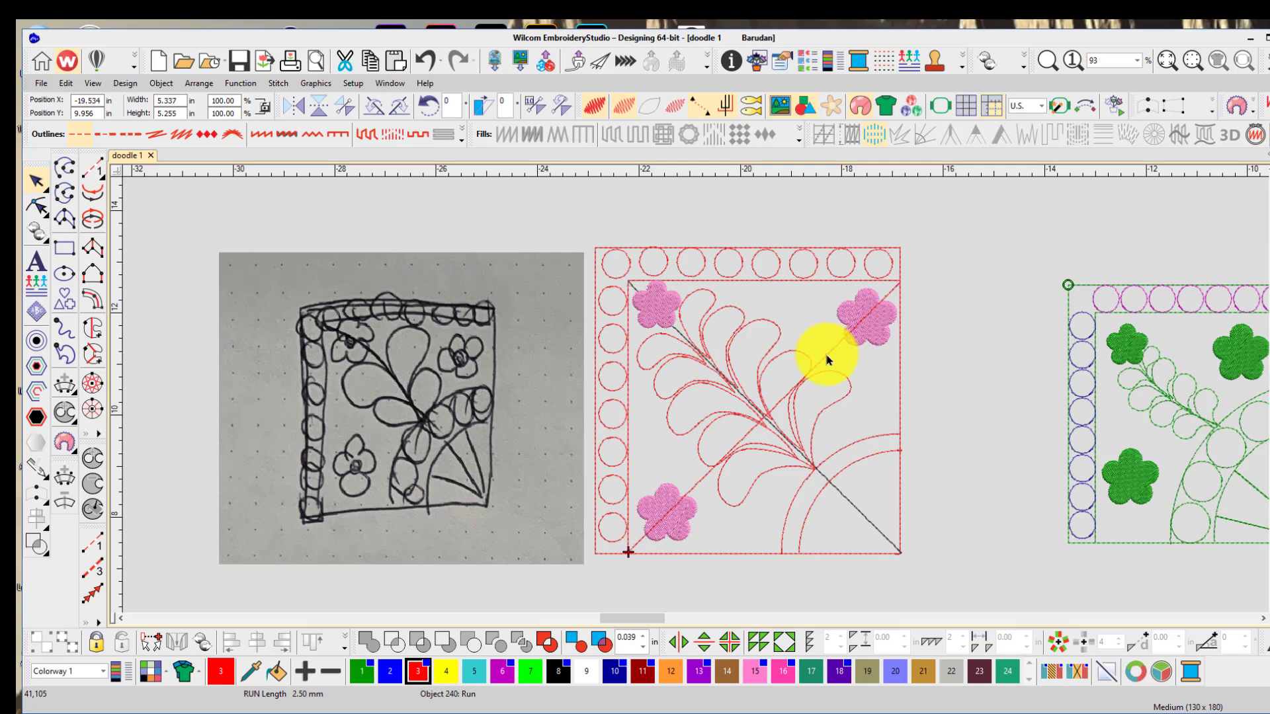
pyautogui.press('Delete')
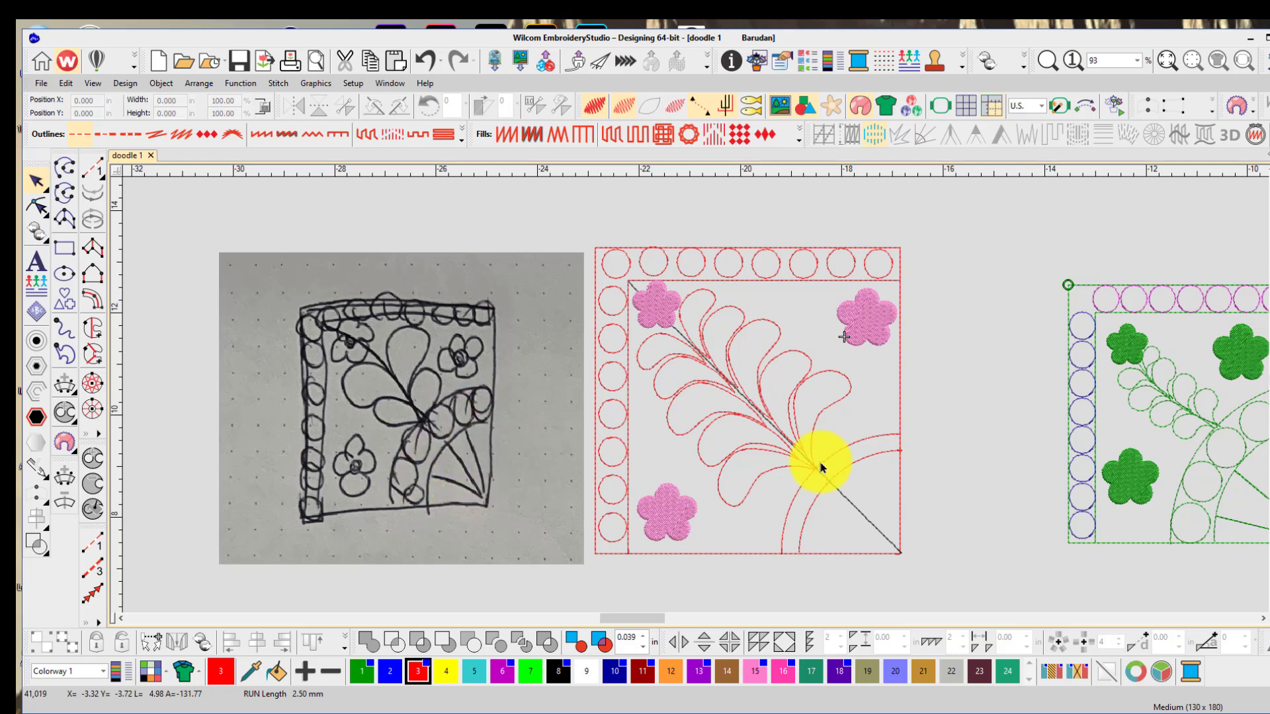
pyautogui.scroll(3, 887, 505)
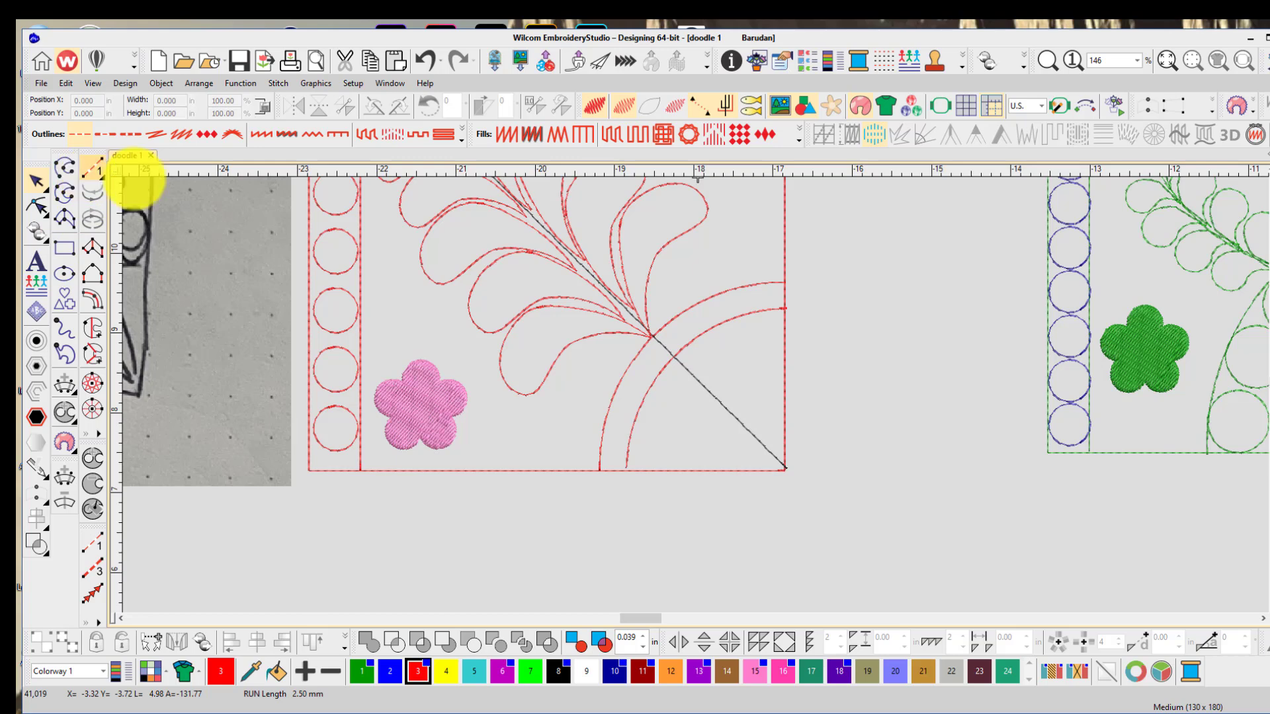
# Draw one continuous run-stitch fan of five spokes radiating from the red block's lower-right corner to the inner arc
pyautogui.click(84, 169)
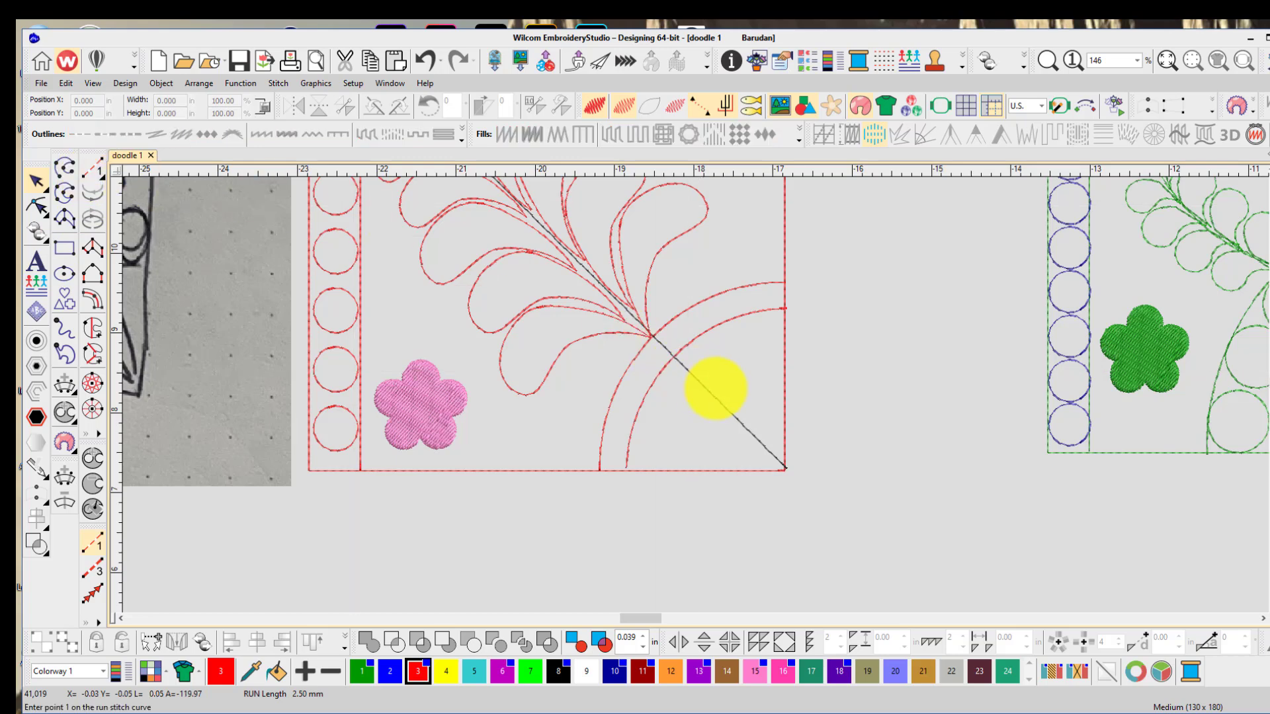
pyautogui.click(785, 469)
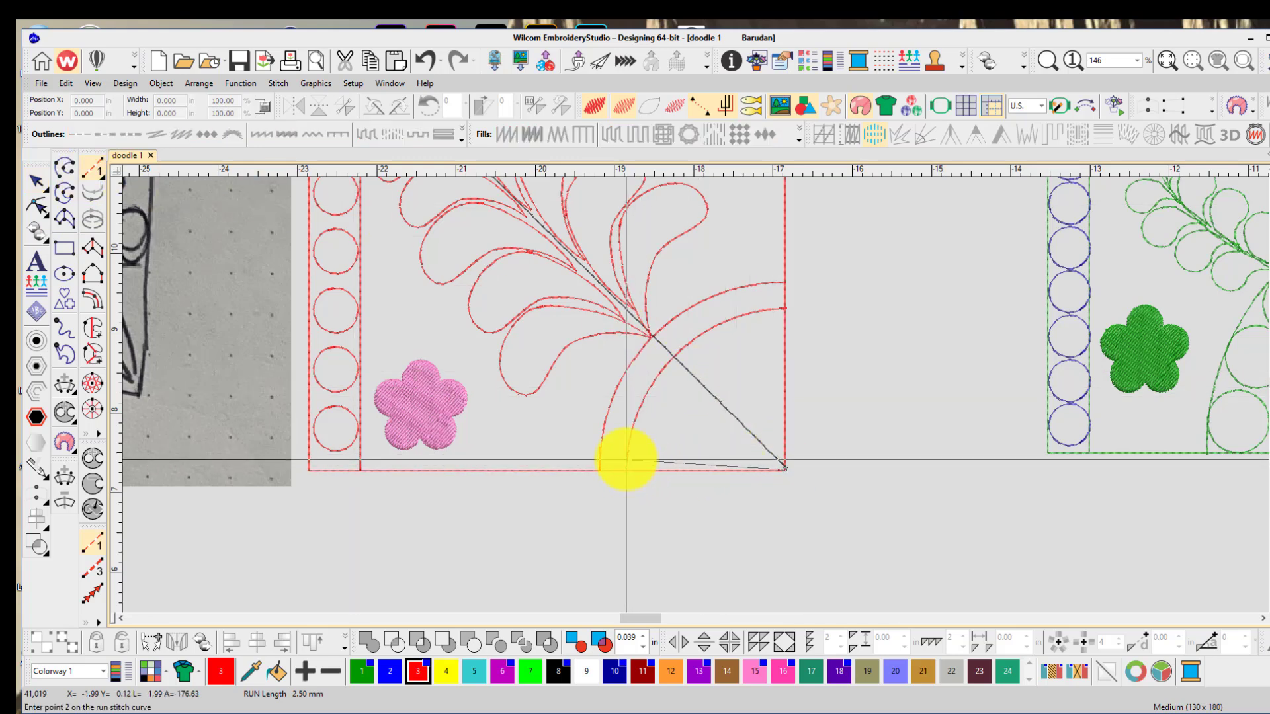
pyautogui.click(628, 451)
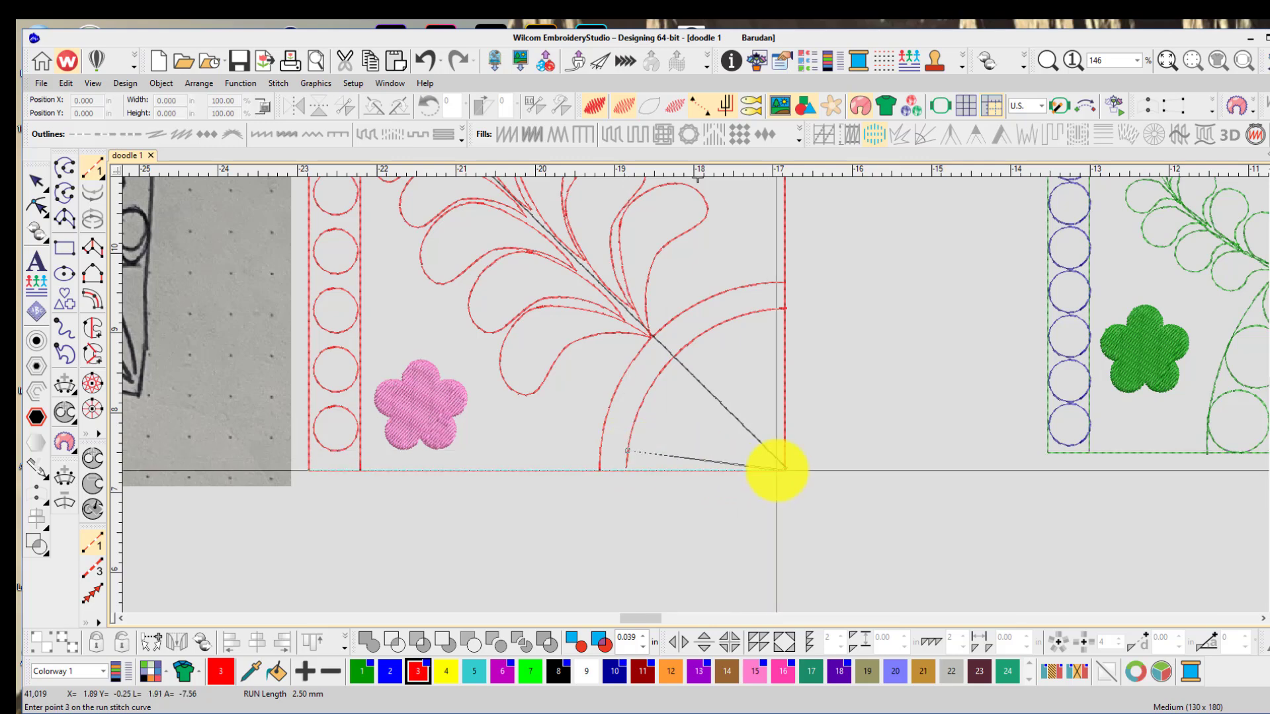
pyautogui.click(782, 468)
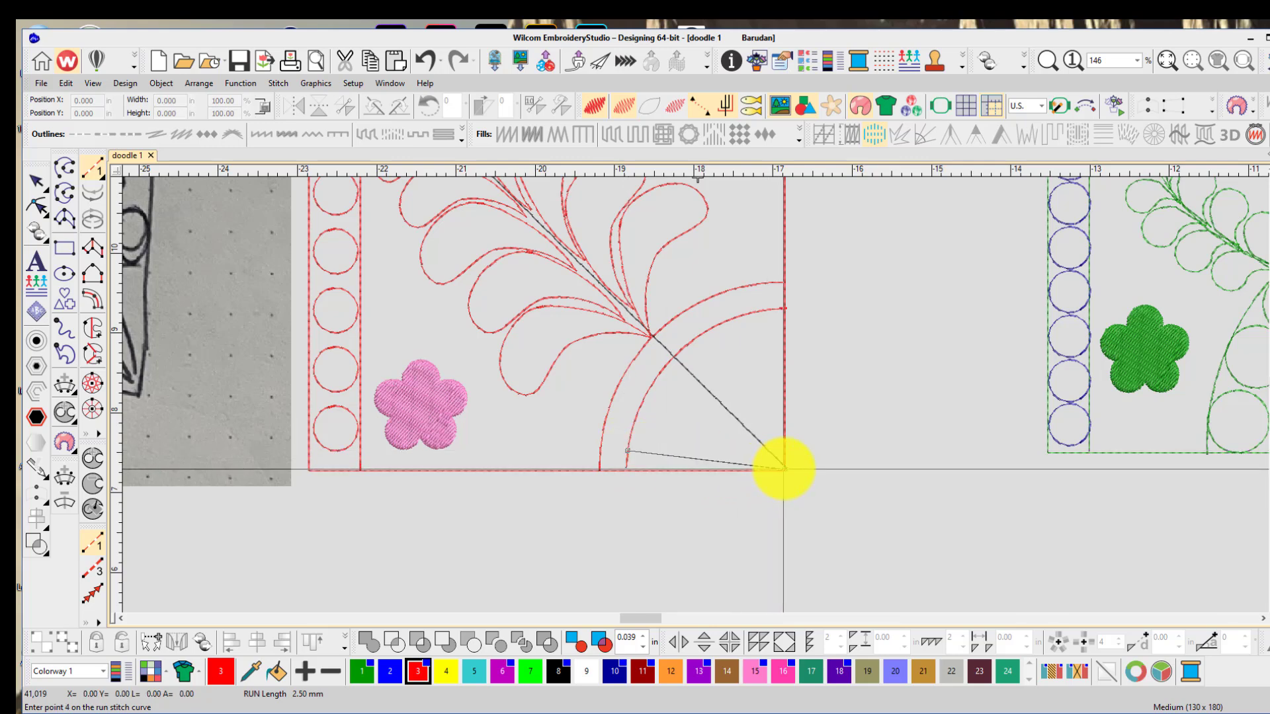
pyautogui.click(645, 397)
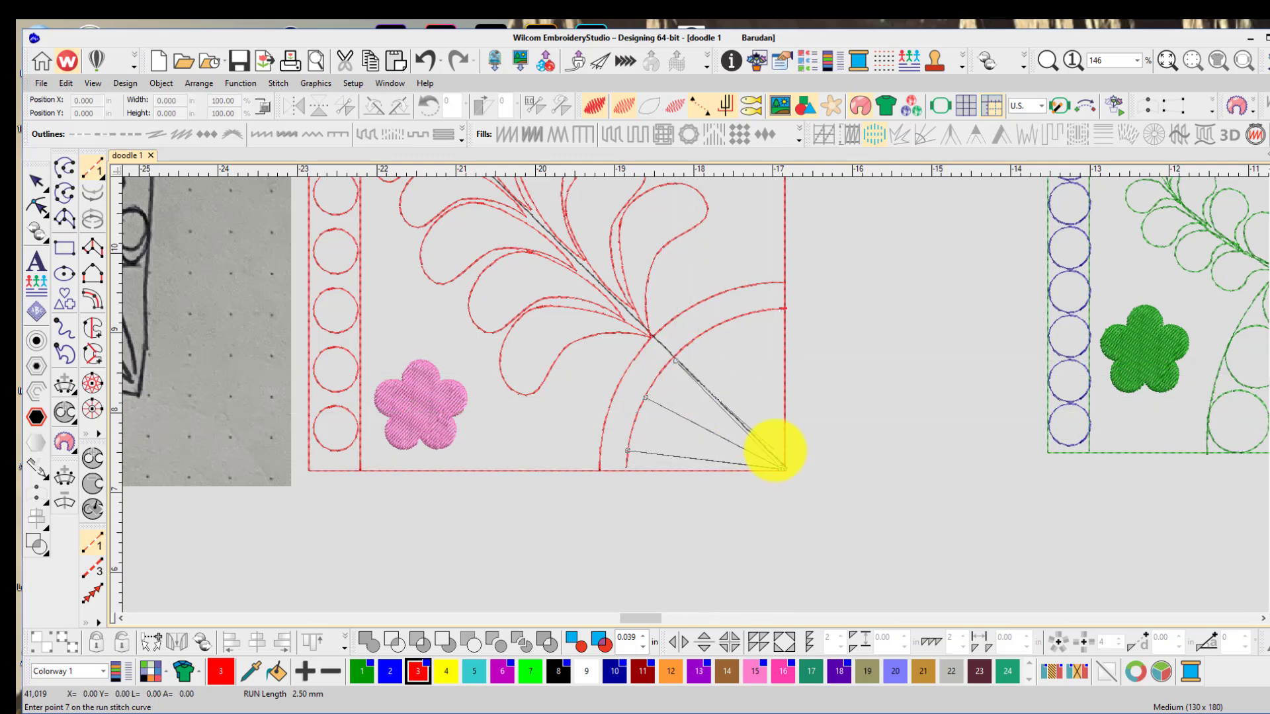
pyautogui.click(782, 467)
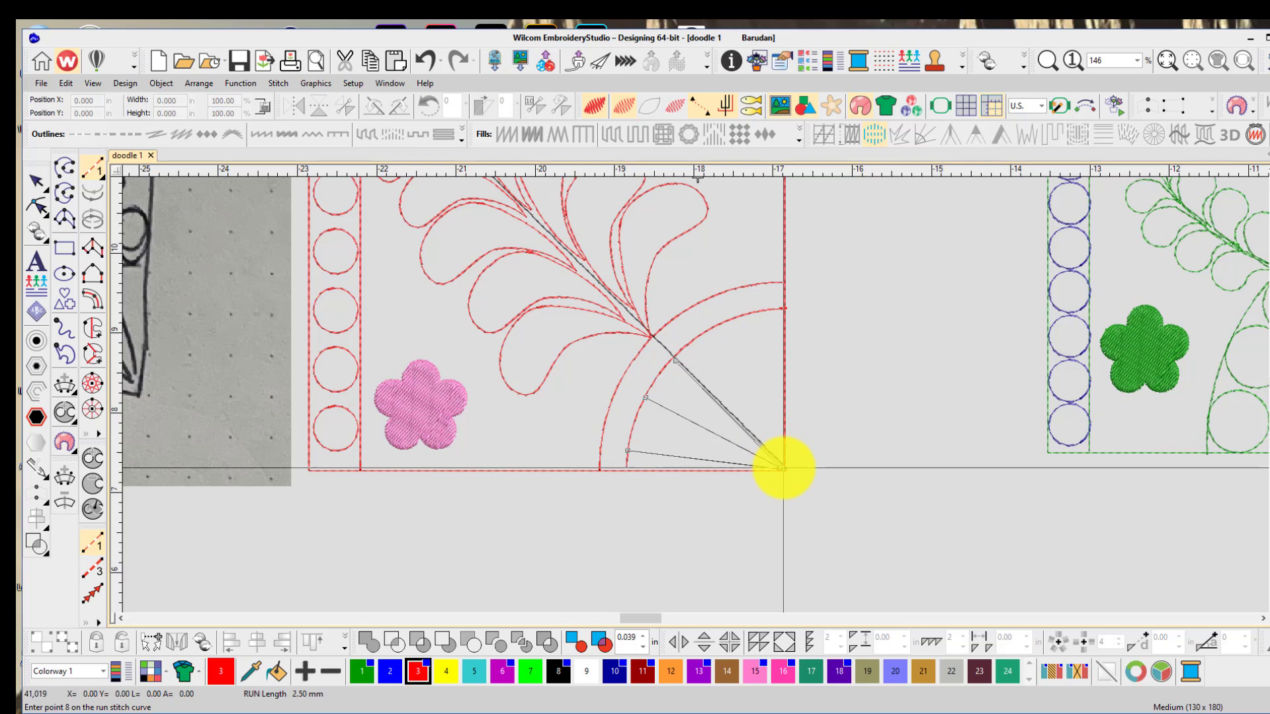
pyautogui.click(718, 328)
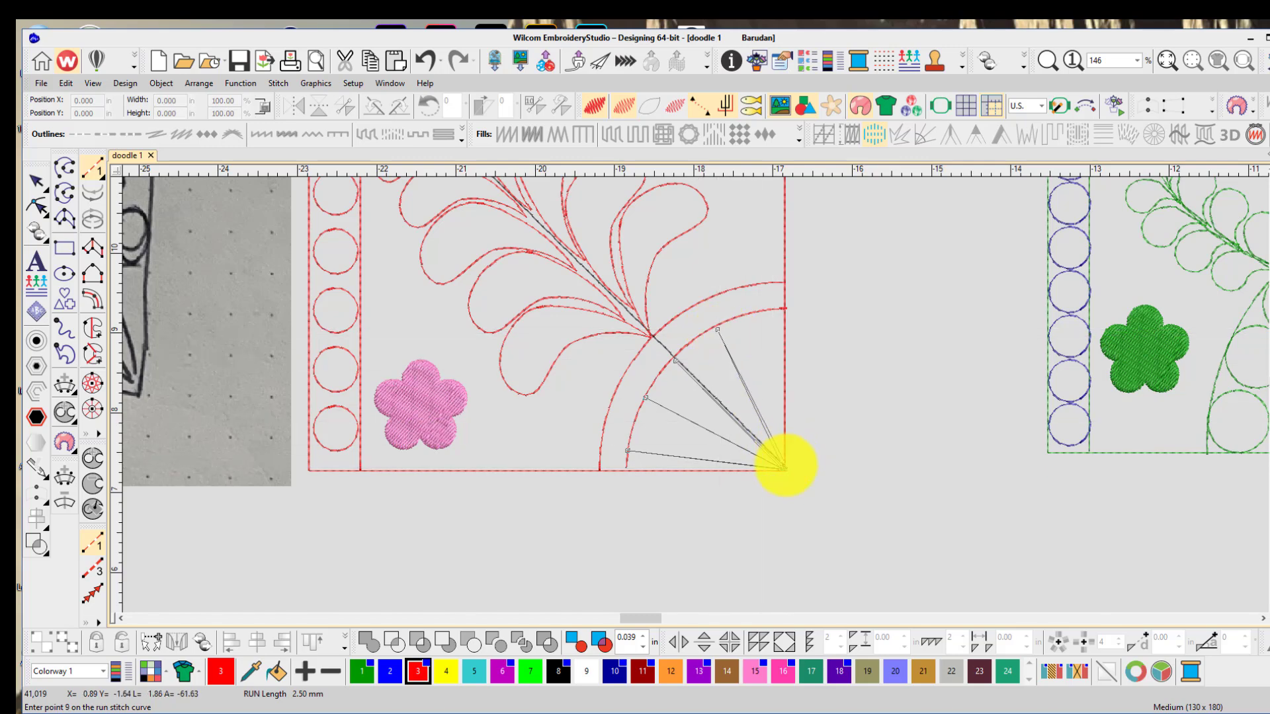
pyautogui.click(782, 468)
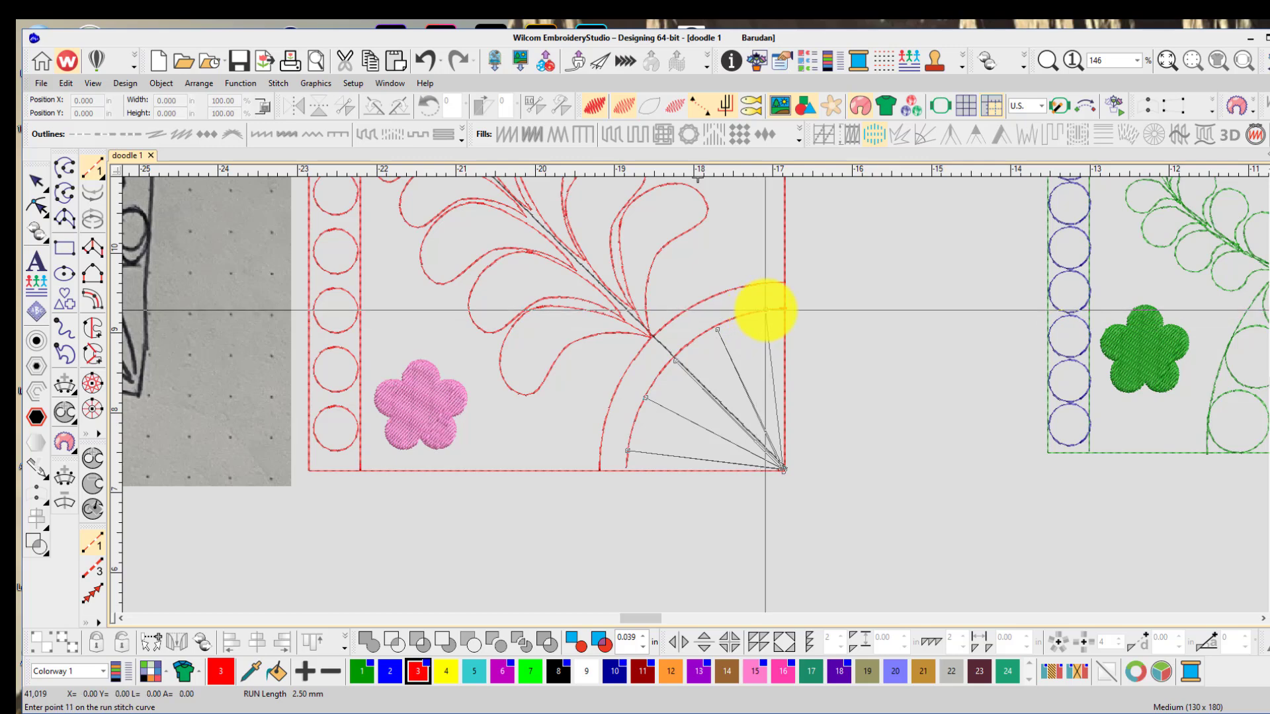
pyautogui.click(779, 312)
pyautogui.press('Return')
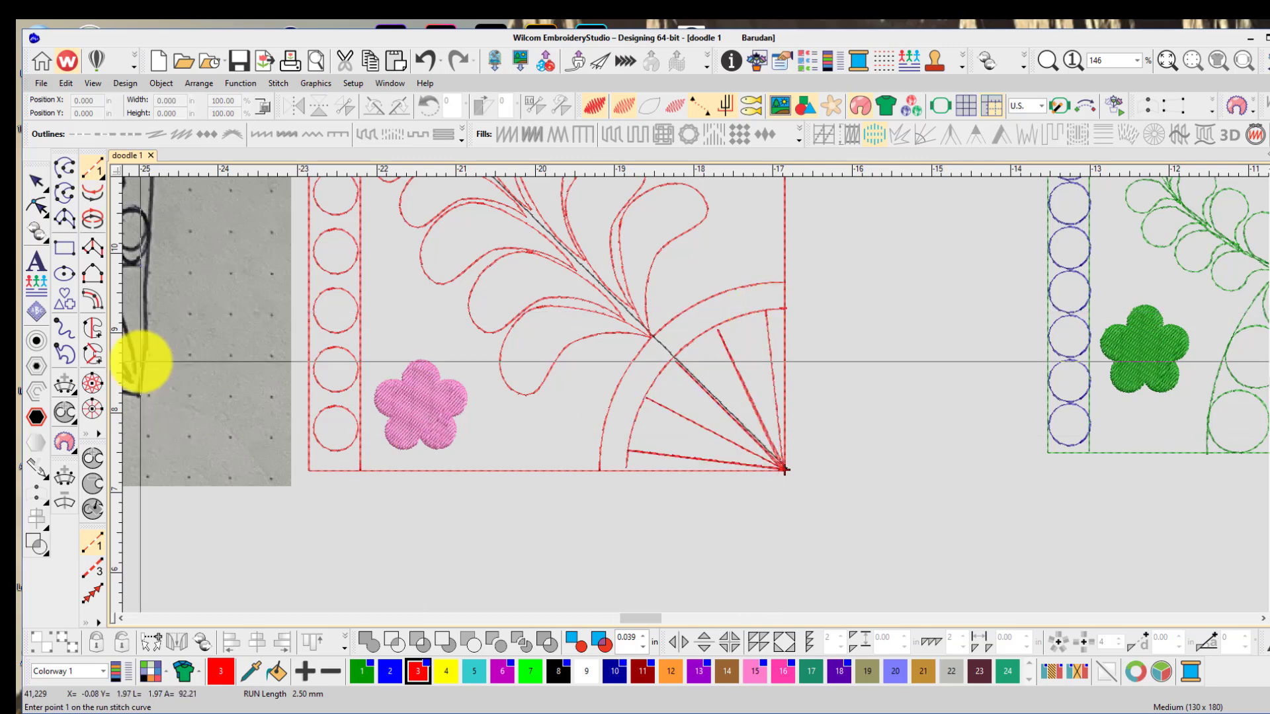
pyautogui.click(42, 188)
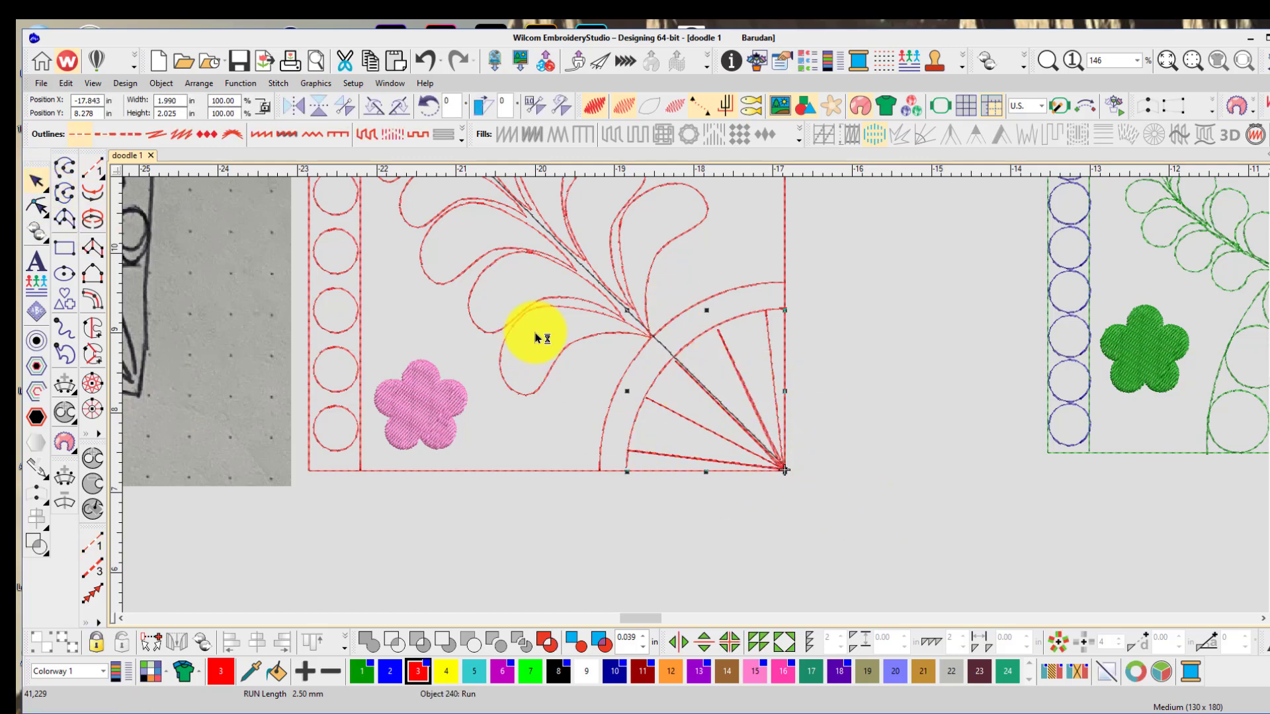
# Move the whole green sample block farther right to leave free space beside the red block
pyautogui.scroll(-1, 718, 416)
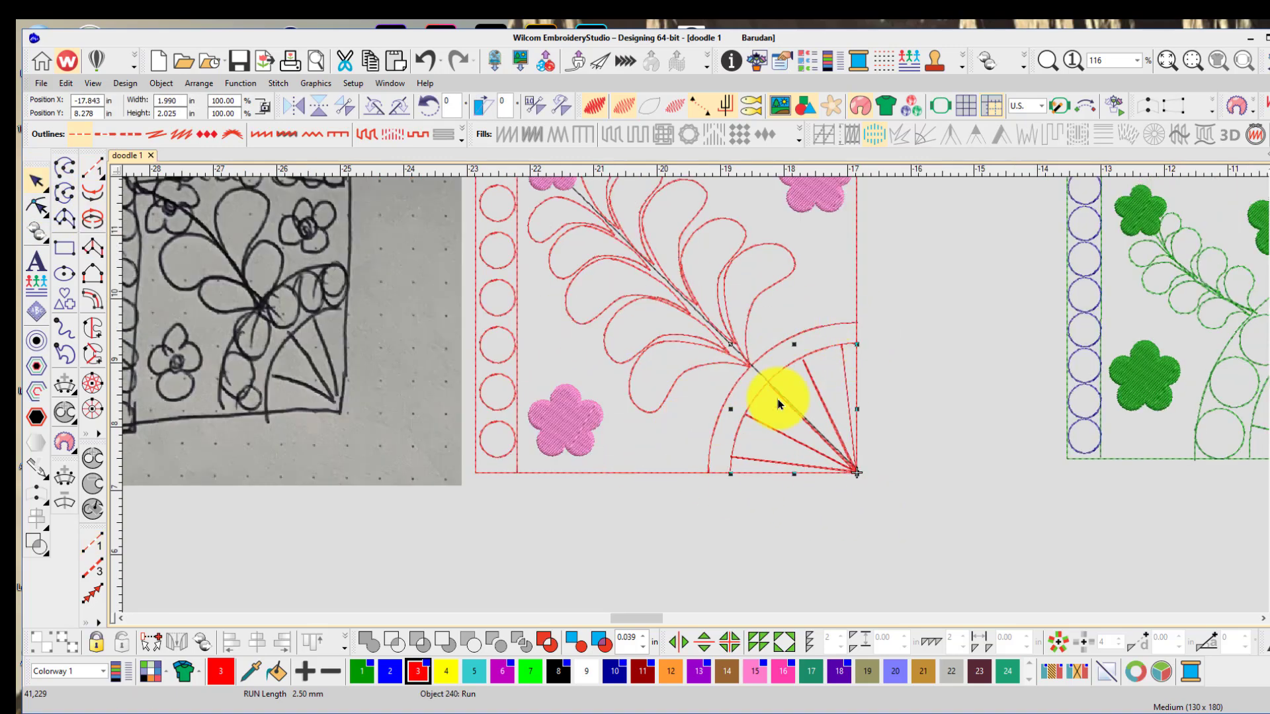
pyautogui.scroll(-3, 611, 311)
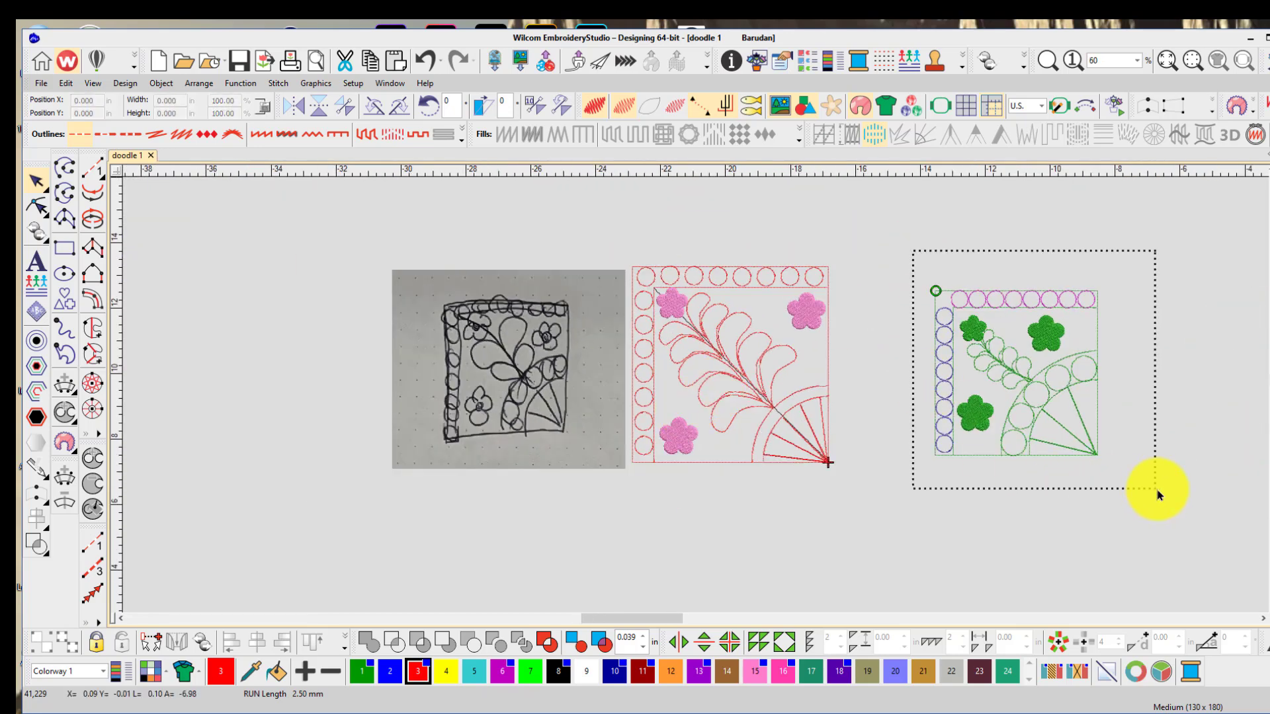
pyautogui.moveTo(1000, 354); pyautogui.dragTo(1171, 355)
pyautogui.click(935, 363)
# Mirror-copy the red block horizontally and vertically about its lower-right corner into a four-block quilt layout, merging the overlapped objects
pyautogui.moveTo(818, 320); pyautogui.dragTo(880, 522)
pyautogui.click(785, 640)
pyautogui.click(829, 464)
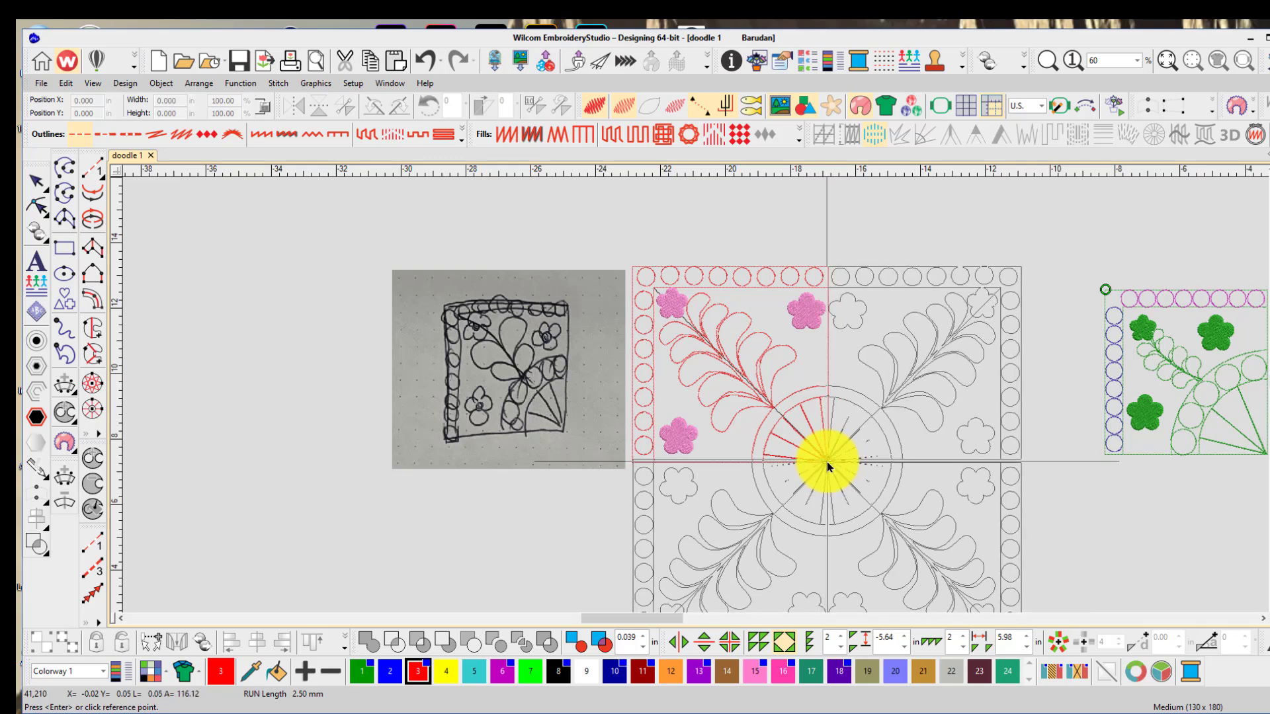
pyautogui.click(824, 463)
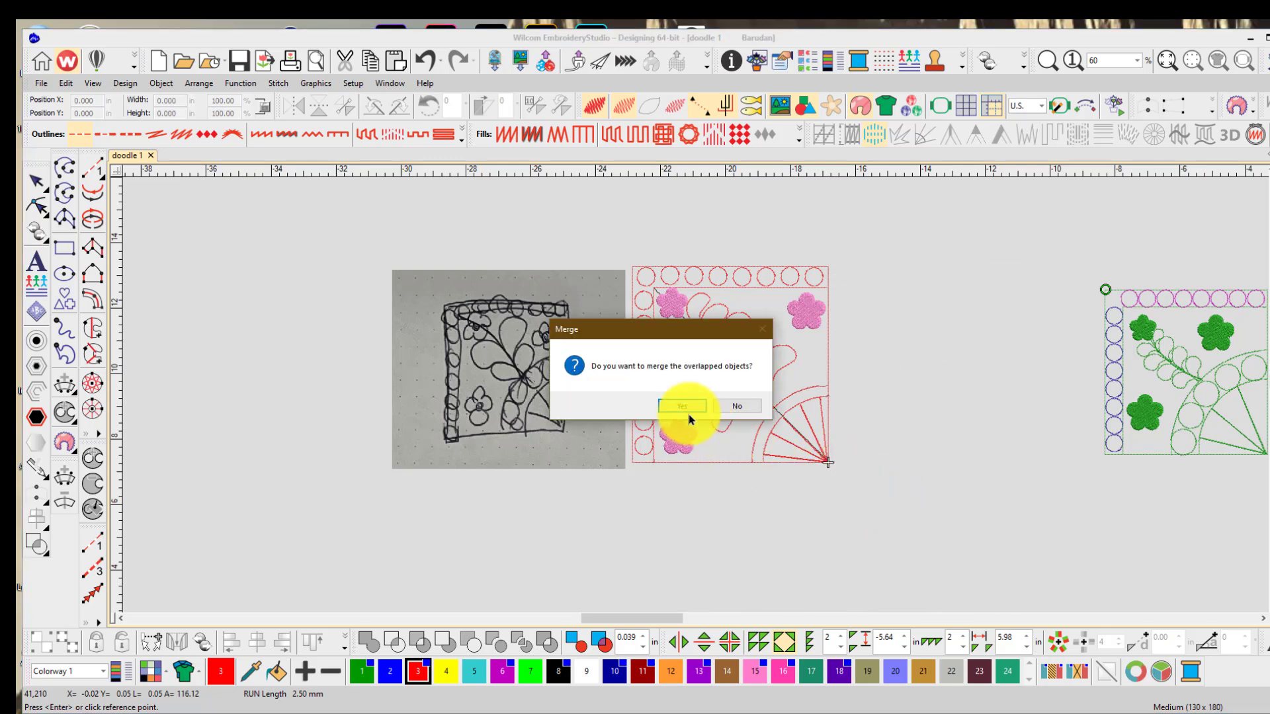
pyautogui.click(685, 415)
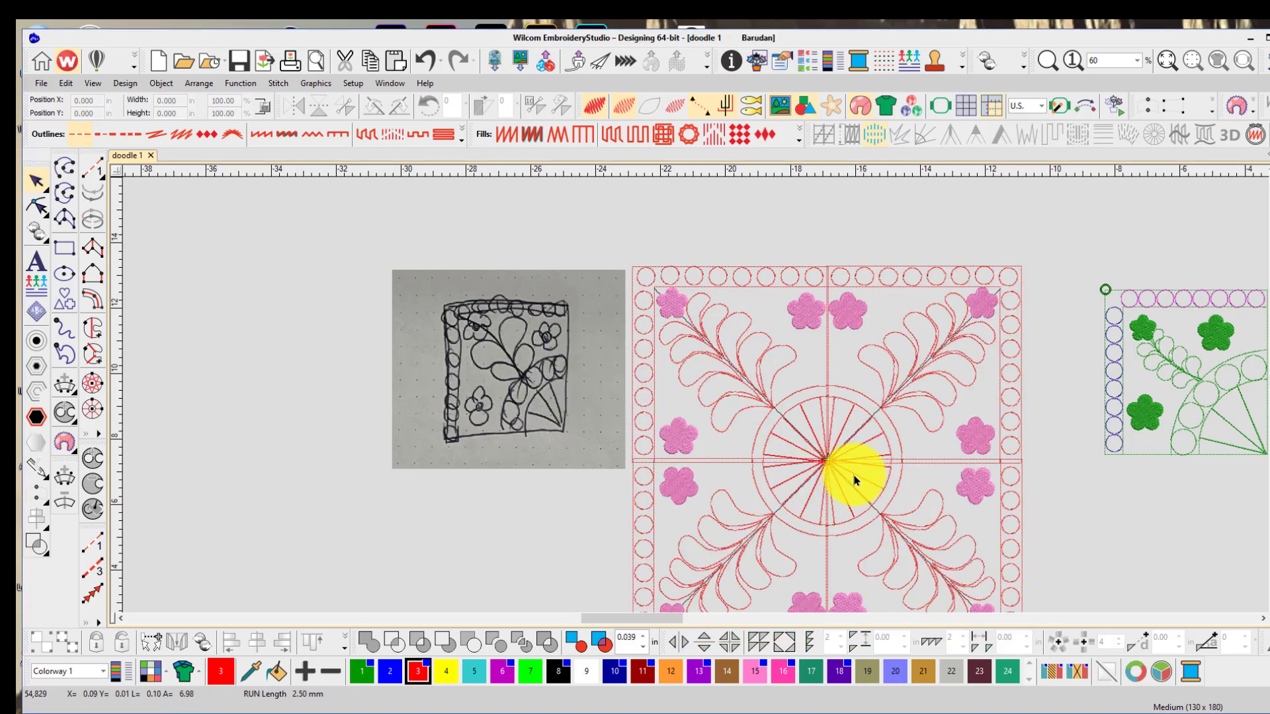
pyautogui.scroll(-1, 780, 470)
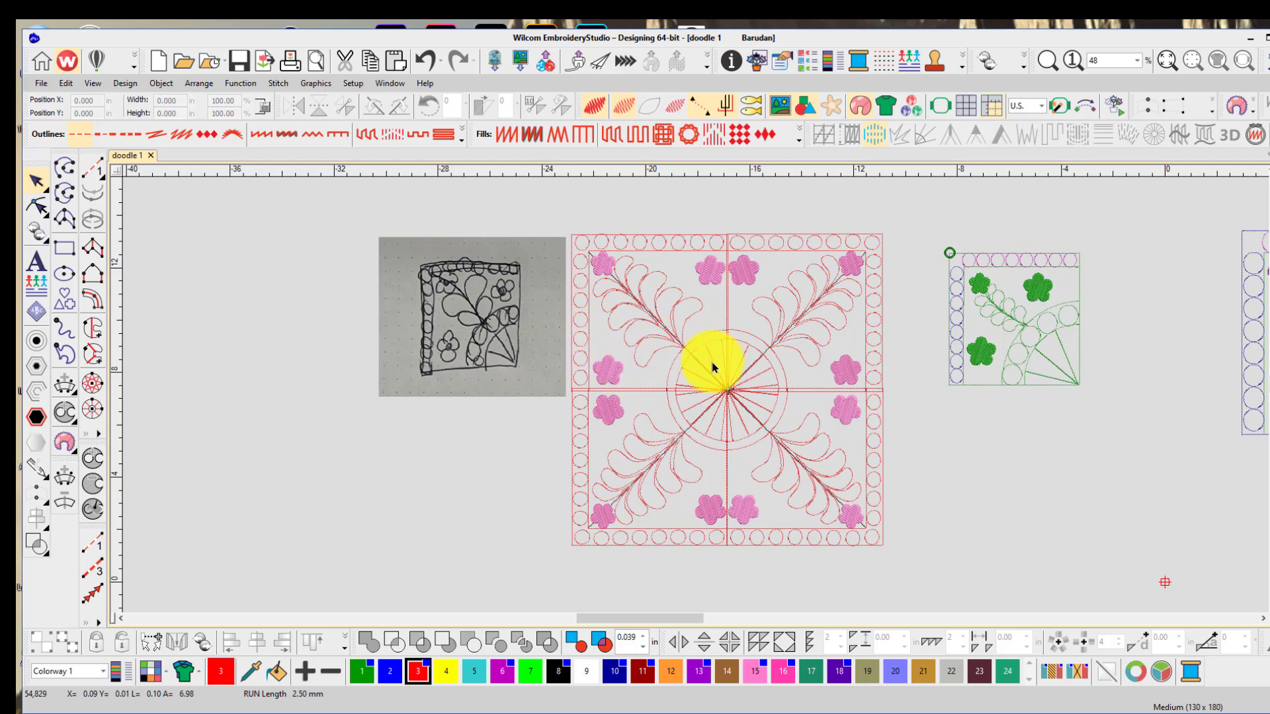
# Undo the mirrored copies of the red block and move the green sample block back close beside it
pyautogui.click(425, 61)
pyautogui.click(812, 455)
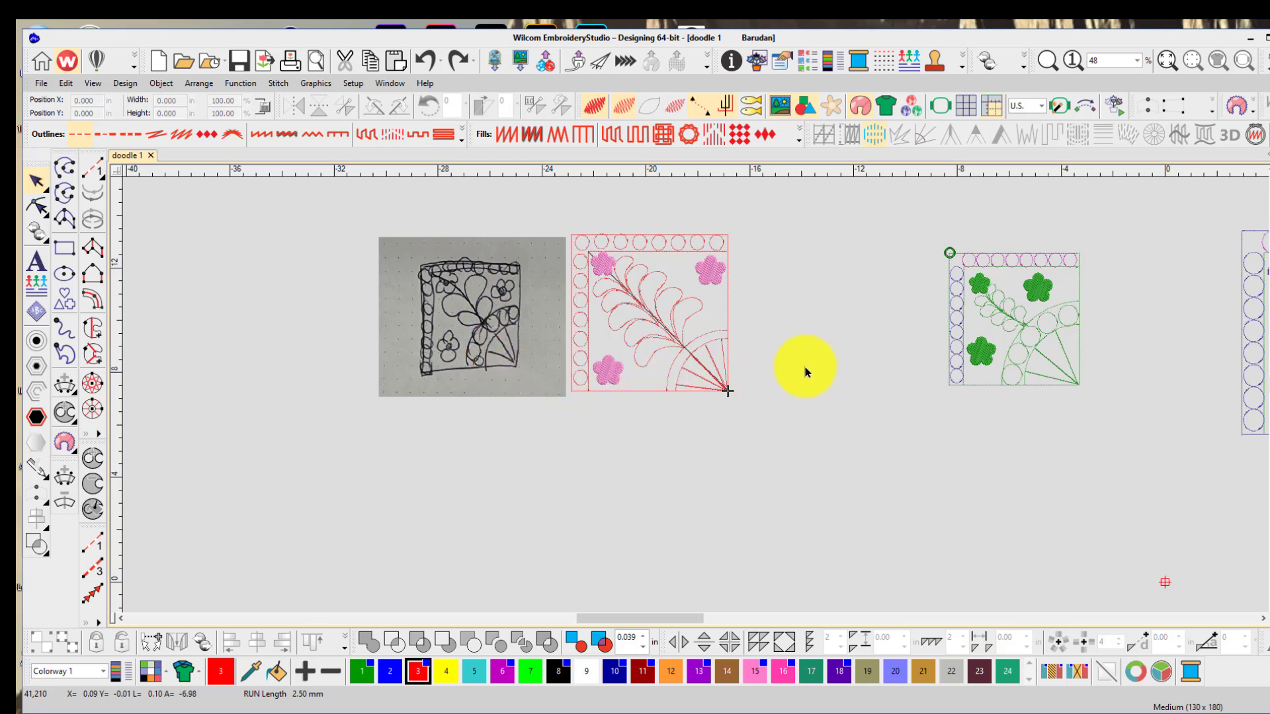
pyautogui.moveTo(856, 217); pyautogui.dragTo(1171, 450)
pyautogui.moveTo(1035, 328); pyautogui.dragTo(839, 329)
# Move the larger sample block with the pink and purple flowers left, nearer to the green block
pyautogui.scroll(-1, 1012, 416)
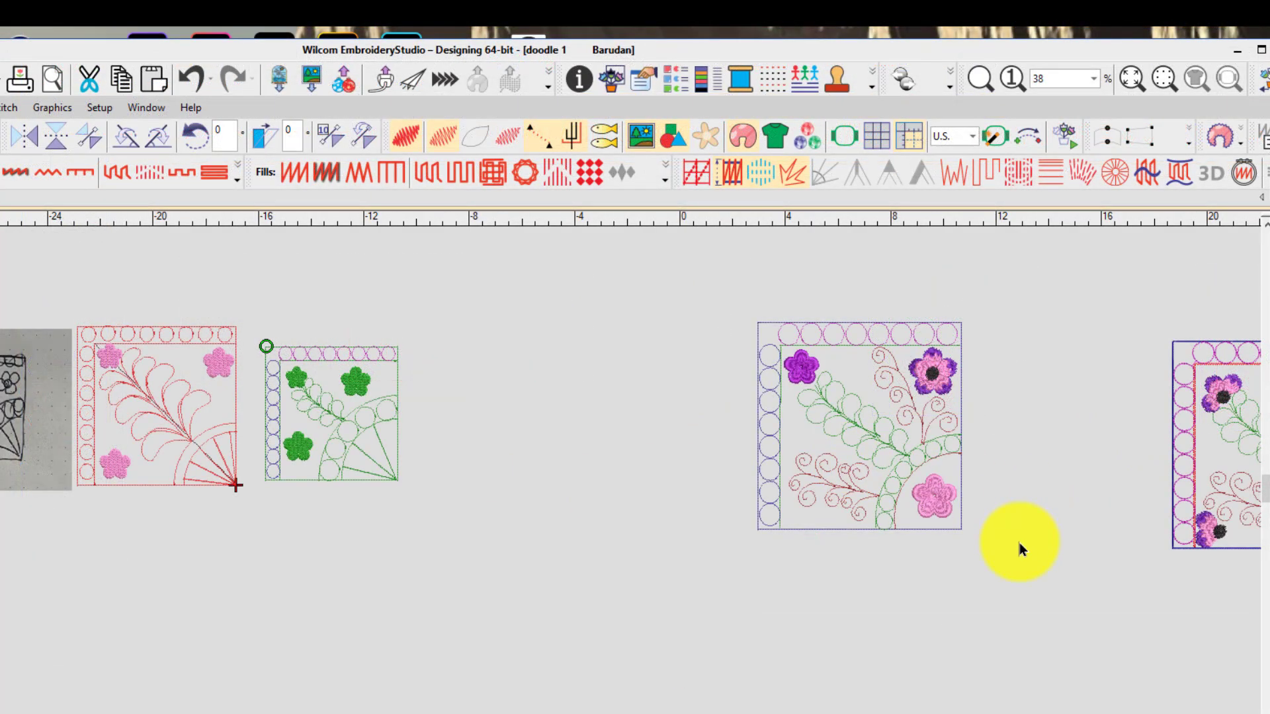
pyautogui.moveTo(1038, 557); pyautogui.dragTo(721, 274)
pyautogui.moveTo(825, 437); pyautogui.dragTo(634, 434)
# Inspect the flower block's stitches and connectors with TrueView turned off, and restore the TrueView display
pyautogui.scroll(1, 652, 476)
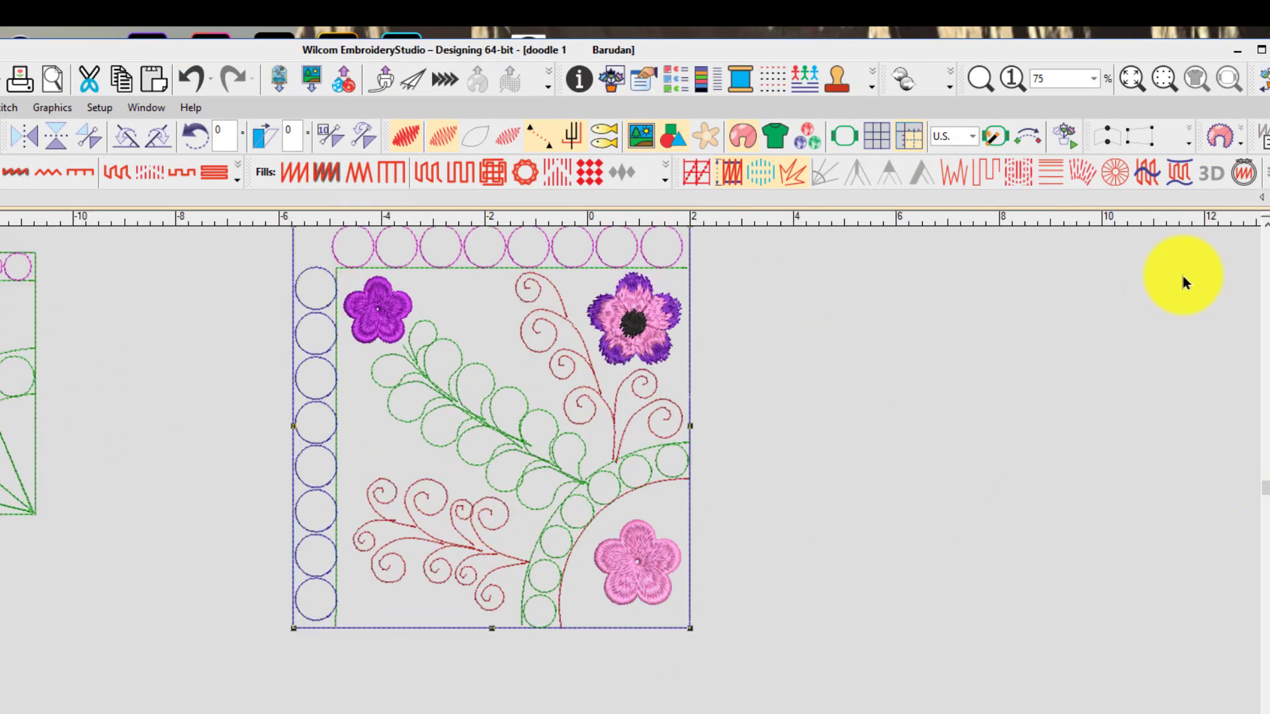
pyautogui.click(1263, 227)
pyautogui.click(794, 537)
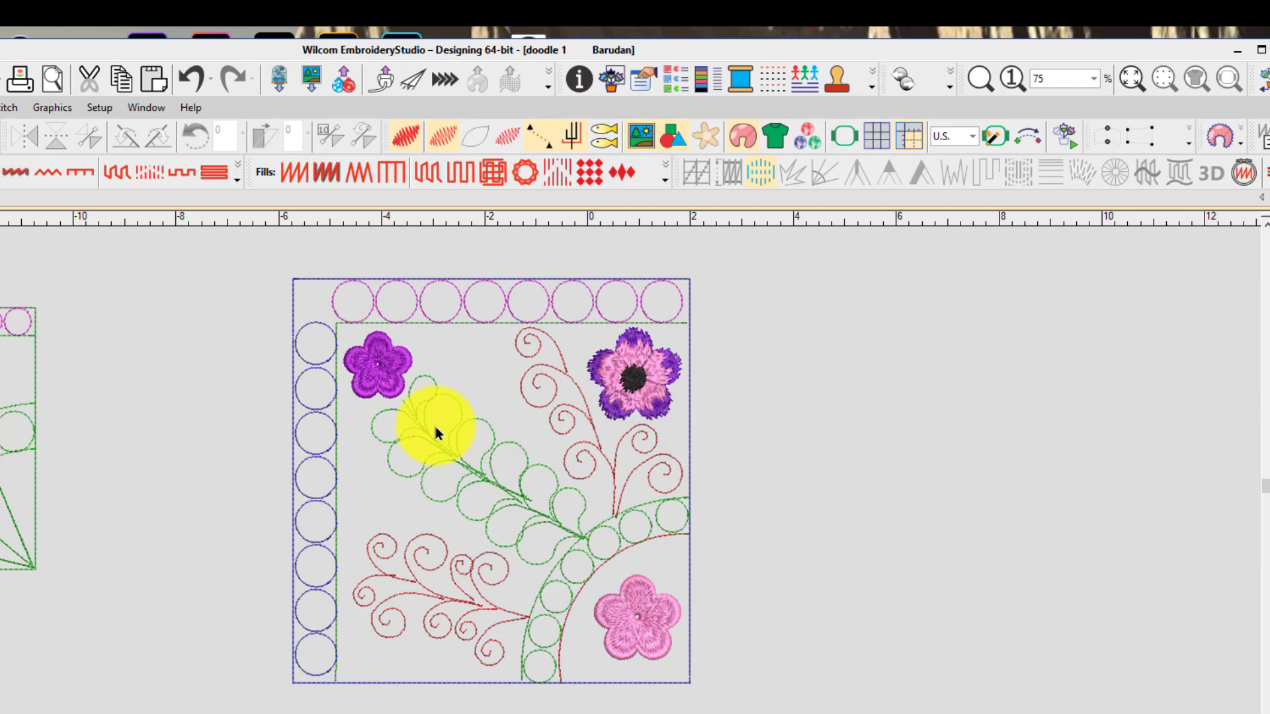
pyautogui.click(405, 135)
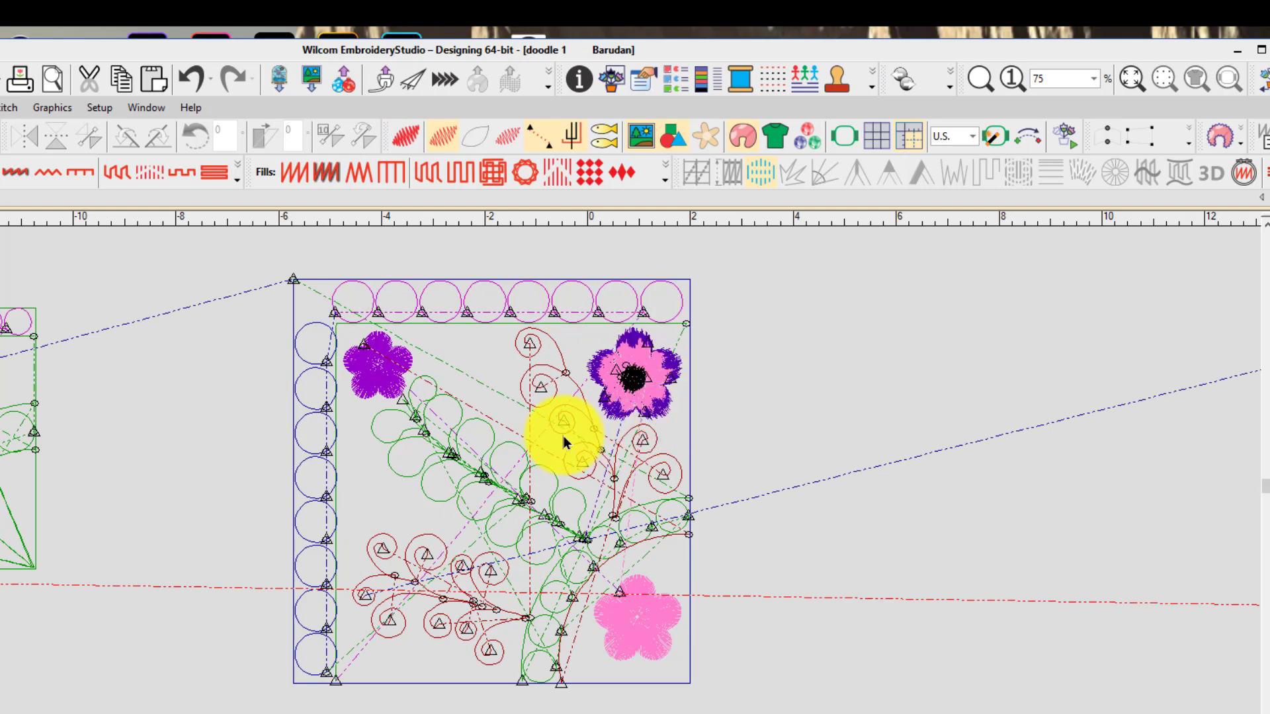
pyautogui.click(398, 136)
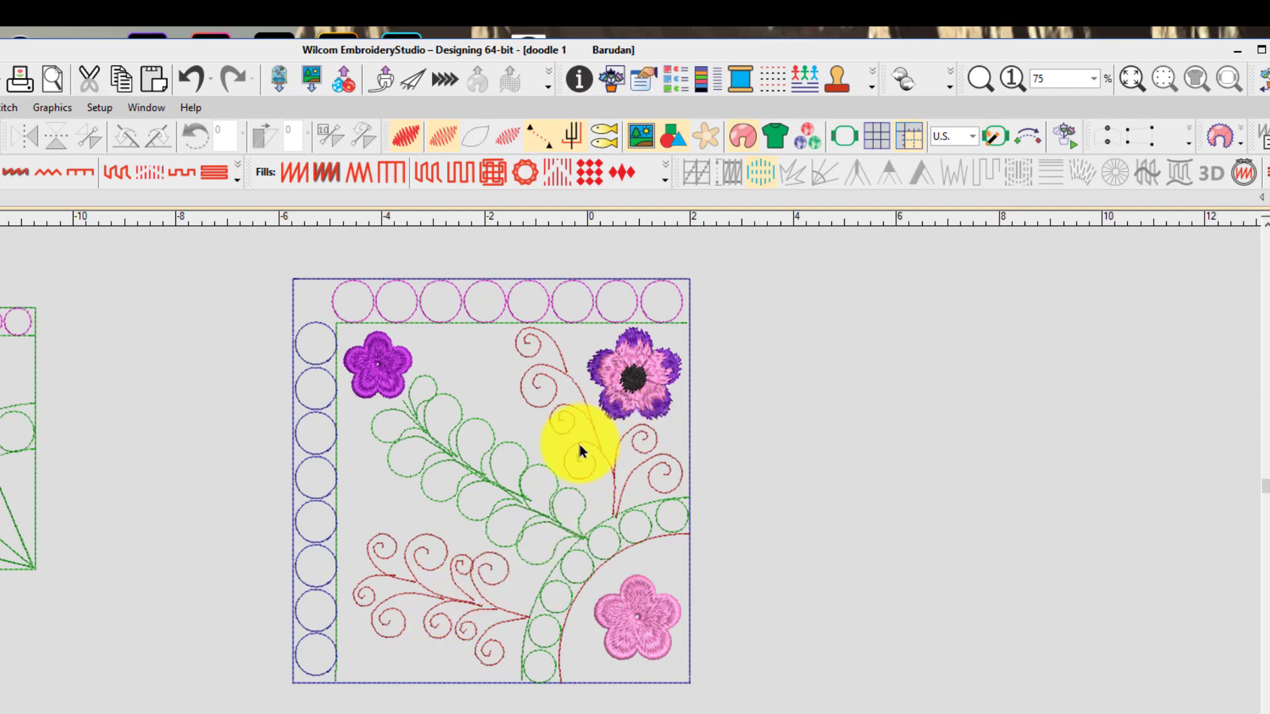
# Try a four-block layout by mirror-copying the pink and purple flower block about its lower-right corner, and undo it
pyautogui.scroll(-1, 525, 510)
pyautogui.scroll(-1, 528, 503)
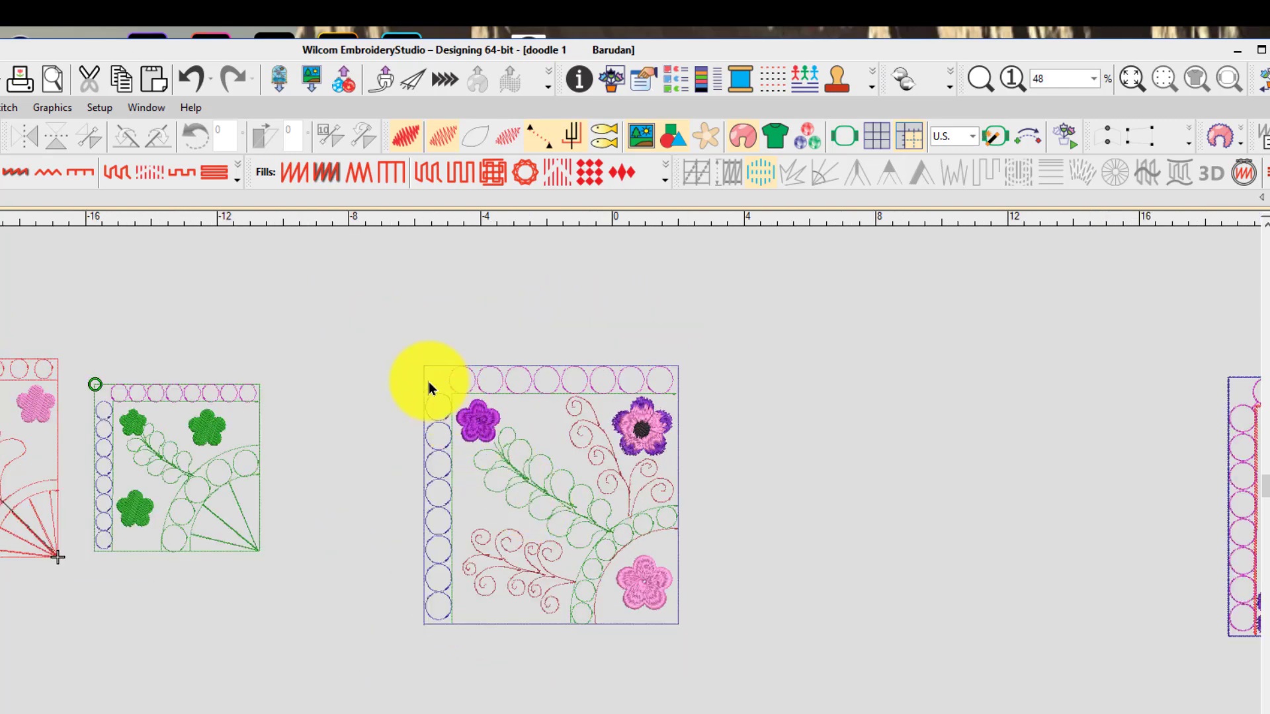
pyautogui.moveTo(377, 327); pyautogui.dragTo(767, 613)
pyautogui.moveTo(767, 680); pyautogui.dragTo(767, 681)
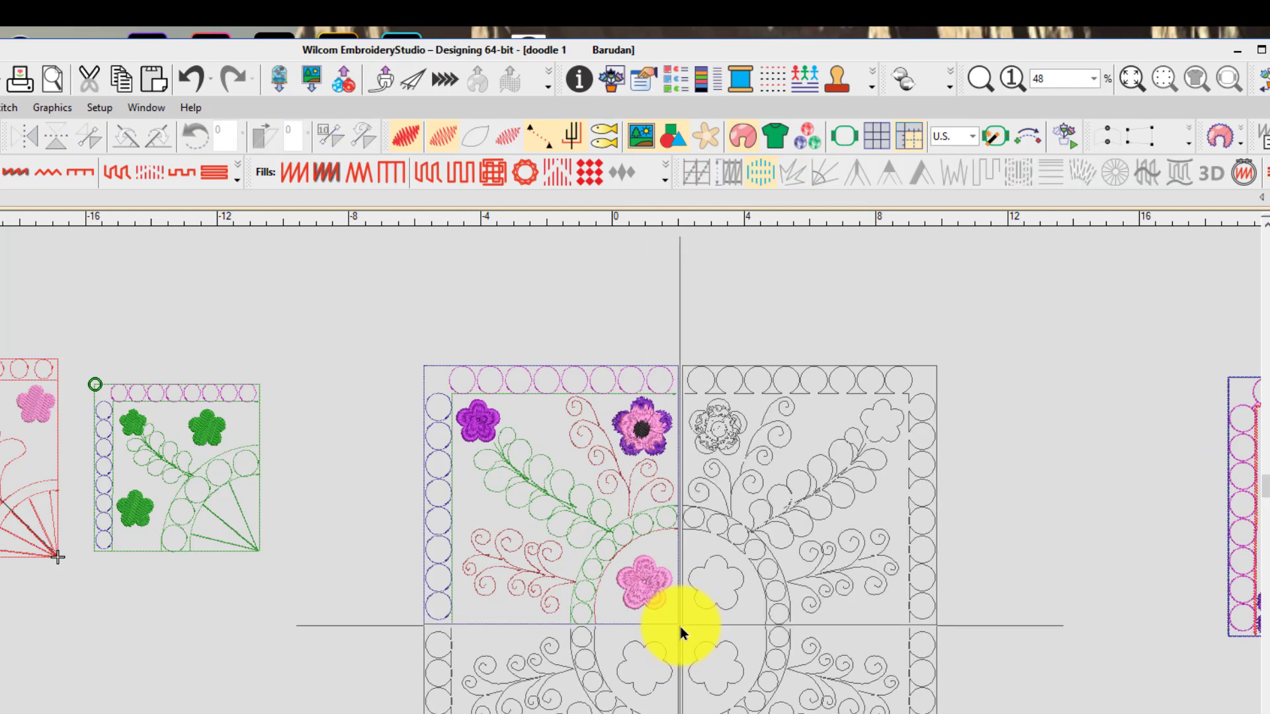
pyautogui.click(679, 626)
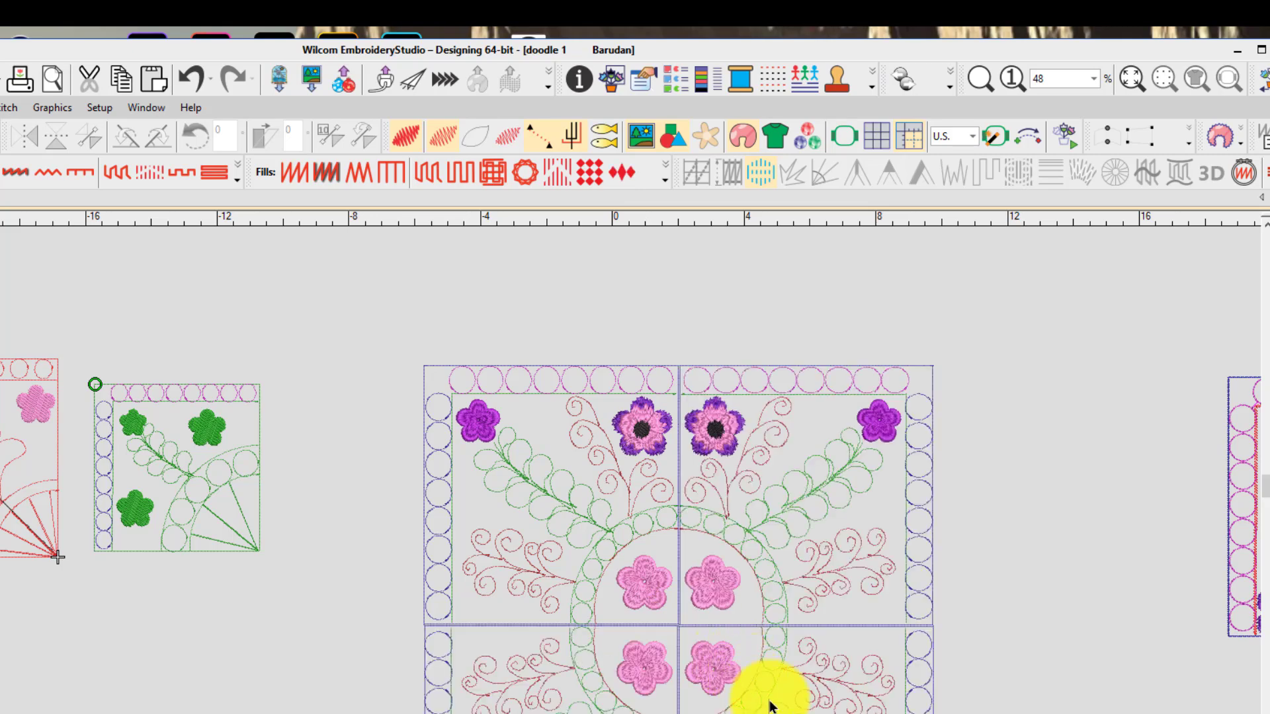
pyautogui.hotkey('shift', 'z')
pyautogui.hotkey('shift', 'z')
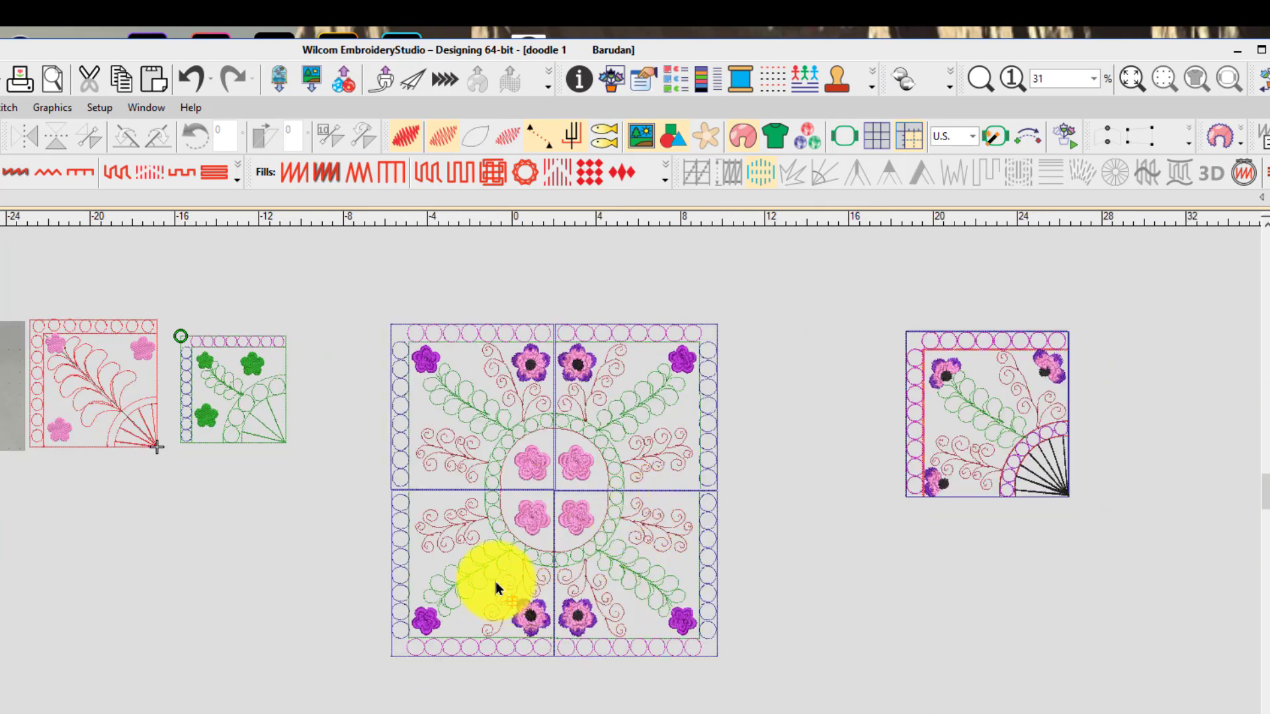
pyautogui.scroll(1, 471, 551)
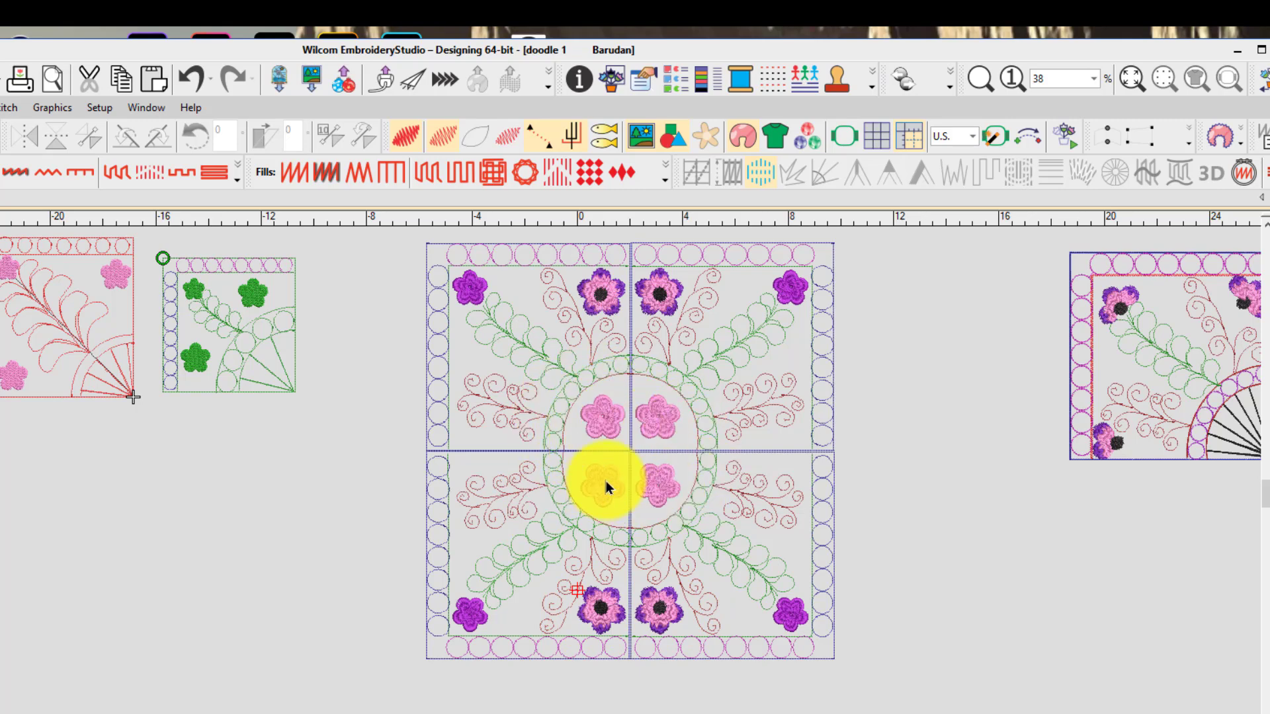
pyautogui.click(191, 80)
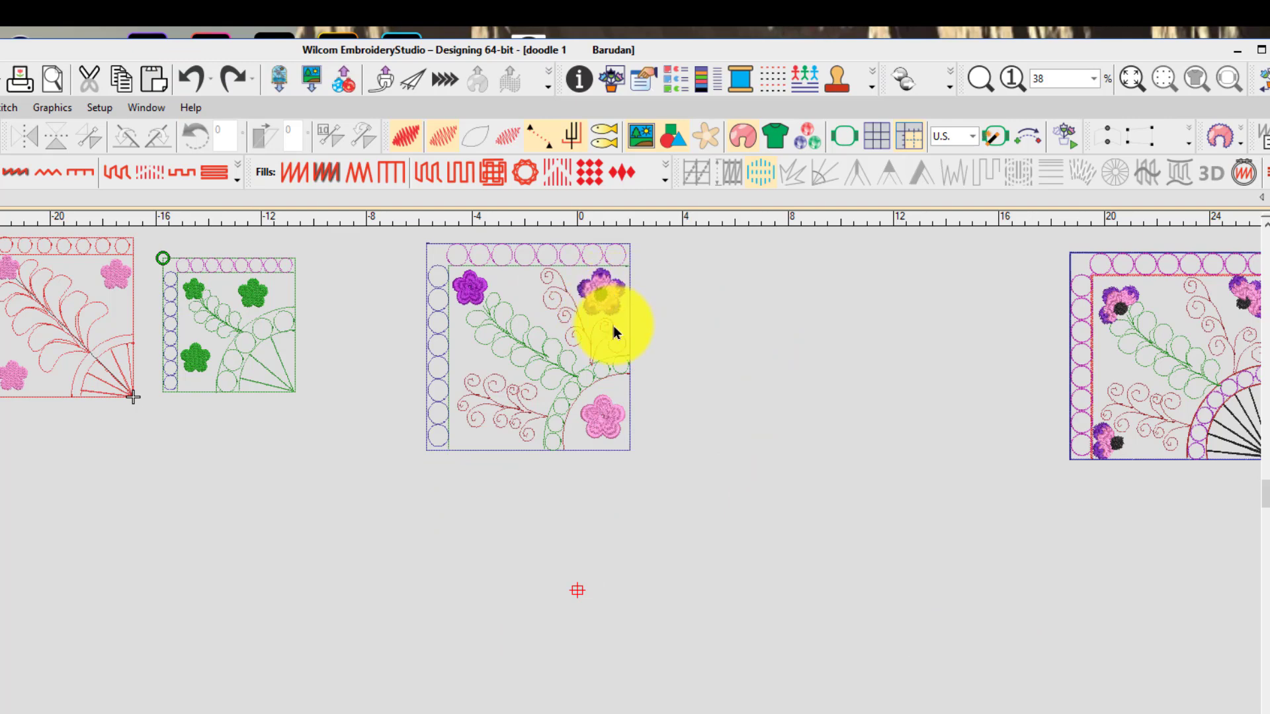
# Examine the sample block with half flowers and a black fan, viewing it without TrueView and back in TrueView
pyautogui.hscroll(10, 630, 405)
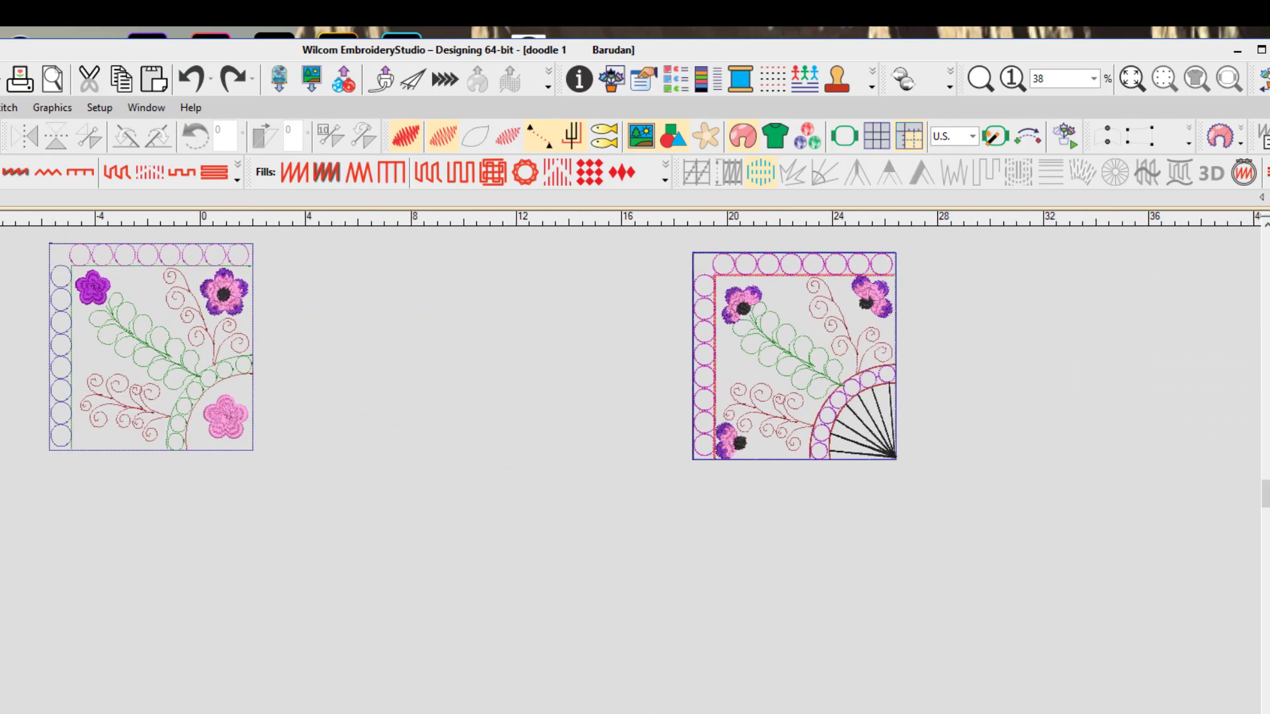
pyautogui.scroll(3, 721, 568)
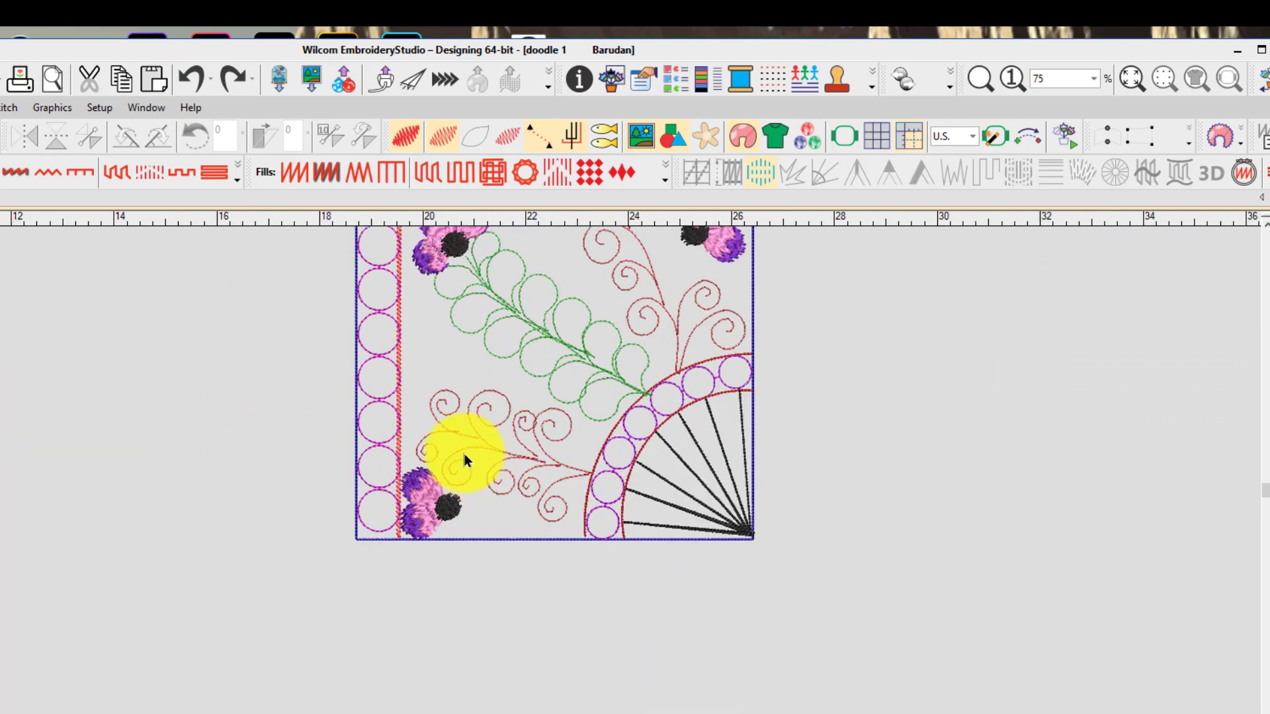
pyautogui.scroll(2, 1263, 232)
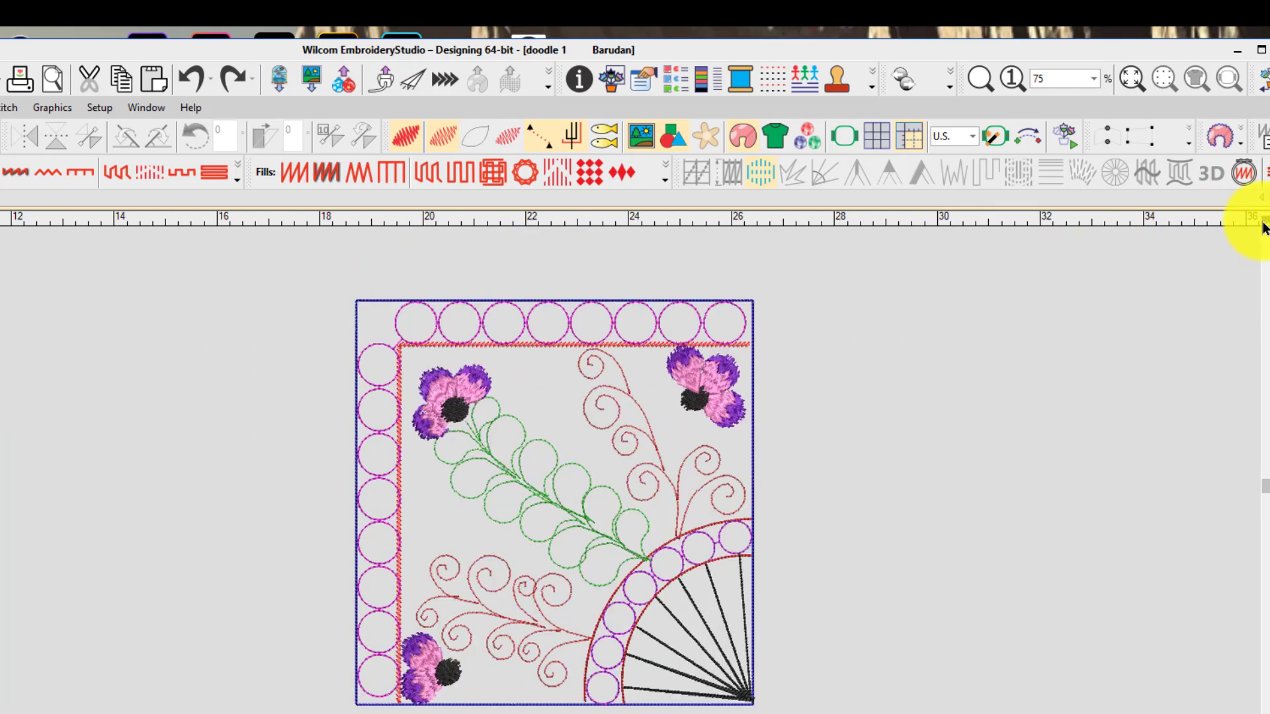
pyautogui.scroll(1, 522, 554)
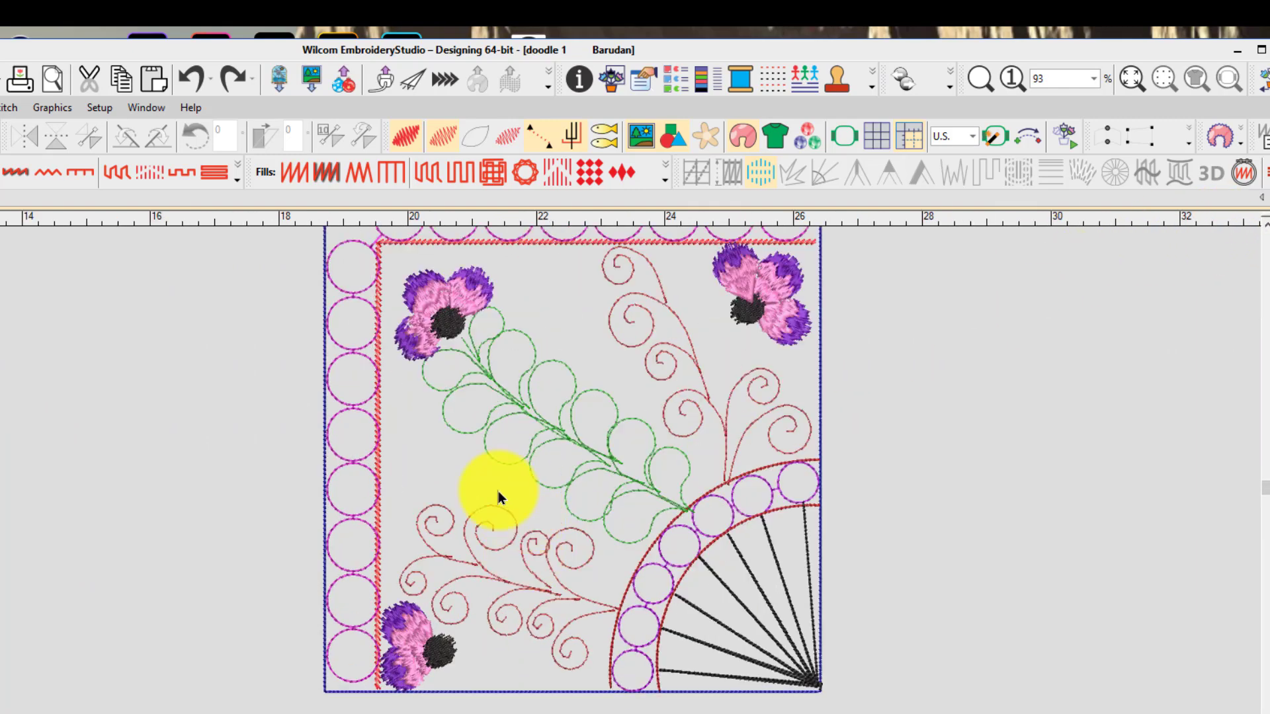
pyautogui.click(407, 123)
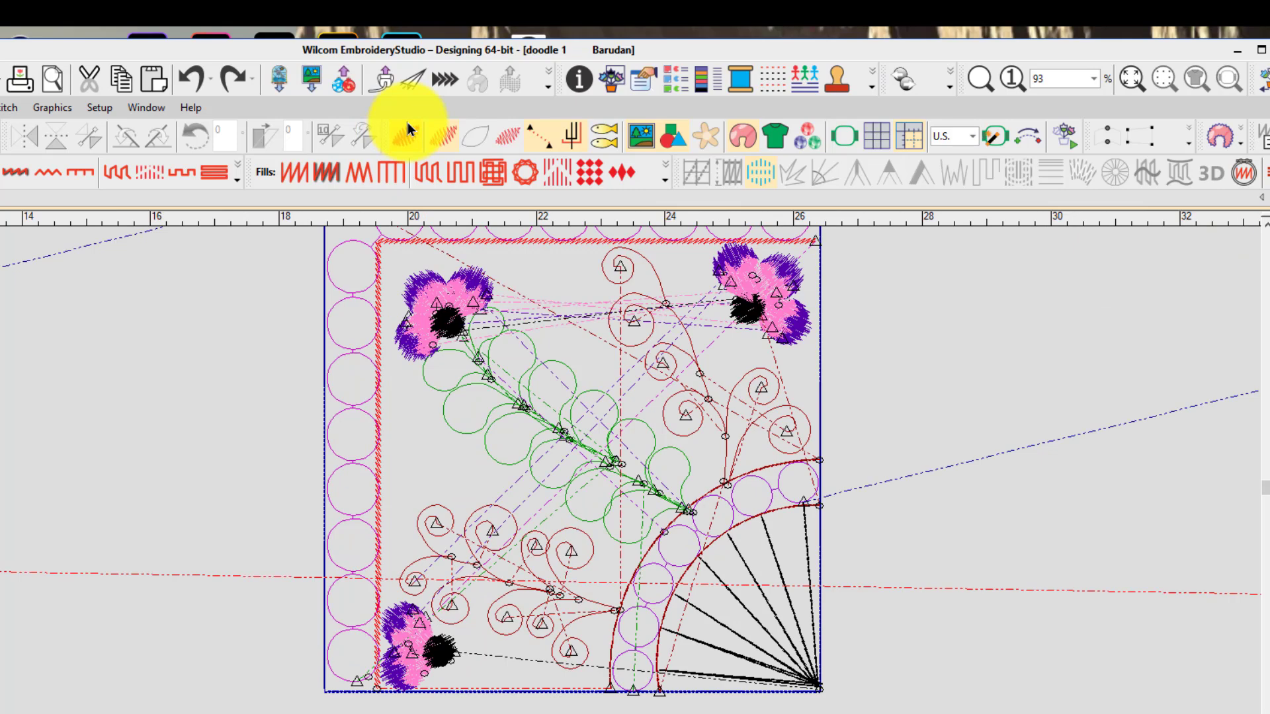
pyautogui.click(407, 123)
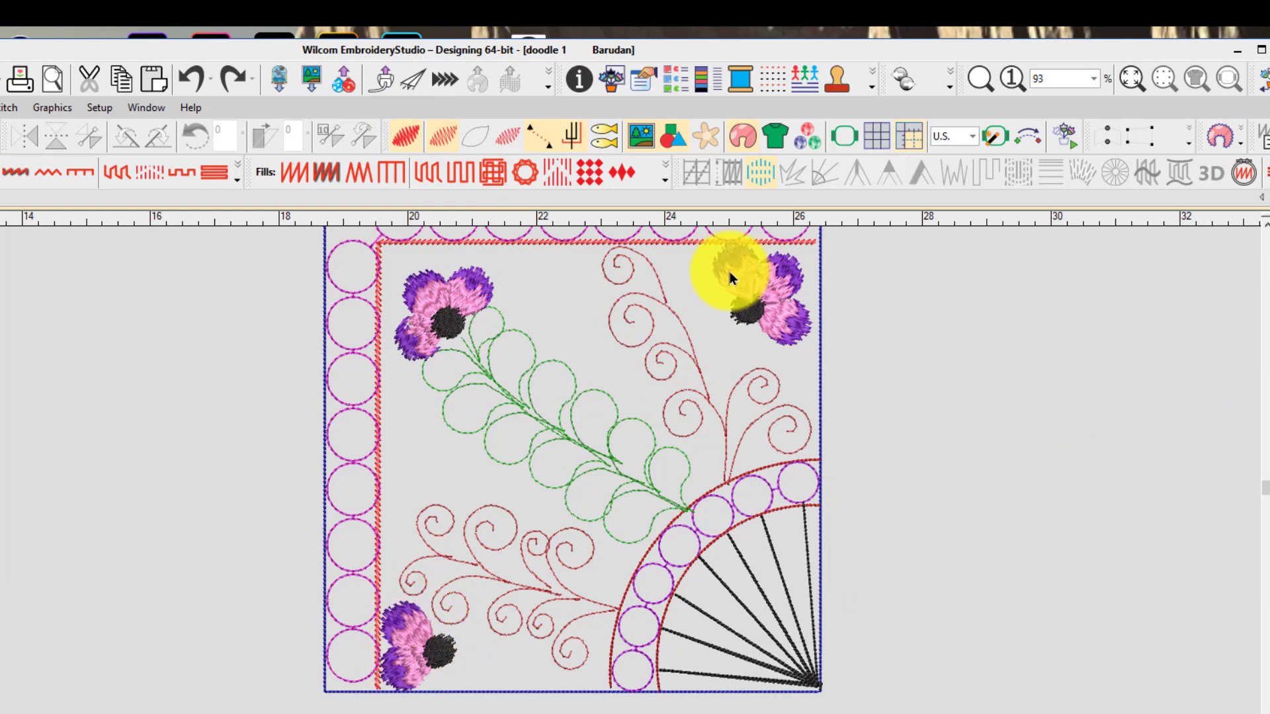
pyautogui.scroll(-3, 461, 498)
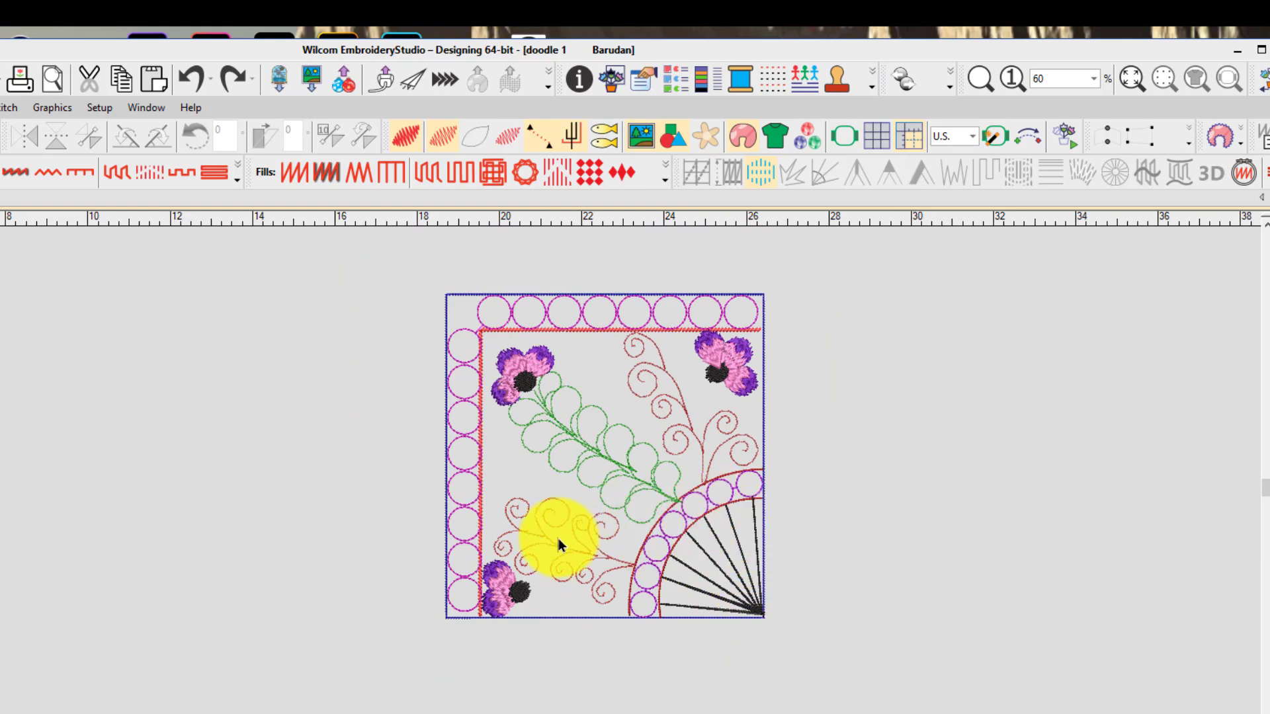
# Try a four-block layout by mirror-copying the half-flower and black fan block about its lower-right corner, merging overlapped objects, and undo it
pyautogui.moveTo(885, 665); pyautogui.dragTo(428, 434)
pyautogui.moveTo(350, 277); pyautogui.dragTo(349, 274)
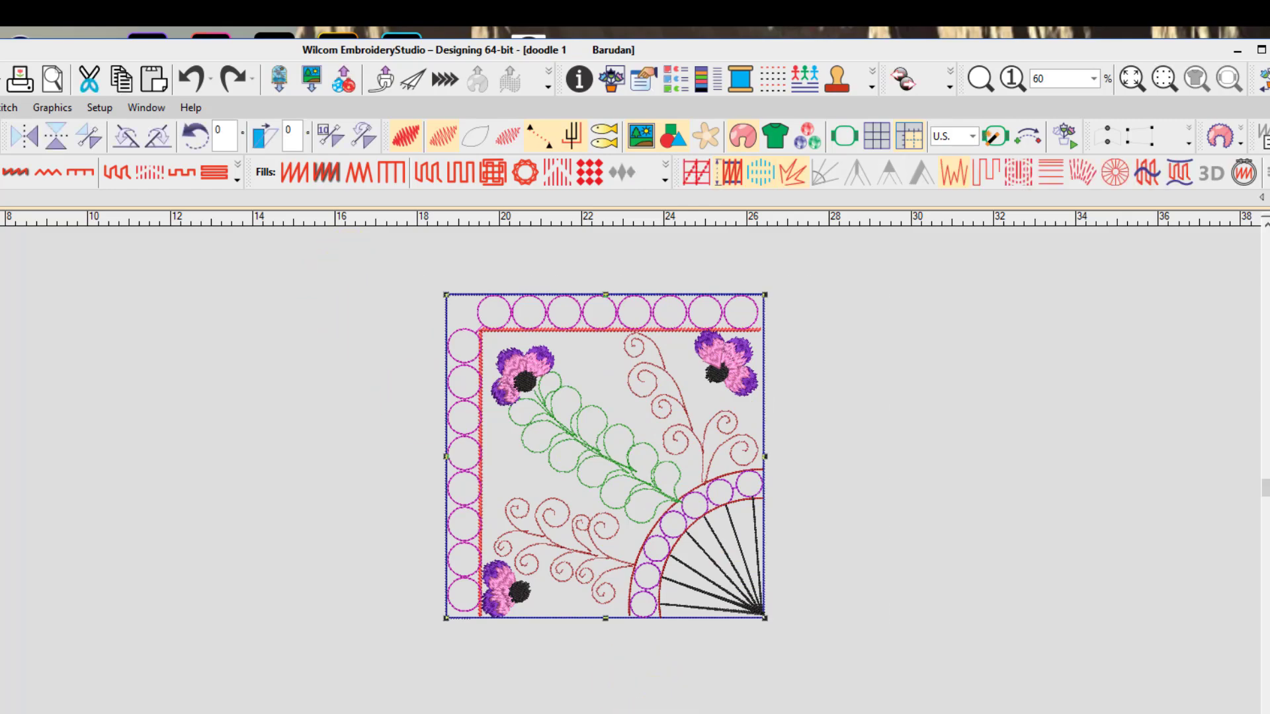
pyautogui.click(598, 713)
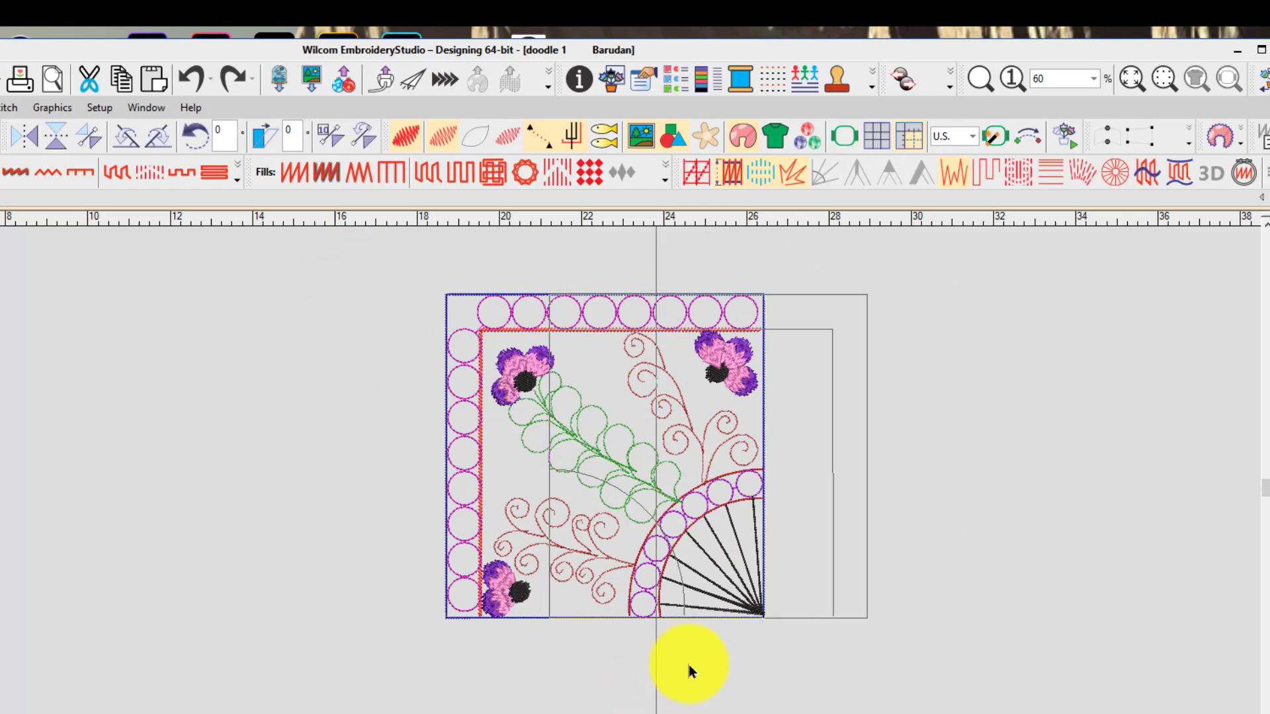
pyautogui.click(763, 620)
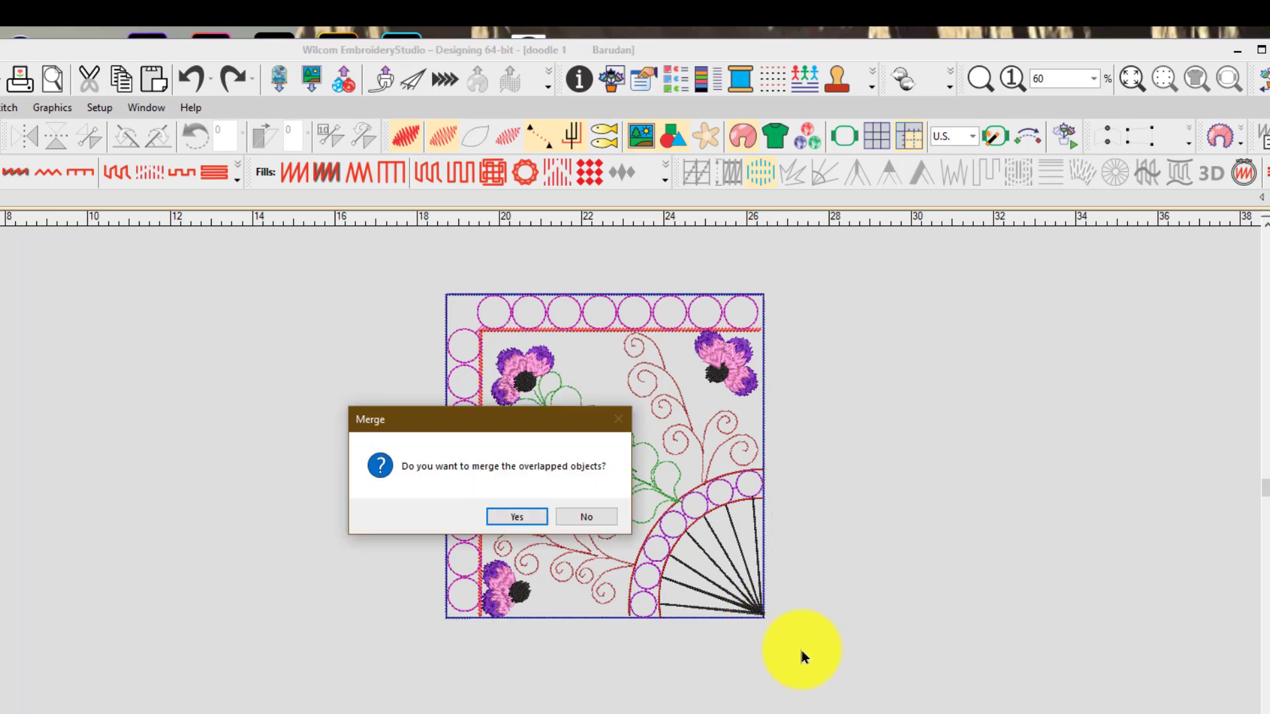
pyautogui.click(529, 513)
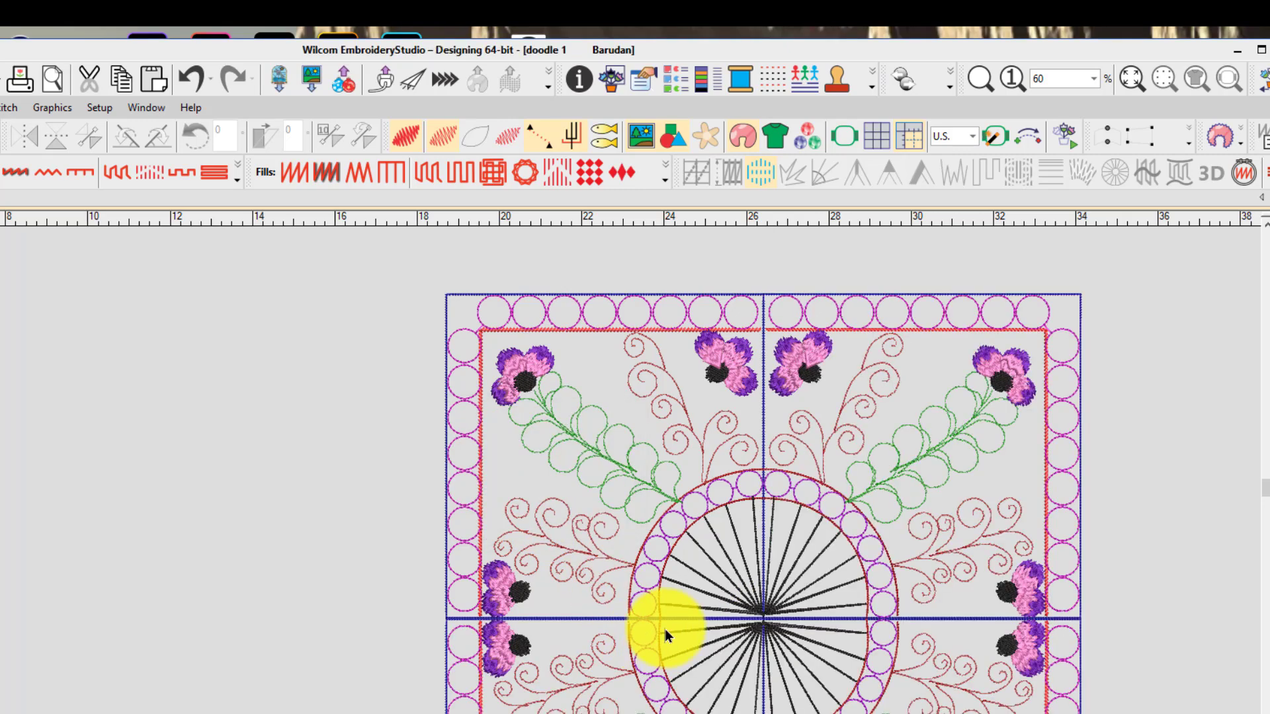
pyautogui.hotkey('shift', 'z')
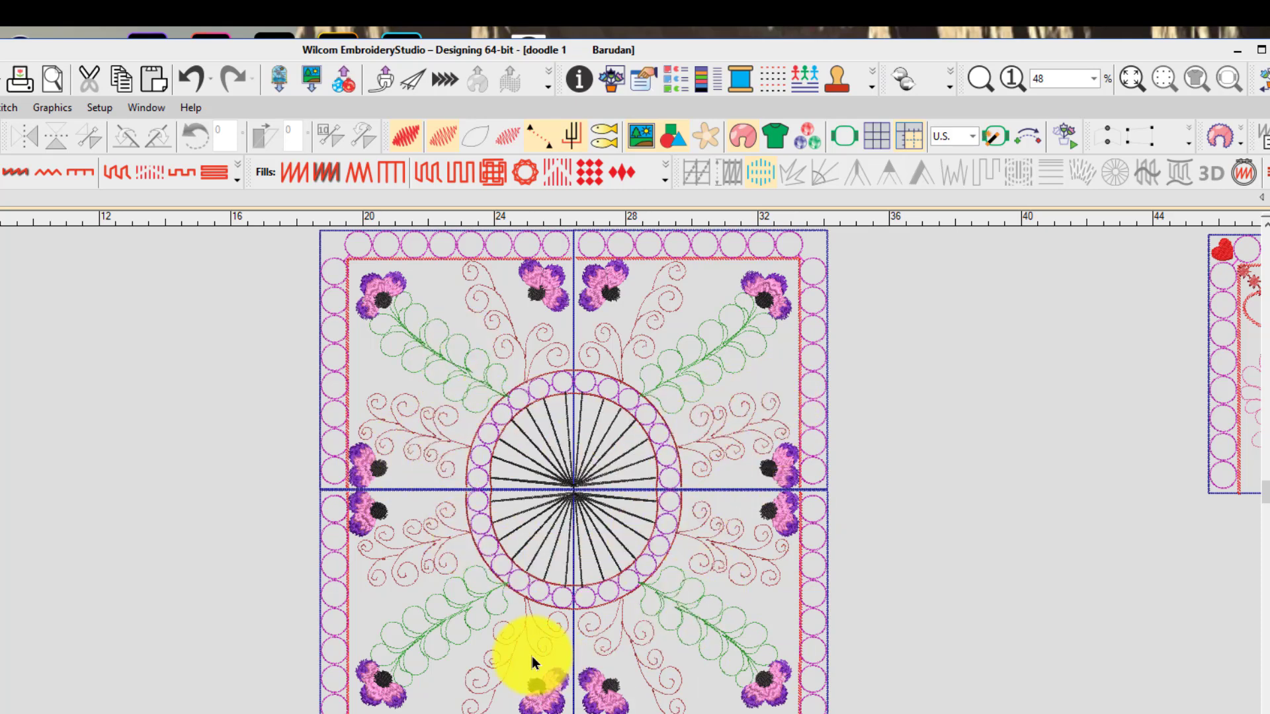
pyautogui.click(191, 85)
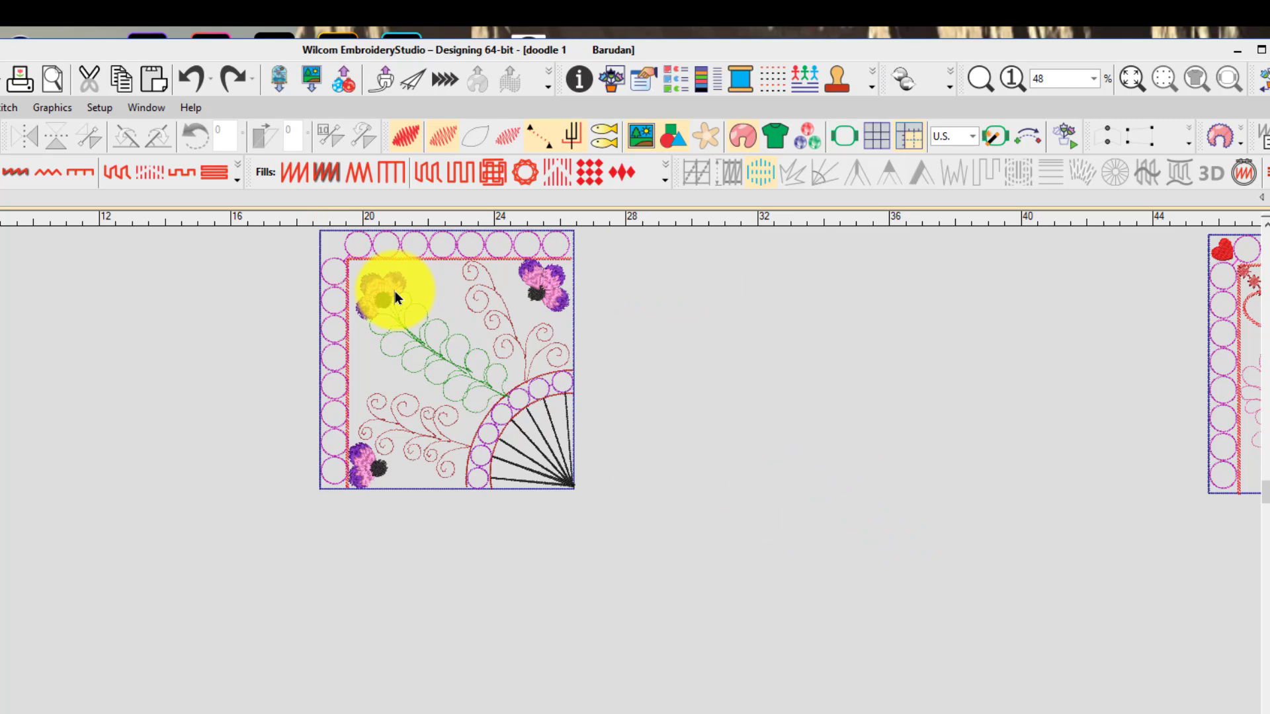
# Examine the sample block with the diagonal row of hearts, pink feathers and zigzag corner border
pyautogui.scroll(-1, 570, 522)
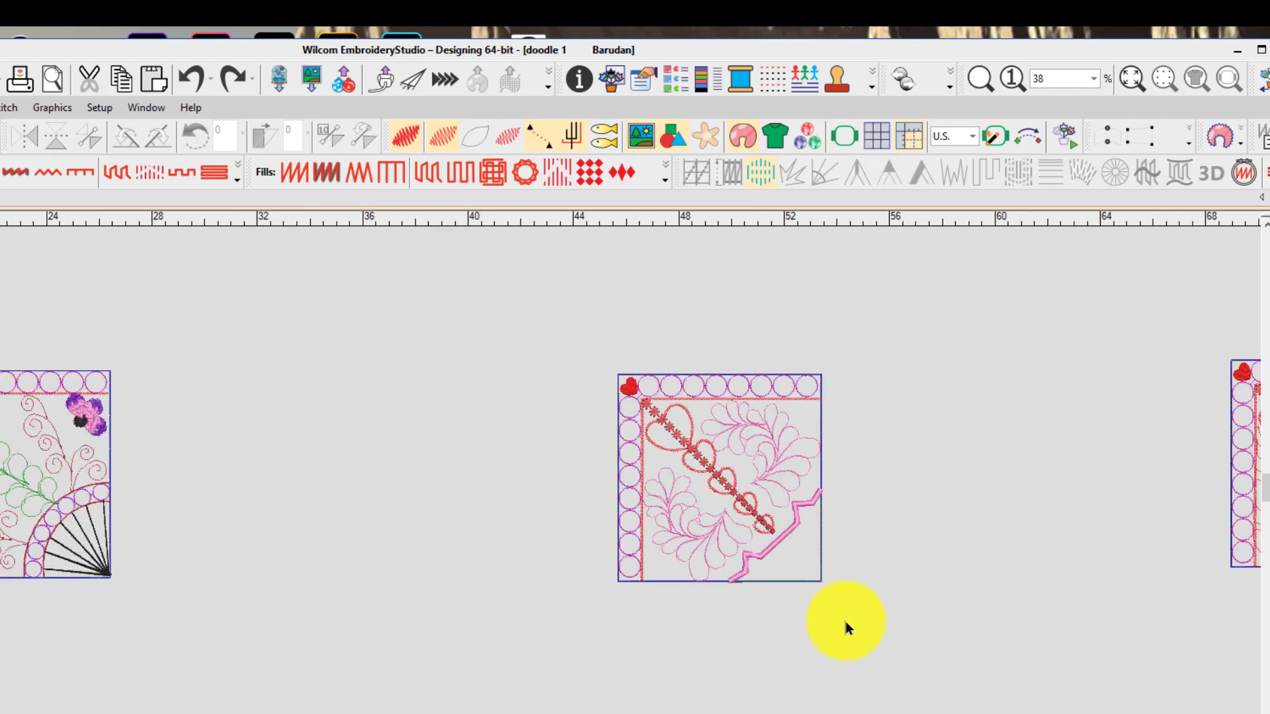
pyautogui.scroll(1, 812, 574)
pyautogui.scroll(1, 482, 474)
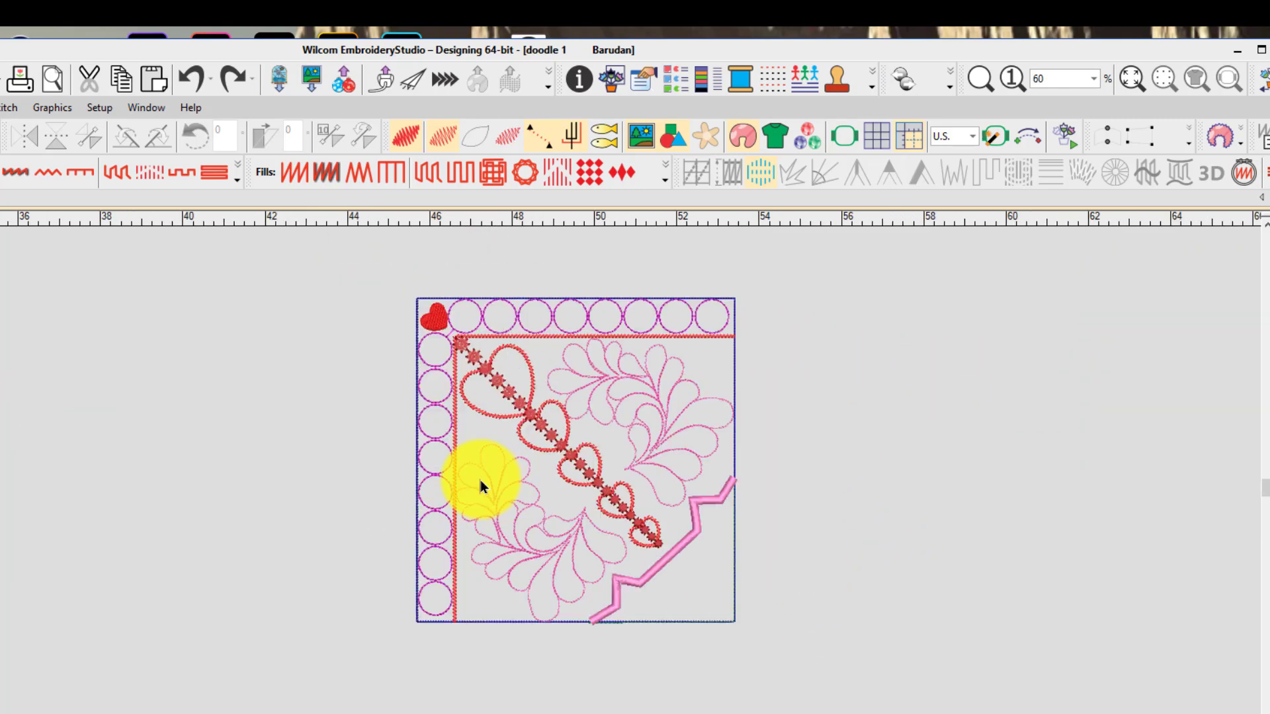
pyautogui.scroll(2, 477, 487)
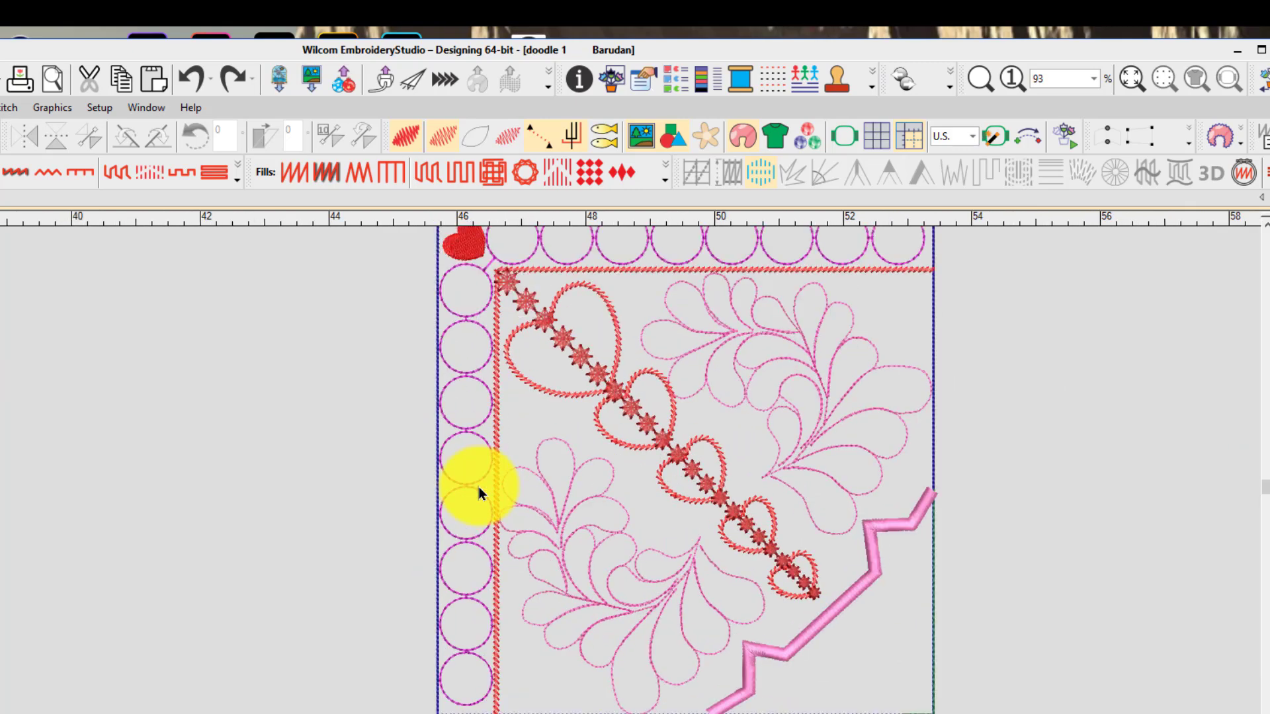
pyautogui.scroll(-1, 688, 519)
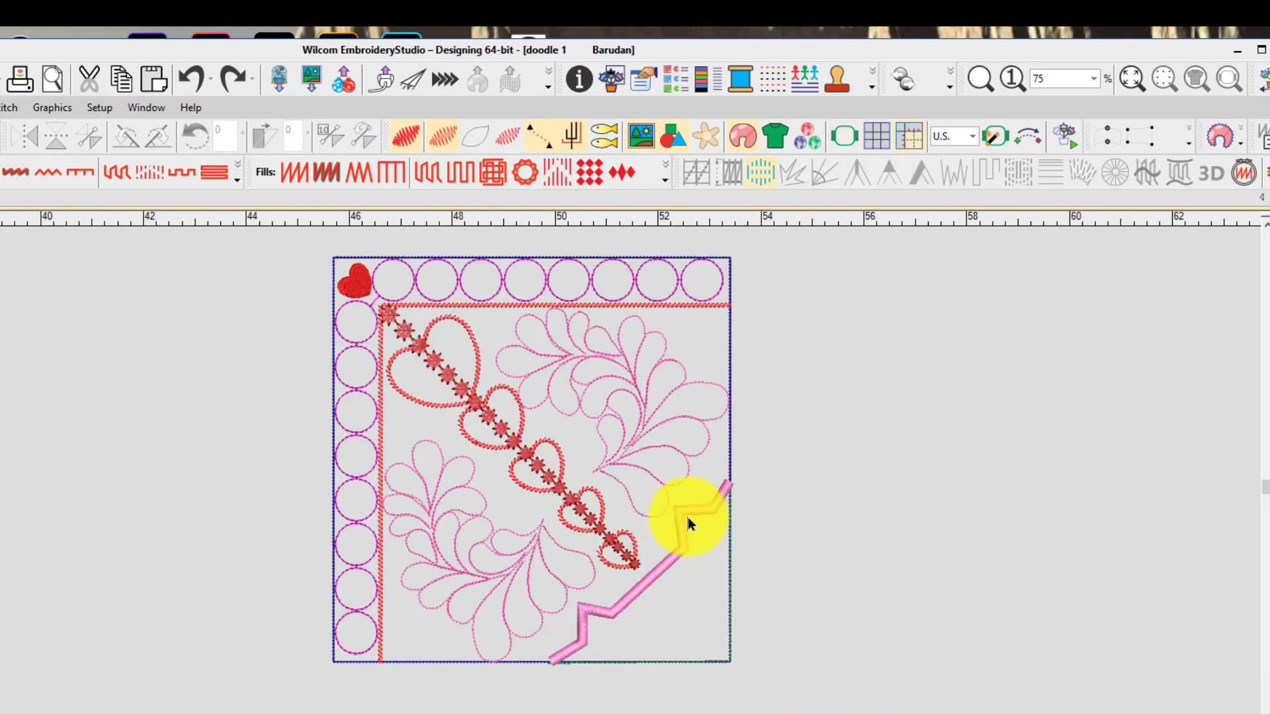
pyautogui.scroll(-1, 532, 506)
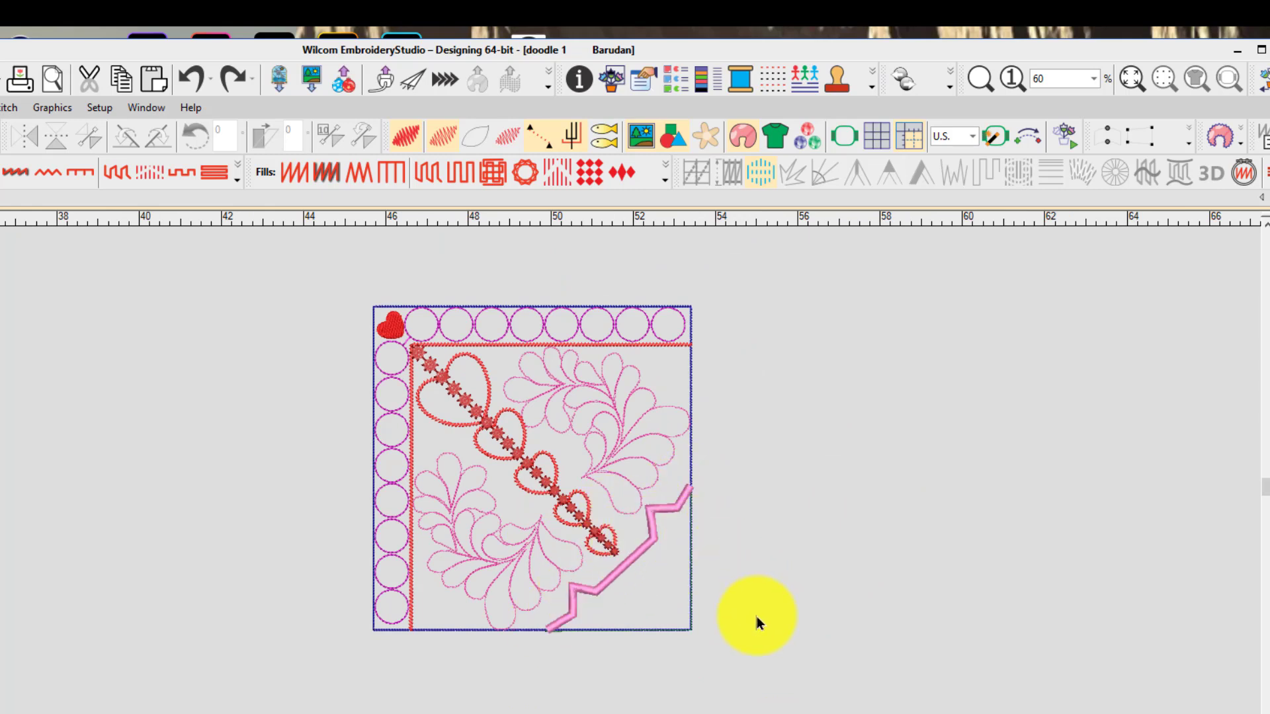
# Mirror-copy the heart and pink feather block about its lower-right corner into a four-block layout, merging the overlapped objects
pyautogui.moveTo(760, 669); pyautogui.dragTo(335, 287)
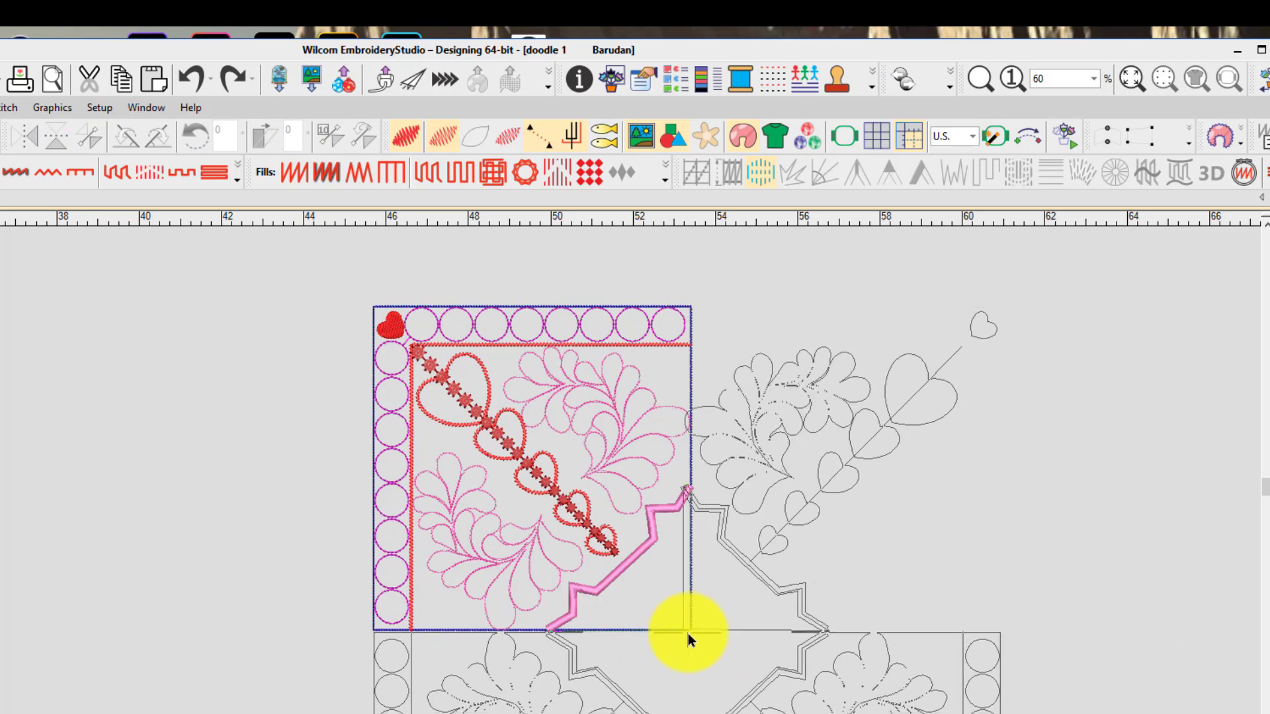
pyautogui.click(689, 633)
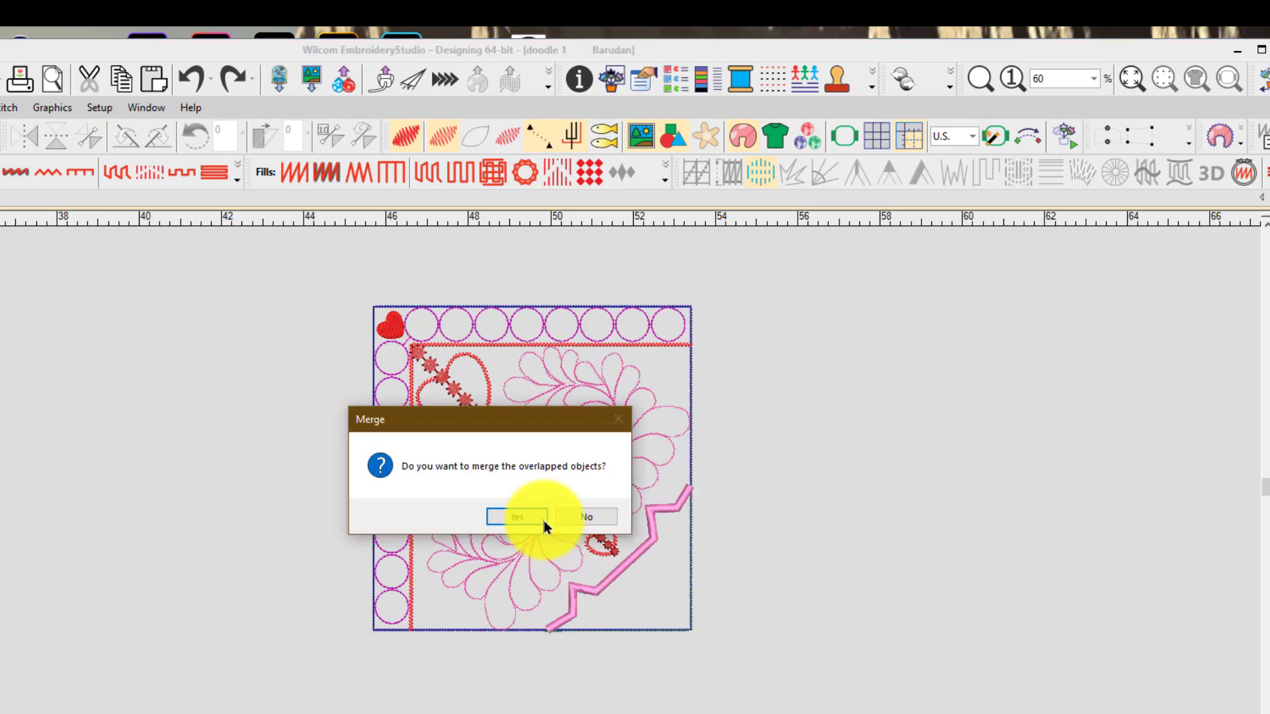
pyautogui.click(521, 516)
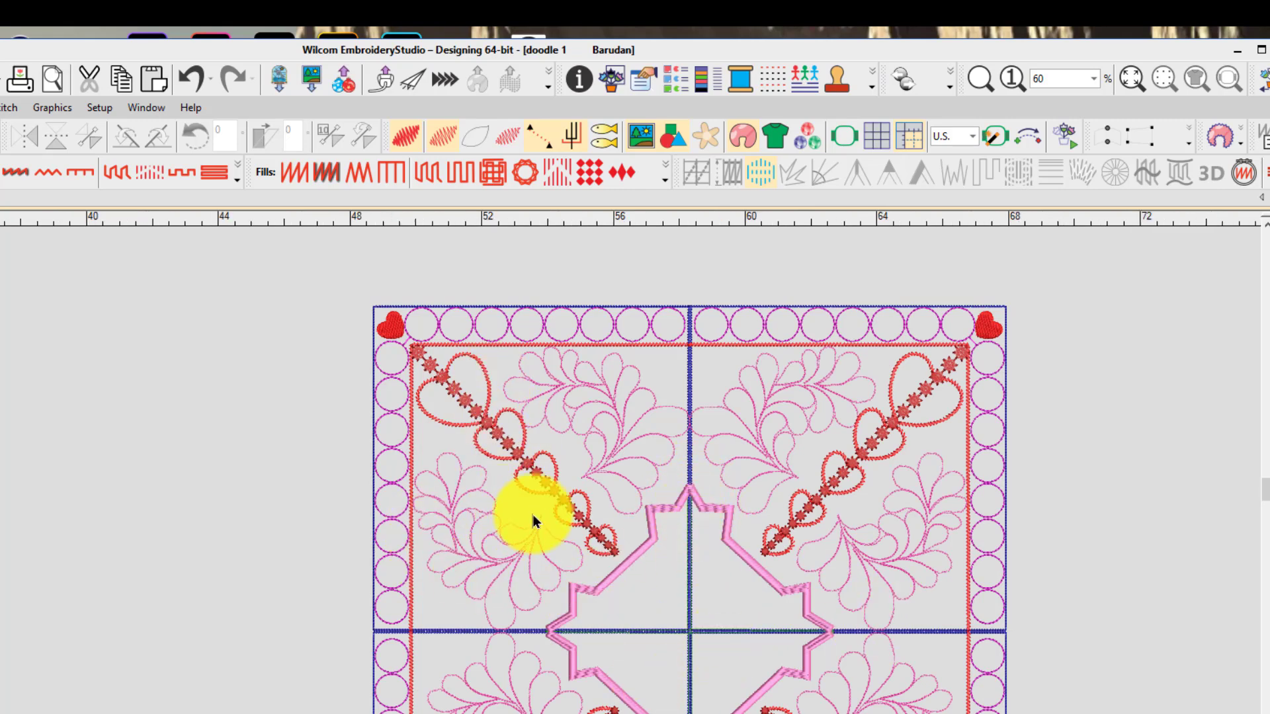
pyautogui.scroll(-2, 534, 510)
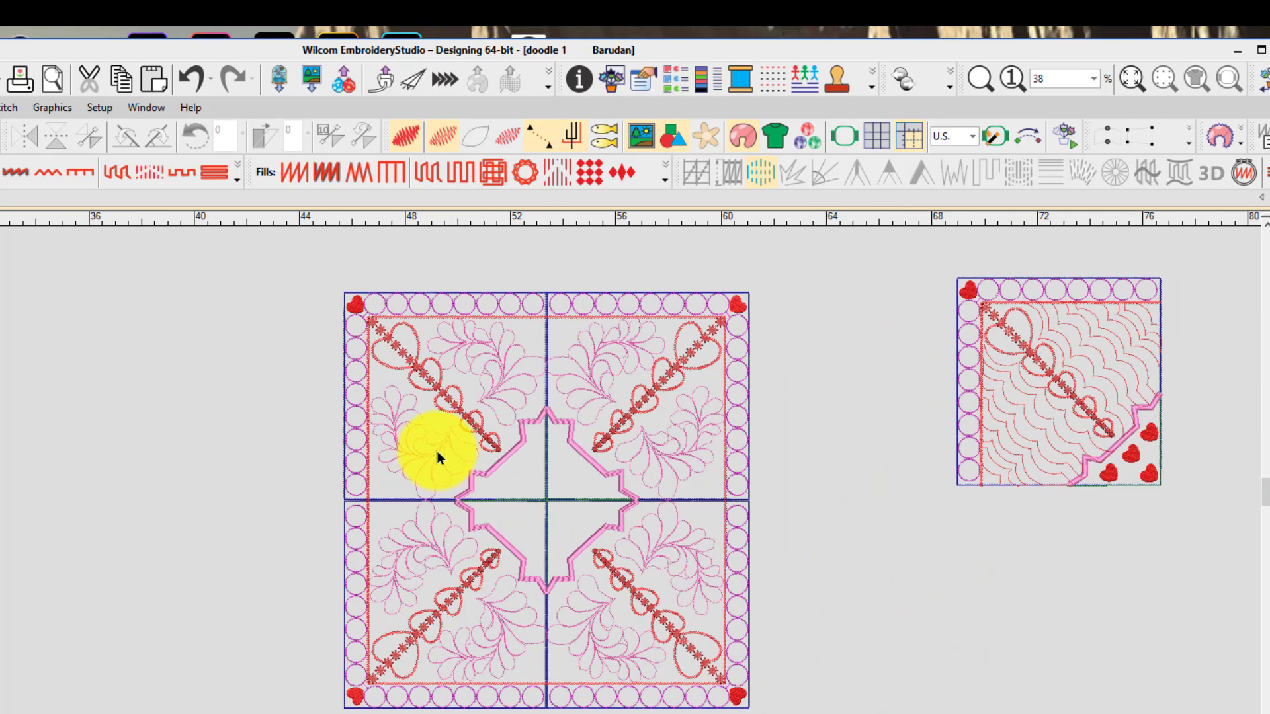
pyautogui.scroll(1, 438, 451)
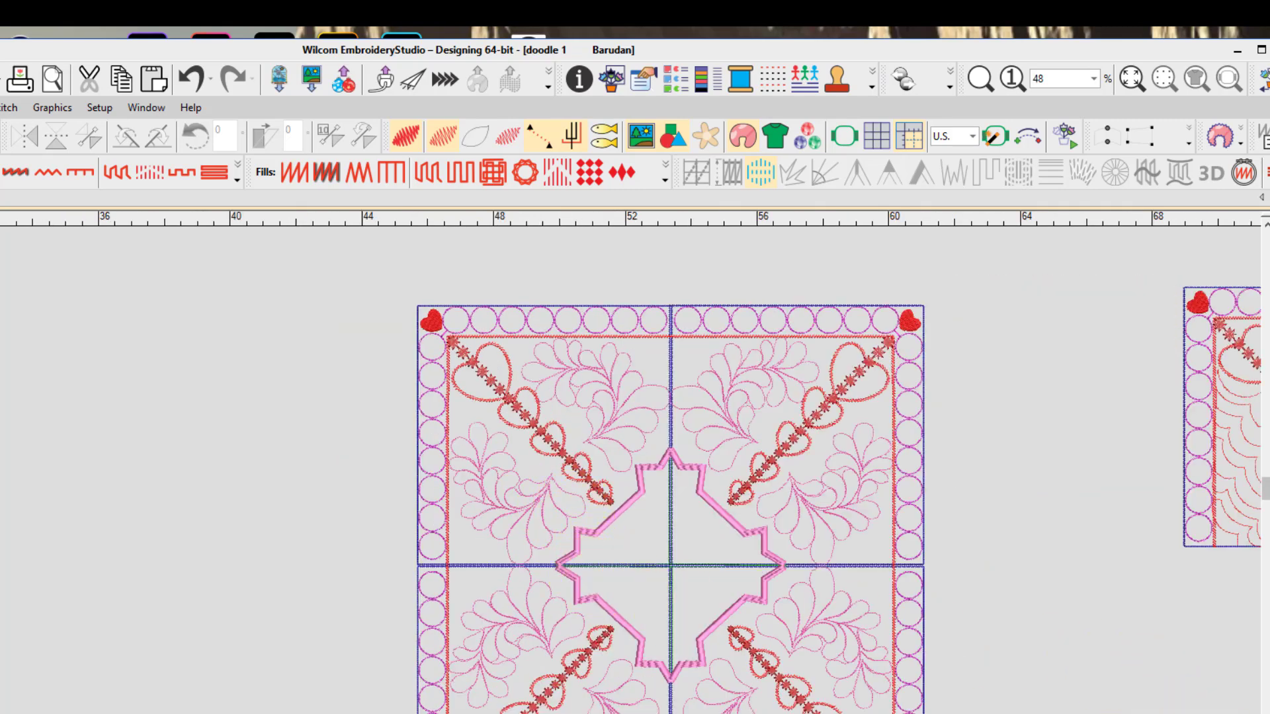
# Check the heart and feather layout's stitches and connectors without TrueView, restore TrueView, and undo the mirrored copies
pyautogui.scroll(-1, 670, 472)
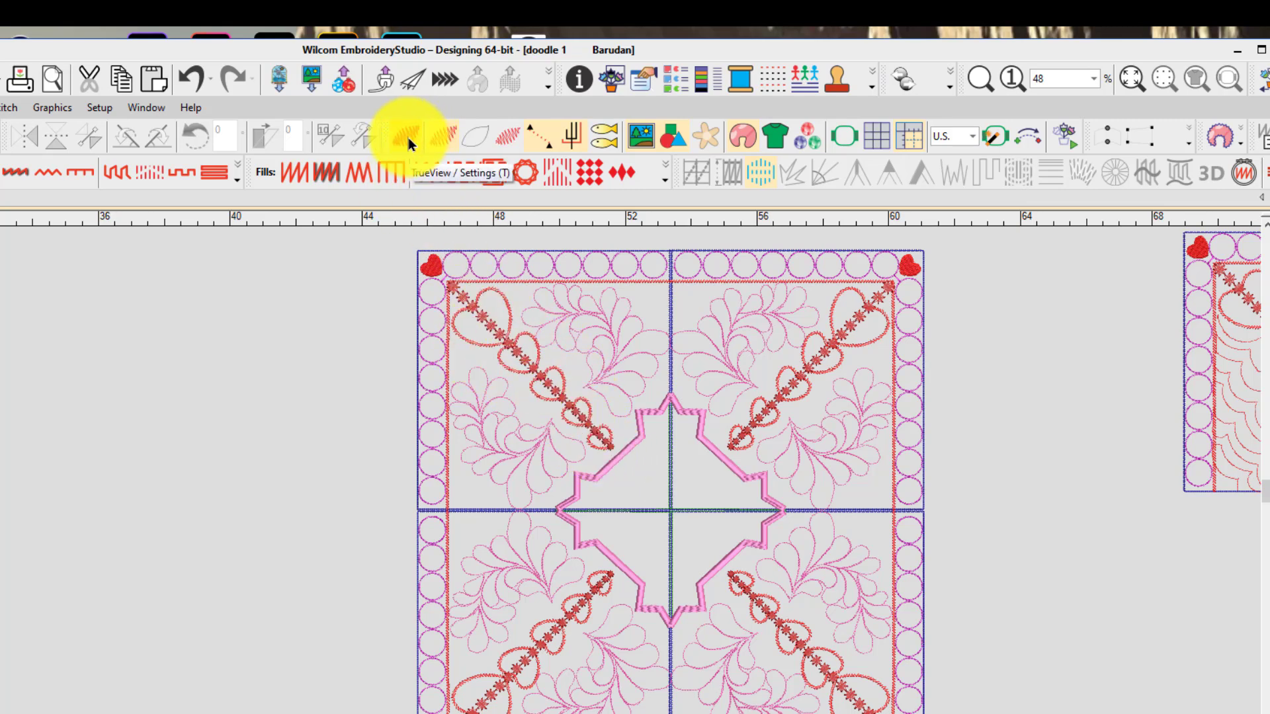
pyautogui.hotkey('ctrl', 'a')
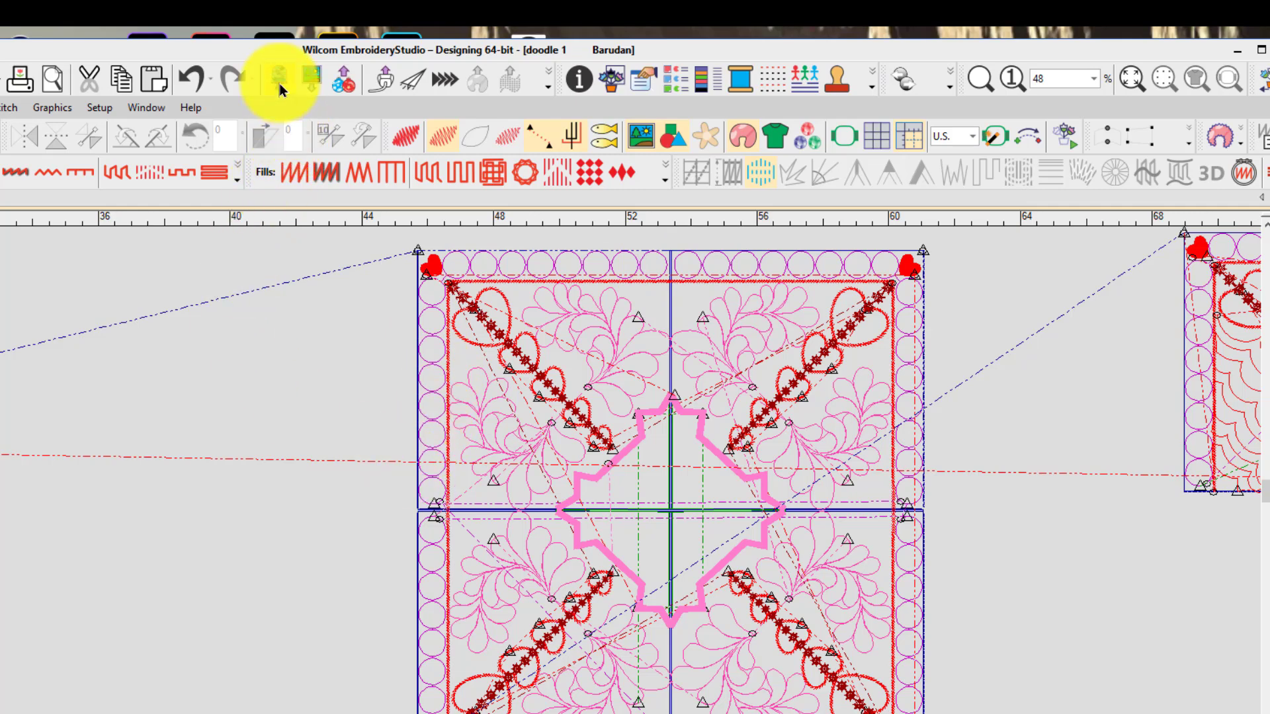
pyautogui.click(398, 142)
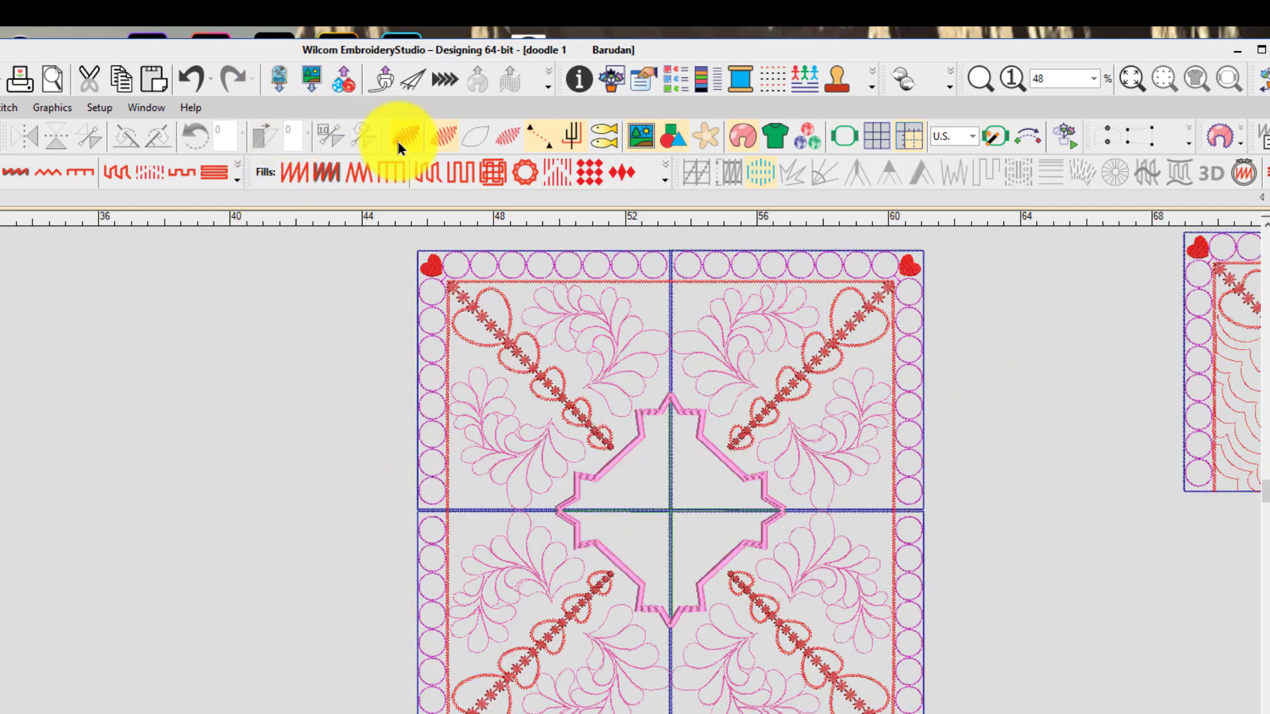
pyautogui.click(193, 79)
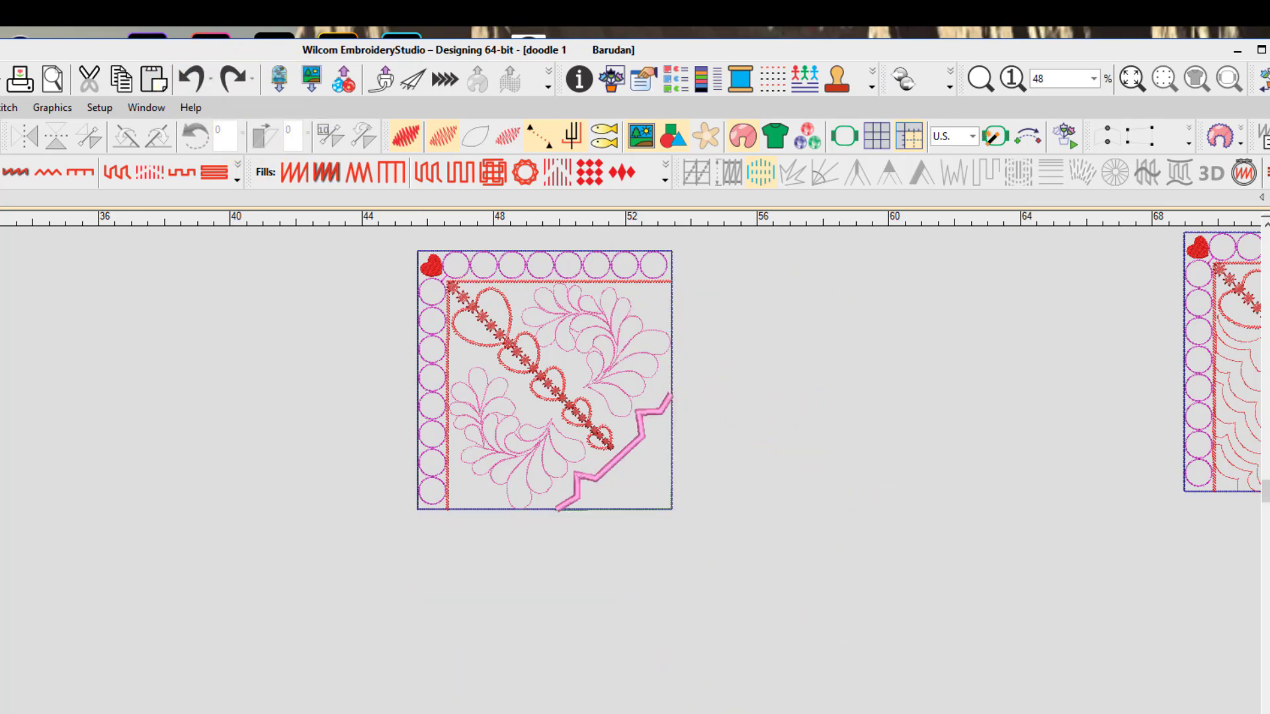
# Mirror-copy the scalloped block with corner hearts about its lower-right corner into a four-block layout
pyautogui.hscroll(10, 635, 371)
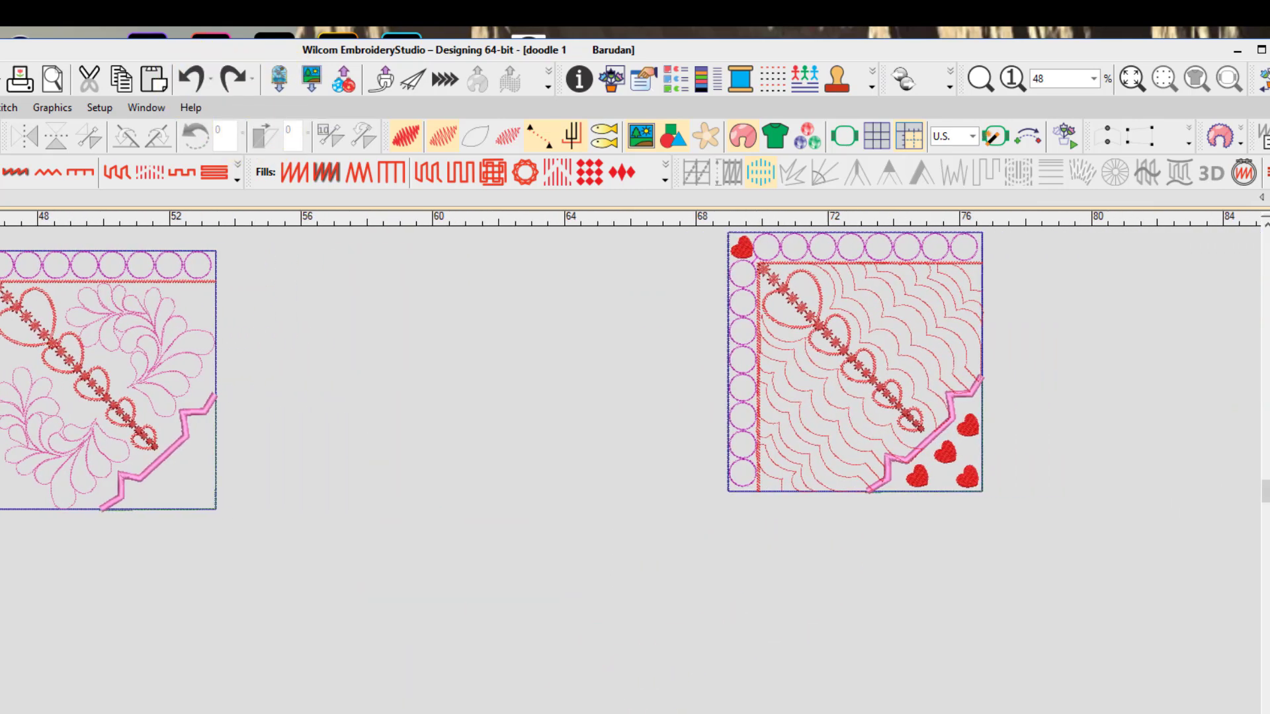
pyautogui.click(1264, 227)
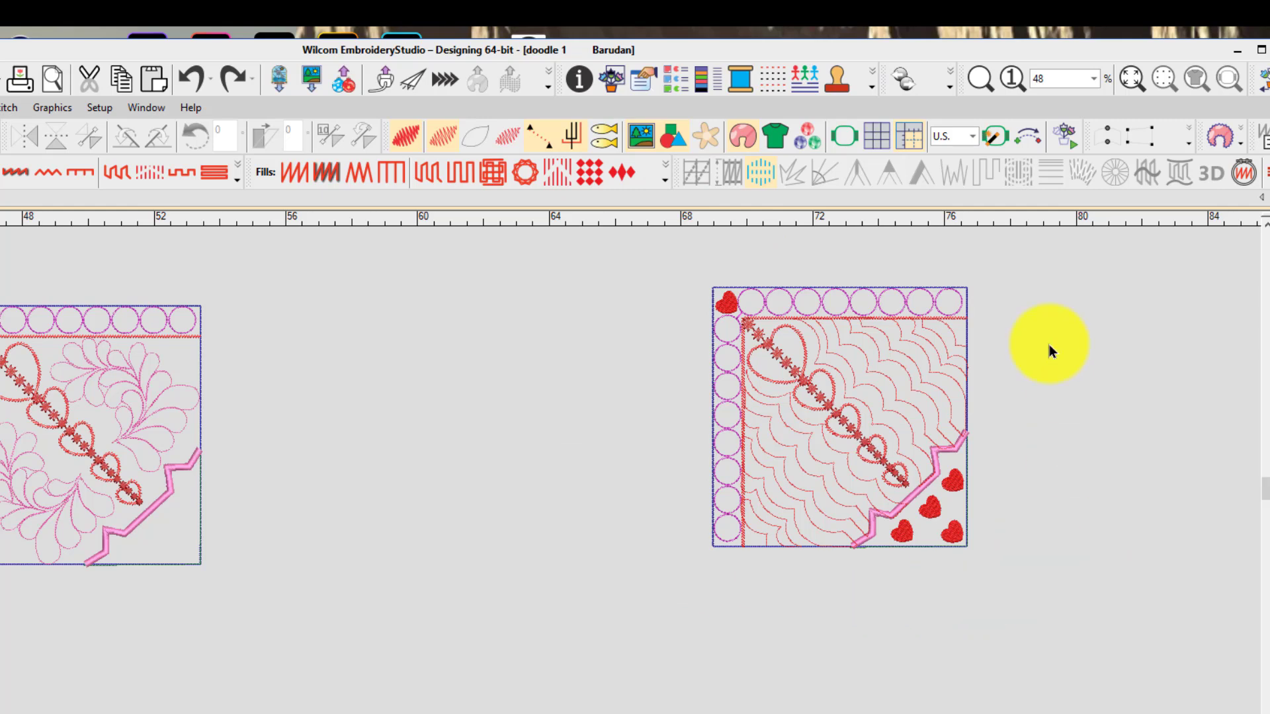
pyautogui.moveTo(1010, 578); pyautogui.dragTo(870, 576)
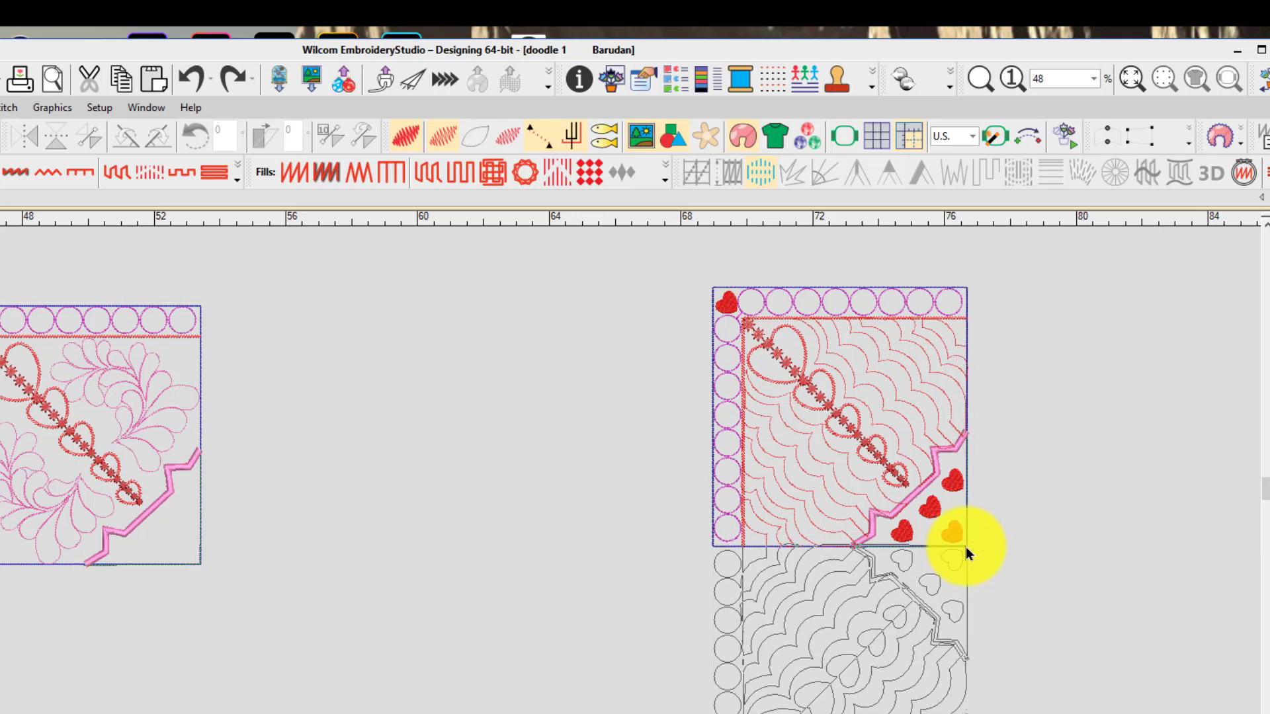
pyautogui.click(966, 548)
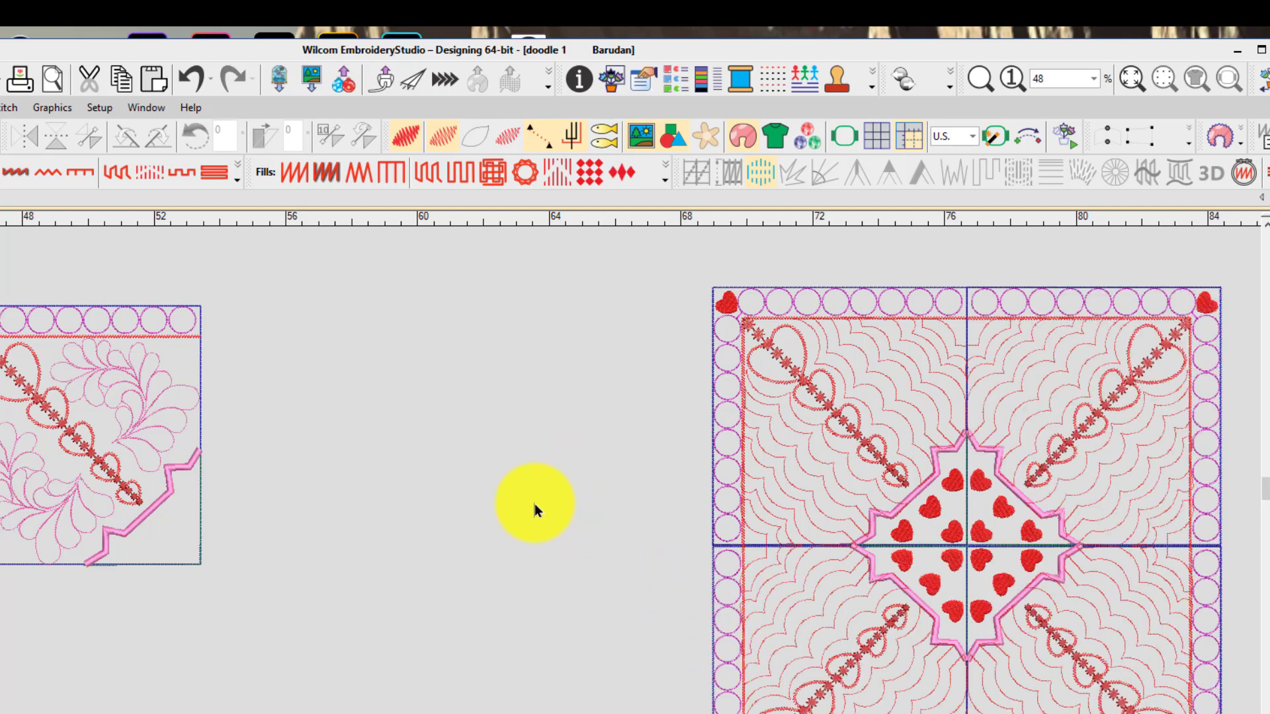
# Examine the scalloped four-block layout and its central hearts closely, and undo the mirrored copies
pyautogui.scroll(-2, 604, 490)
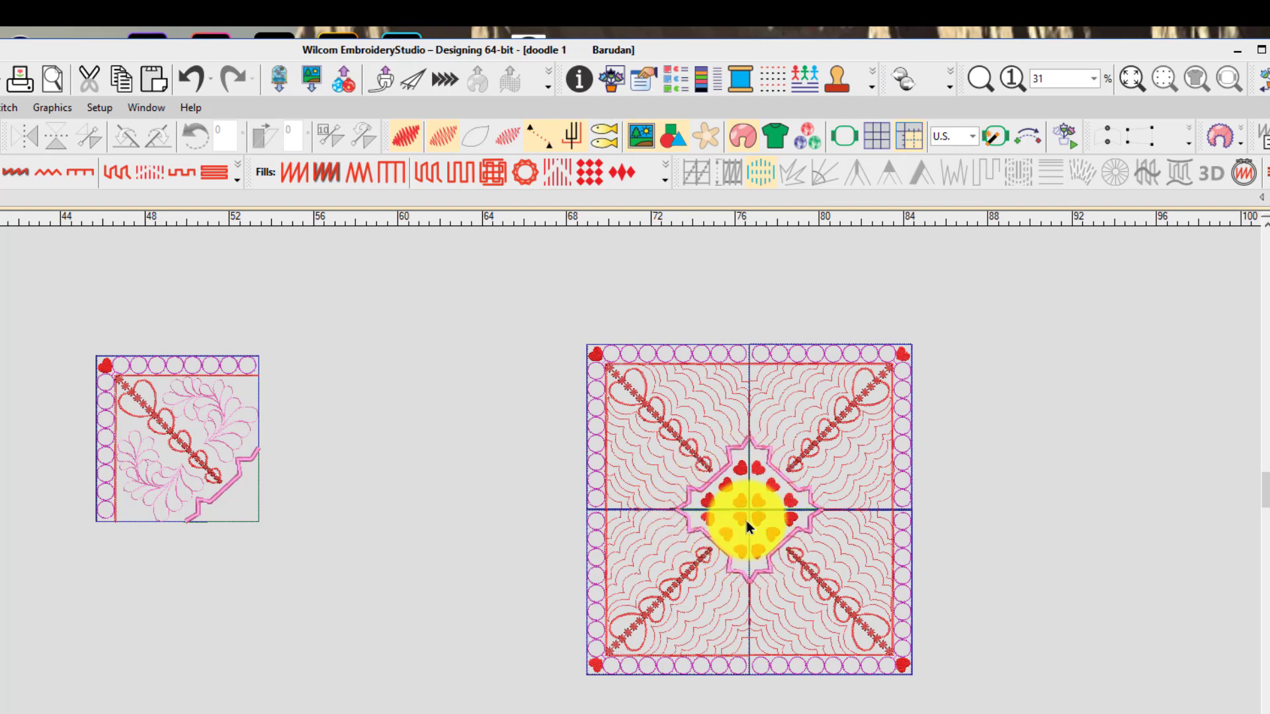
pyautogui.scroll(1, 746, 521)
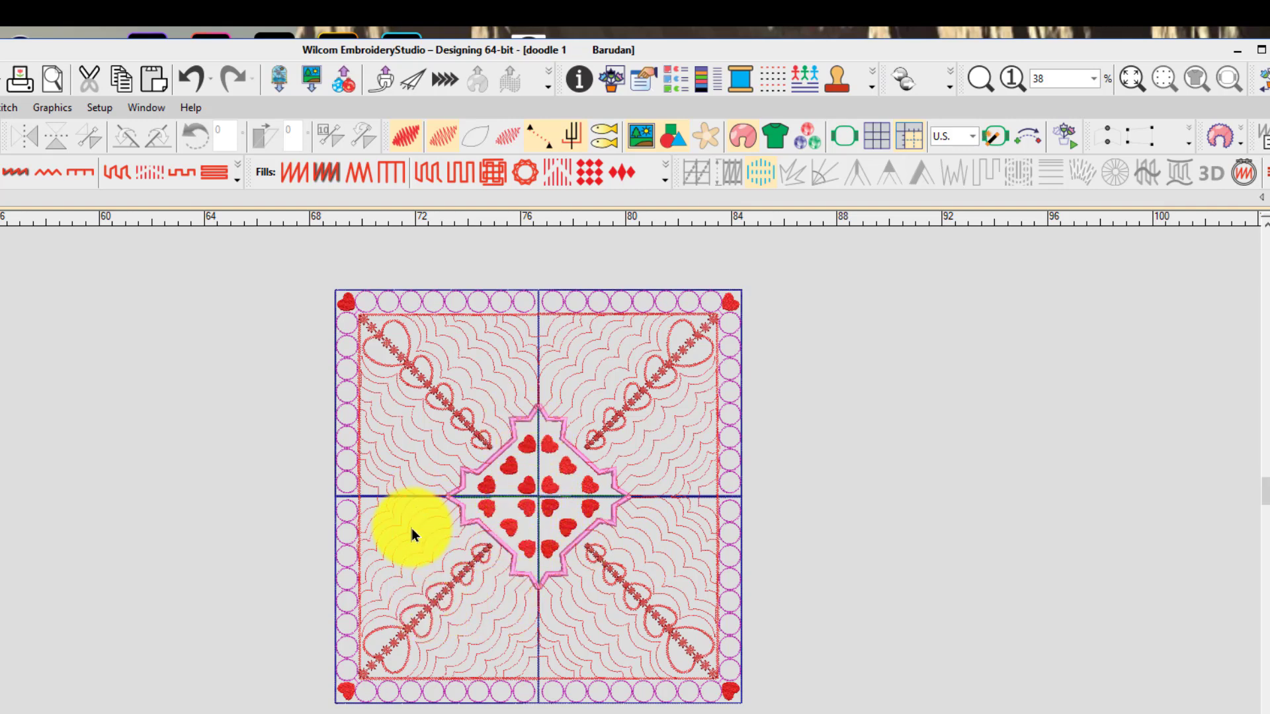
pyautogui.scroll(1, 411, 527)
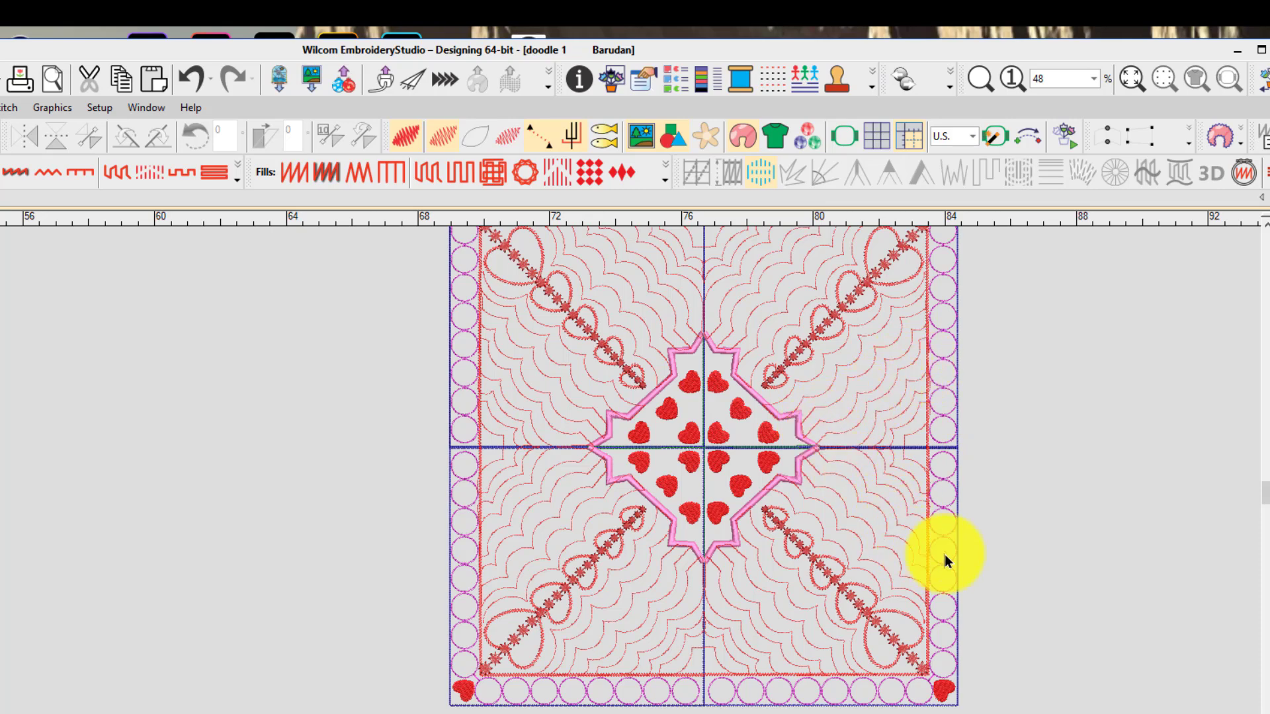
pyautogui.scroll(2, 522, 502)
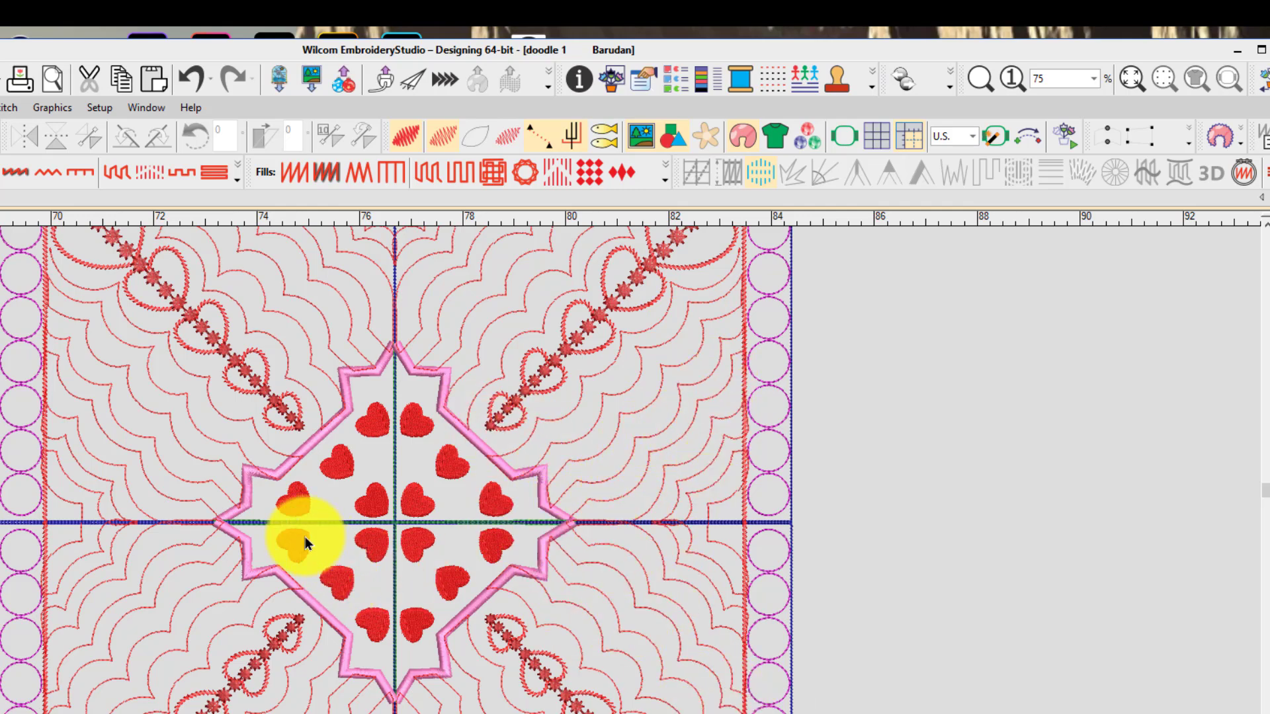
pyautogui.scroll(-2, 304, 537)
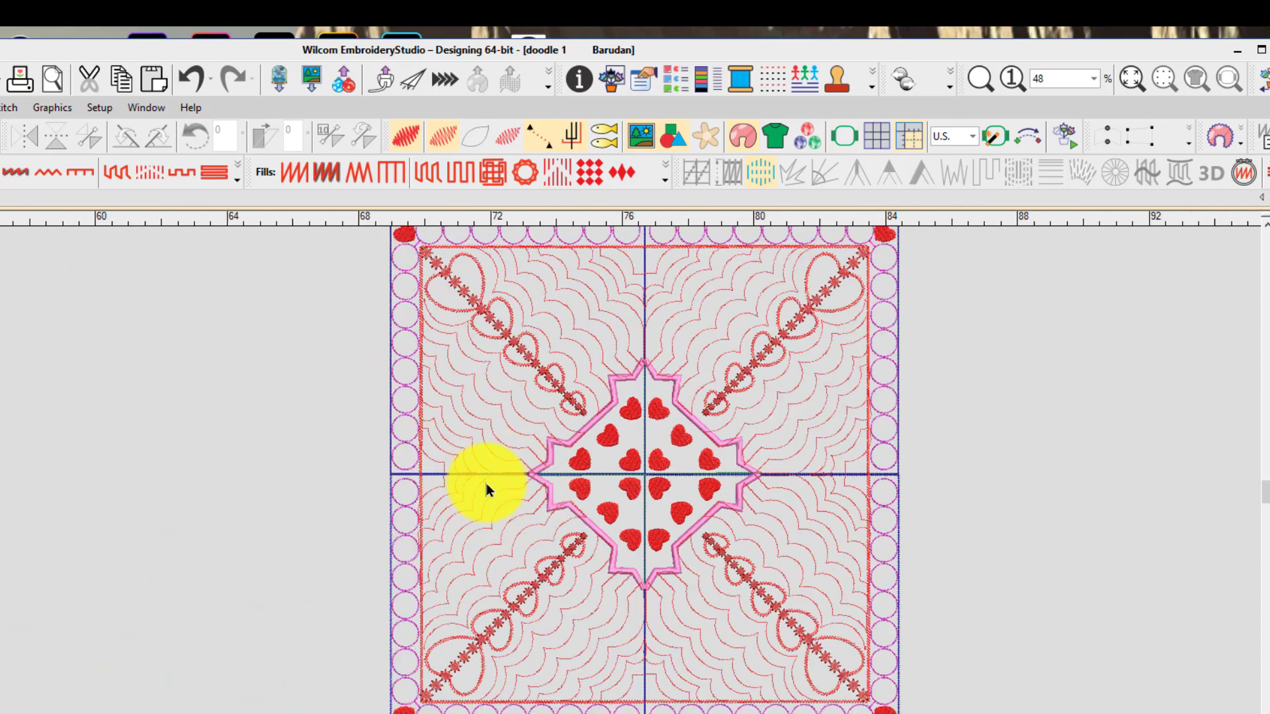
pyautogui.scroll(1, 486, 488)
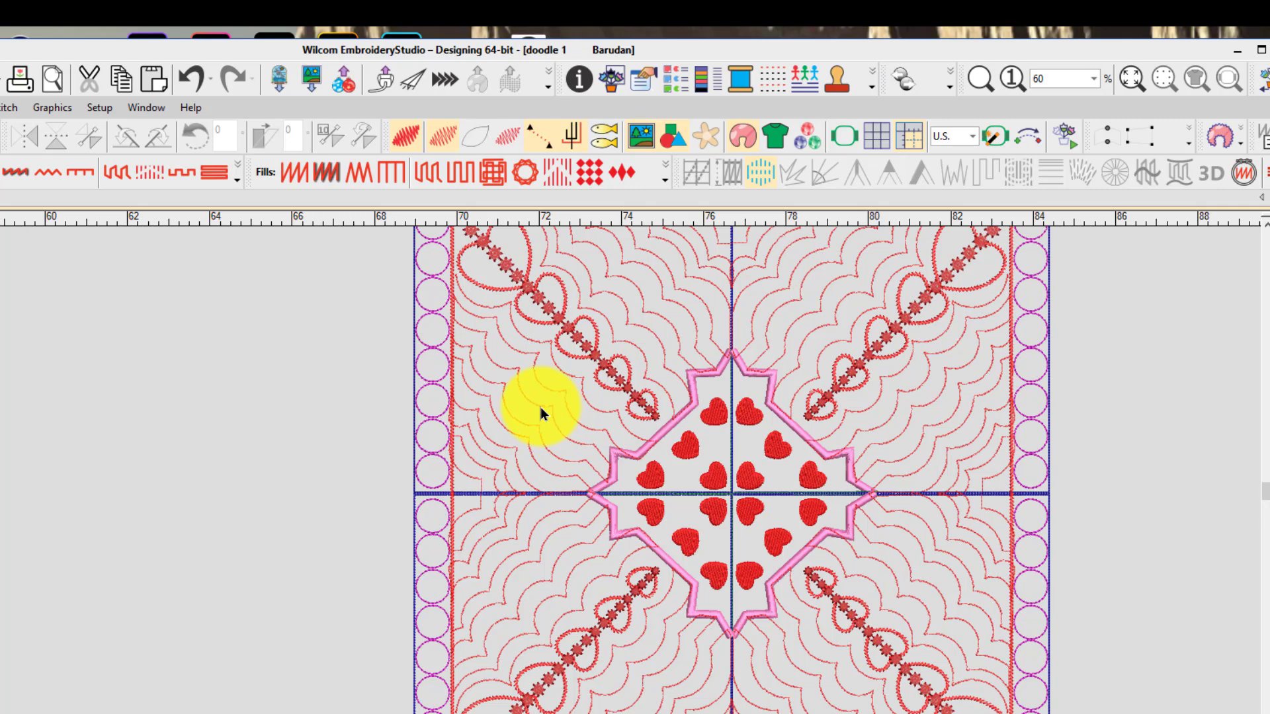
pyautogui.scroll(-4, 538, 403)
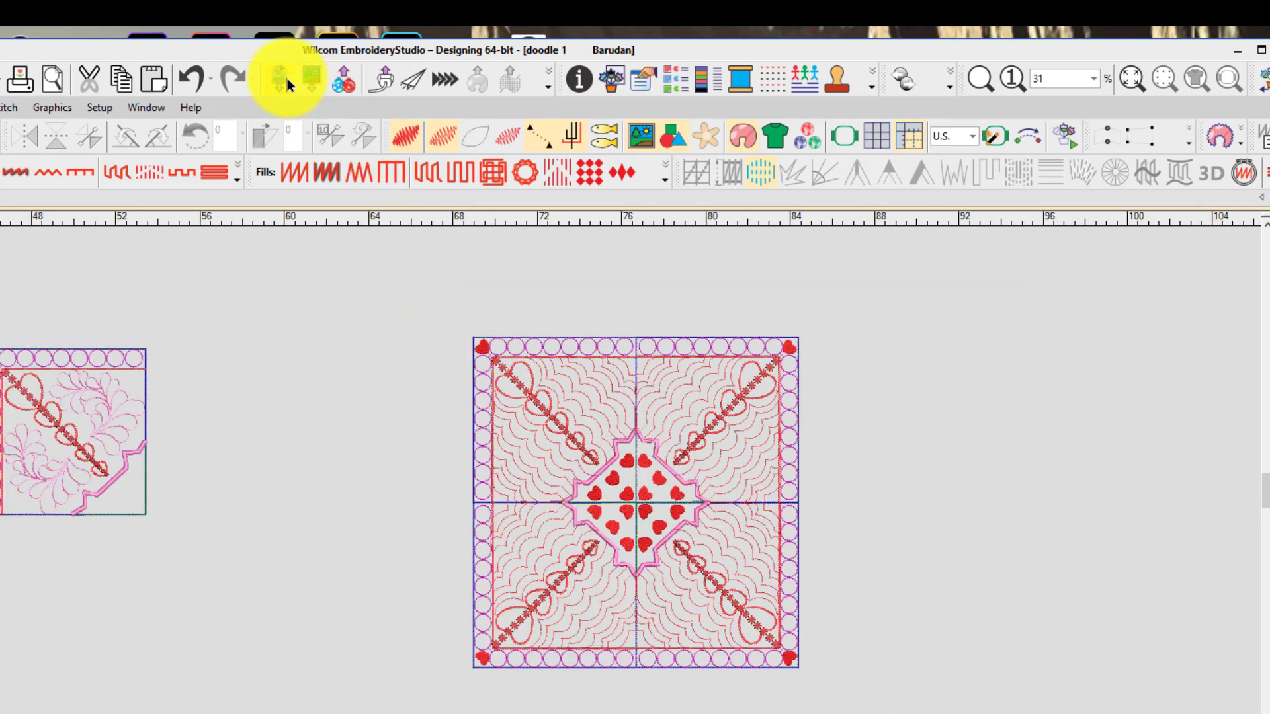
pyautogui.click(189, 77)
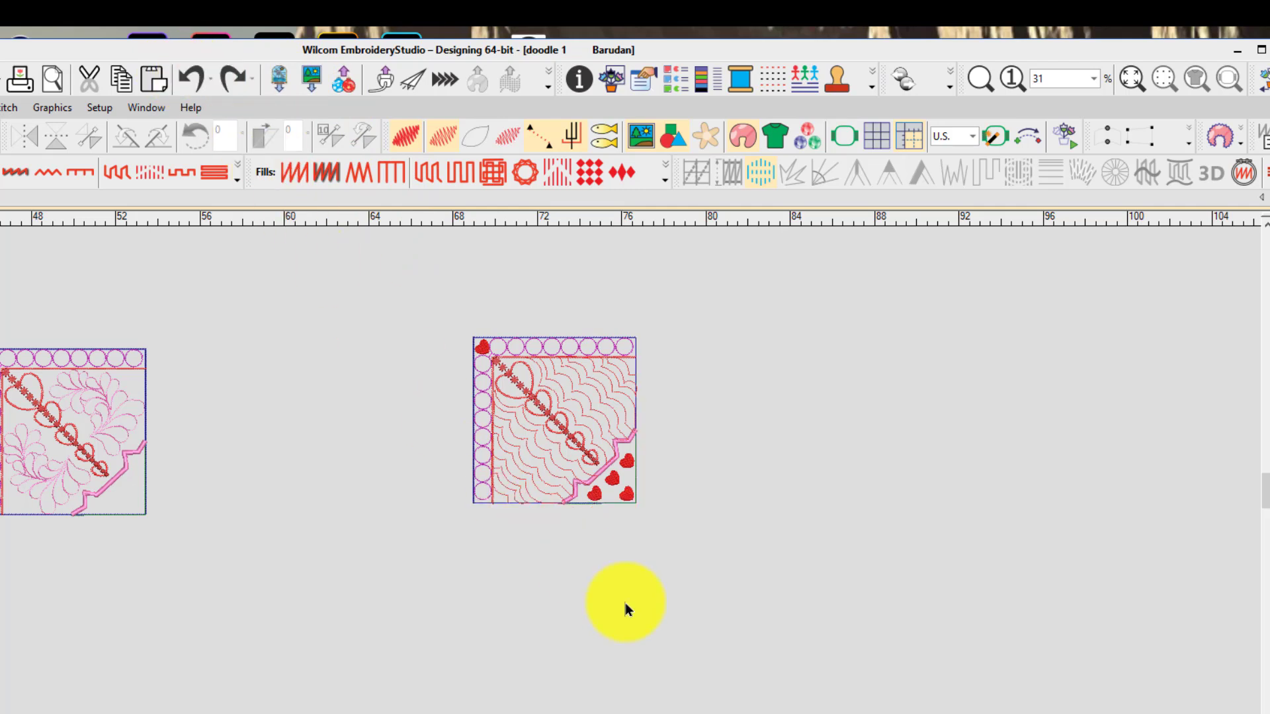
# Select the scalloped block with corner hearts and view it alongside the other sample blocks
pyautogui.moveTo(708, 561); pyautogui.dragTo(430, 280)
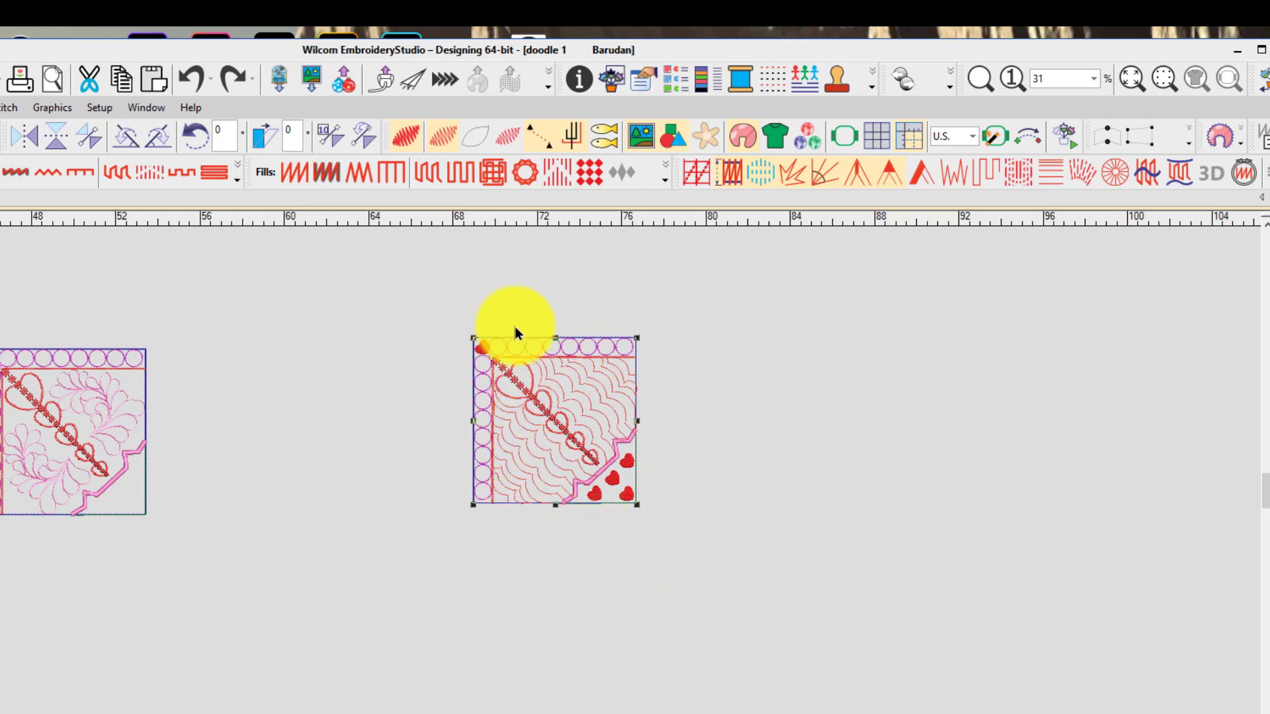
pyautogui.scroll(2, 537, 455)
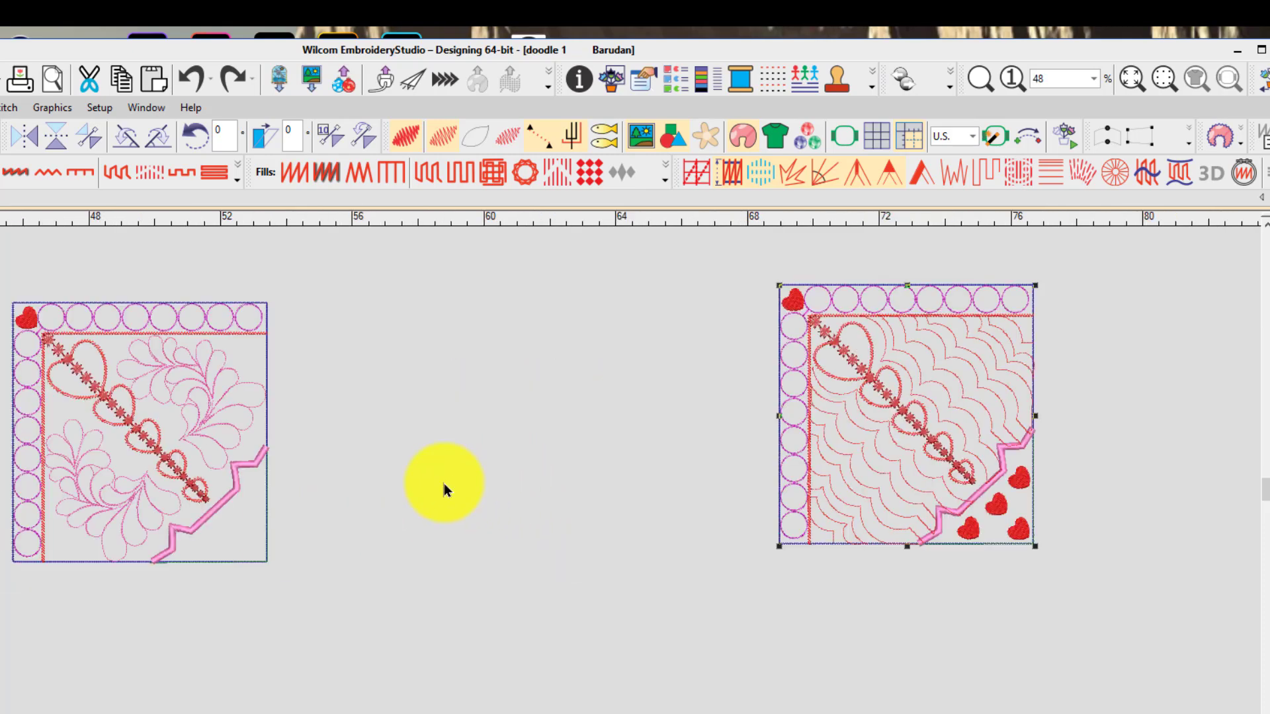
pyautogui.scroll(-3, 443, 483)
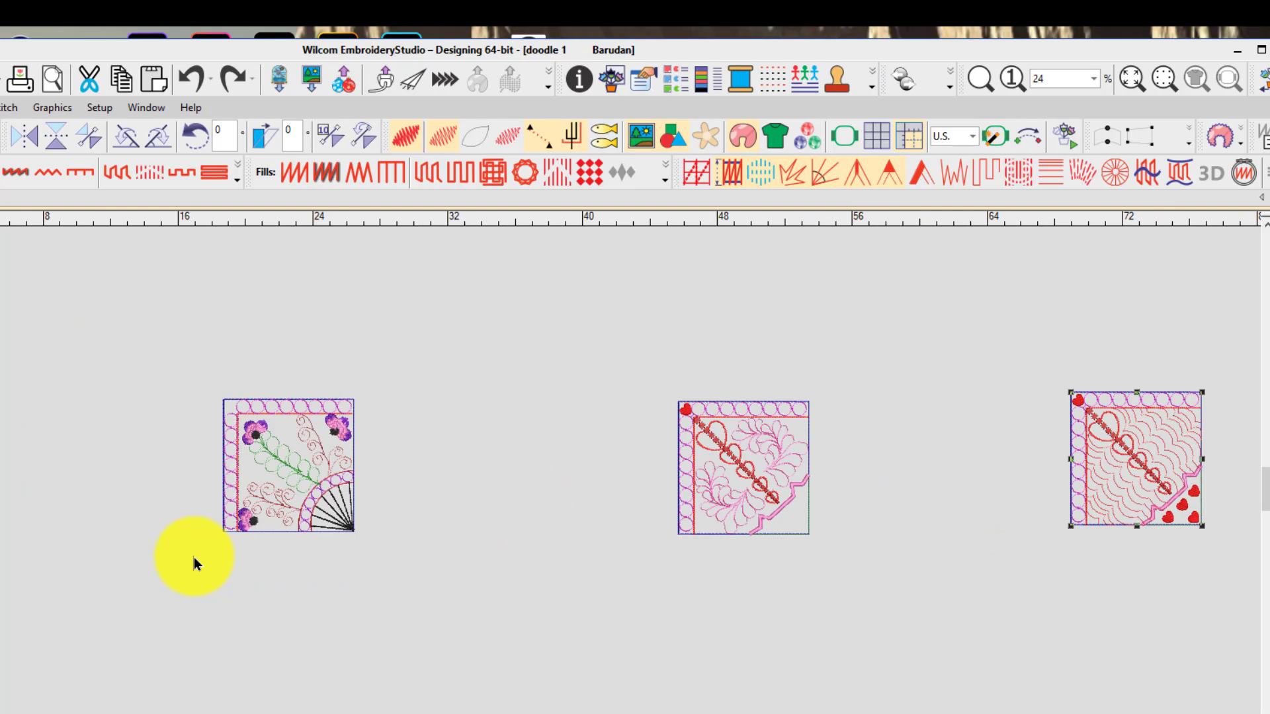
# Move the red feather block with pink flowers to the empty area on the far side of the doodle photo
pyautogui.scroll(1, 522, 469)
pyautogui.scroll(-2, 478, 511)
pyautogui.scroll(1, 652, 513)
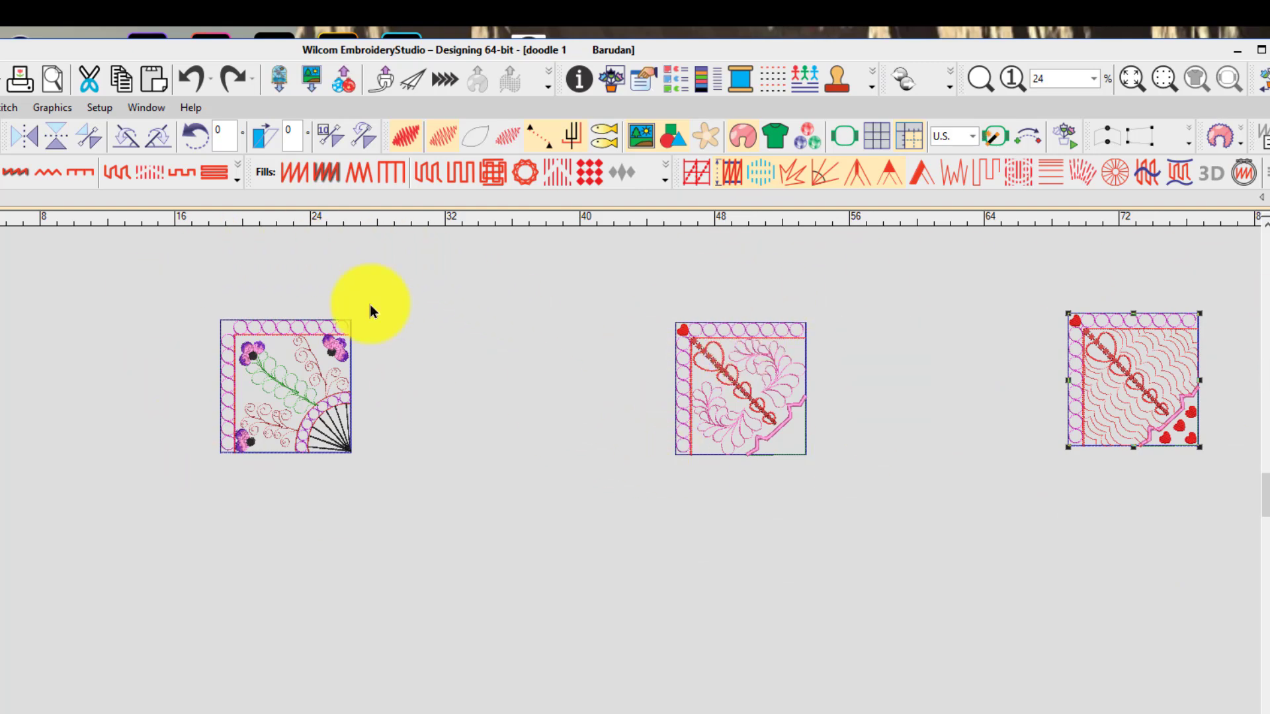
pyautogui.scroll(-3, 453, 539)
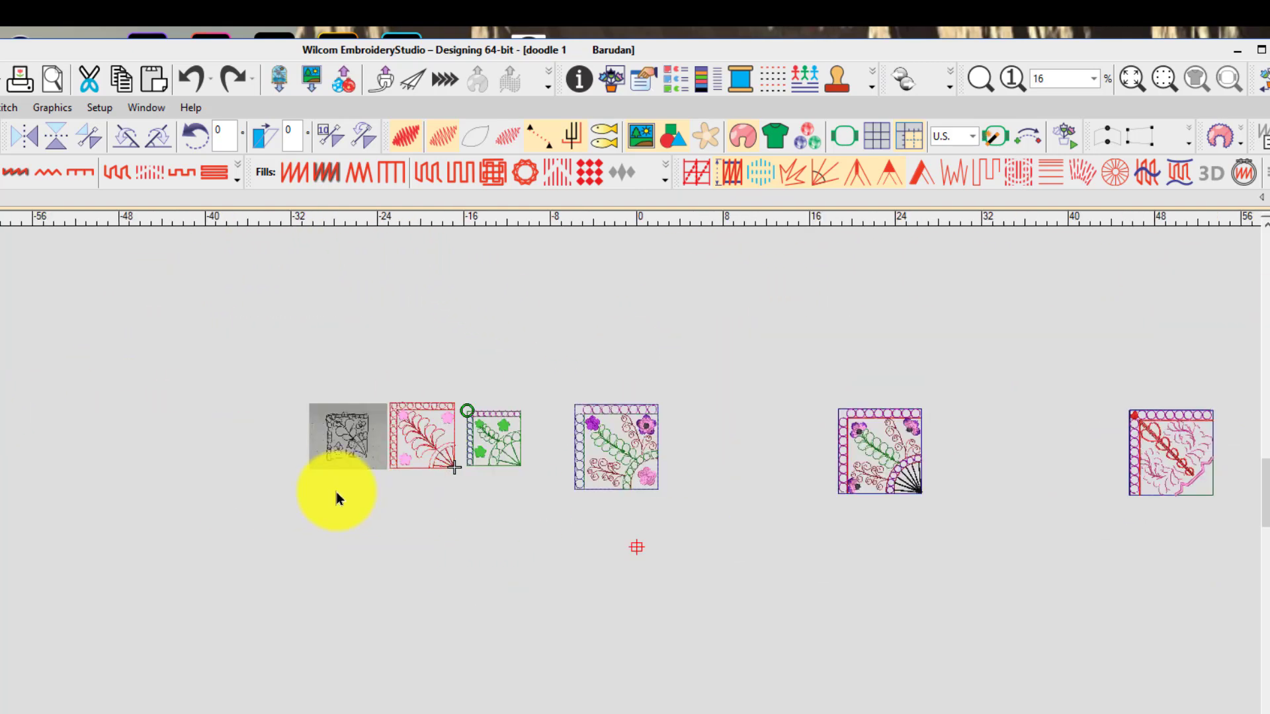
pyautogui.scroll(2, 344, 423)
pyautogui.scroll(1, 666, 497)
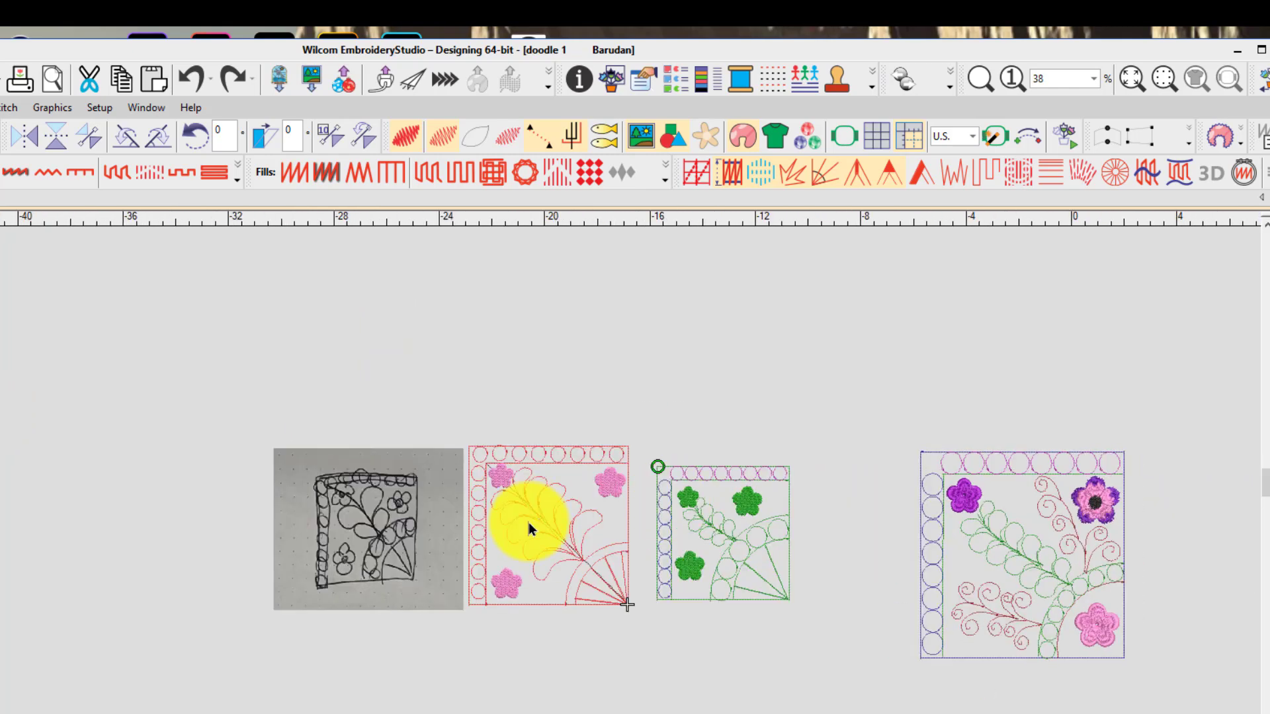
pyautogui.moveTo(452, 425); pyautogui.dragTo(640, 628)
pyautogui.moveTo(592, 542); pyautogui.dragTo(137, 412)
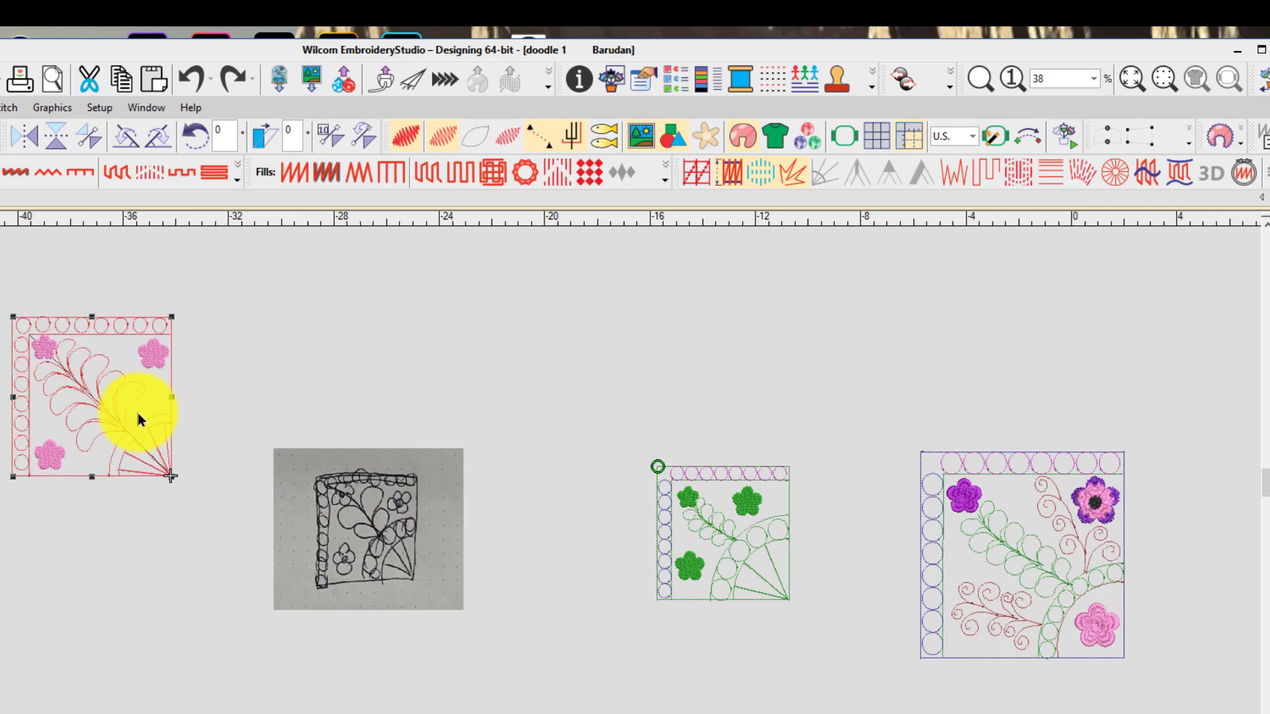
pyautogui.click(244, 562)
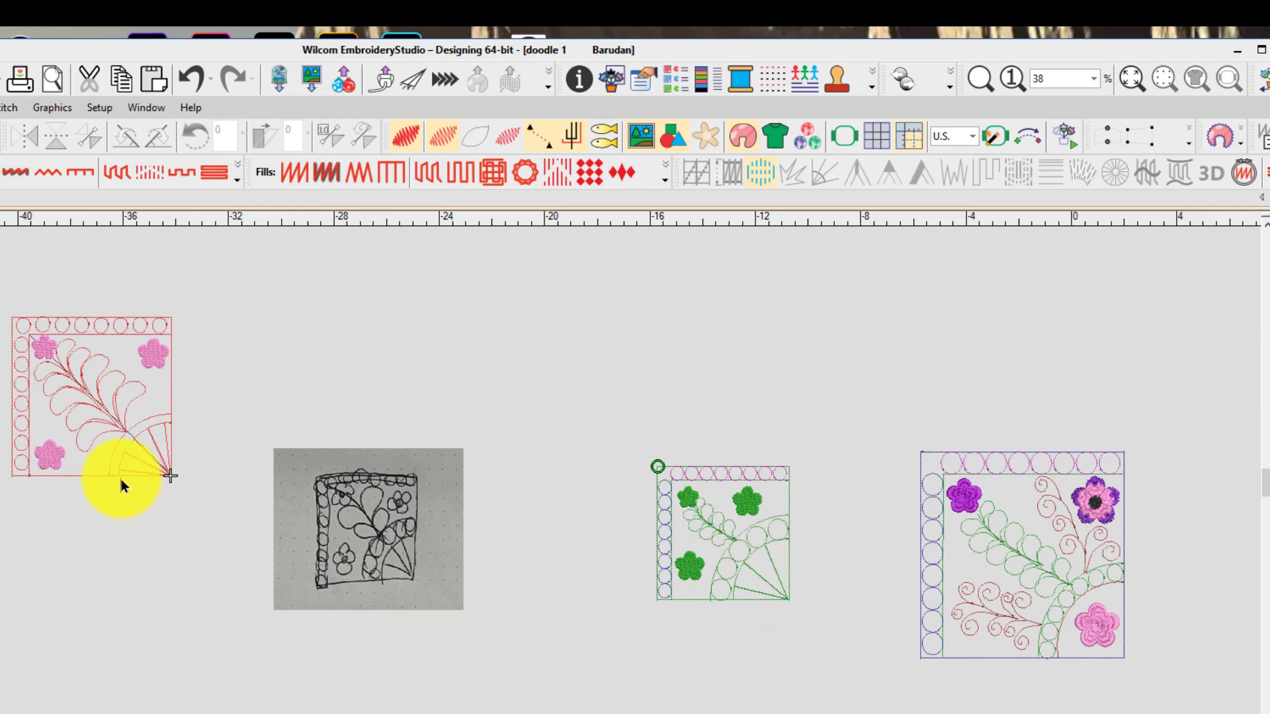
# Close up the four circles at the right end of the red block's top border so they touch side by side
pyautogui.moveTo(5, 294); pyautogui.dragTo(225, 529)
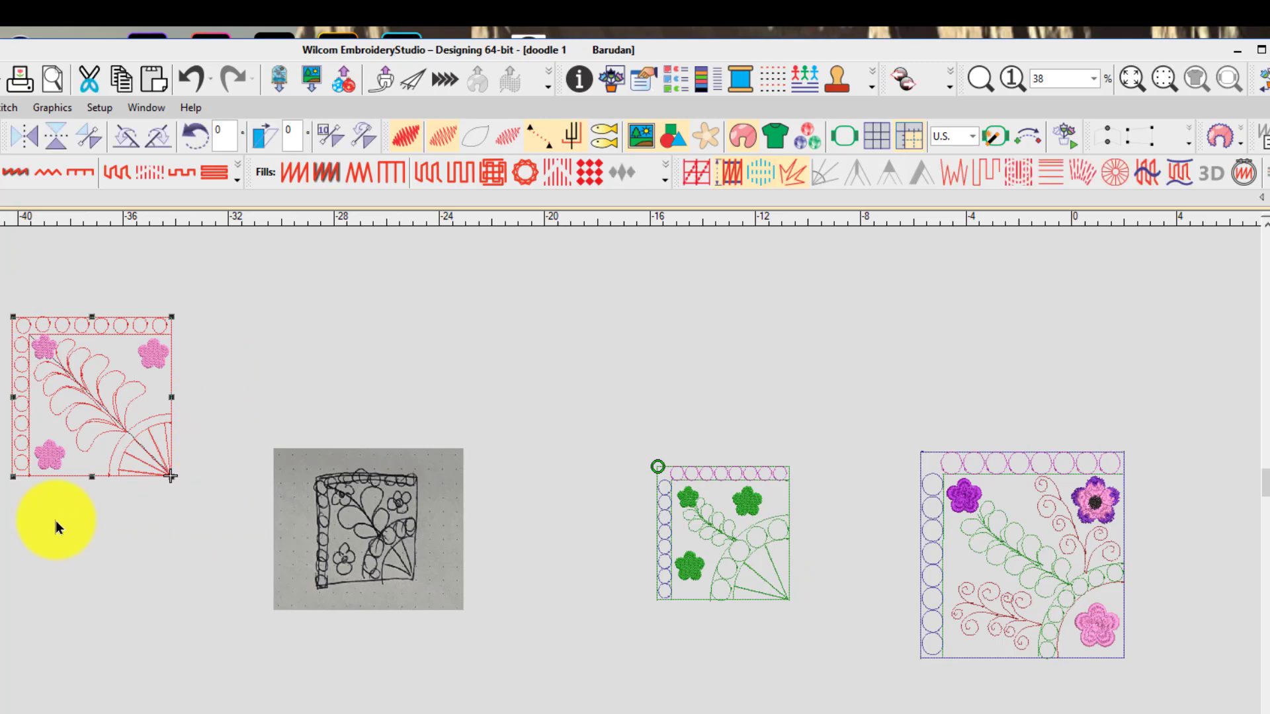
pyautogui.hotkey('shift', '0')
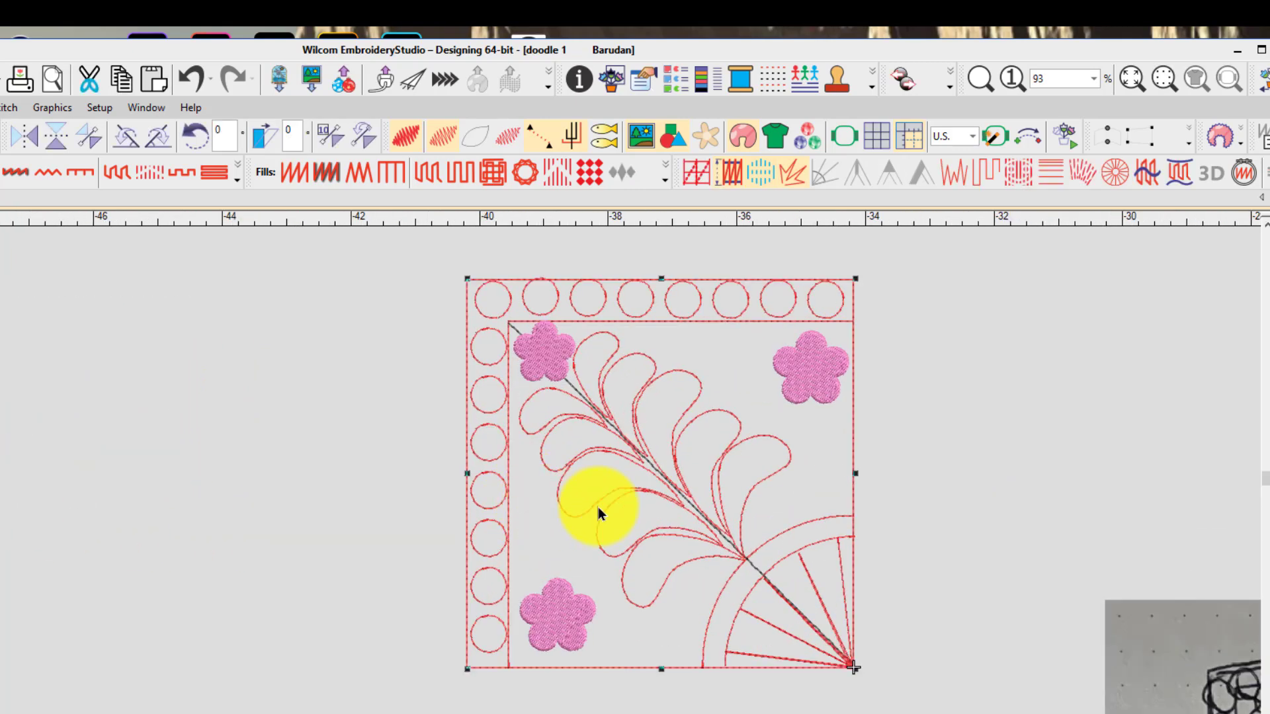
pyautogui.scroll(1, 610, 503)
pyautogui.scroll(-1, 610, 502)
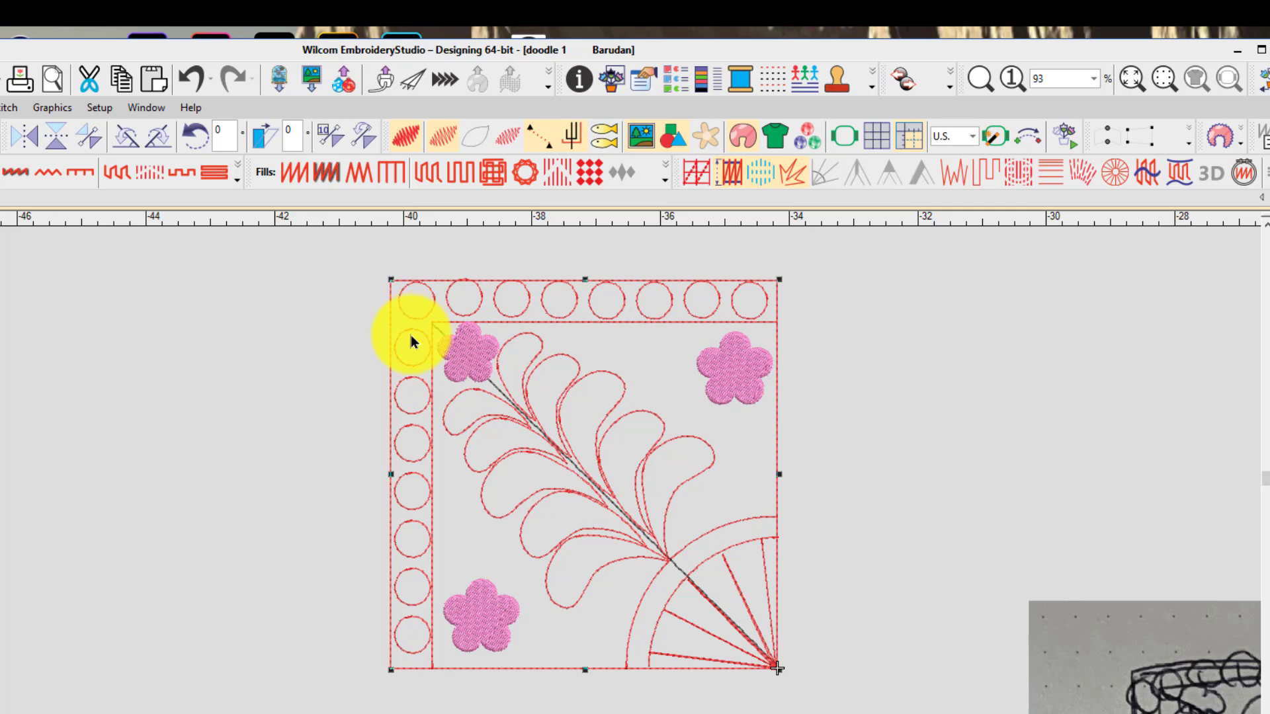
pyautogui.click(870, 402)
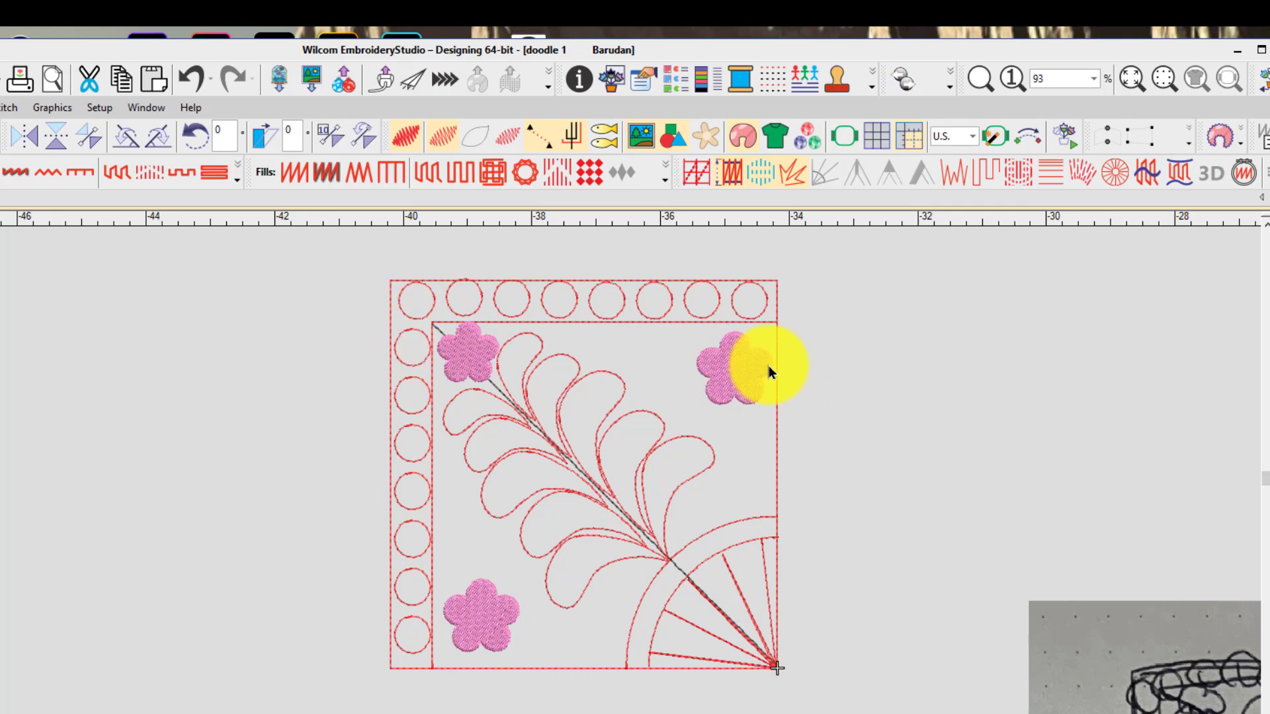
pyautogui.click(706, 311)
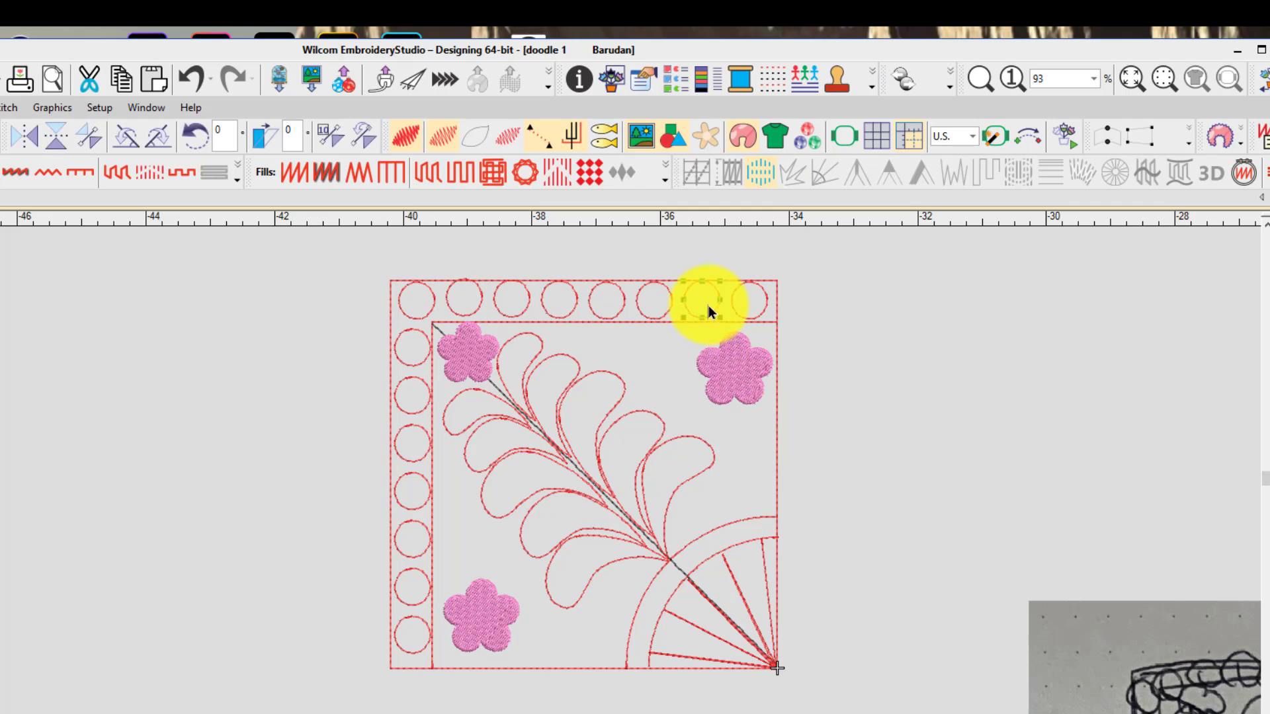
pyautogui.moveTo(705, 306)
pyautogui.mouseDown()
pyautogui.moveTo(696, 303)
pyautogui.moveTo(746, 304)
pyautogui.moveTo(665, 302)
pyautogui.moveTo(681, 301)
pyautogui.mouseUp()
pyautogui.click(701, 301)
pyautogui.click(661, 300)
pyautogui.click(625, 304)
pyautogui.moveTo(600, 302); pyautogui.dragTo(639, 303)
# Move the next three top-border circles over until each touches its neighbour, leaving the corner circle in place
pyautogui.moveTo(561, 299); pyautogui.dragTo(609, 299)
pyautogui.click(525, 295)
pyautogui.moveTo(507, 294); pyautogui.dragTo(563, 292)
pyautogui.click(474, 291)
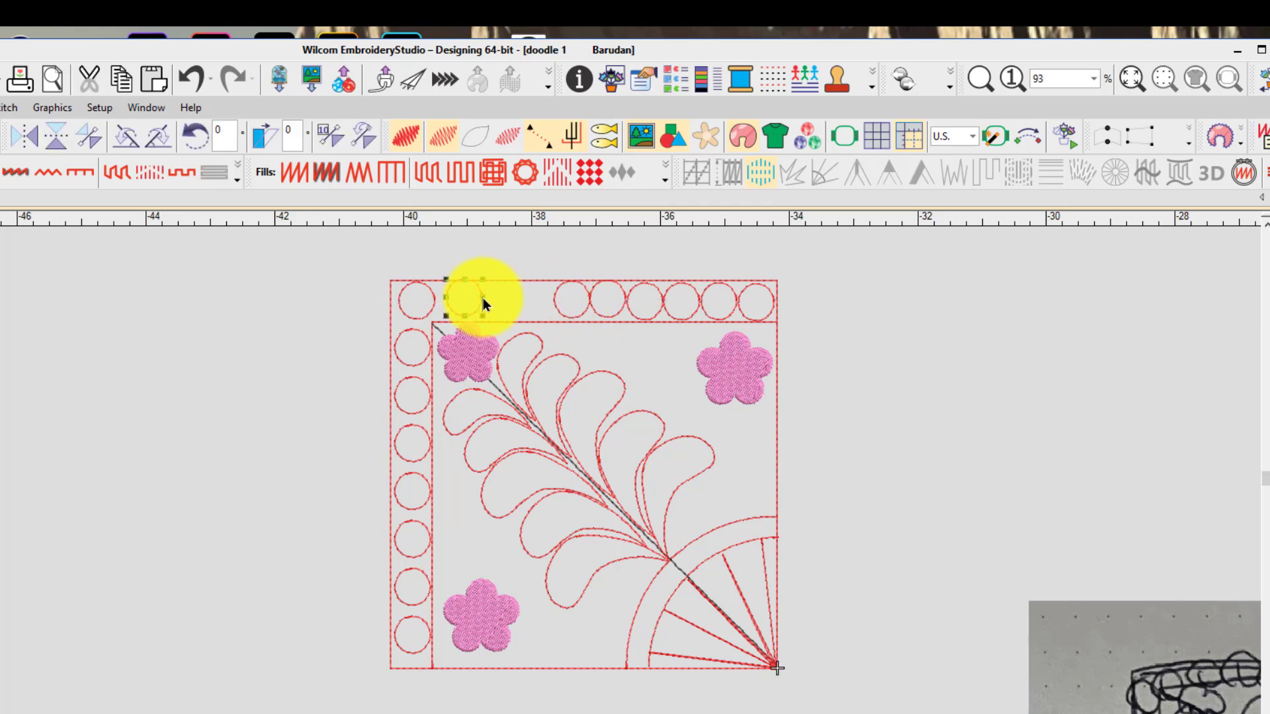
pyautogui.moveTo(458, 292); pyautogui.dragTo(534, 300)
pyautogui.click(1005, 408)
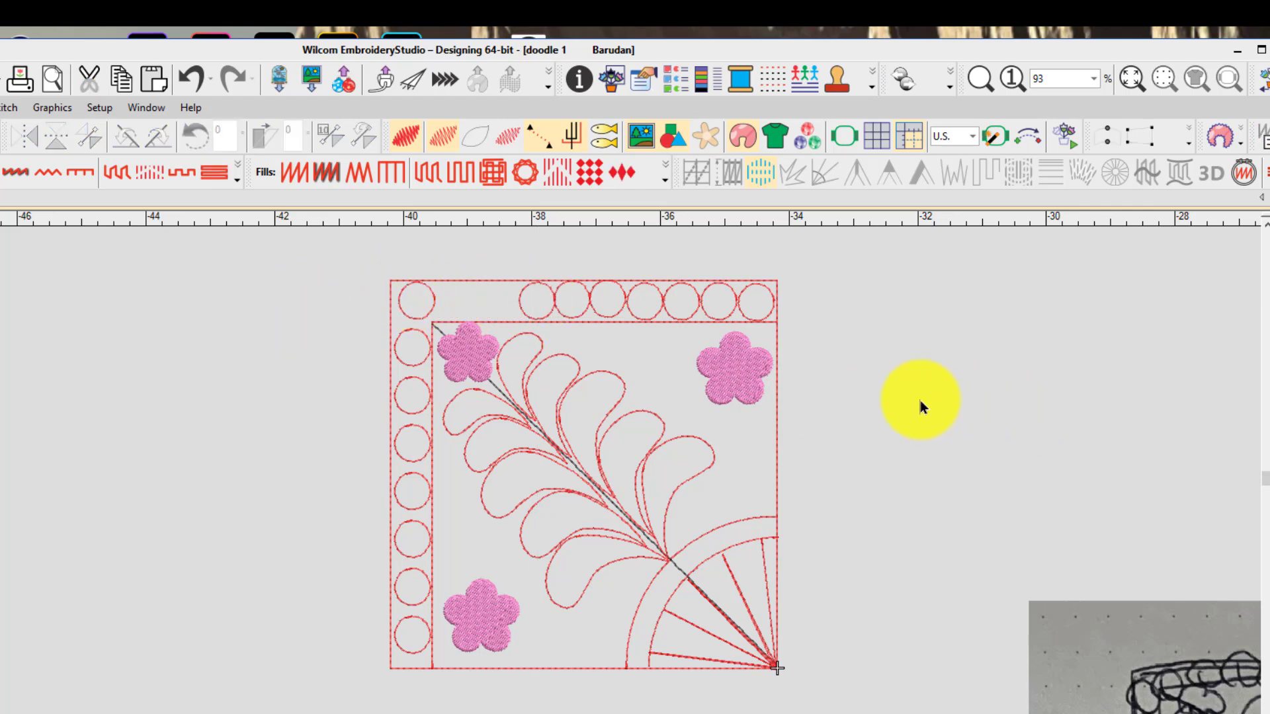
# Select the seven touching top-border circles, space them evenly across, and align them along their bottom edges
pyautogui.click(553, 311)
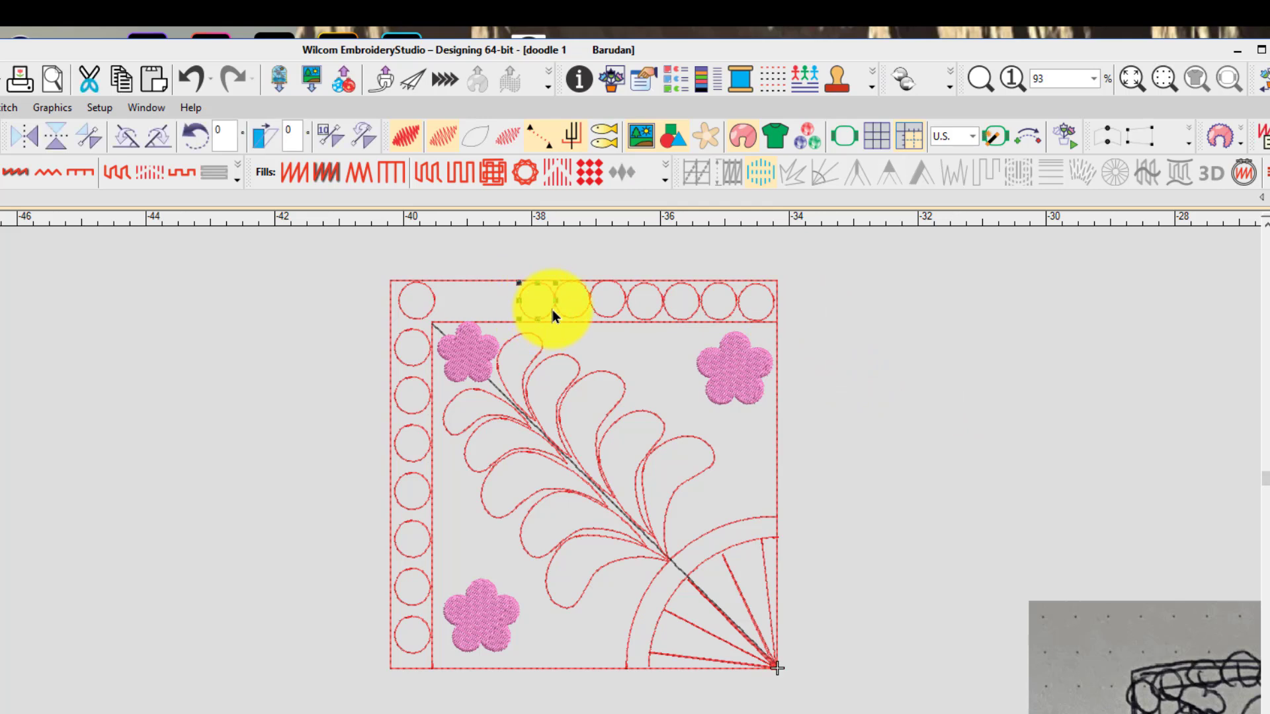
pyautogui.keyDown('ctrl'); pyautogui.click(585, 308); pyautogui.keyUp('ctrl')
pyautogui.keyDown('ctrl'); pyautogui.click(610, 318); pyautogui.keyUp('ctrl')
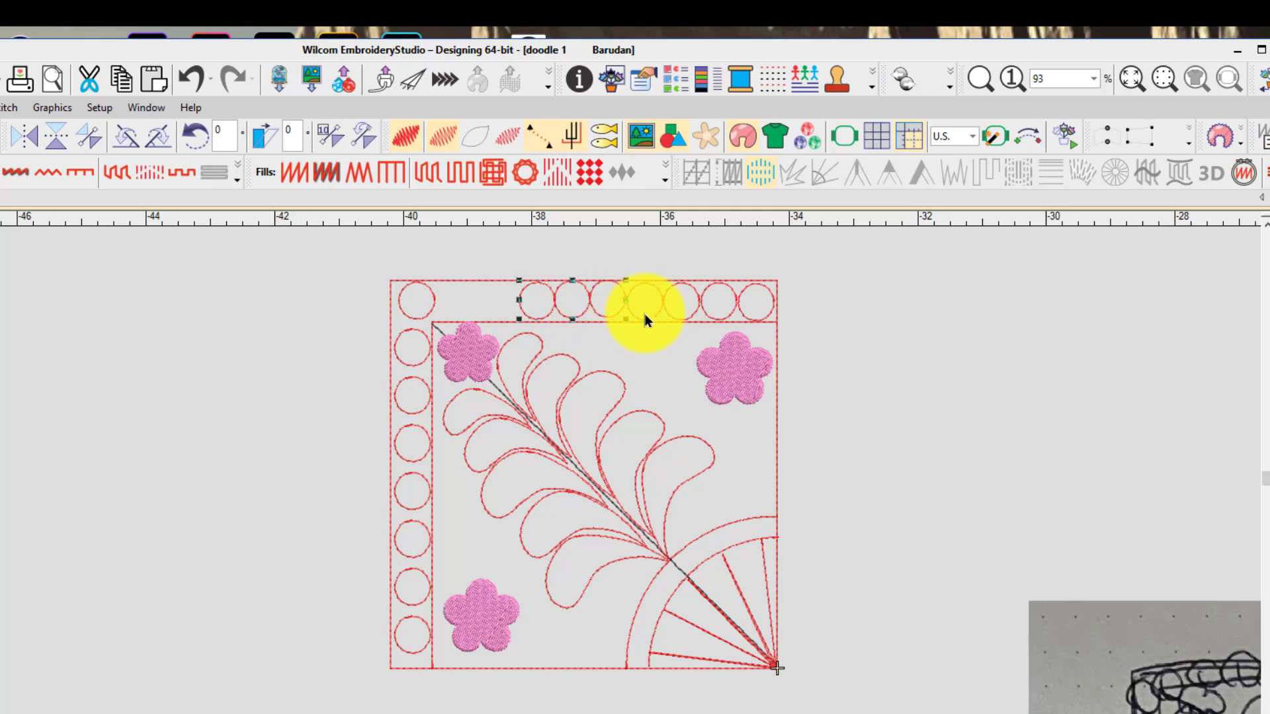
pyautogui.keyDown('ctrl'); pyautogui.click(657, 314); pyautogui.keyUp('ctrl')
pyautogui.keyDown('ctrl'); pyautogui.click(686, 319); pyautogui.keyUp('ctrl')
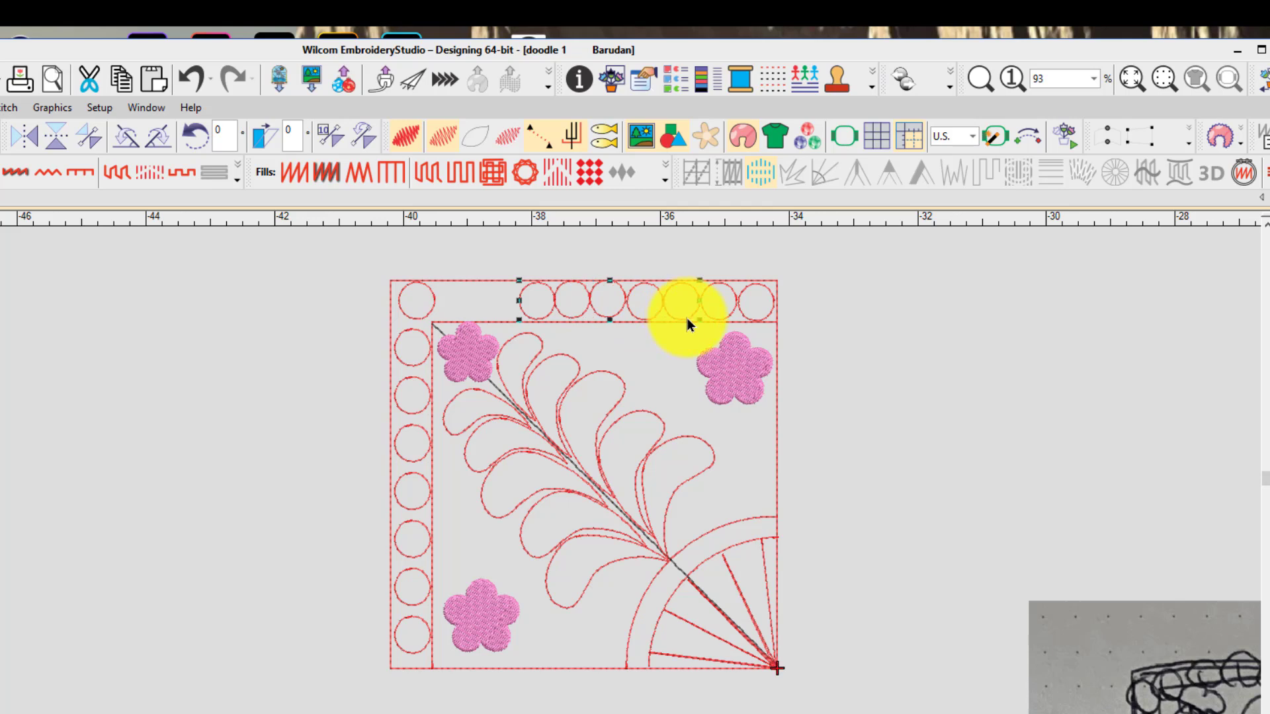
pyautogui.keyDown('ctrl'); pyautogui.click(725, 315); pyautogui.keyUp('ctrl')
pyautogui.keyDown('ctrl'); pyautogui.click(761, 313); pyautogui.keyUp('ctrl')
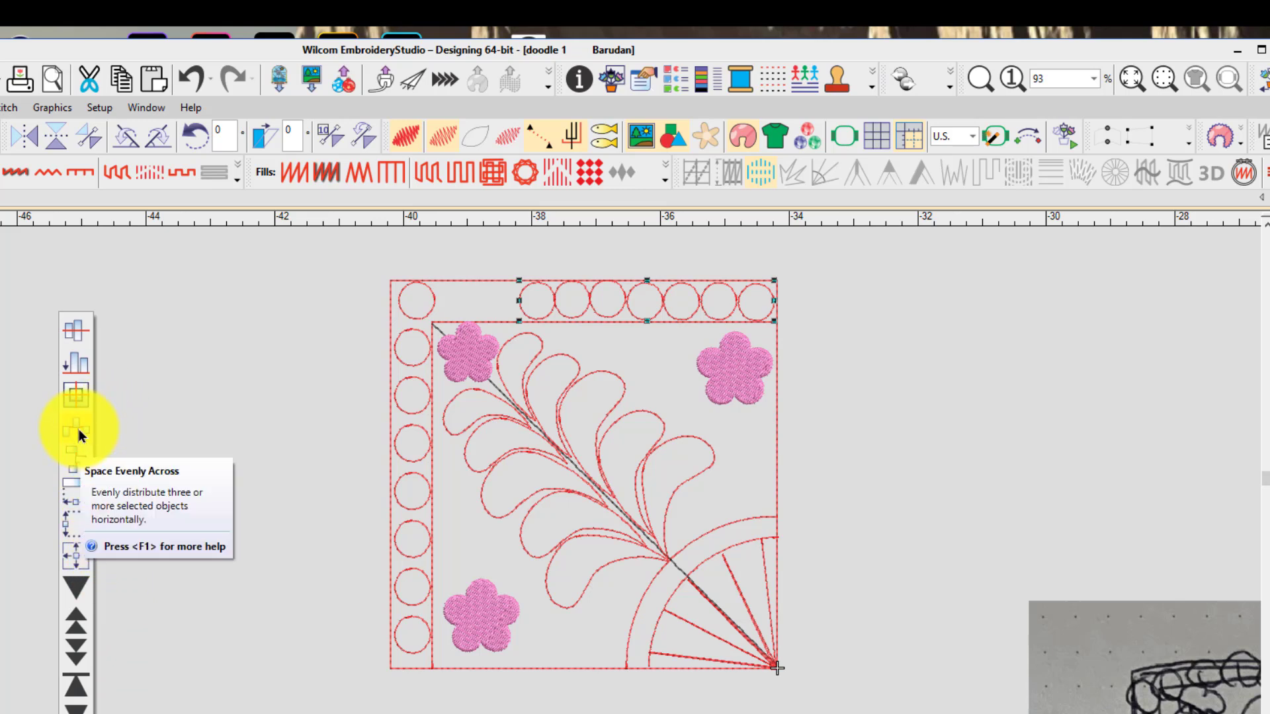
pyautogui.click(78, 430)
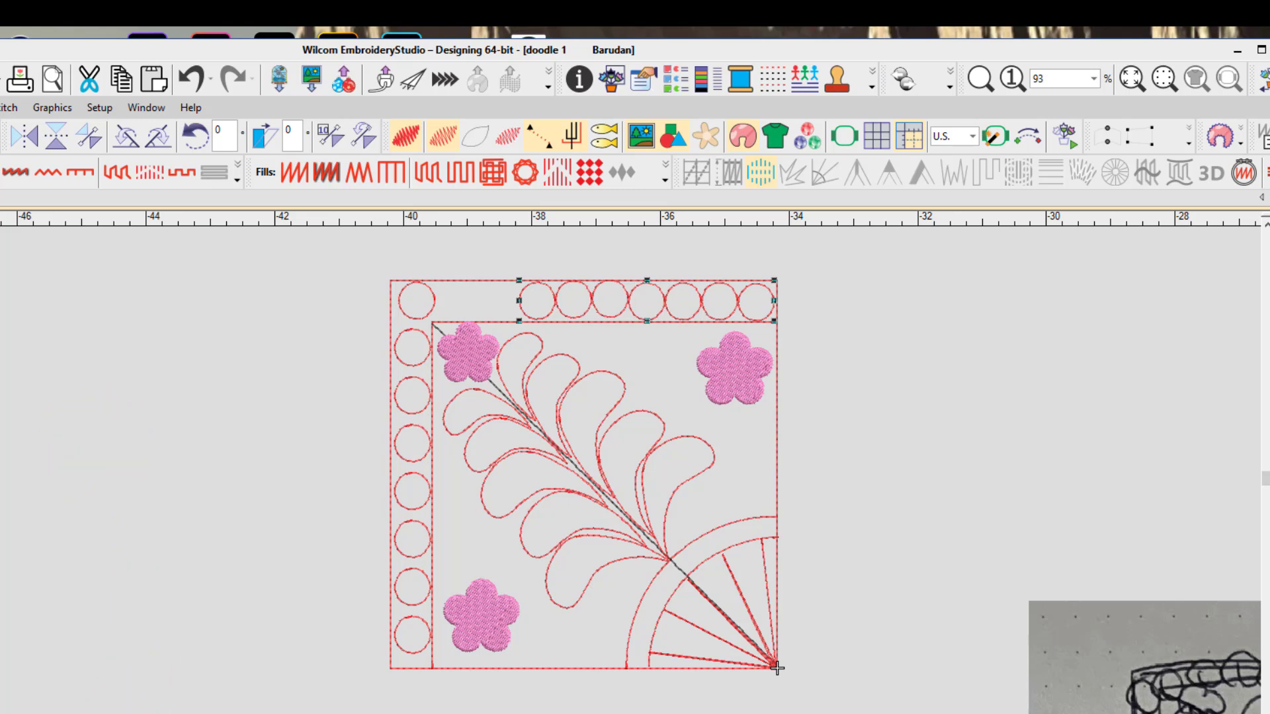
pyautogui.click(53, 713)
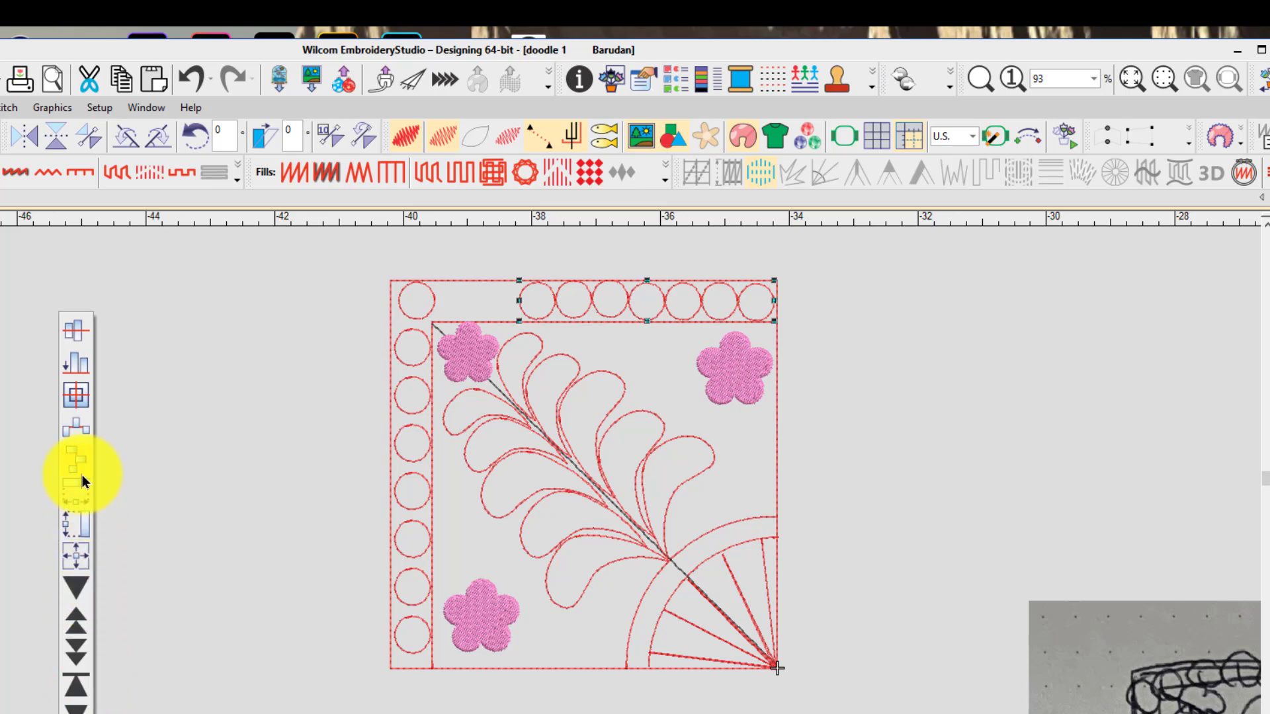
pyautogui.click(75, 371)
pyautogui.click(921, 391)
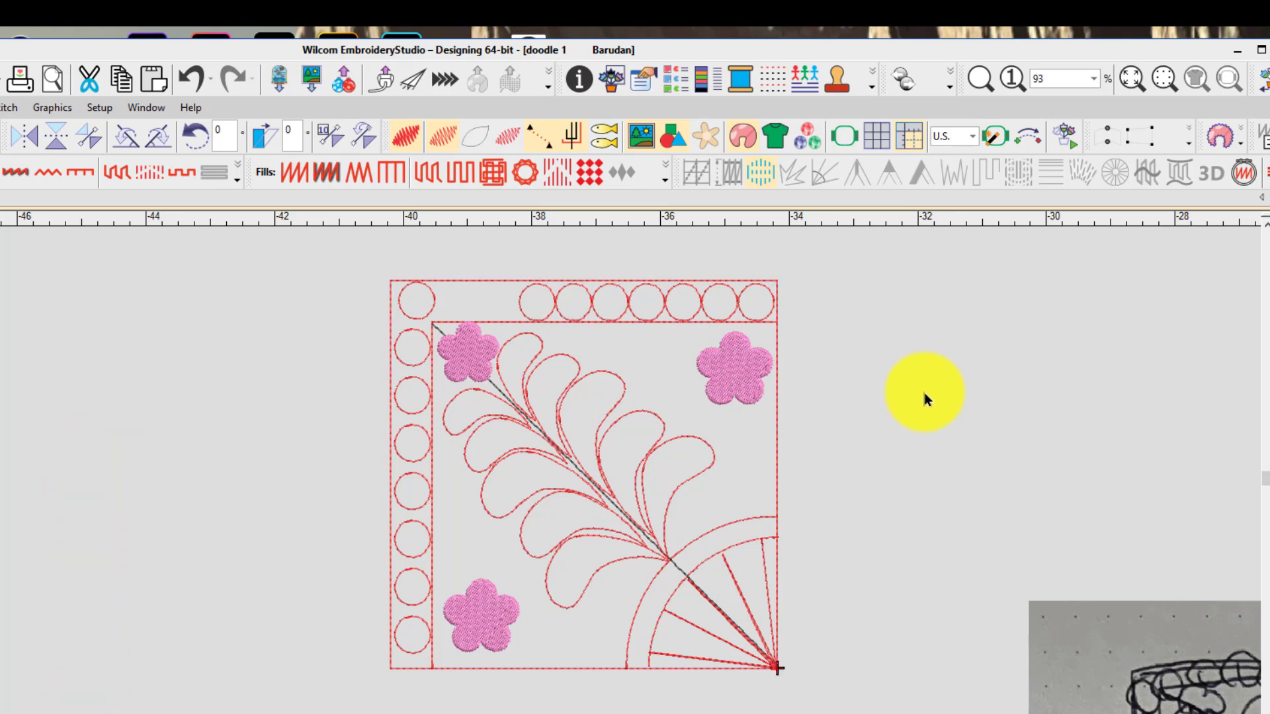
# Start digitizing a continuous wavy line from the row's right end, passing alternately over and under the first three circles
pyautogui.scroll(5, 673, 305)
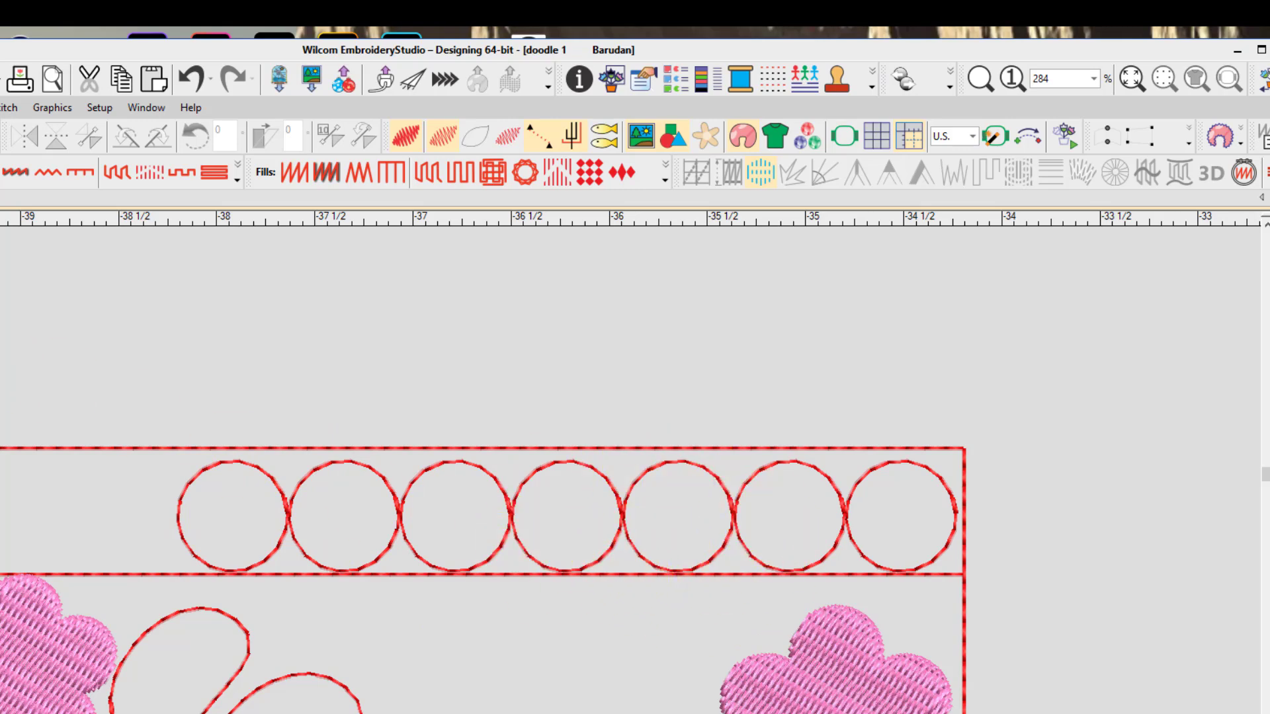
pyautogui.press('m')
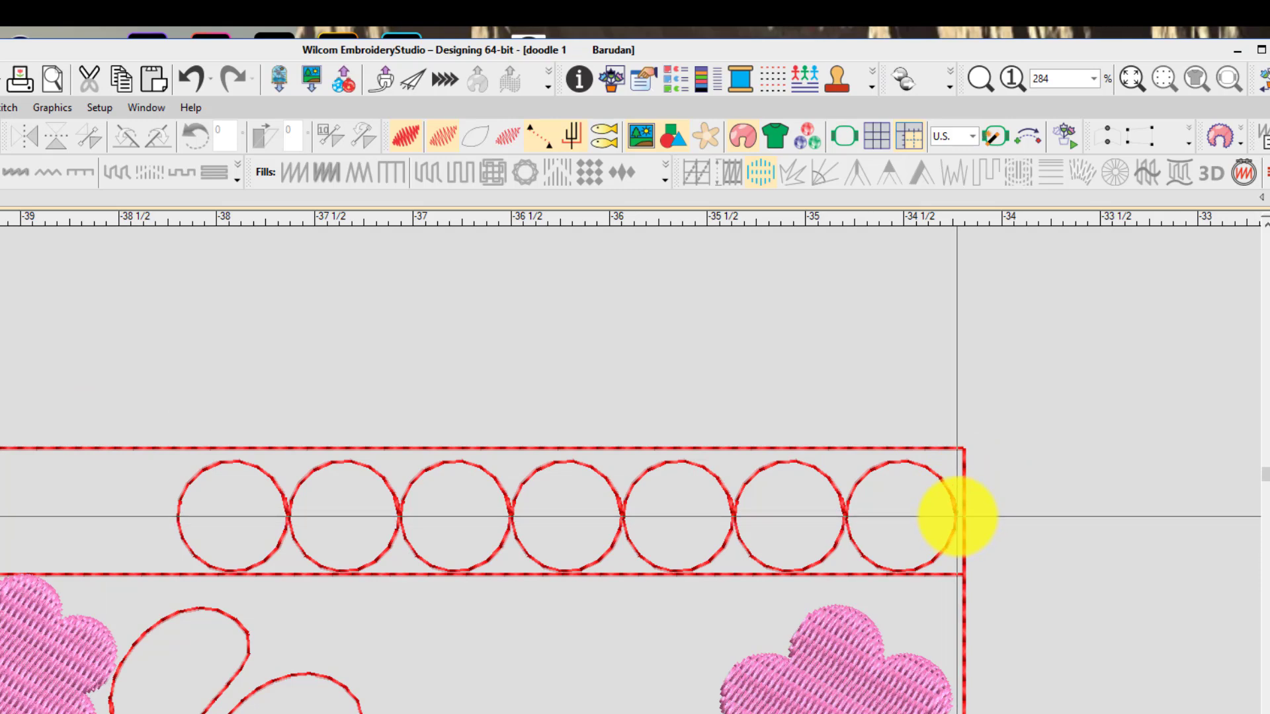
pyautogui.moveTo(955, 513); pyautogui.dragTo(902, 462)
pyautogui.click(903, 463)
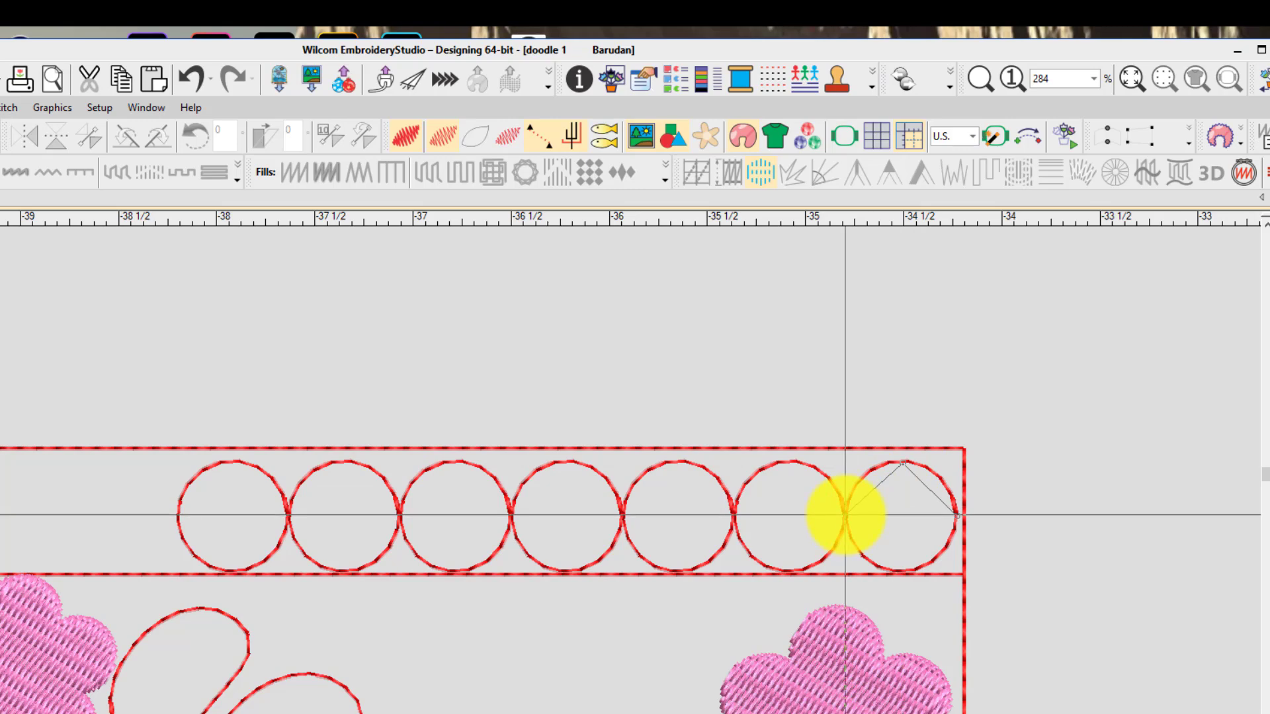
pyautogui.press('Escape')
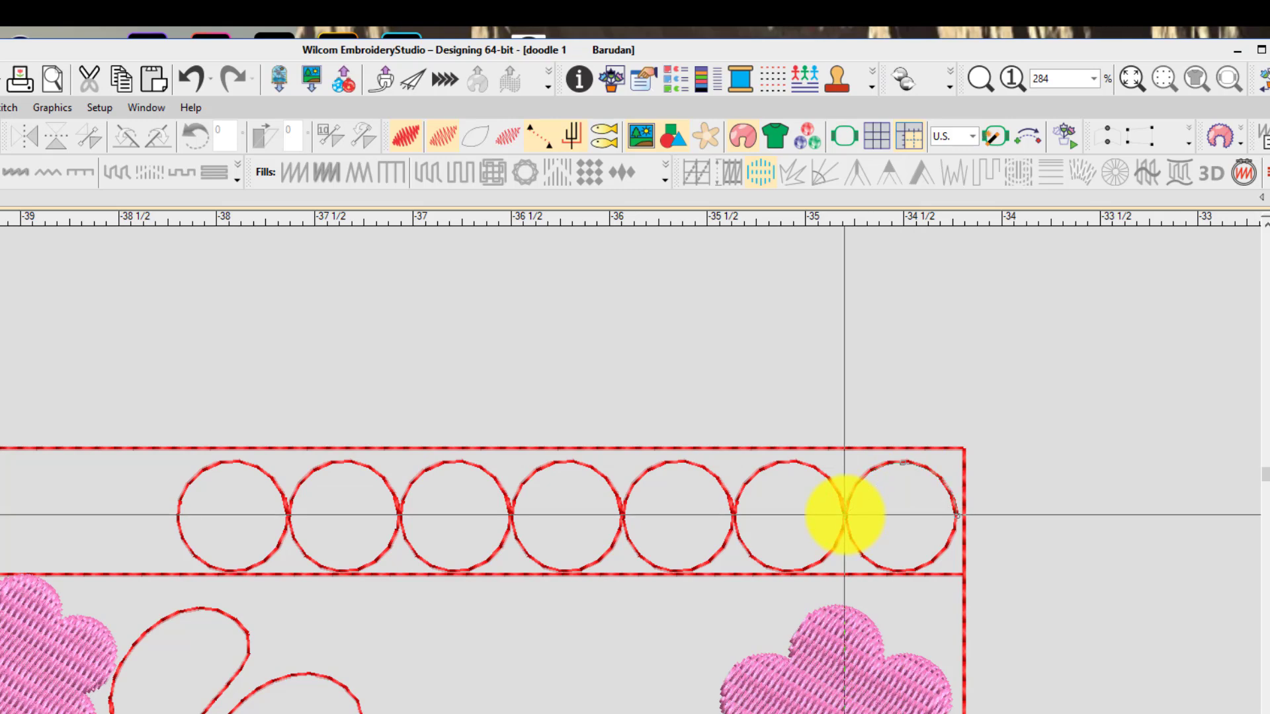
pyautogui.click(843, 514)
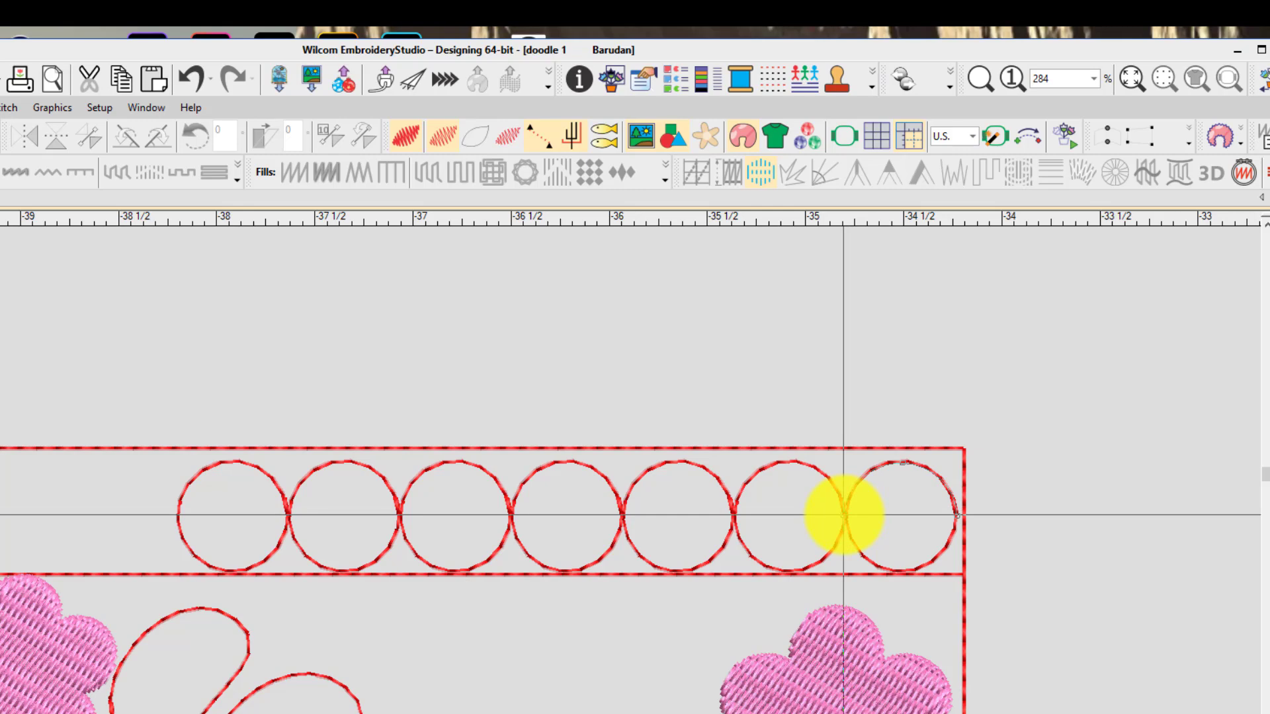
pyautogui.click(782, 570)
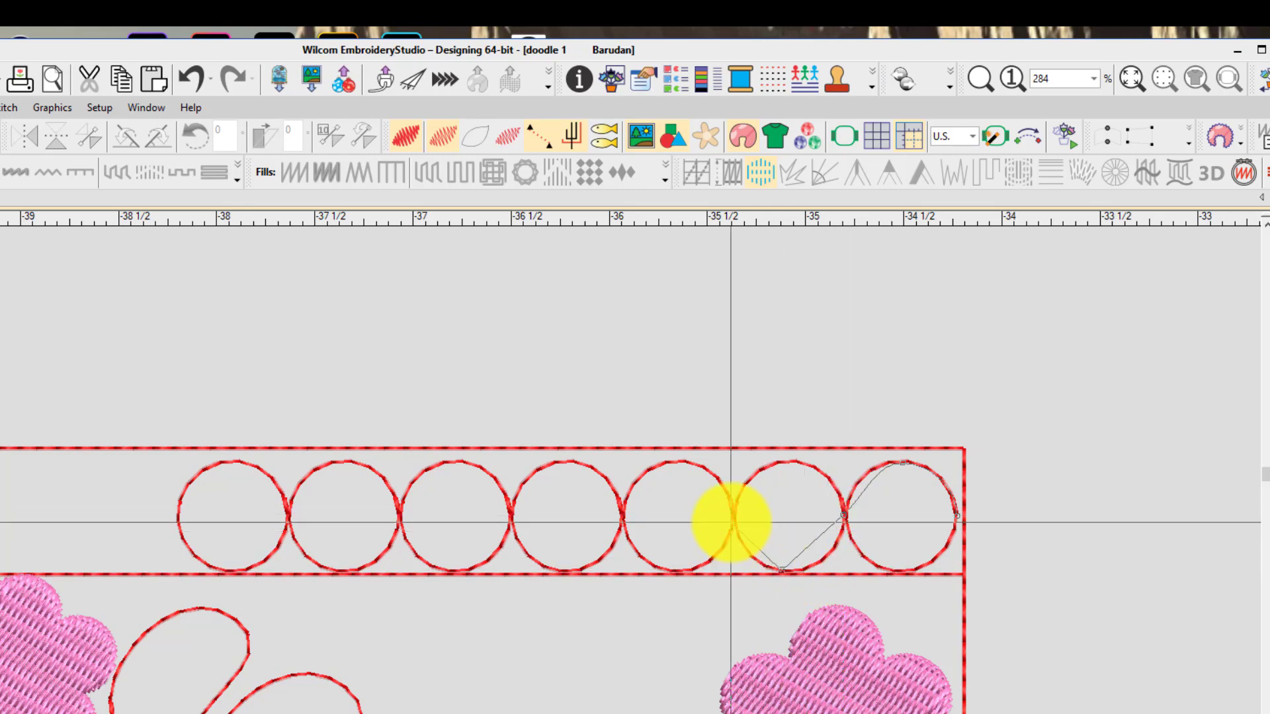
pyautogui.click(734, 509)
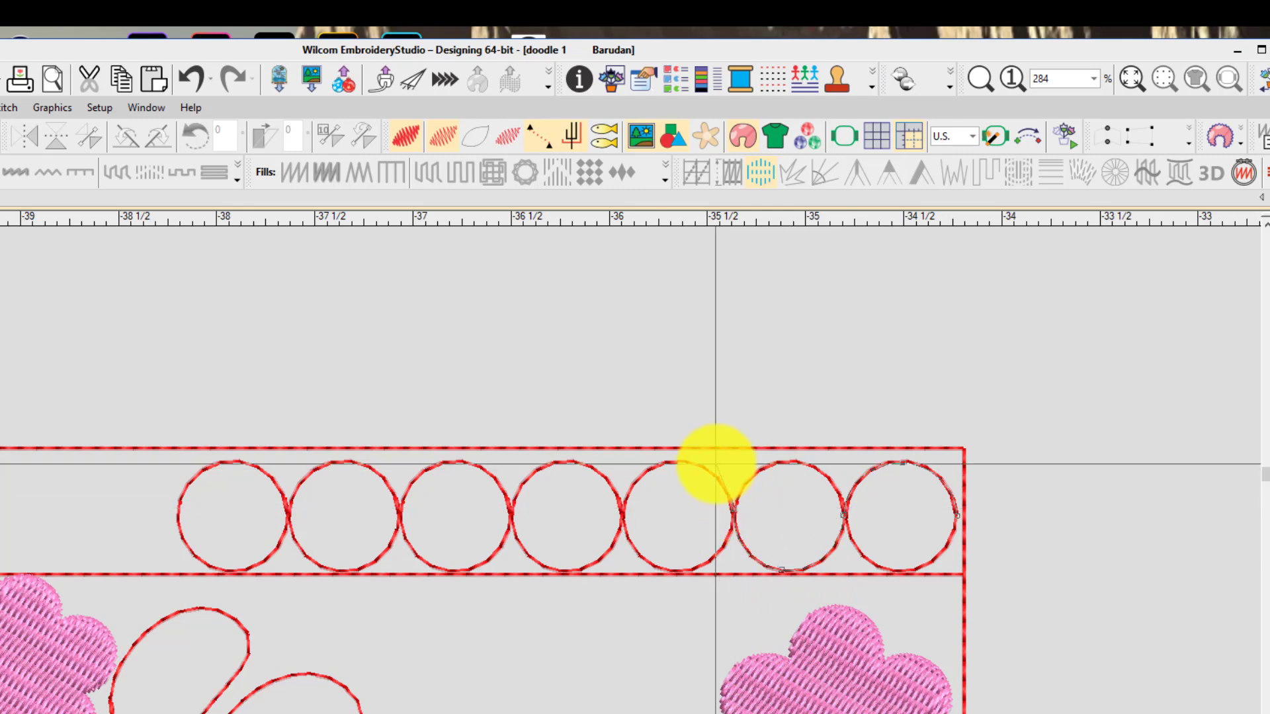
pyautogui.click(669, 462)
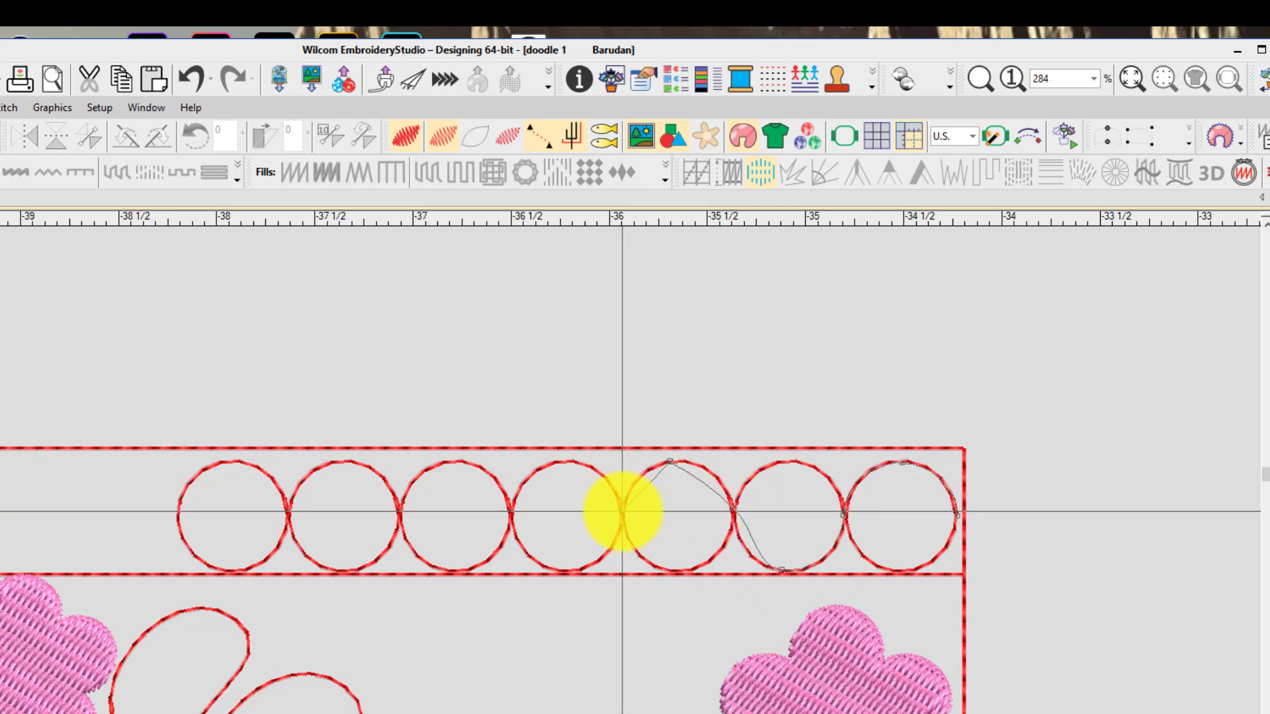
pyautogui.click(622, 511)
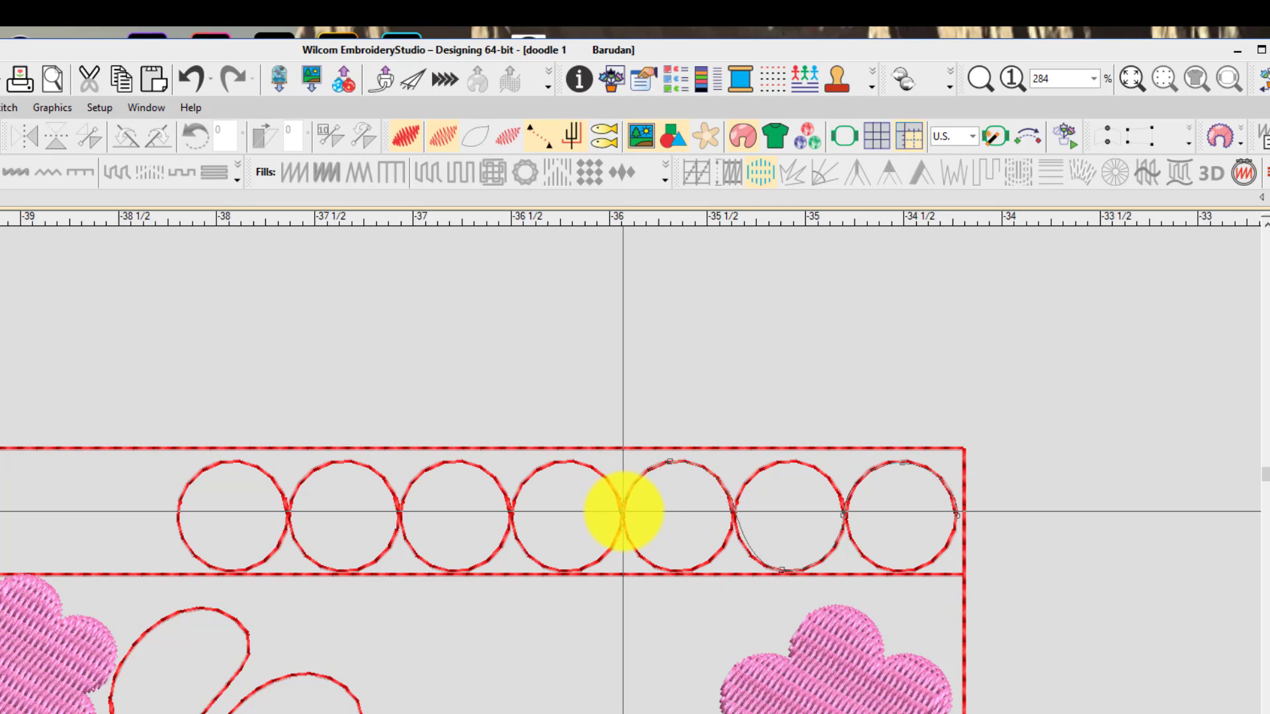
# Continue the wavy line alternately under and over the remaining four circles to the left end of the row
pyautogui.click(562, 575)
pyautogui.click(509, 511)
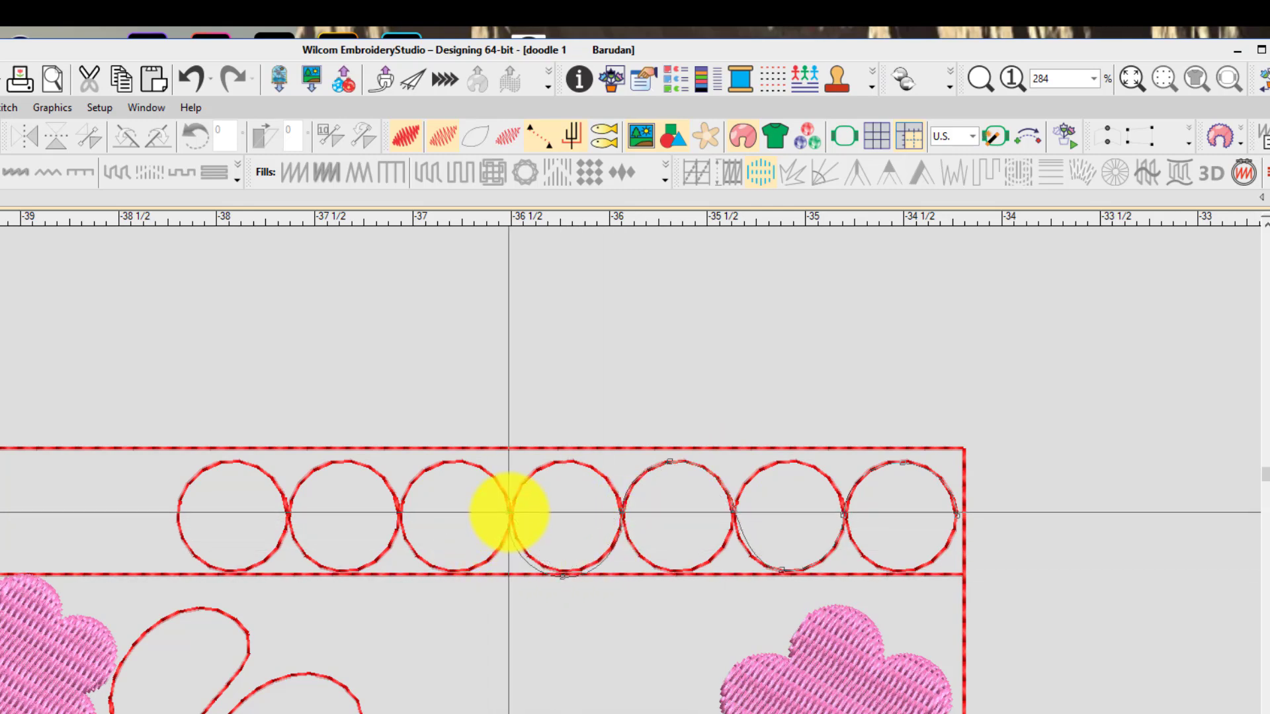
pyautogui.click(455, 464)
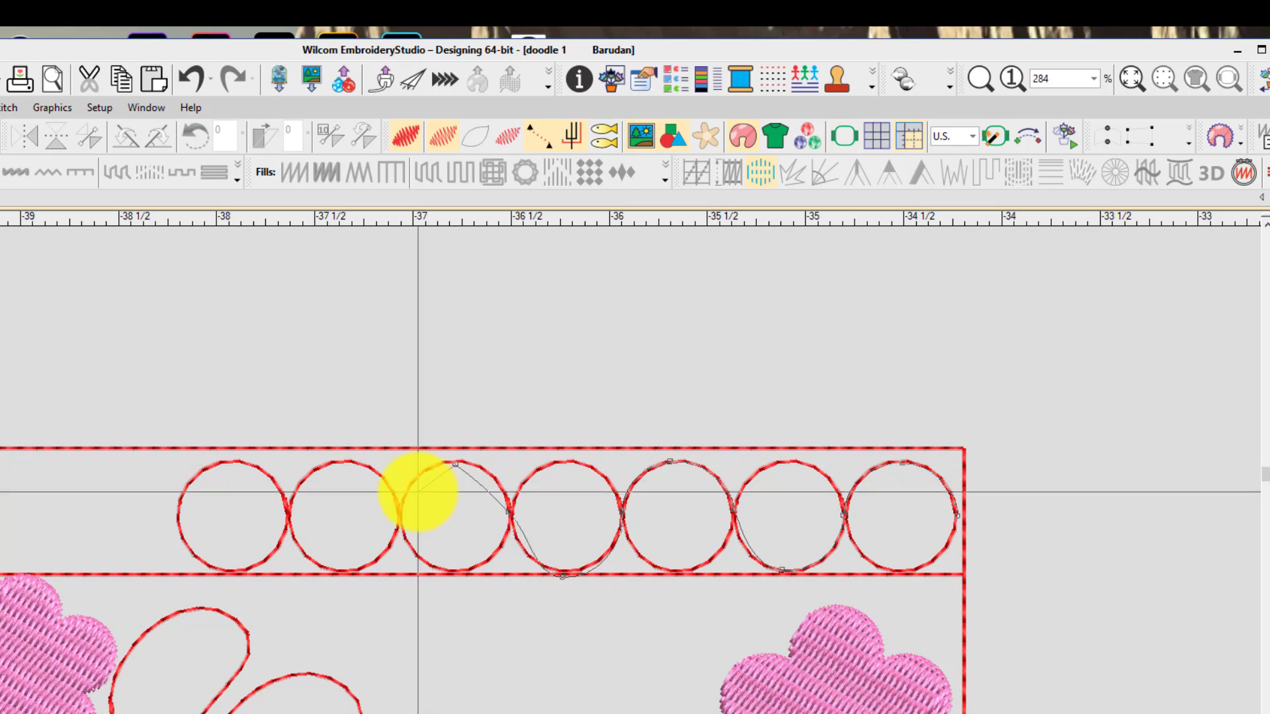
pyautogui.click(399, 511)
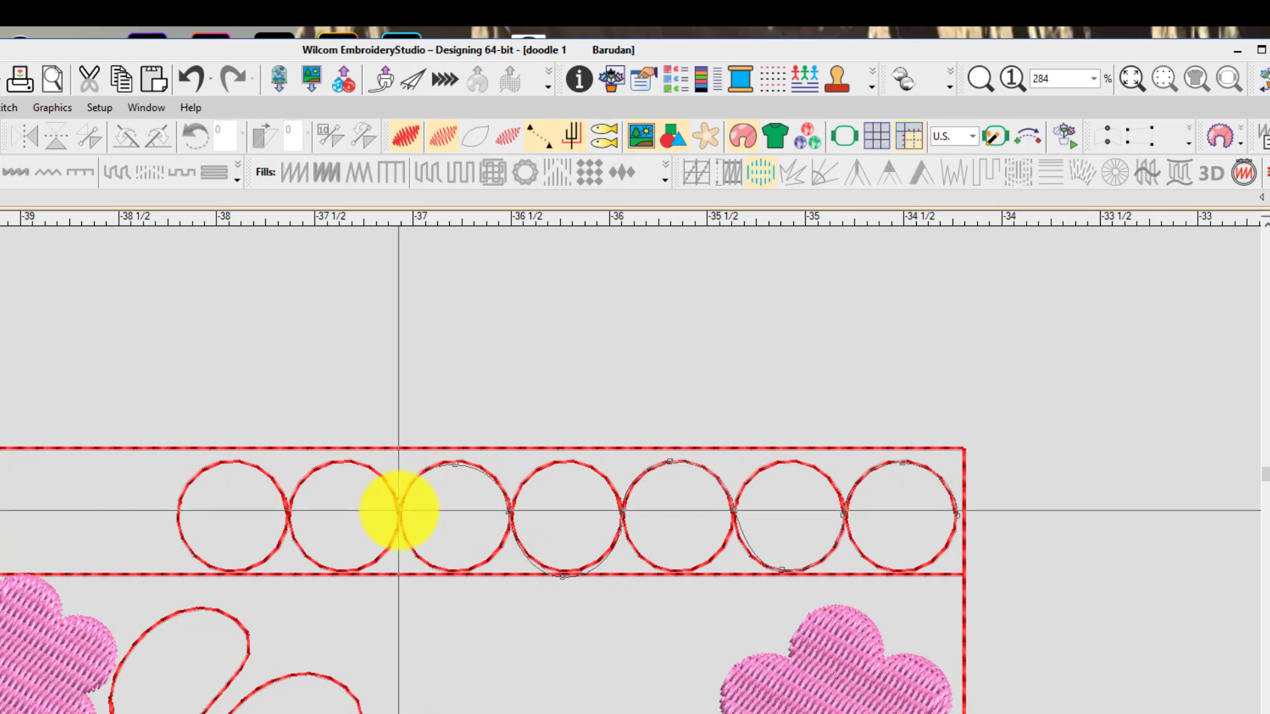
pyautogui.click(350, 576)
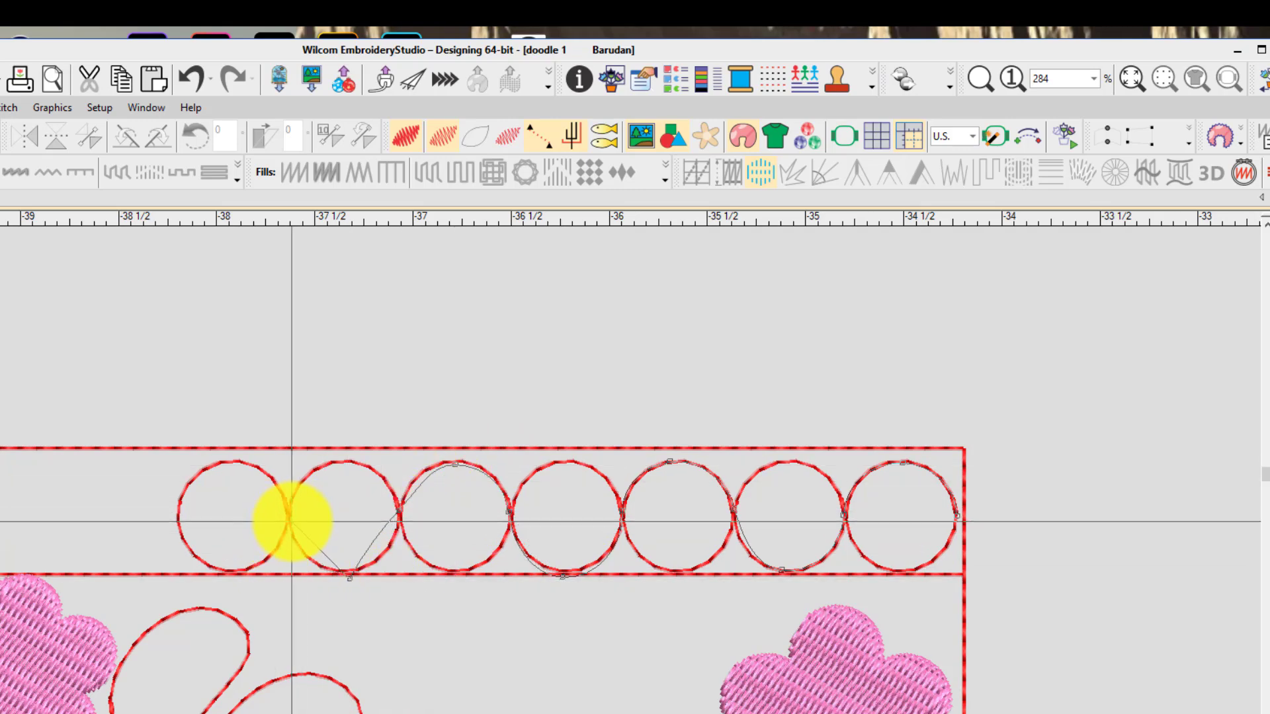
pyautogui.click(289, 520)
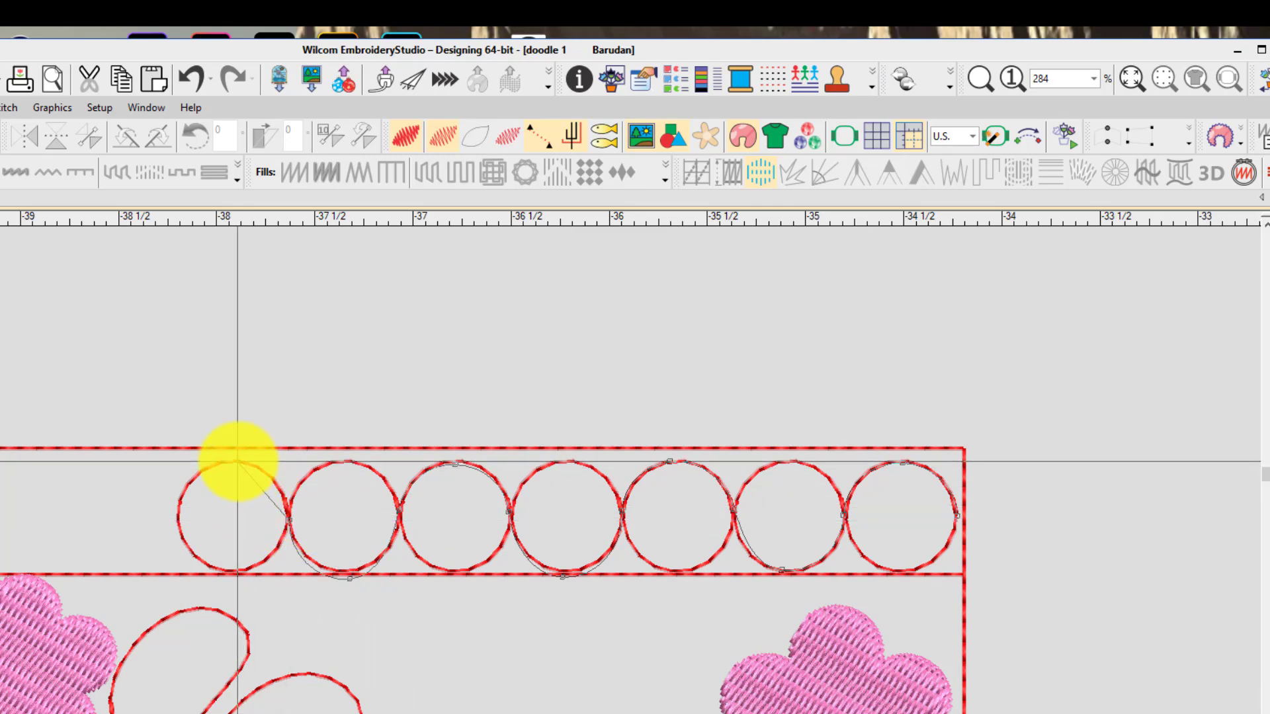
pyautogui.click(234, 460)
pyautogui.click(178, 519)
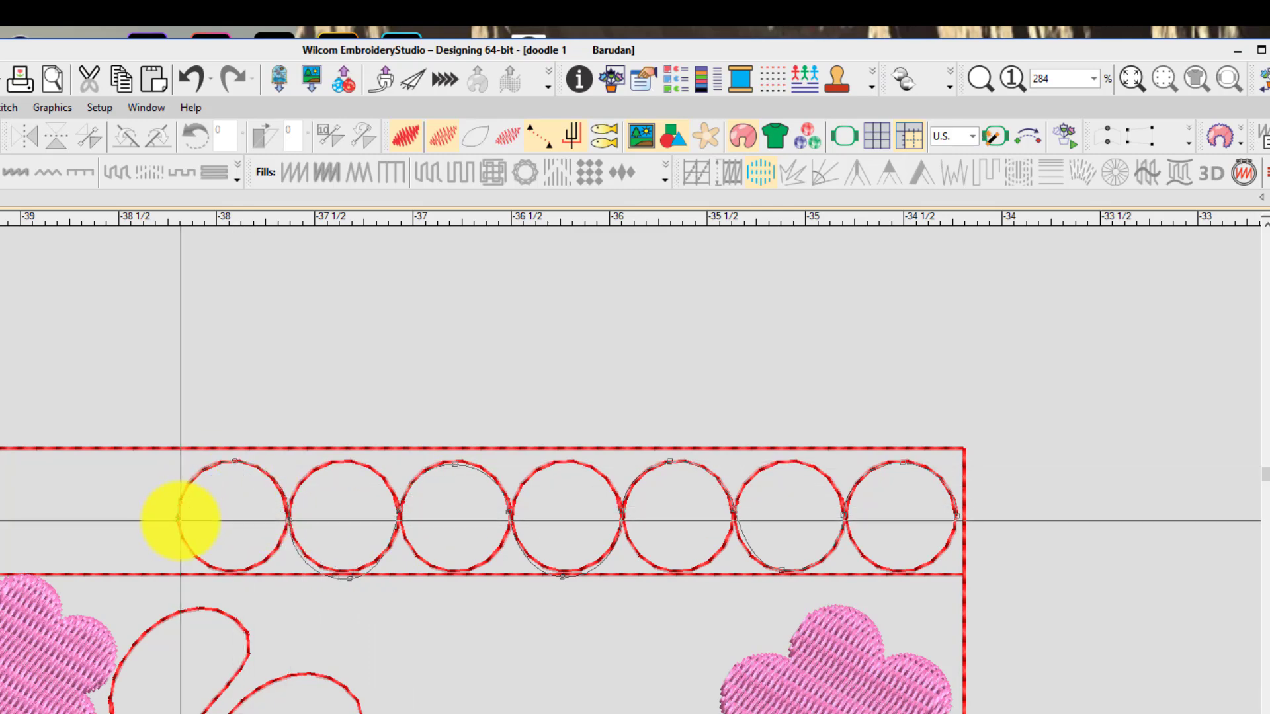
# Carry the wavy line back from the row's left end, alternately under and over the first four circles along their untraced halves
pyautogui.click(239, 568)
pyautogui.click(289, 517)
pyautogui.click(344, 461)
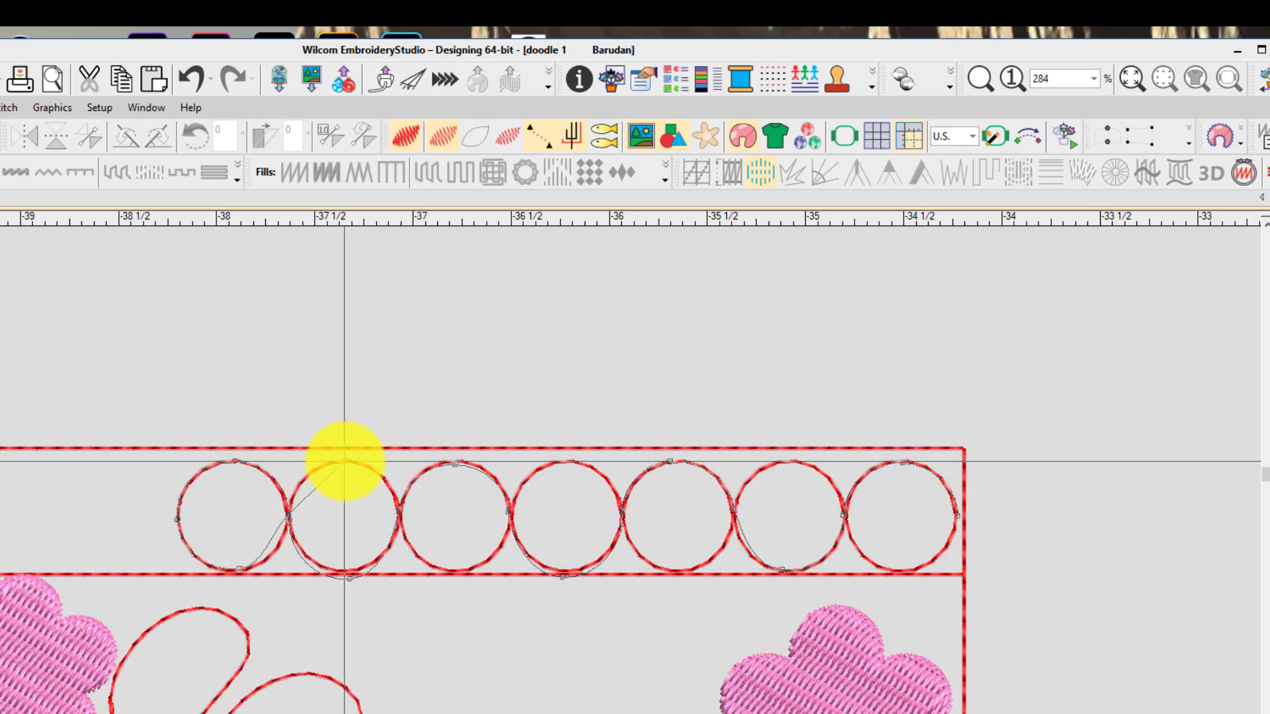
pyautogui.click(400, 507)
pyautogui.click(460, 578)
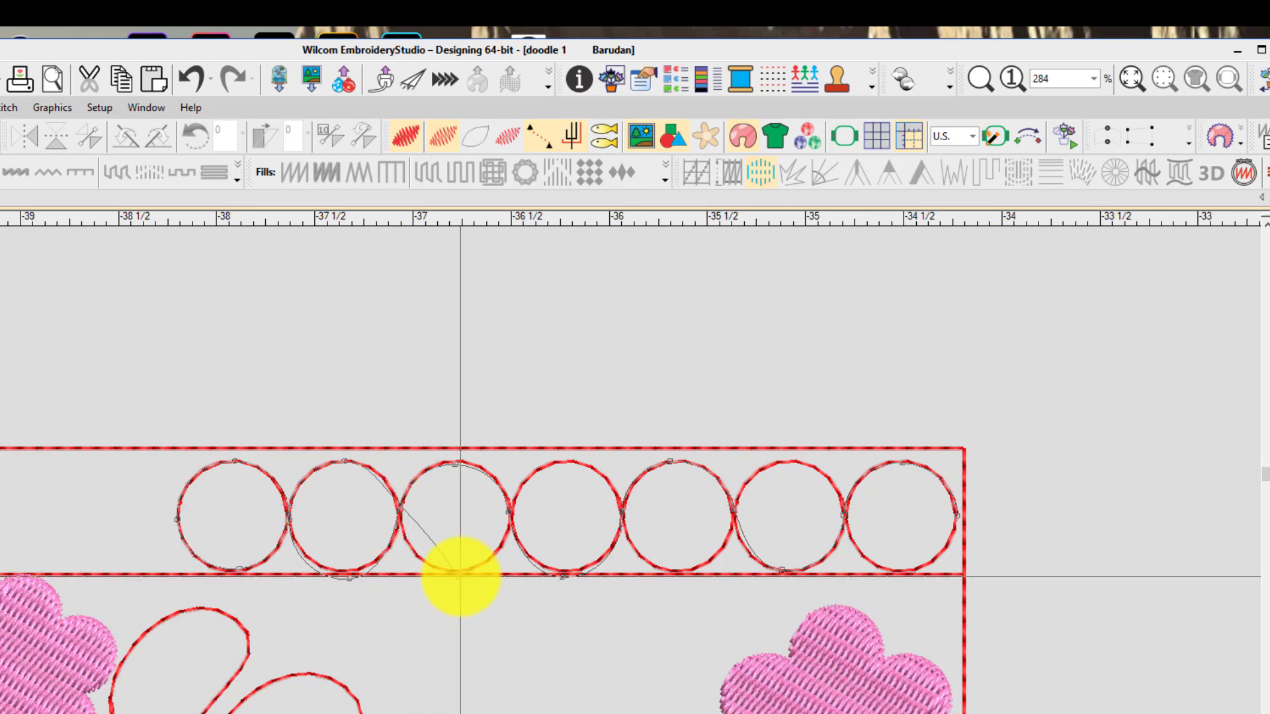
pyautogui.click(514, 513)
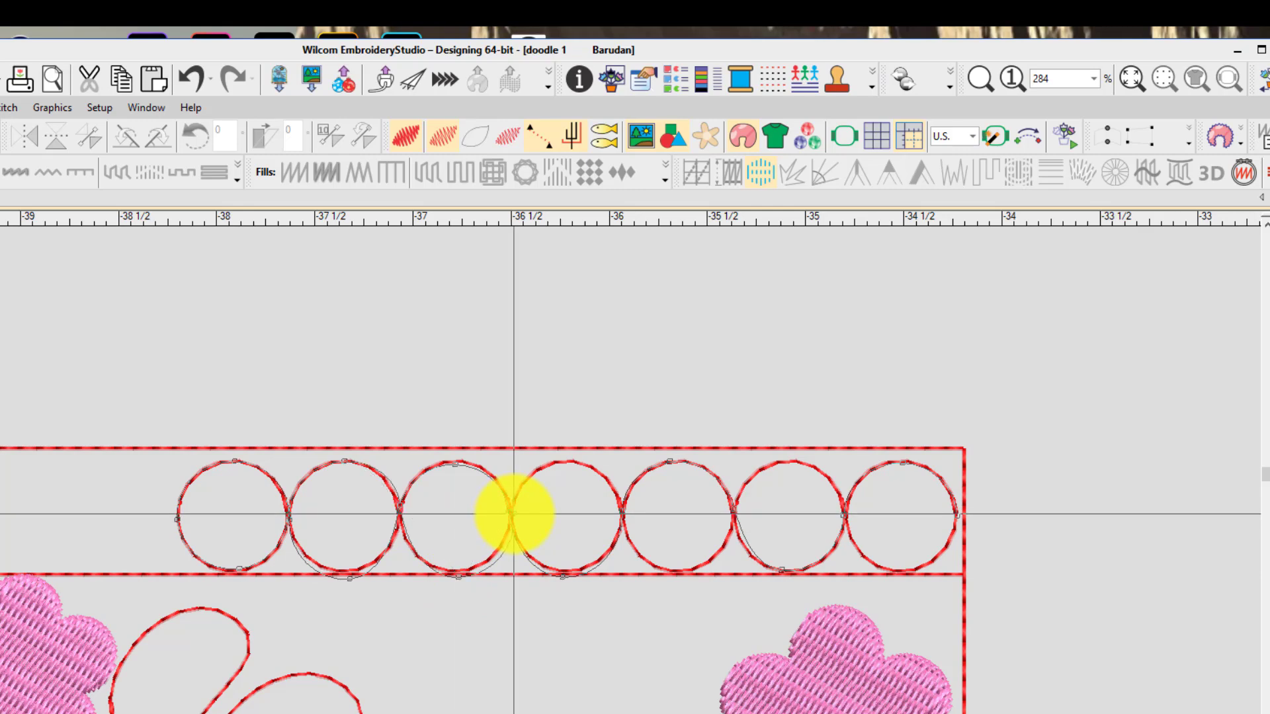
pyautogui.click(569, 463)
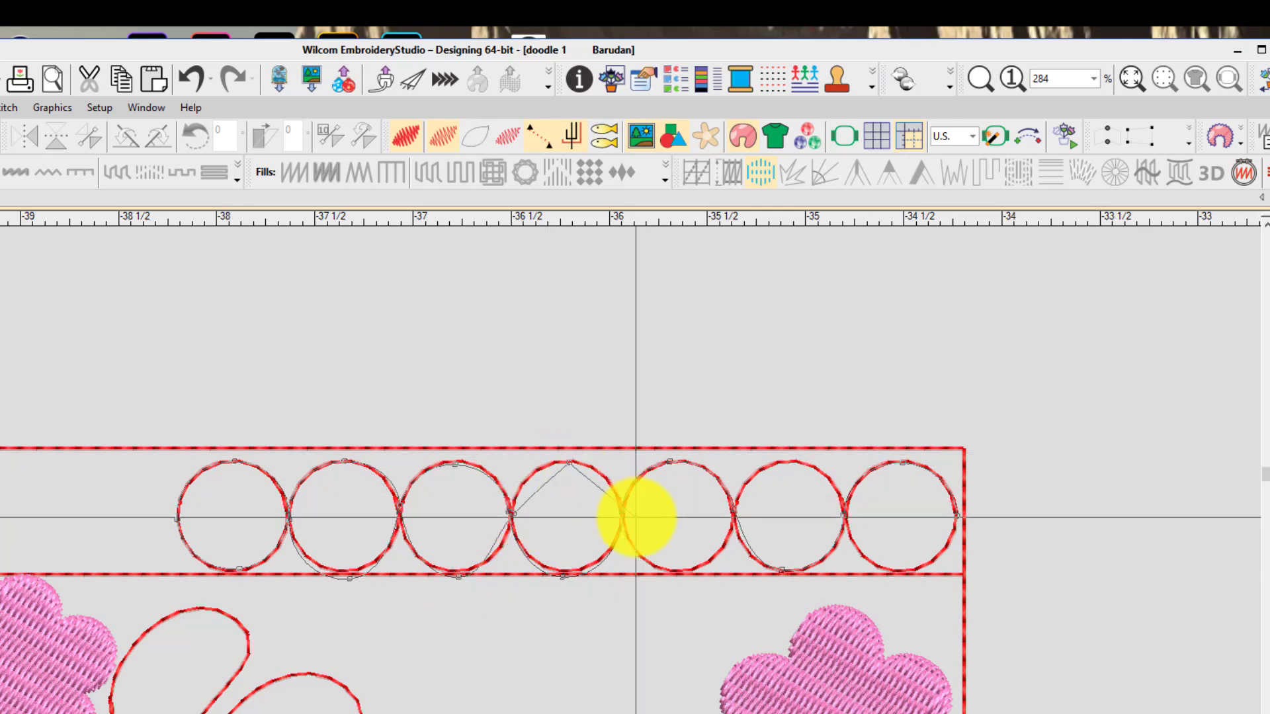
# Continue the return line alternately under and over the last three circles and finish it at the right-most circle
pyautogui.click(621, 513)
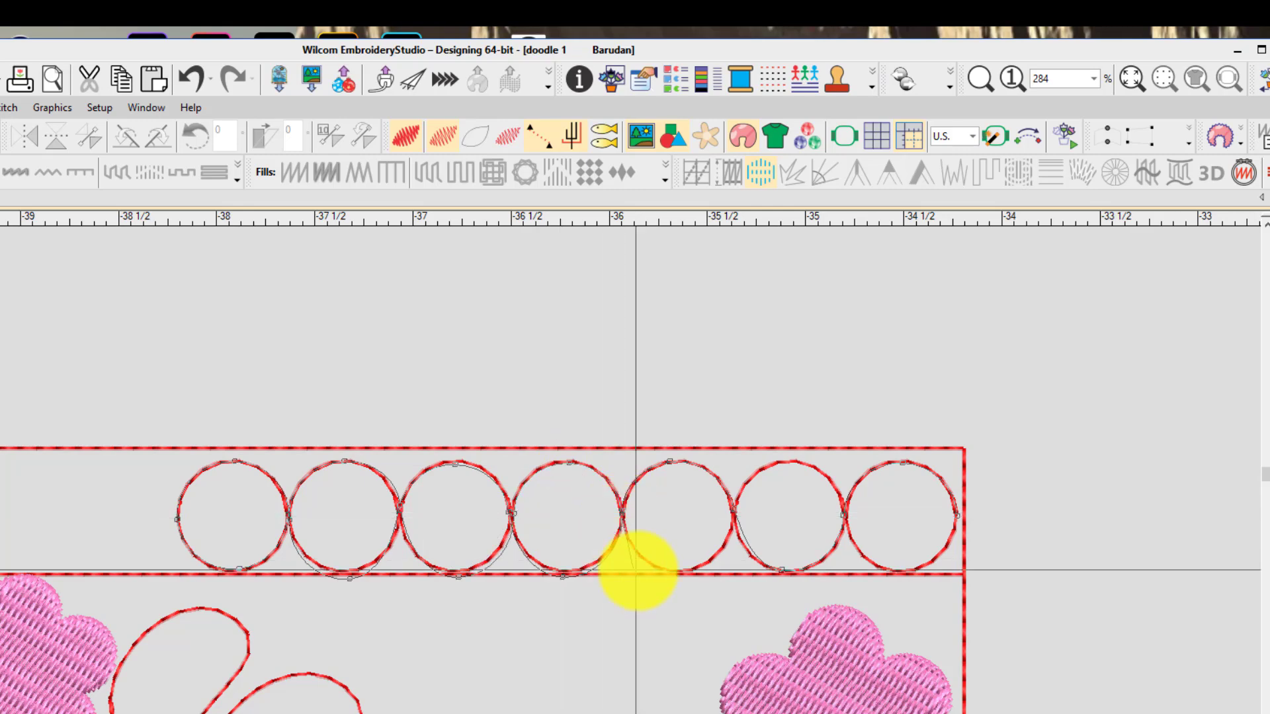
pyautogui.click(676, 572)
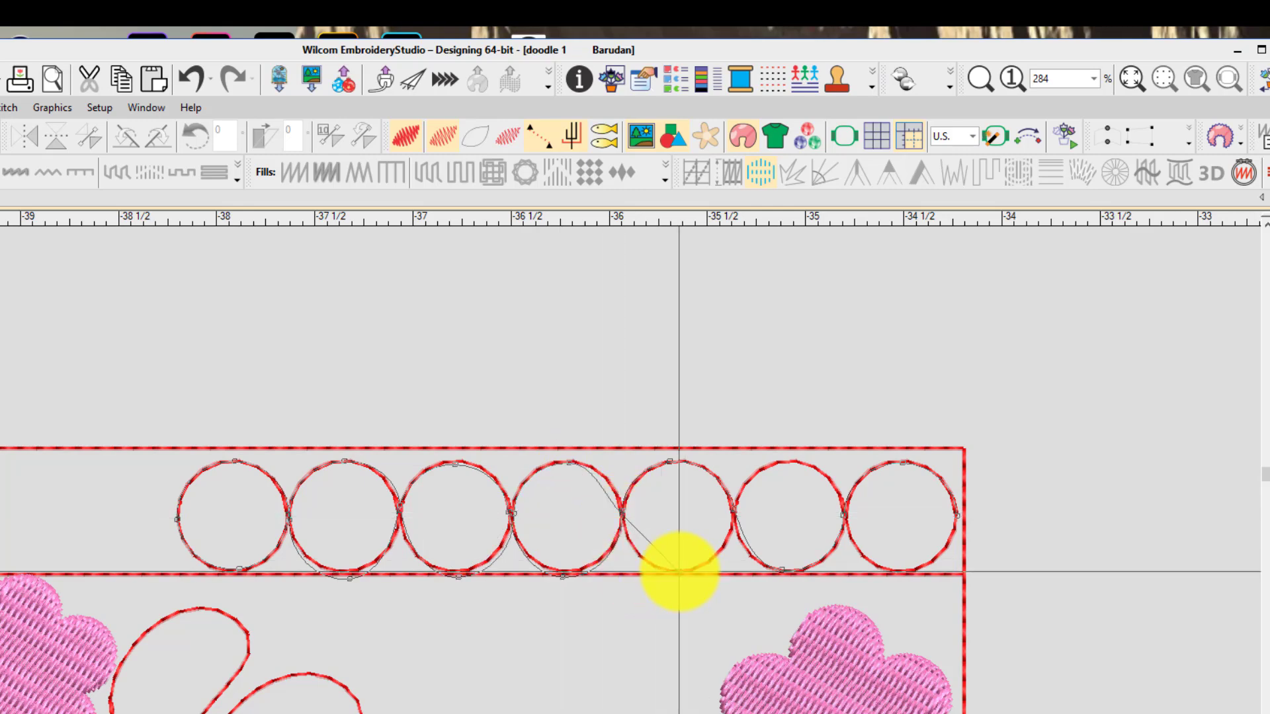
pyautogui.click(733, 513)
pyautogui.click(793, 462)
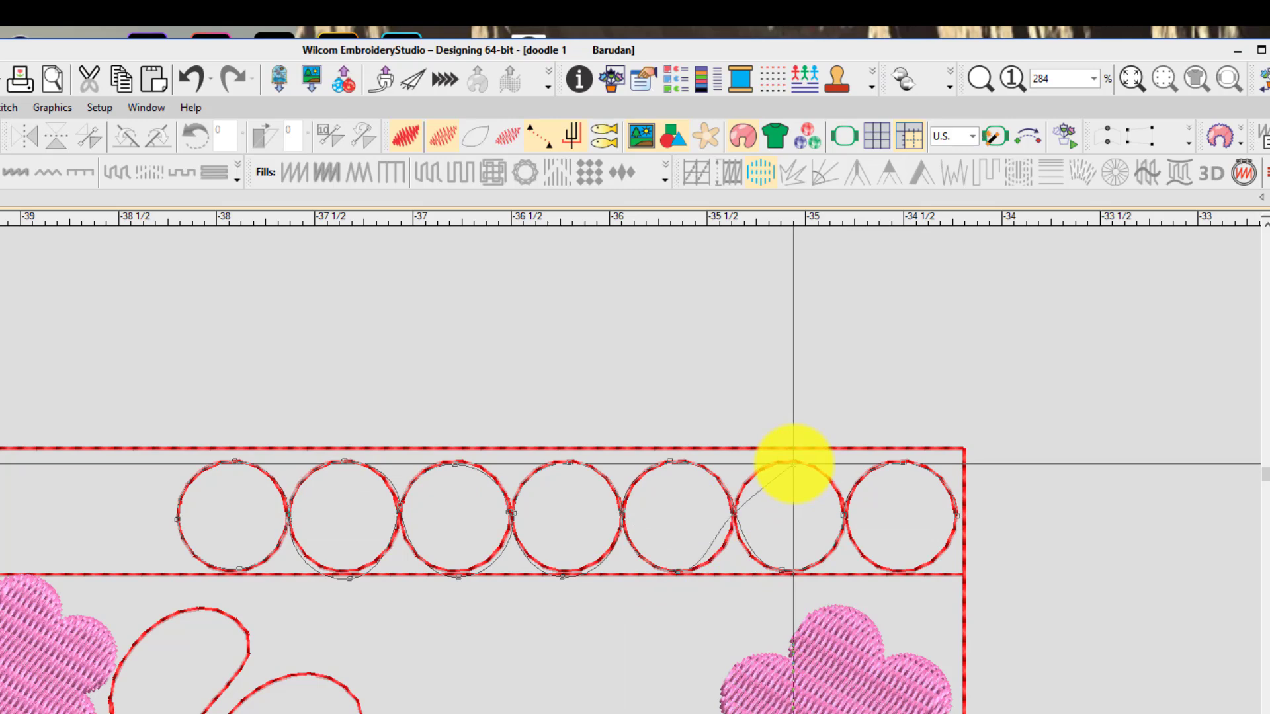
pyautogui.click(844, 508)
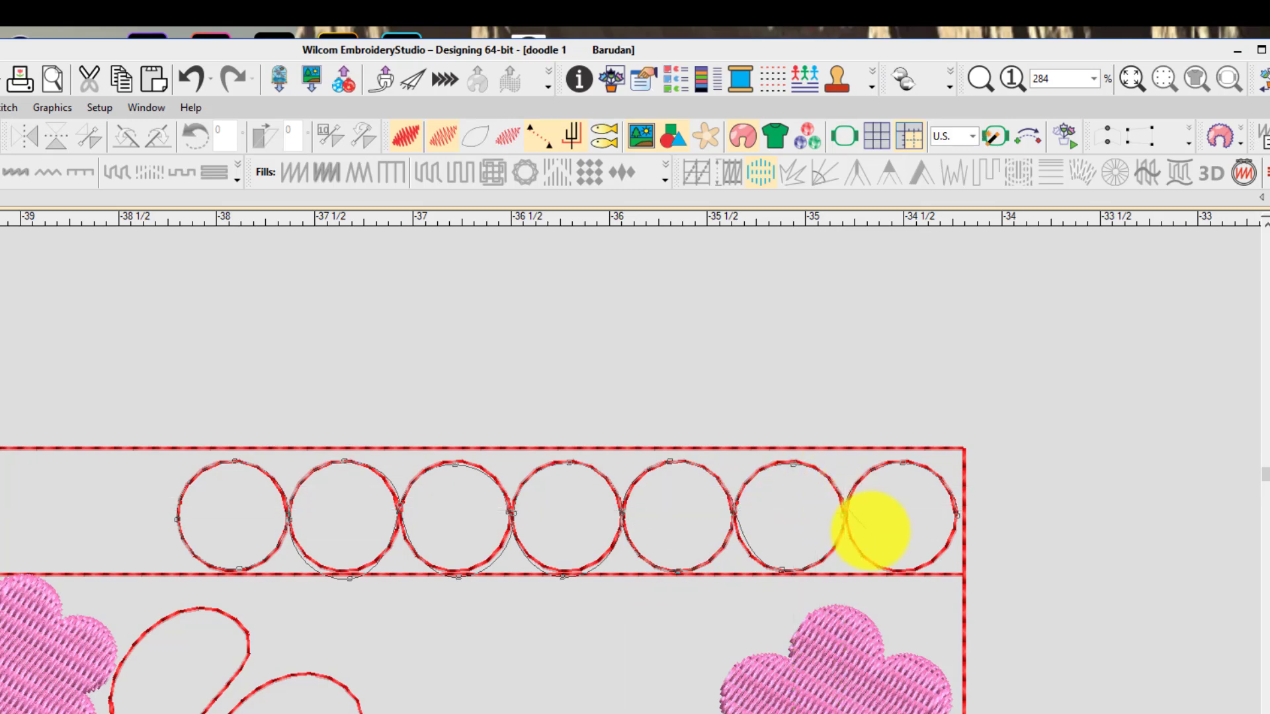
pyautogui.click(899, 576)
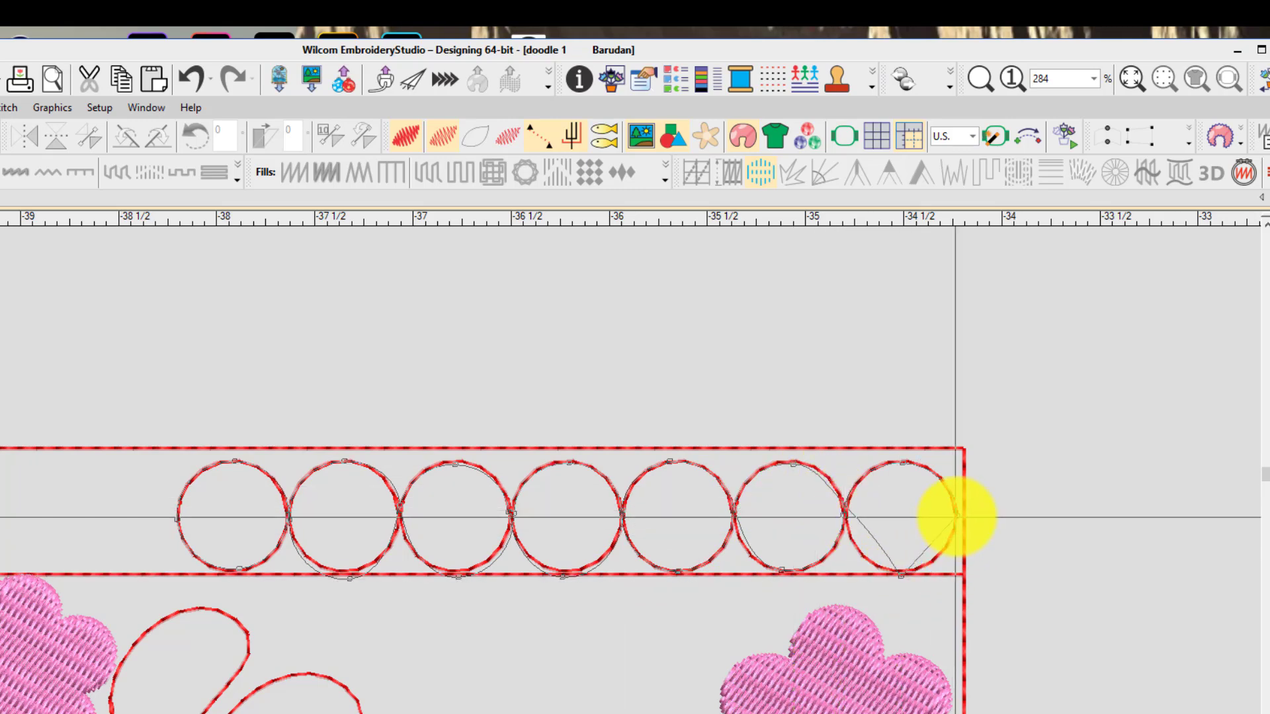
pyautogui.press('Return')
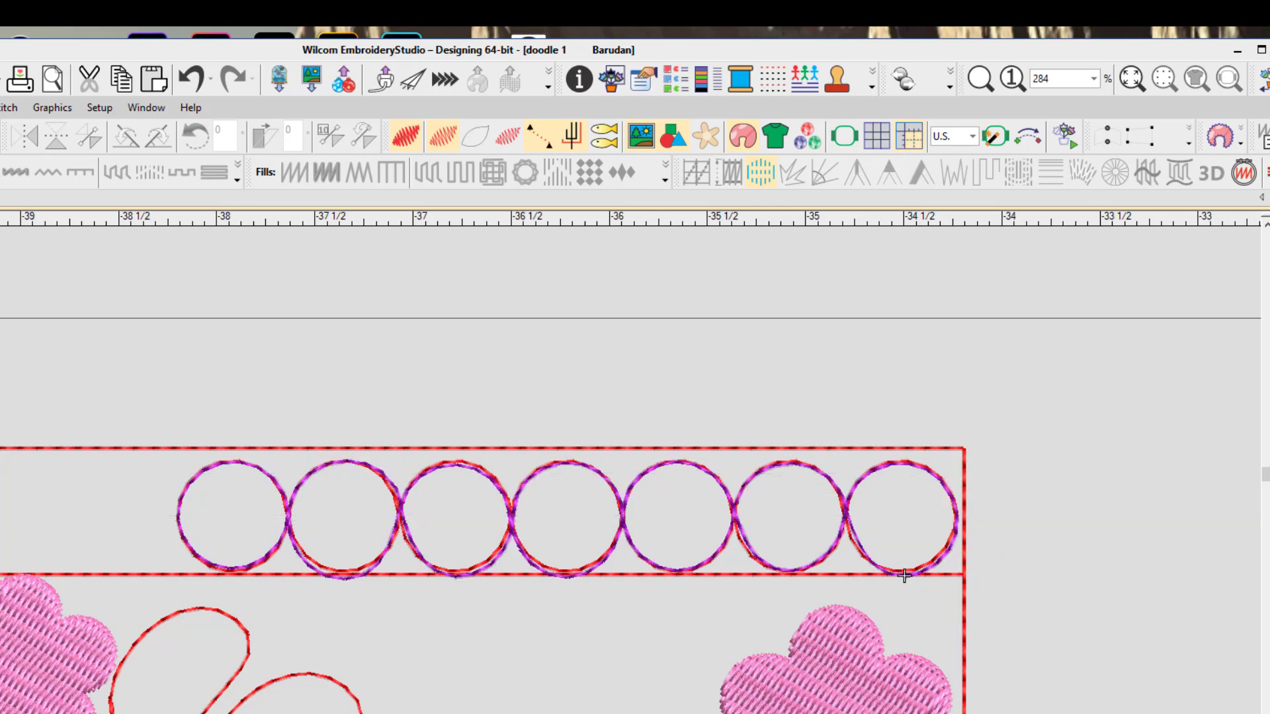
# Reshape the continuous line's nodes around the three left-most circles so that it follows their outlines and meets at the touching points
pyautogui.press('h')
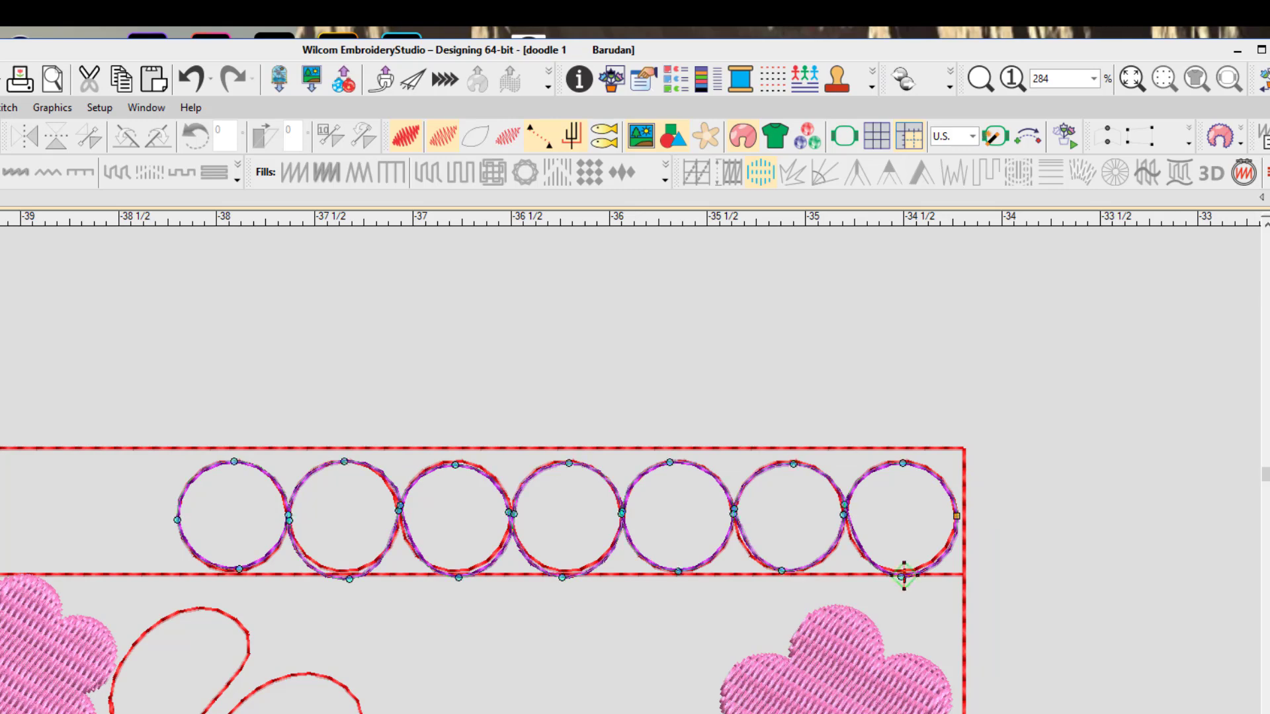
pyautogui.scroll(3, 535, 502)
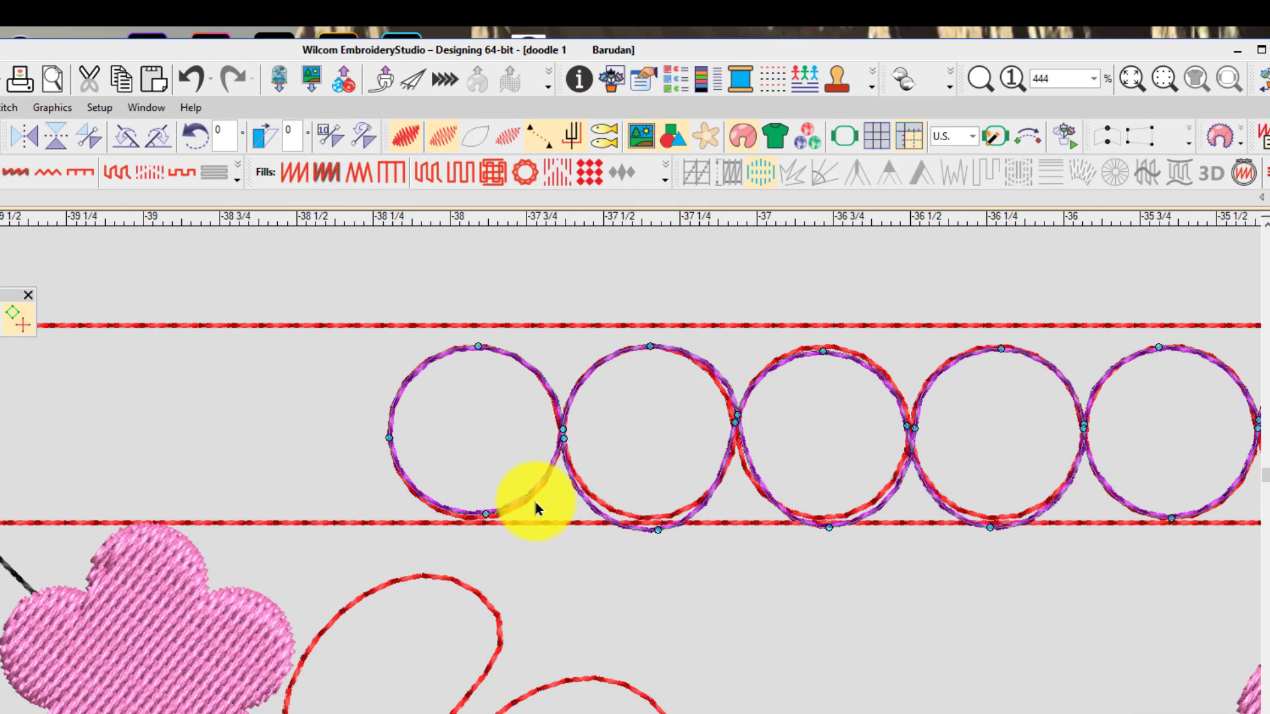
pyautogui.click(469, 523)
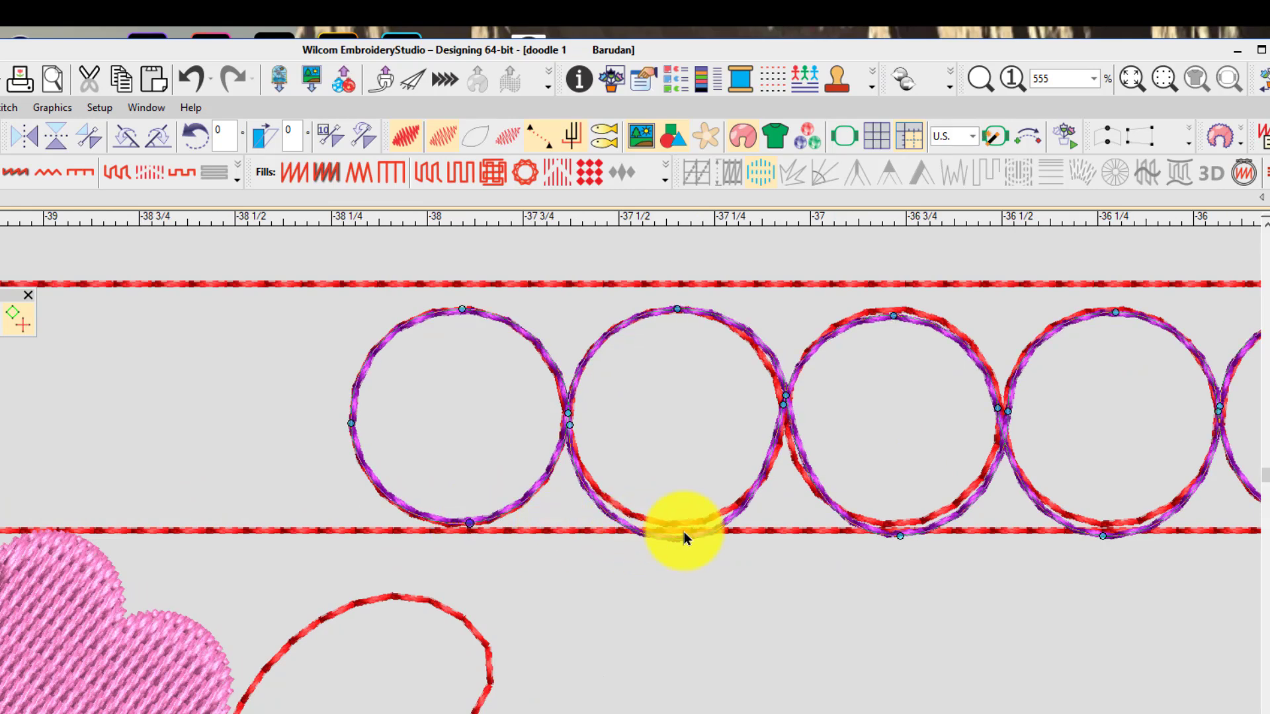
pyautogui.moveTo(688, 538); pyautogui.dragTo(681, 521)
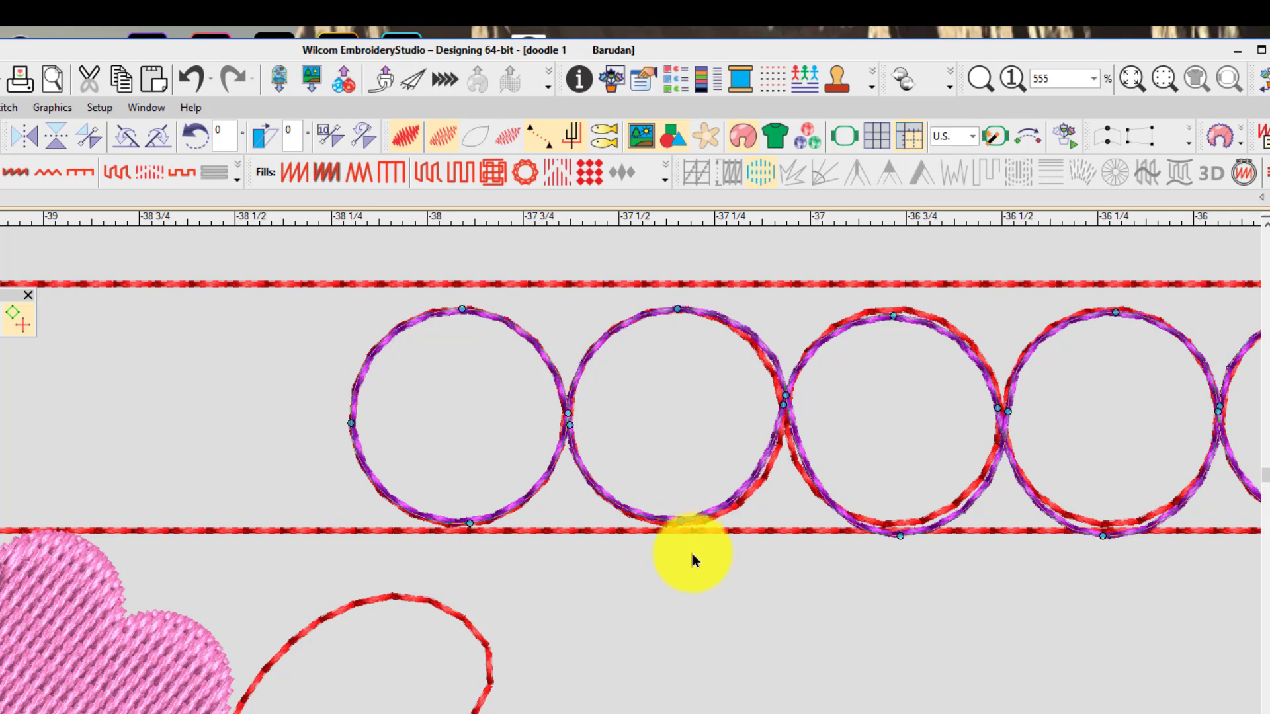
pyautogui.click(893, 525)
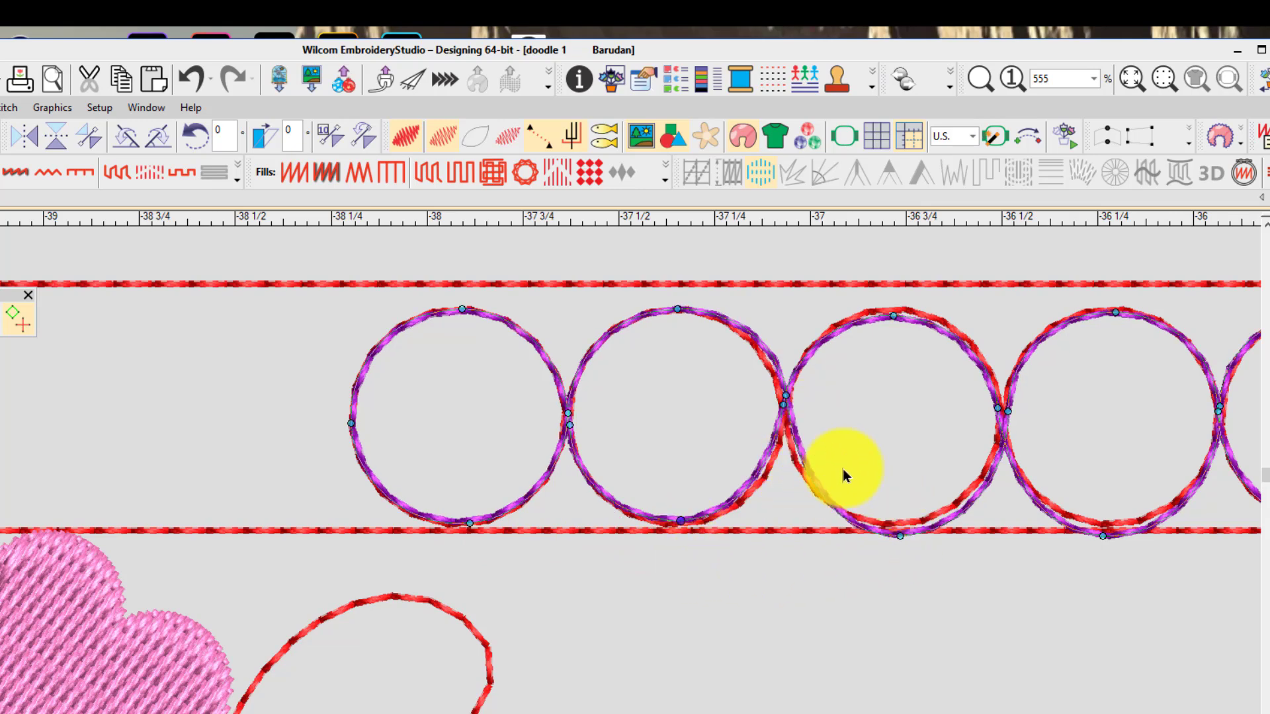
pyautogui.moveTo(896, 537); pyautogui.dragTo(888, 520)
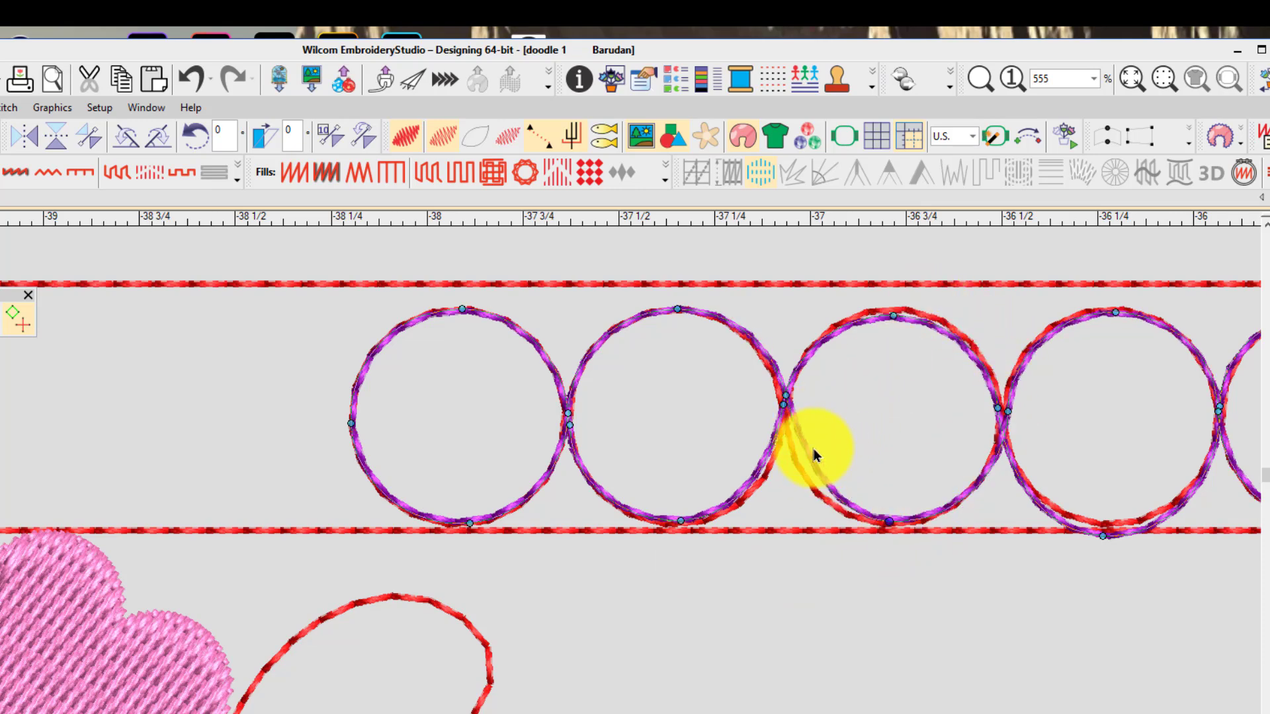
pyautogui.moveTo(786, 397); pyautogui.dragTo(785, 410)
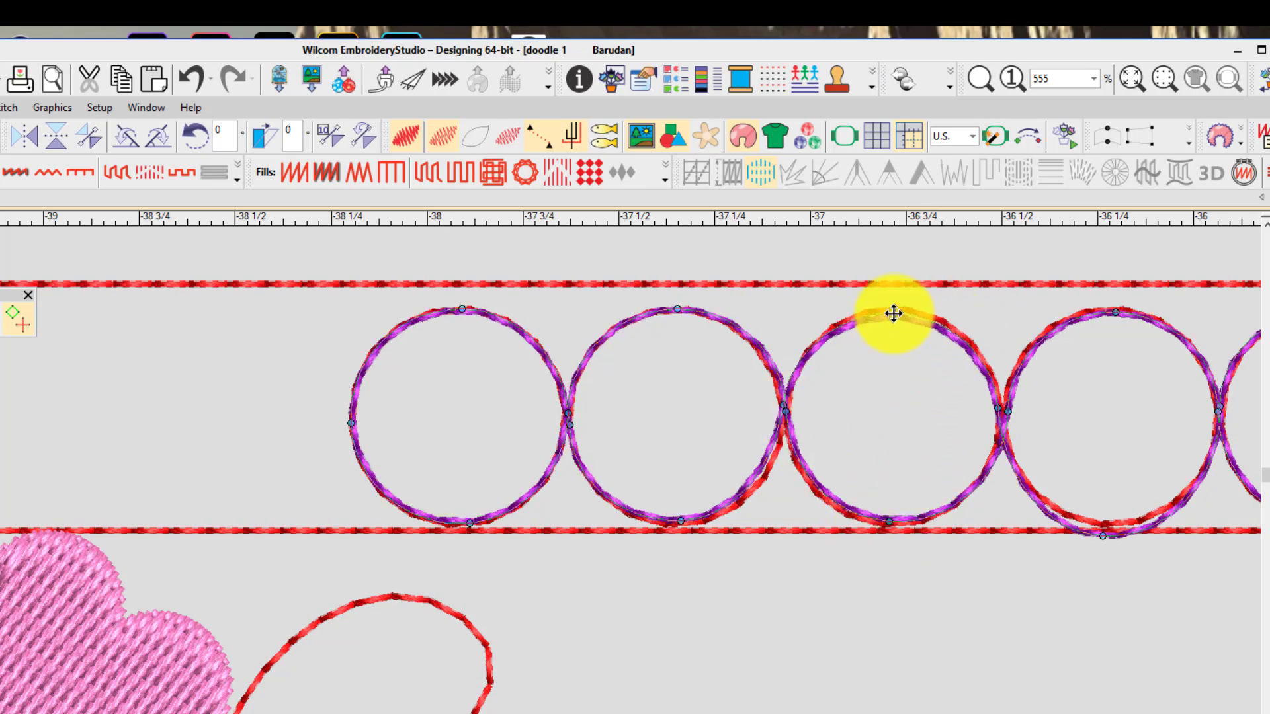
pyautogui.click(893, 314)
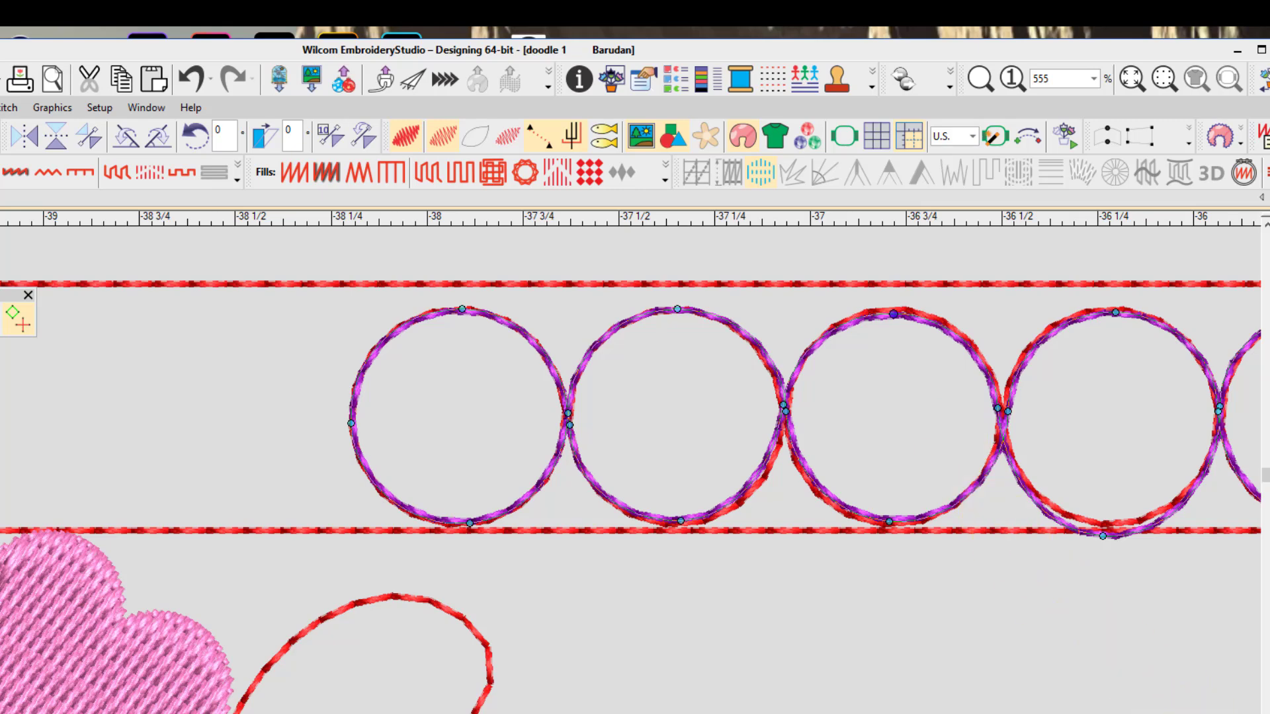
# Reshape the line's nodes around the remaining four circles to match their outlines, and finish with the line deselected
pyautogui.hscroll(4, 828, 527)
pyautogui.click(828, 527)
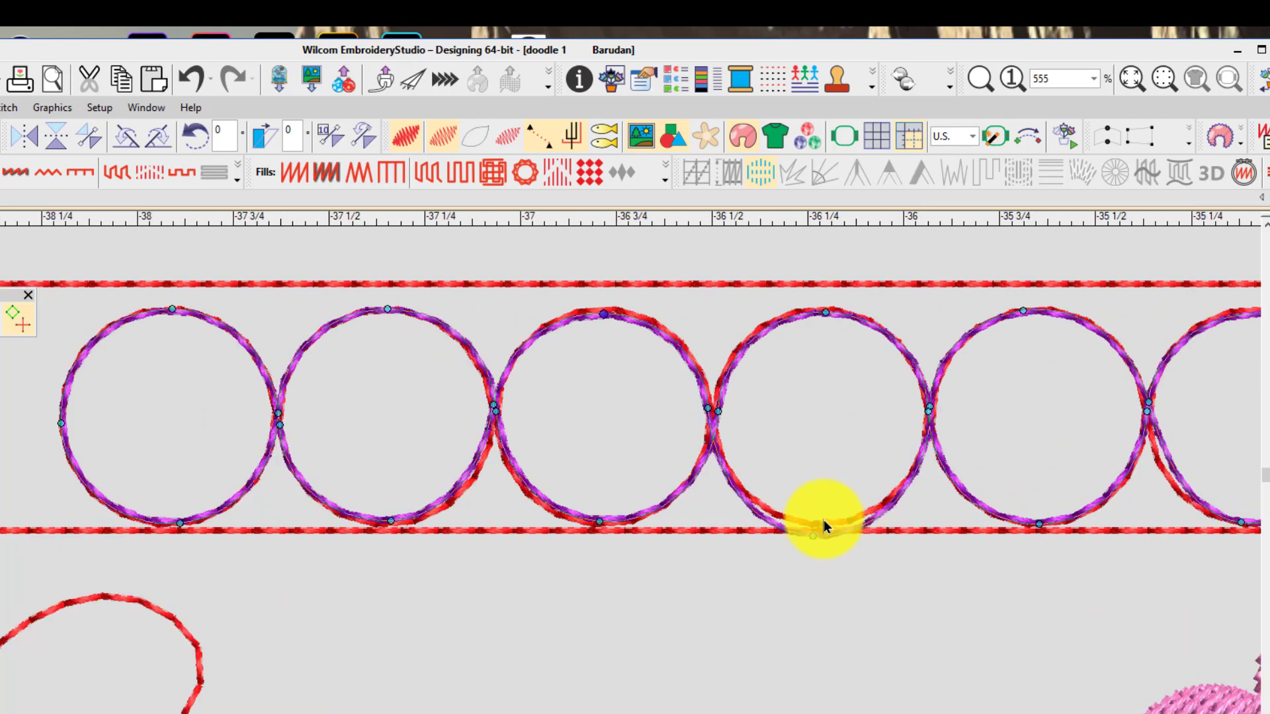
pyautogui.moveTo(809, 535); pyautogui.dragTo(806, 521)
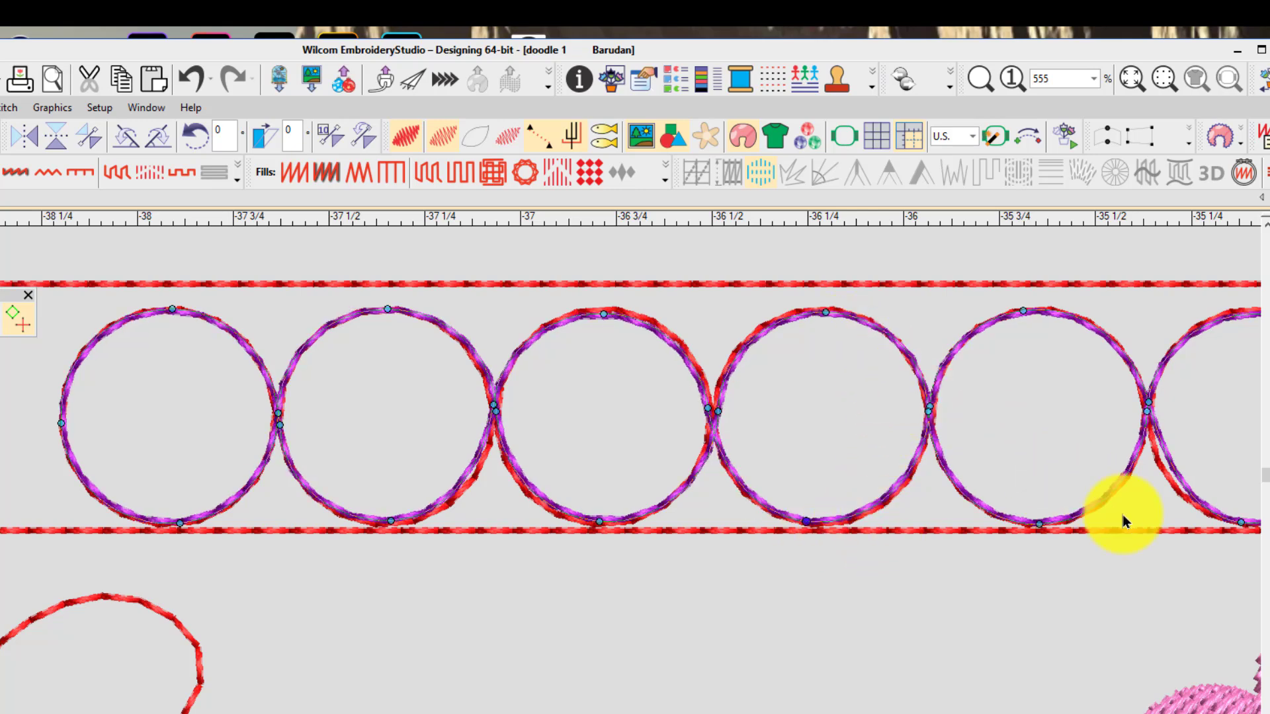
pyautogui.hscroll(3, 1190, 530)
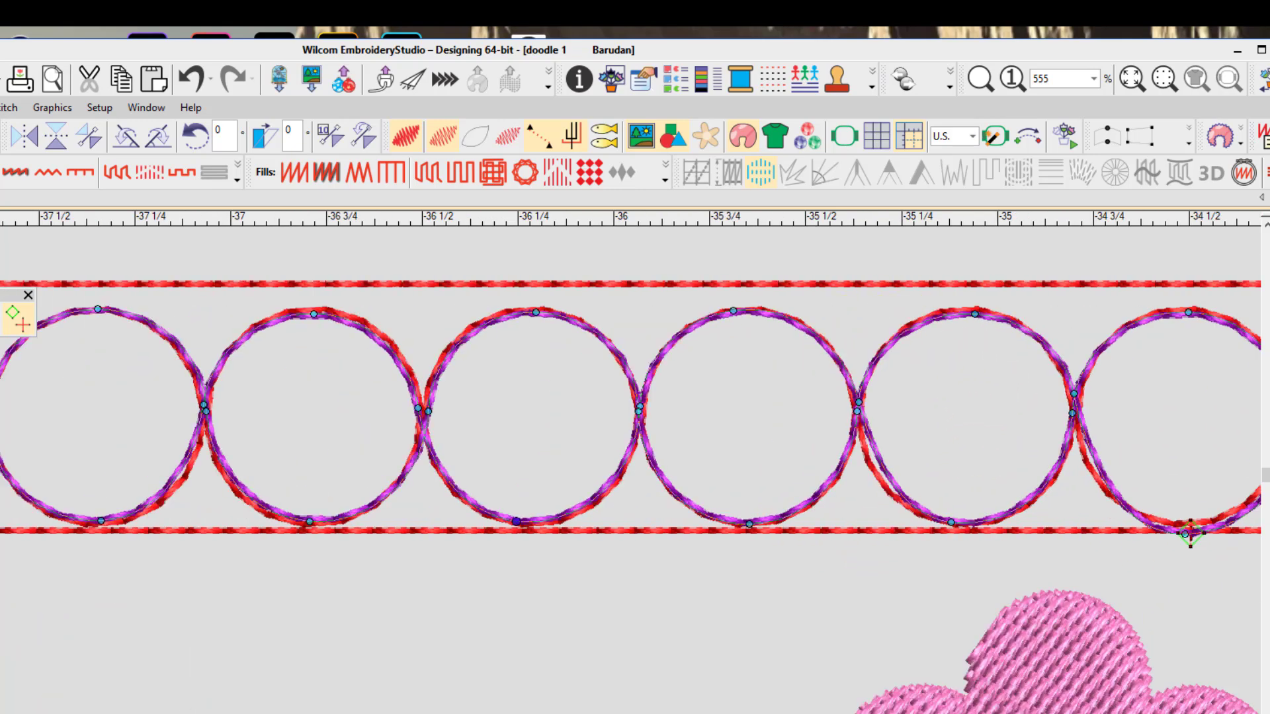
pyautogui.click(854, 414)
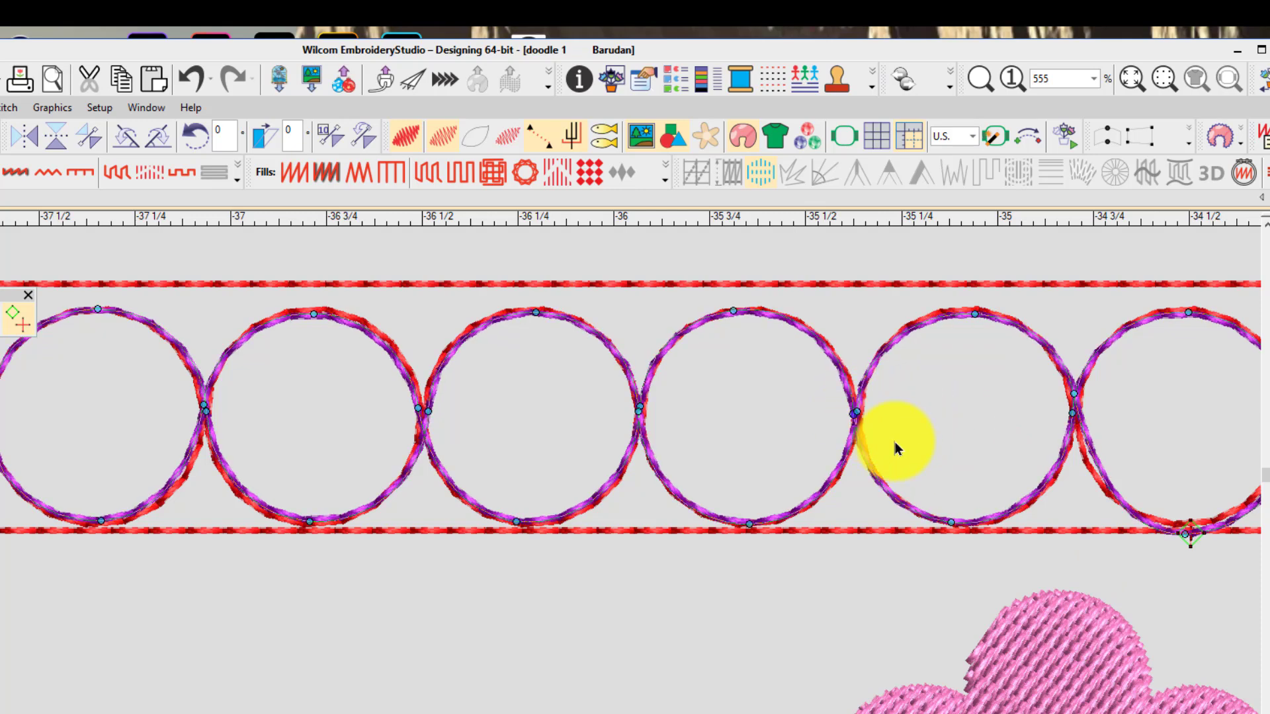
pyautogui.click(1075, 405)
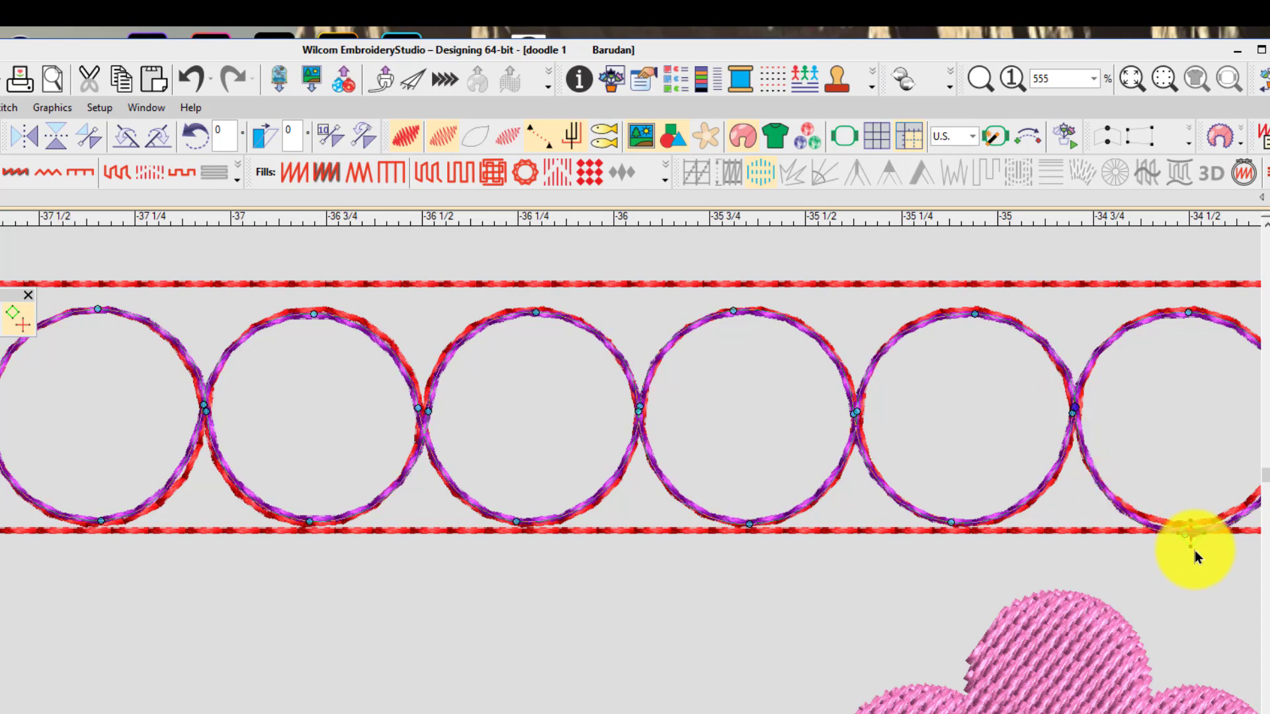
pyautogui.moveTo(1189, 532); pyautogui.dragTo(865, 510)
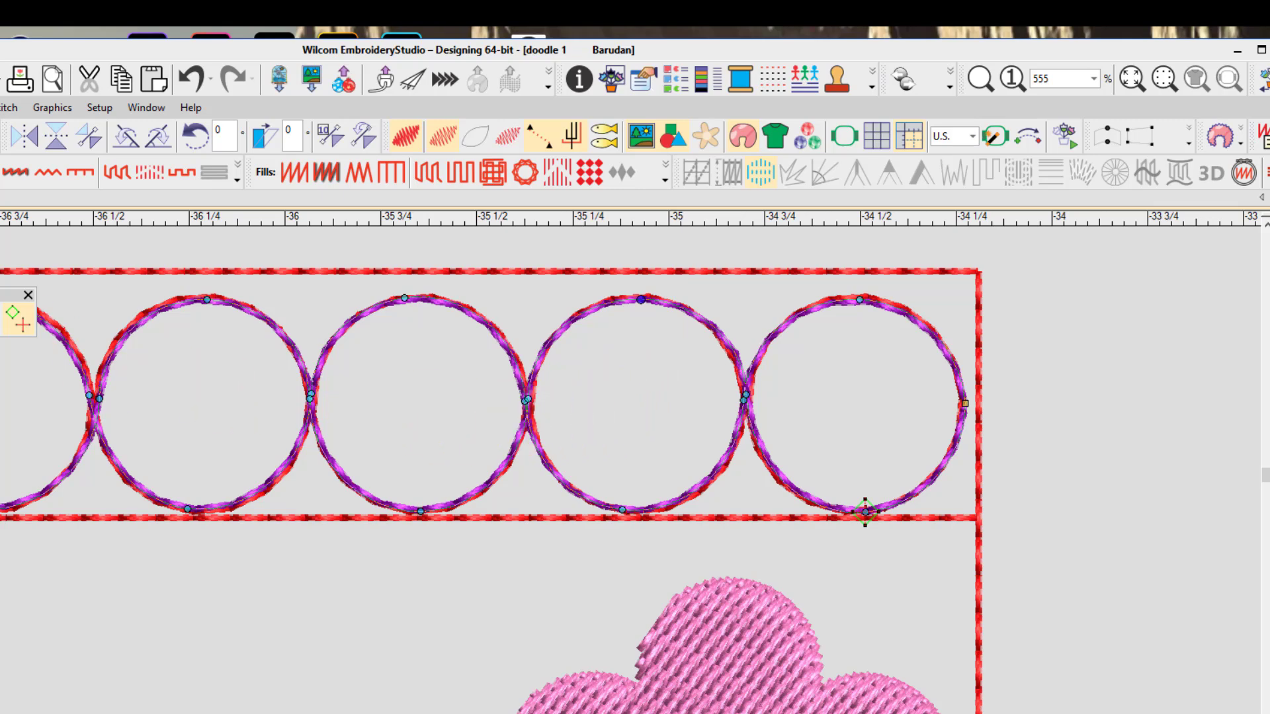
pyautogui.press('Escape')
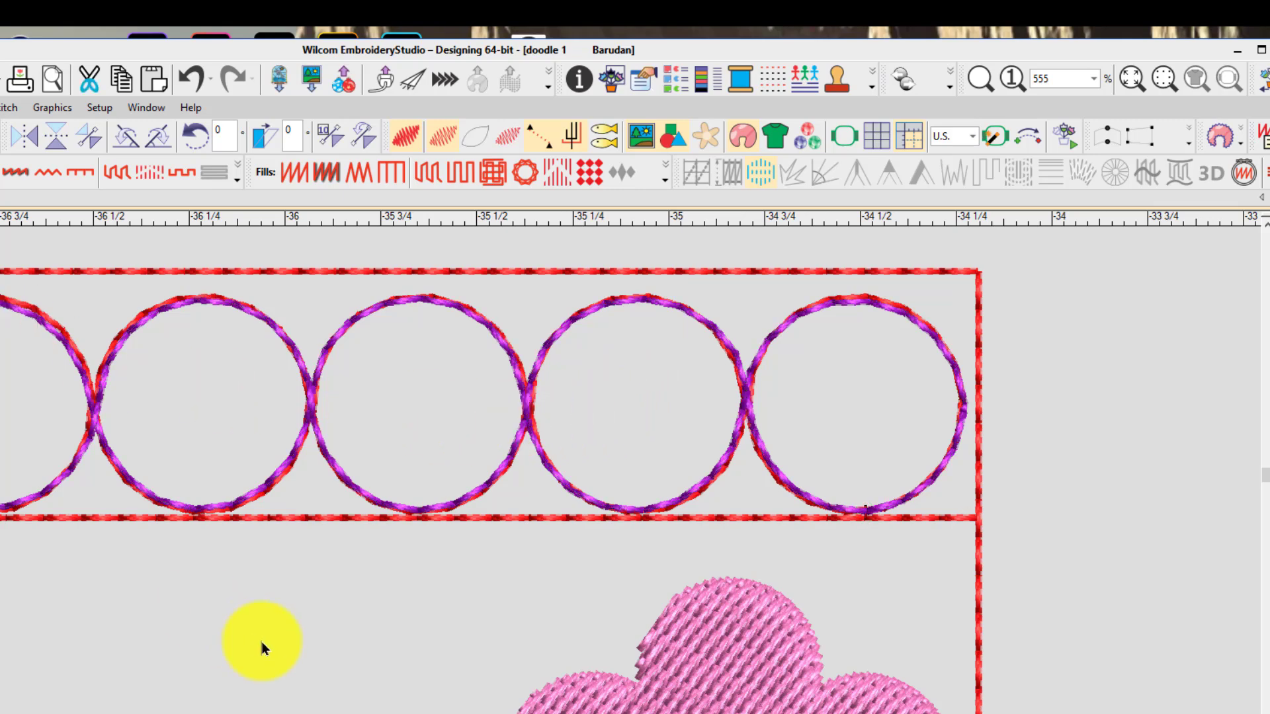
pyautogui.press('Escape')
# Examine the whole block, including the reworked border row, the fan and the feather plume along the diagonal spine
pyautogui.scroll(-5, 533, 511)
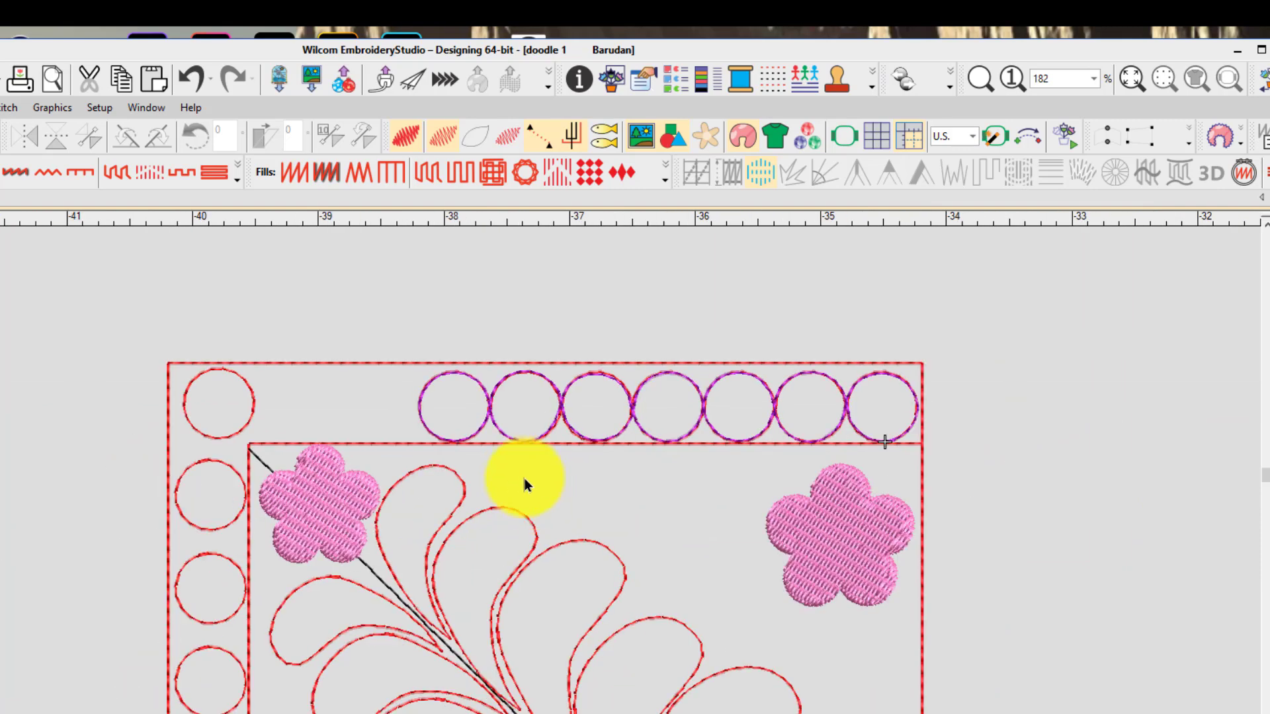
pyautogui.scroll(-3, 529, 488)
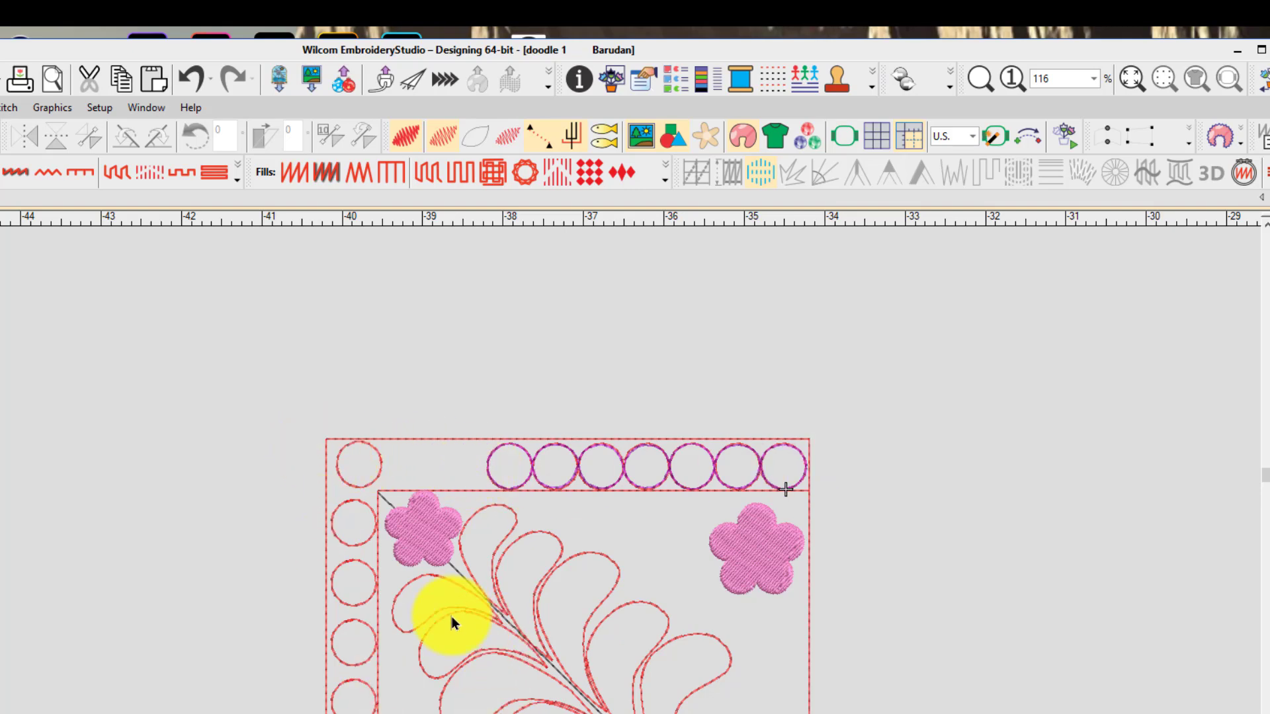
pyautogui.scroll(-2, 527, 559)
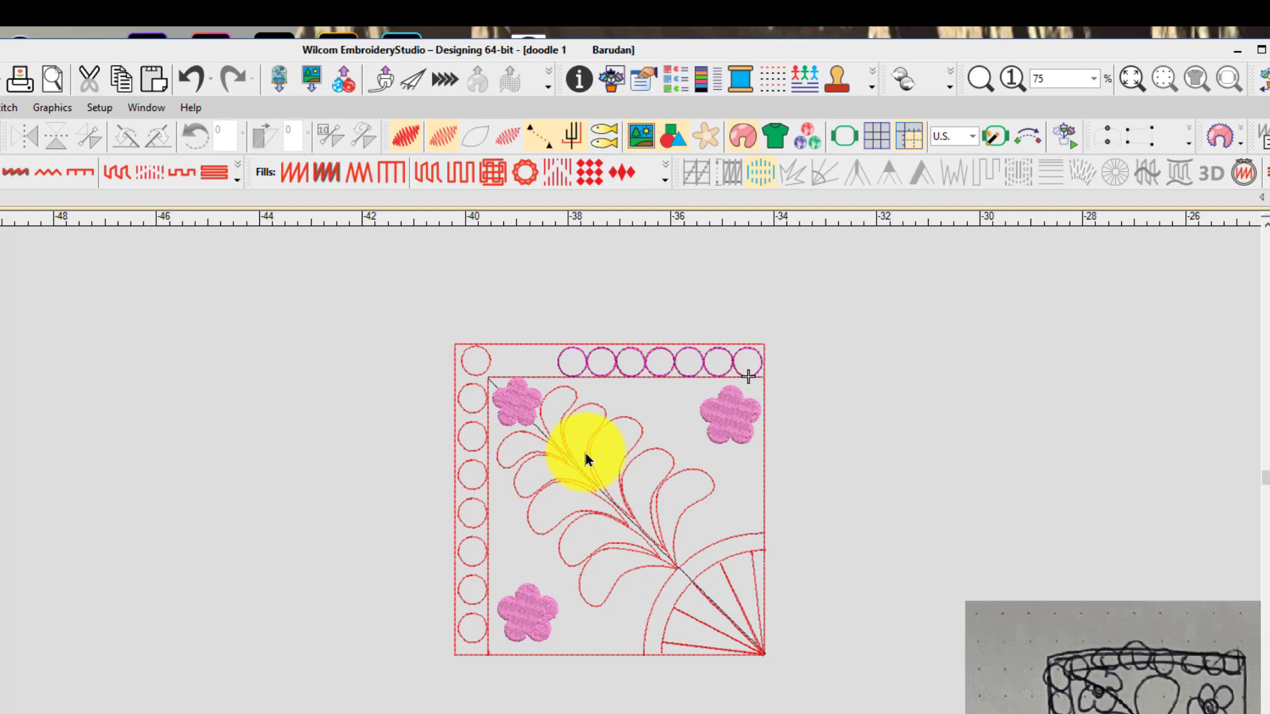
pyautogui.scroll(1, 585, 453)
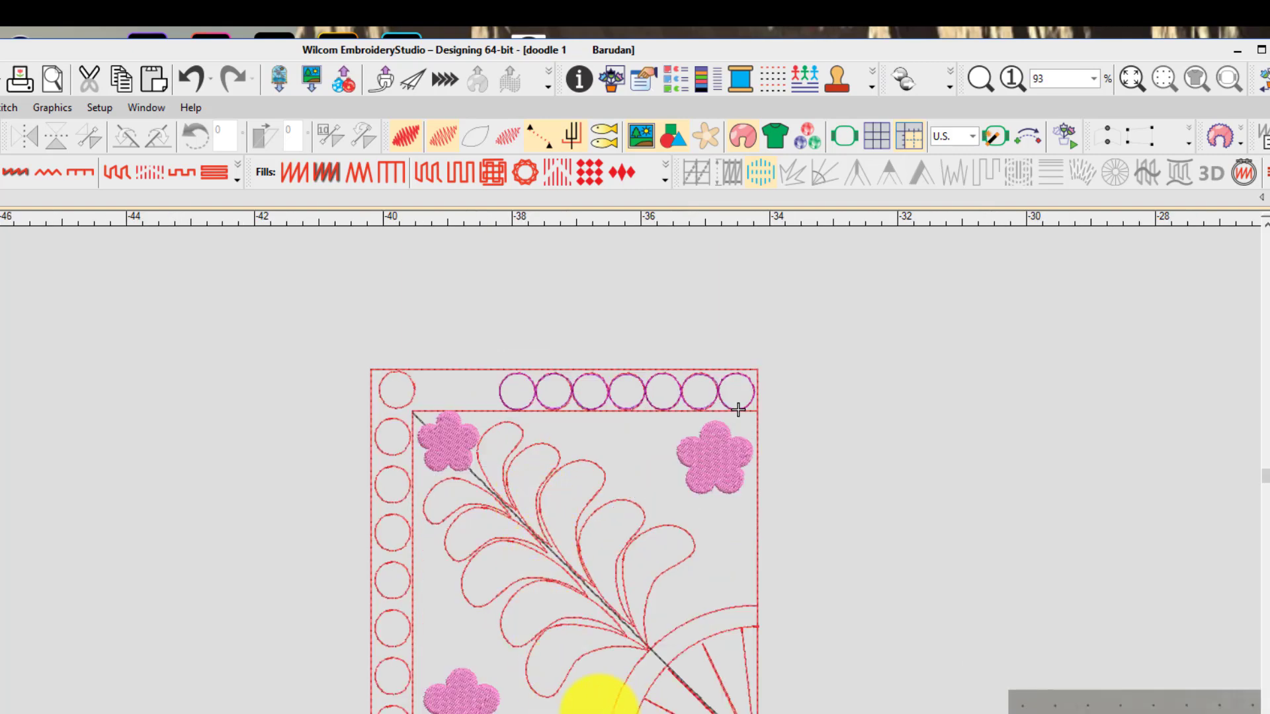
pyautogui.scroll(1, 504, 476)
pyautogui.scroll(1, 611, 468)
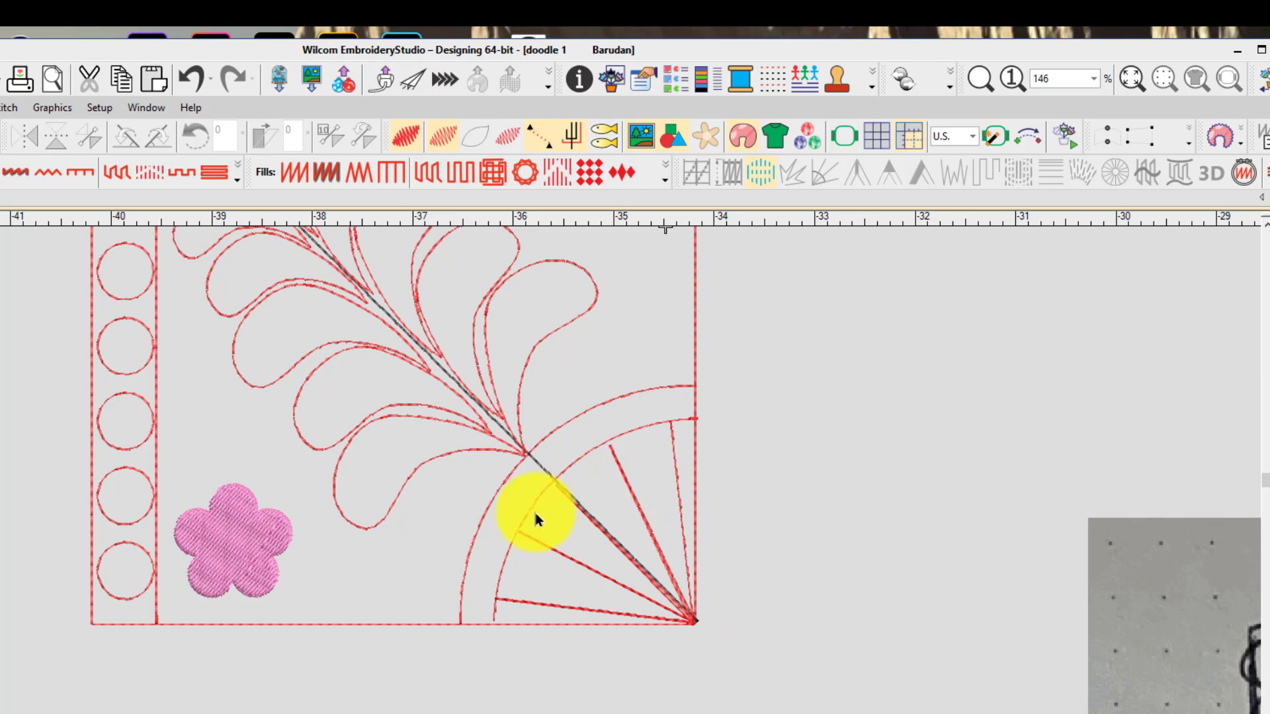
pyautogui.scroll(3, 529, 515)
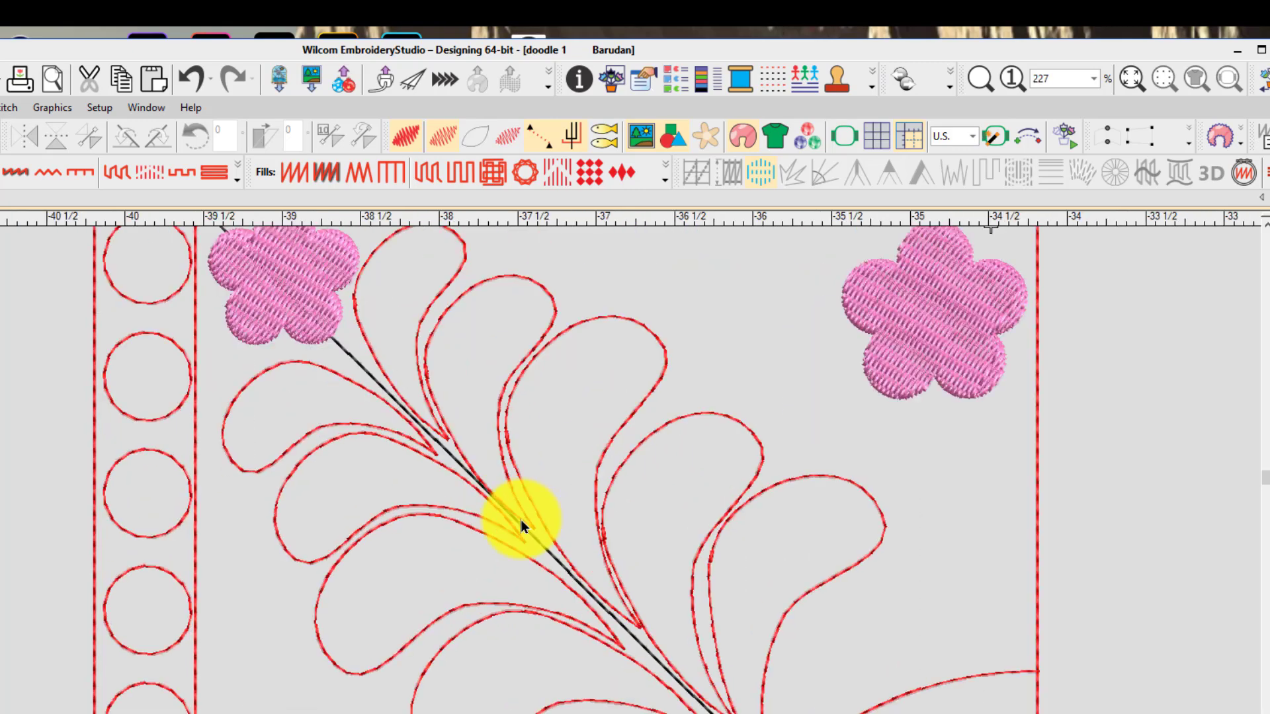
pyautogui.hscroll(-2, 535, 522)
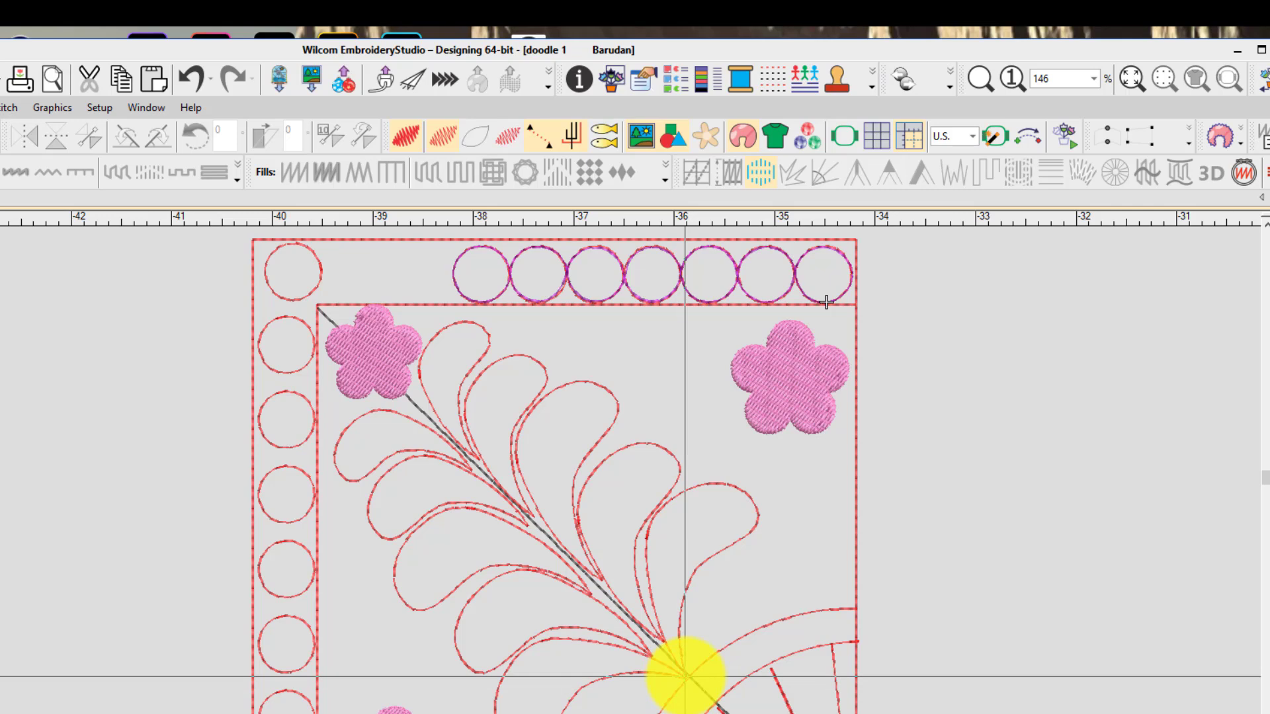
# Start a continuous run line down the feather's spine to the fan and trace the upper-side plume nearest the fan back to the spine
pyautogui.click(446, 429)
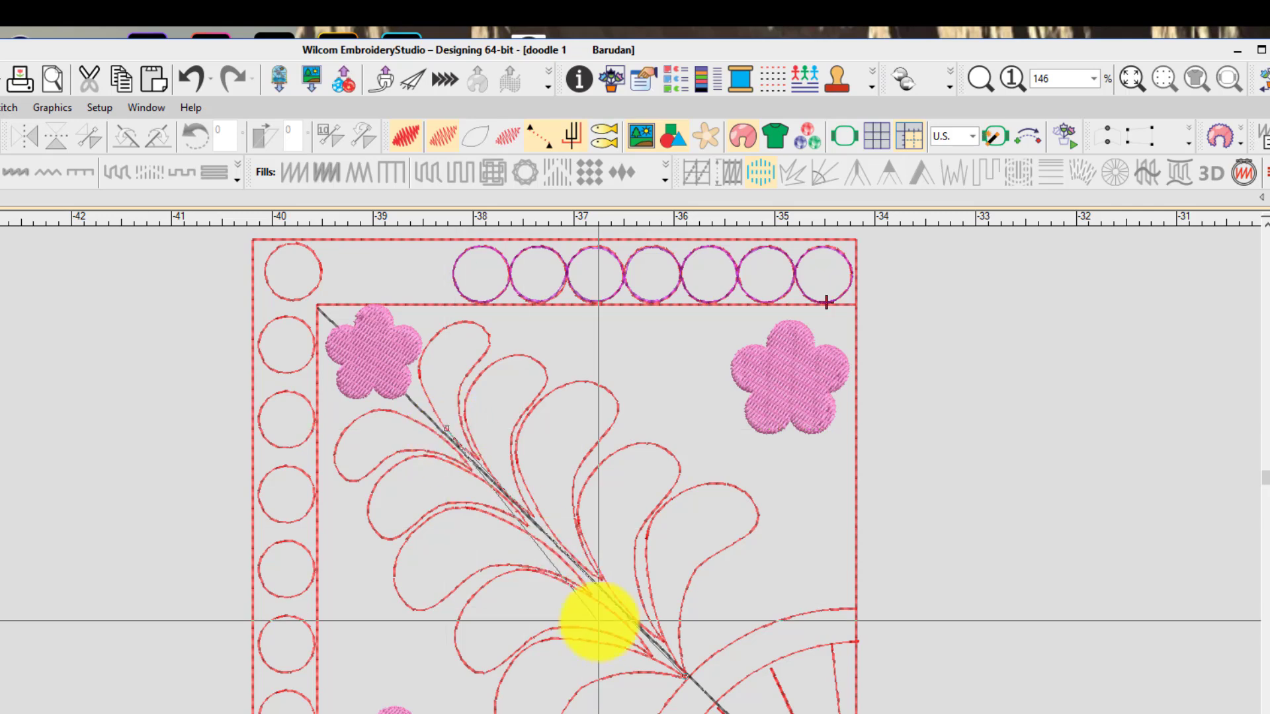
pyautogui.click(597, 583)
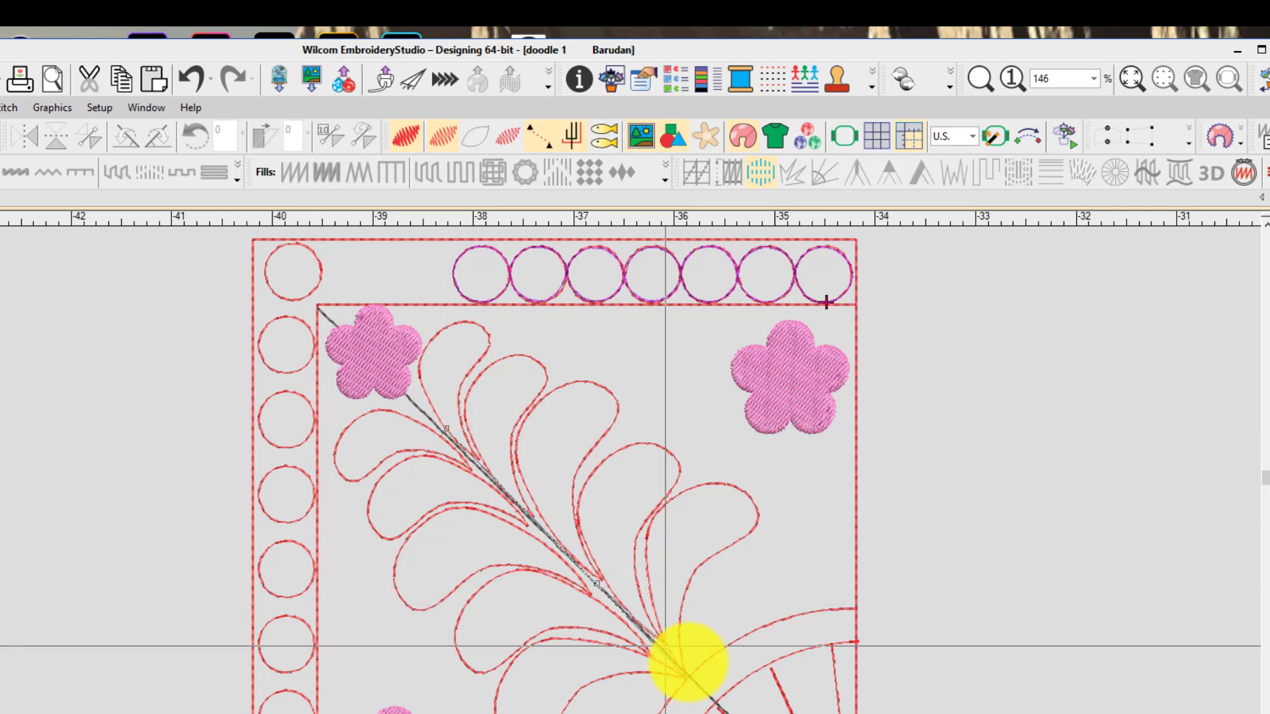
pyautogui.click(689, 680)
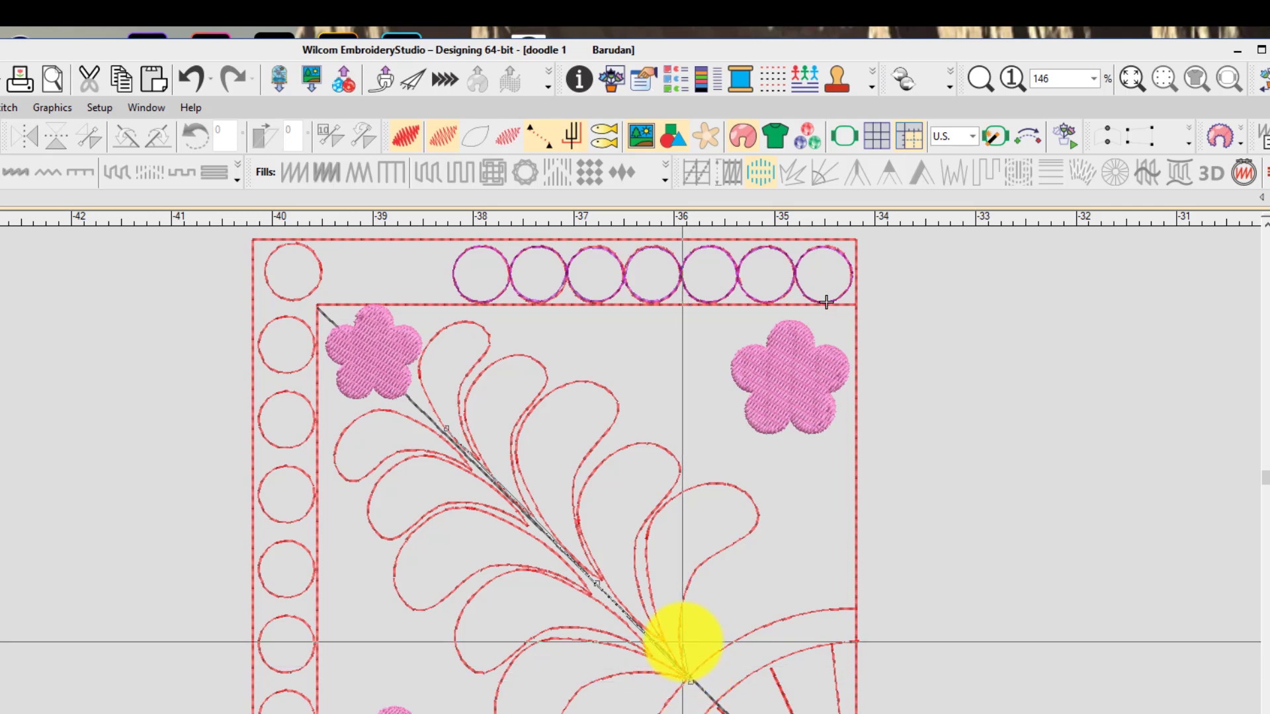
pyautogui.click(681, 622)
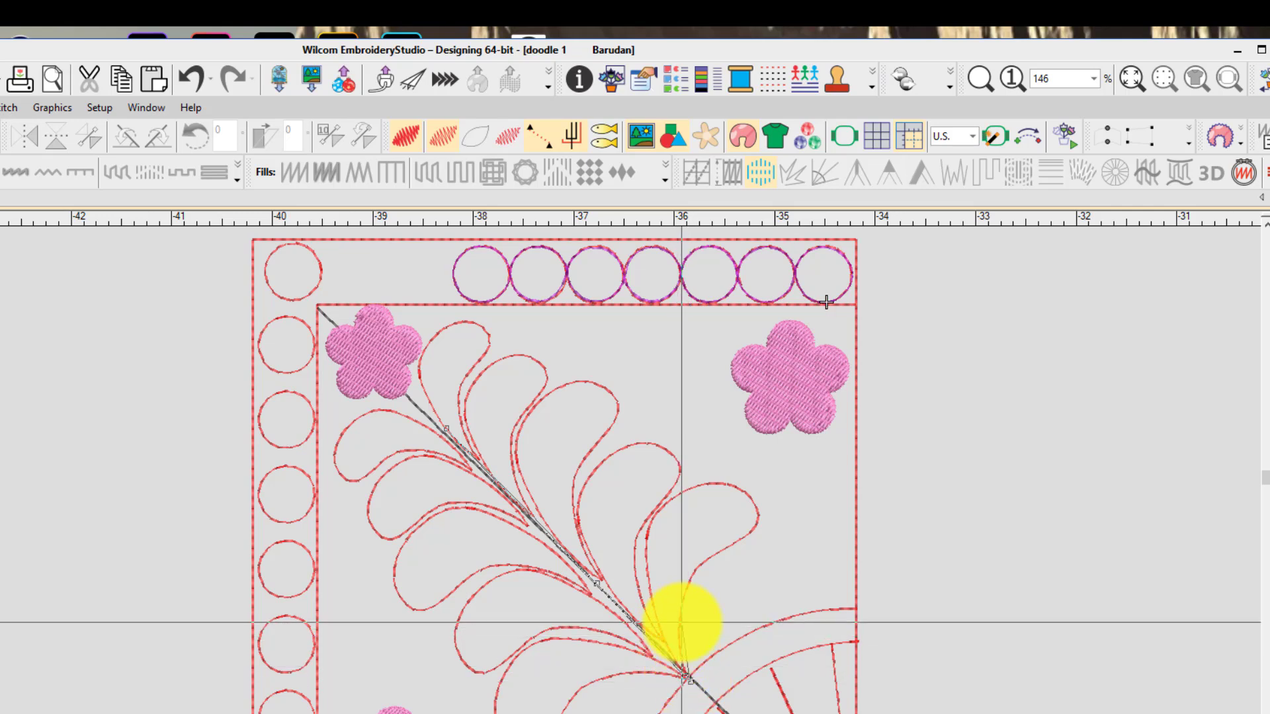
pyautogui.click(716, 552)
pyautogui.click(756, 507)
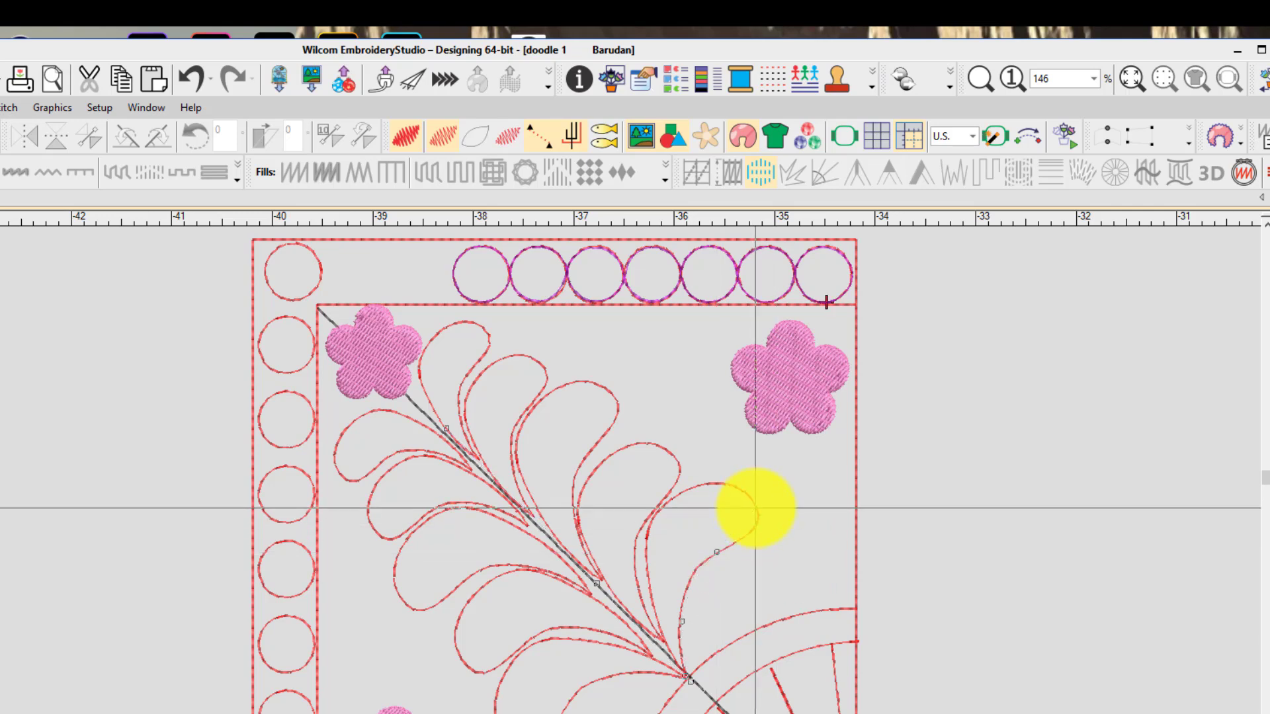
pyautogui.click(704, 484)
pyautogui.click(647, 535)
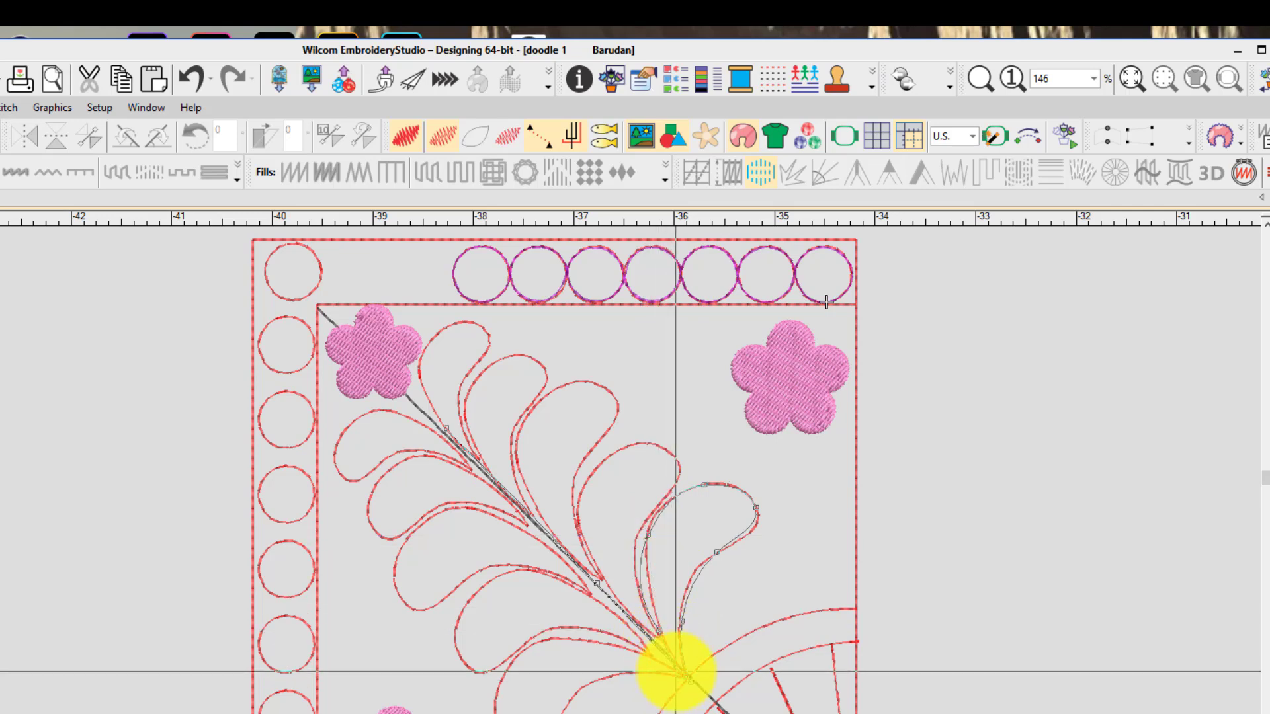
pyautogui.click(652, 628)
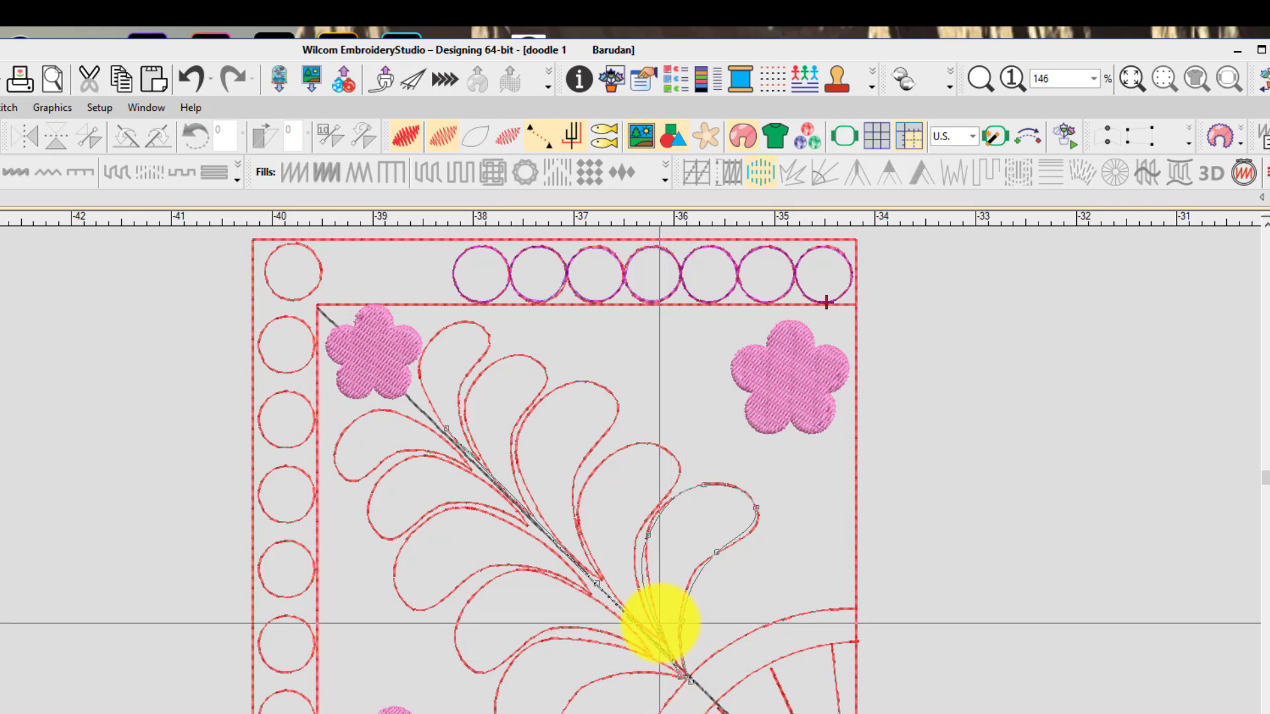
# Continue the line up along the first plume and around the second upper-side plume, following its original outline
pyautogui.click(637, 579)
pyautogui.click(634, 535)
pyautogui.click(669, 456)
pyautogui.click(631, 439)
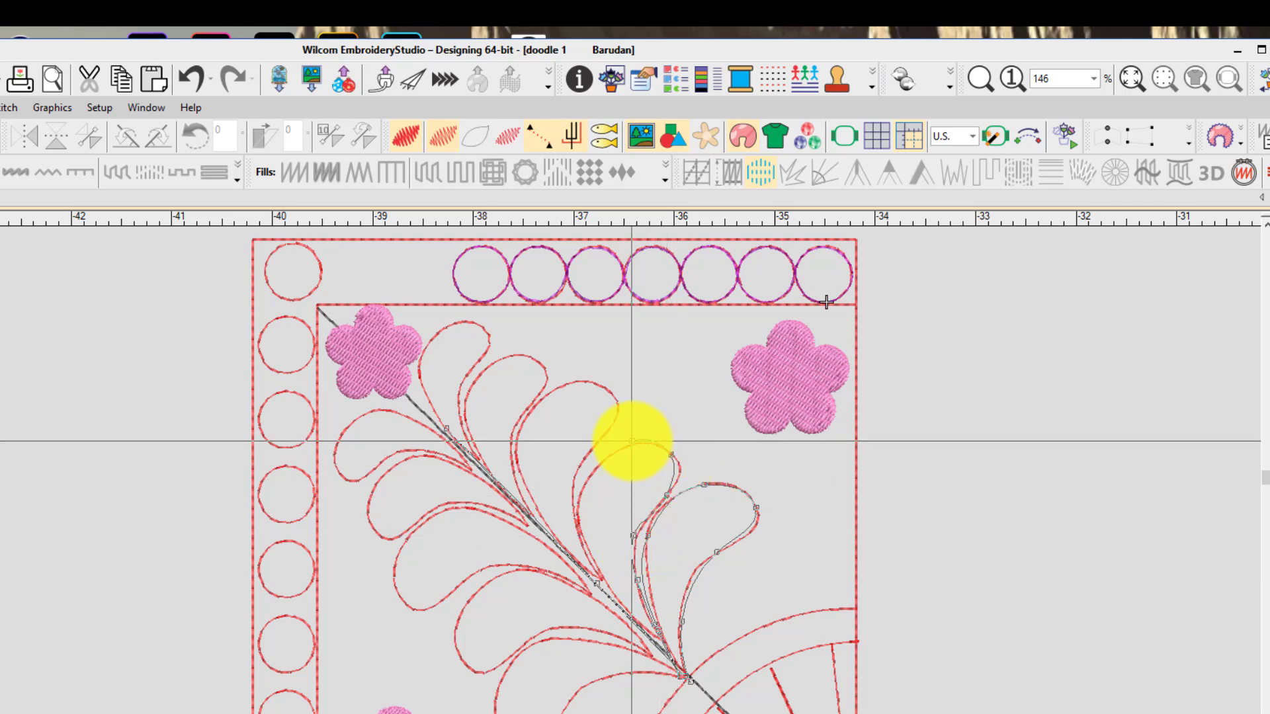
pyautogui.click(589, 474)
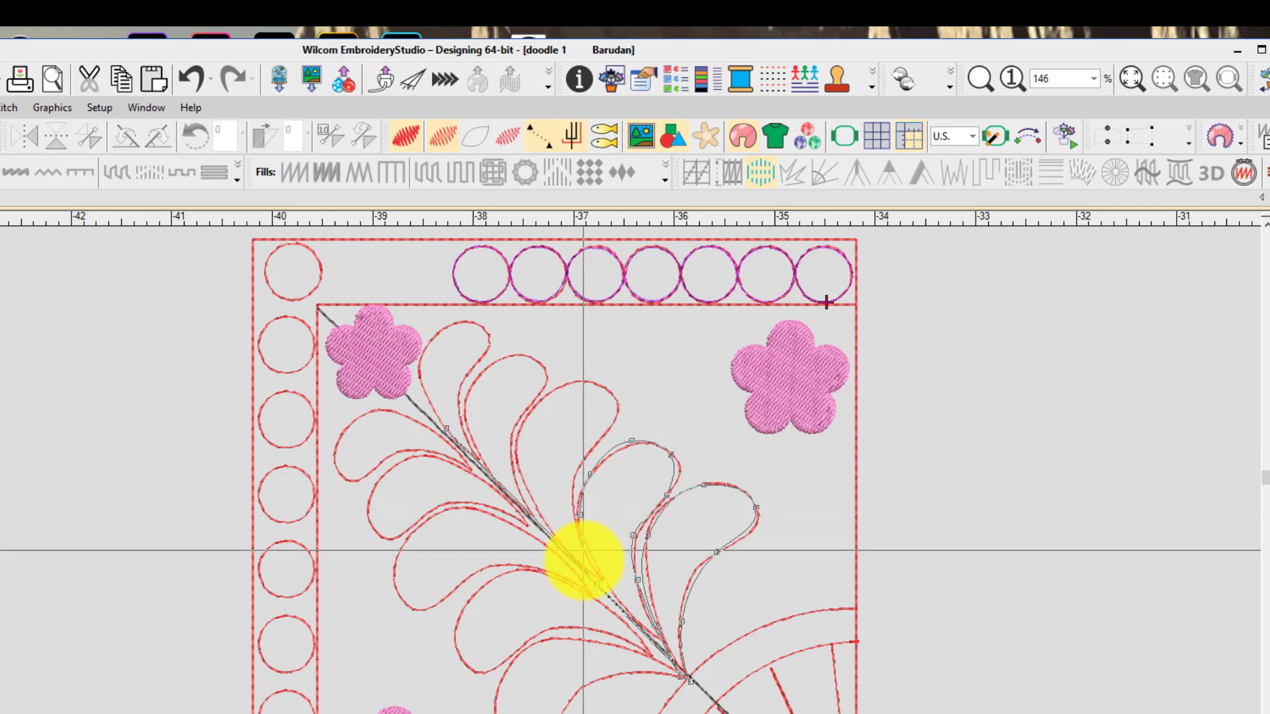
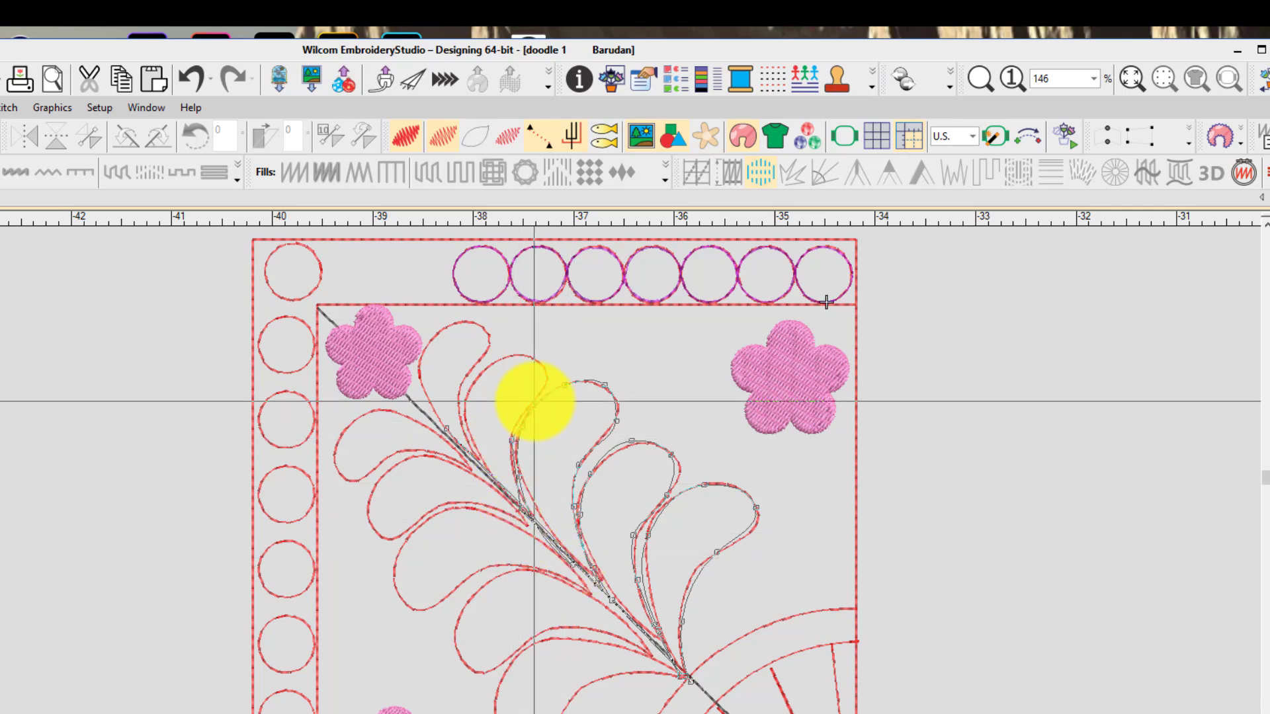
# Trace the fourth upper-side plume from the fan back down to the spine and finish the continuous line
pyautogui.rightClick(542, 363)
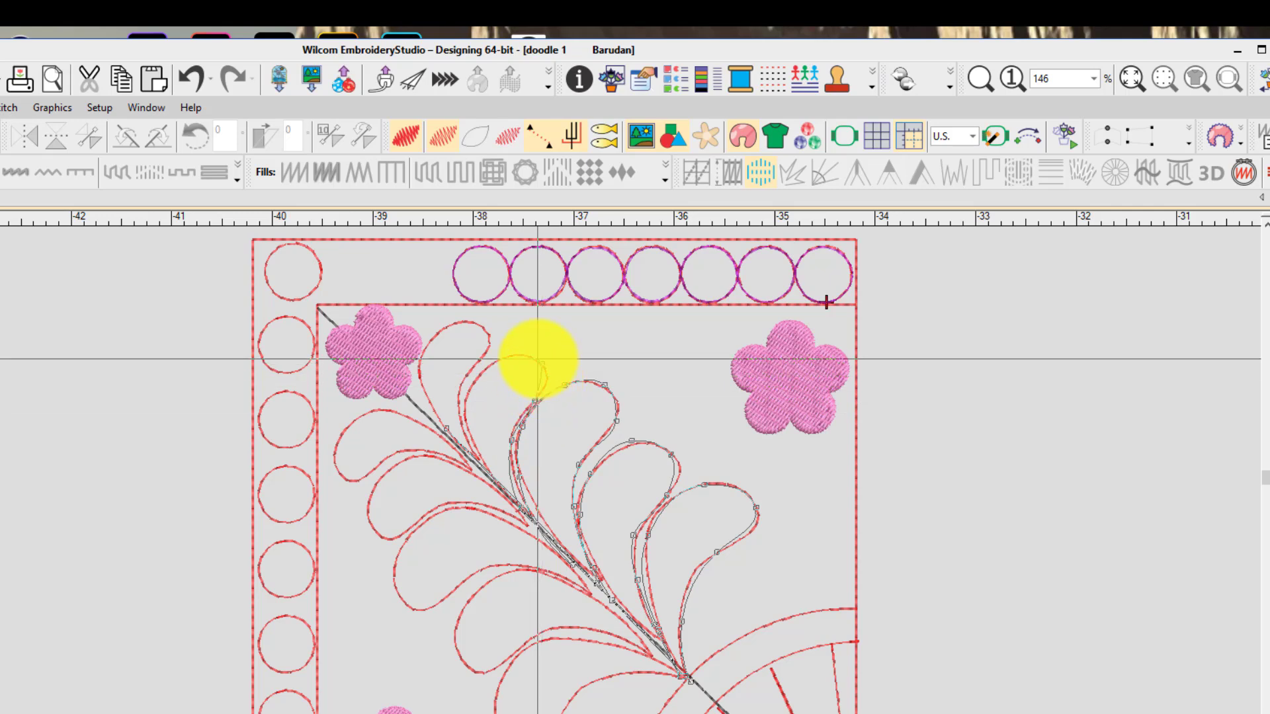
pyautogui.rightClick(502, 356)
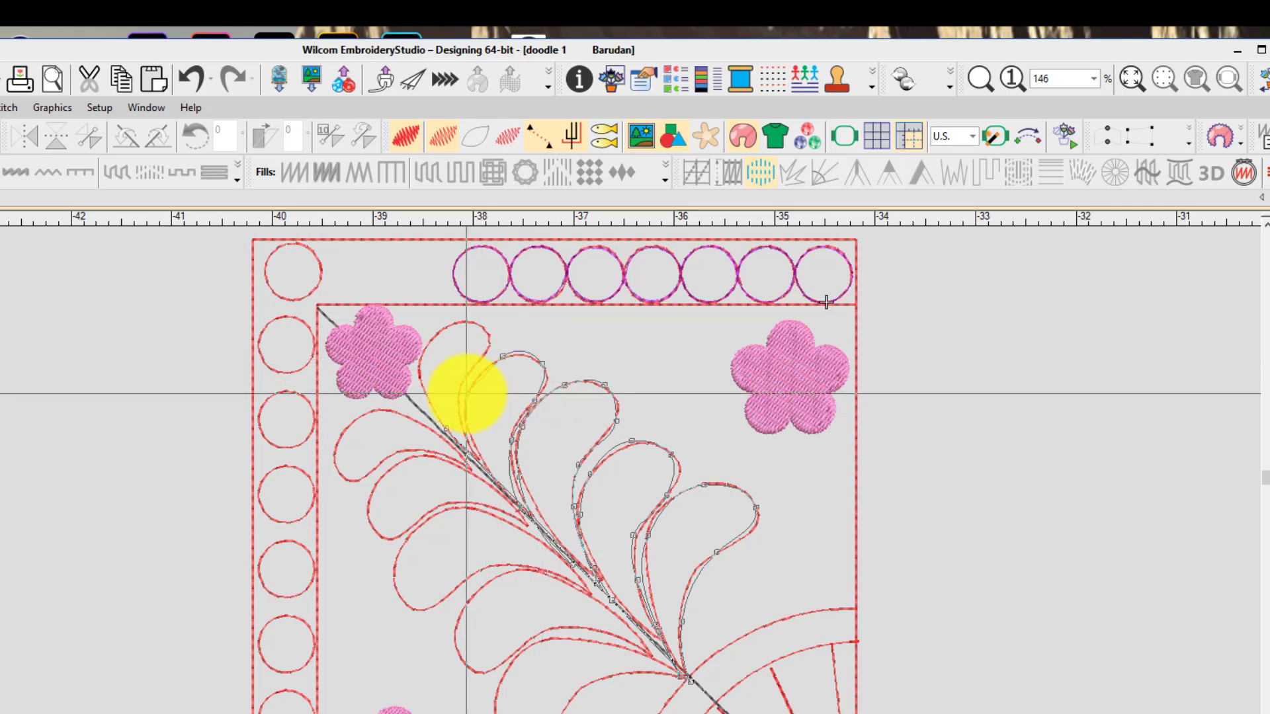
pyautogui.rightClick(465, 395)
pyautogui.rightClick(494, 495)
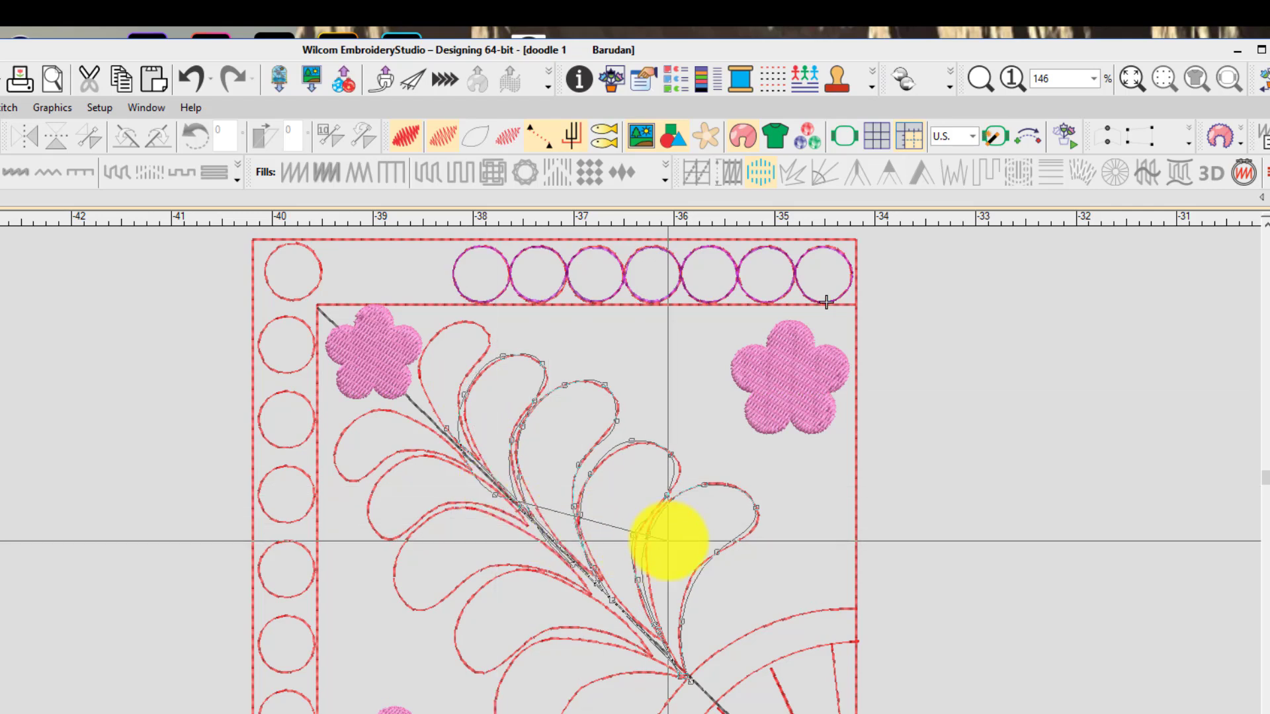
pyautogui.press('Return')
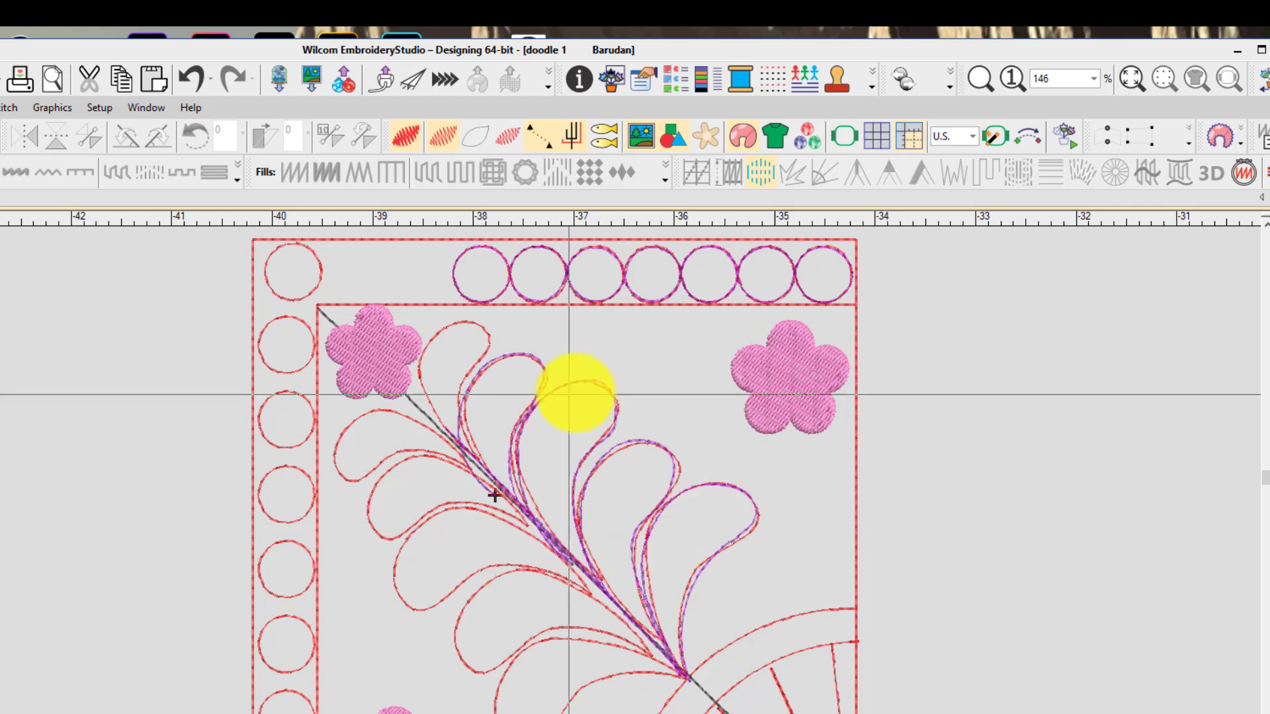
pyautogui.press('Escape')
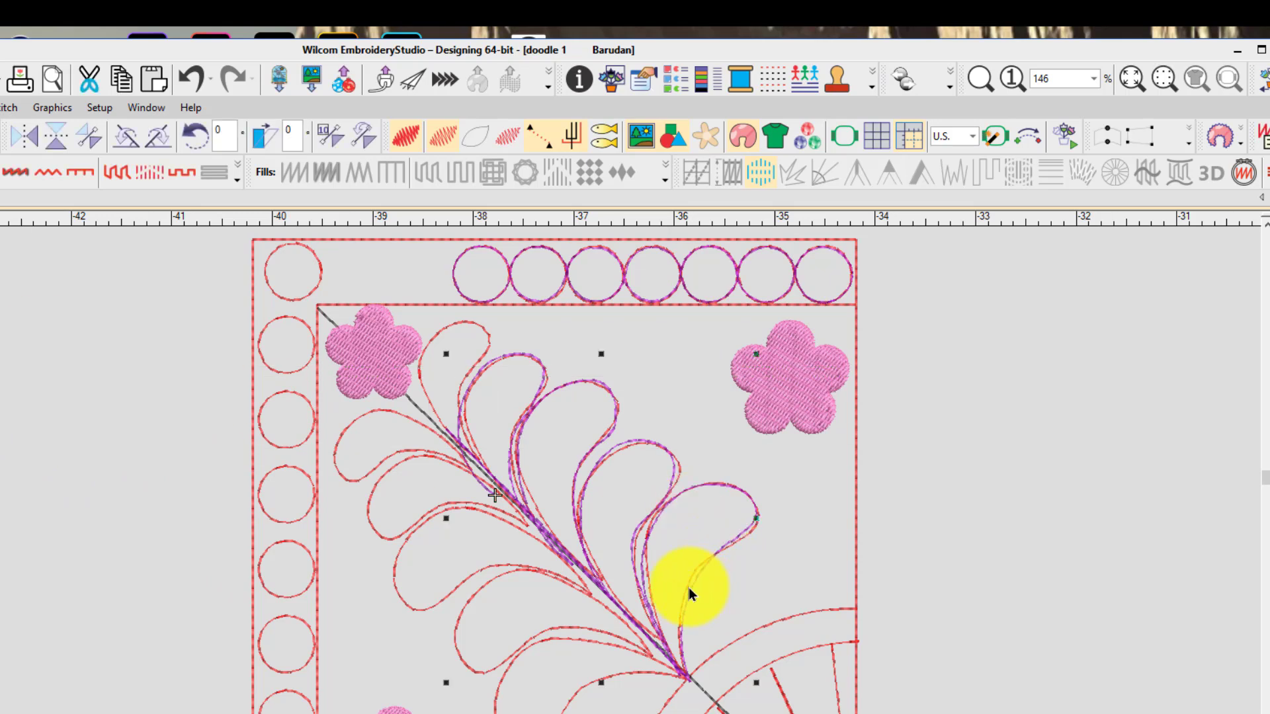
# Delete the original red plume nearest the fan and undo the accidental deletion of the new purple line
pyautogui.click(685, 588)
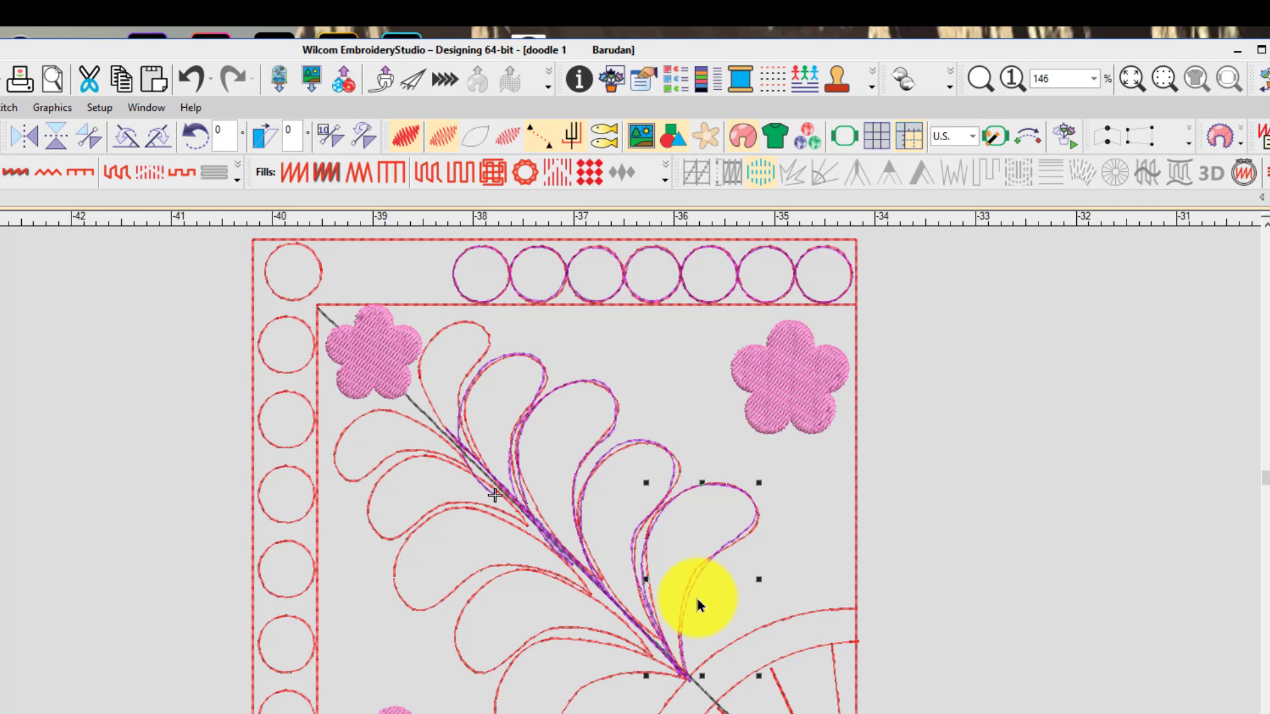
pyautogui.click(700, 583)
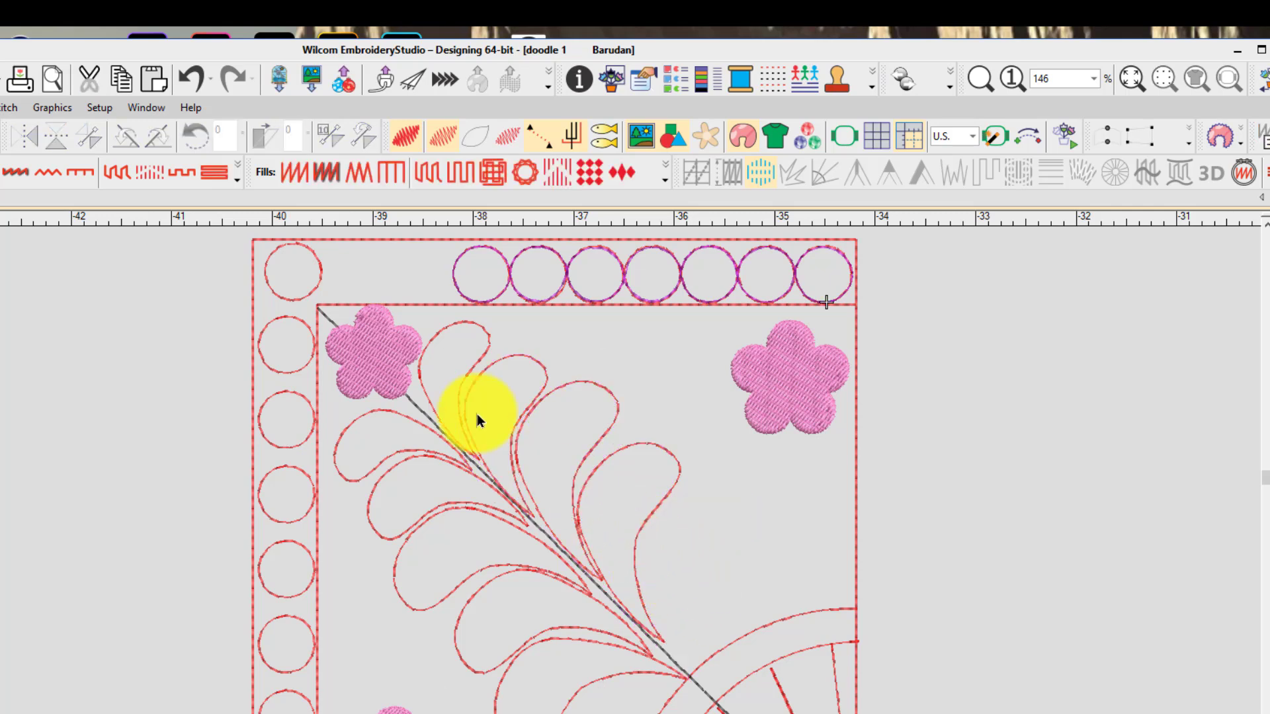
pyautogui.click(192, 78)
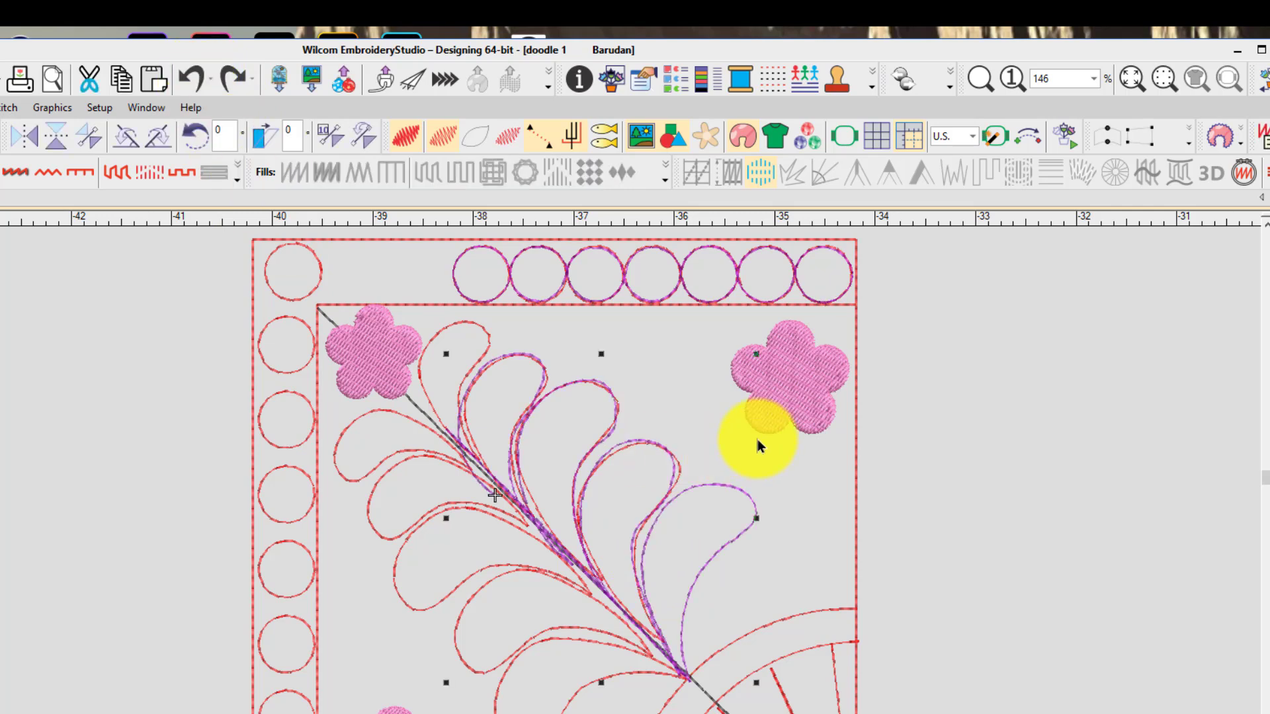
# Delete the three other original red plumes lying under the new purple line
pyautogui.click(677, 466)
pyautogui.press('Delete')
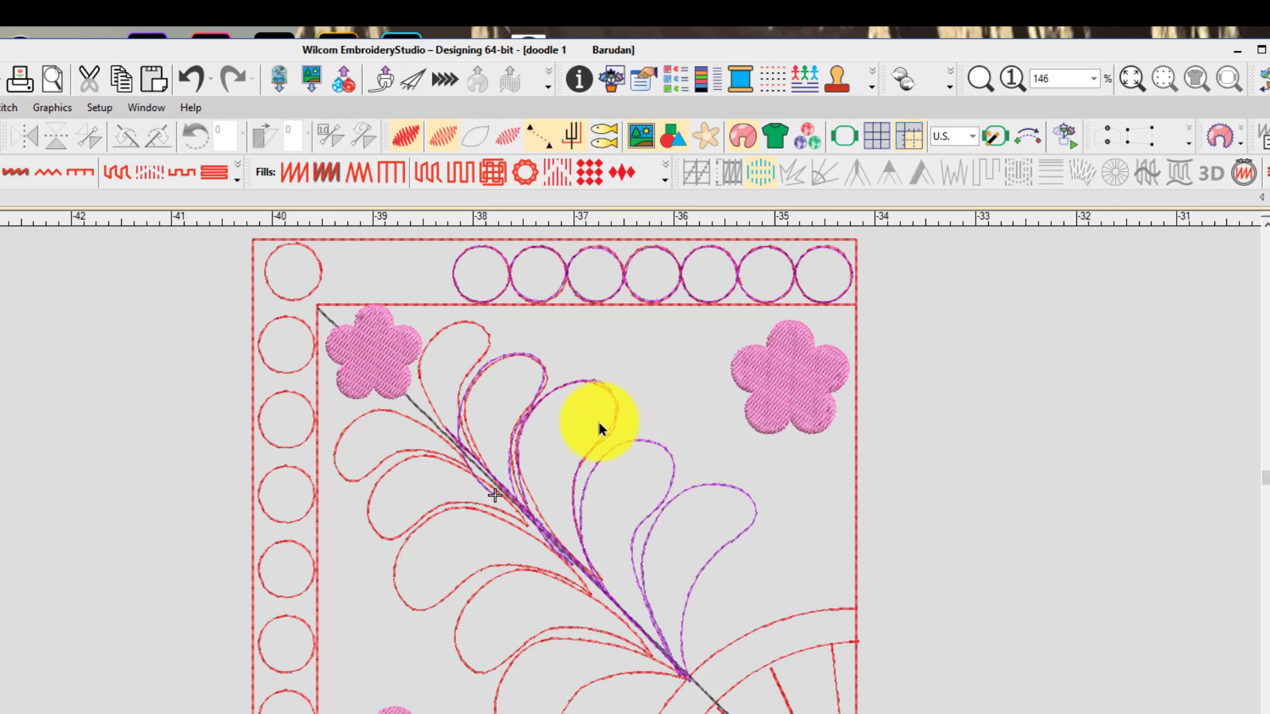
pyautogui.click(534, 505)
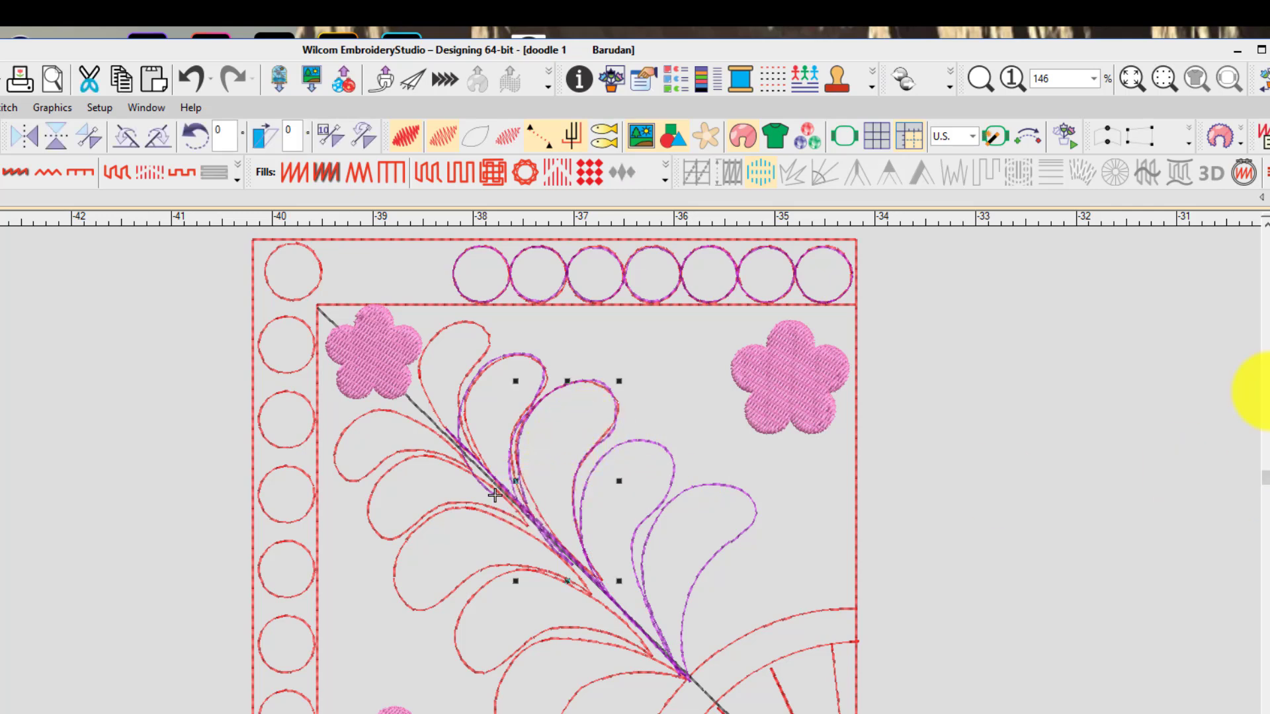
pyautogui.click(593, 497)
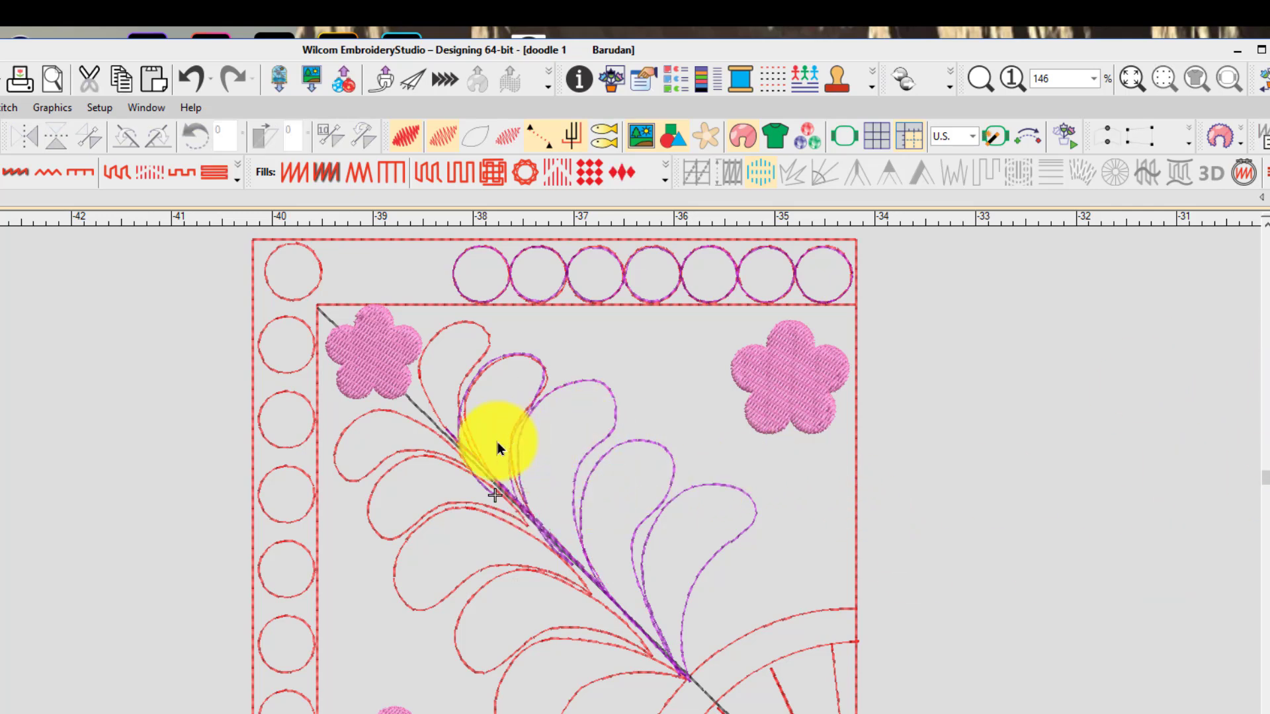
pyautogui.click(471, 437)
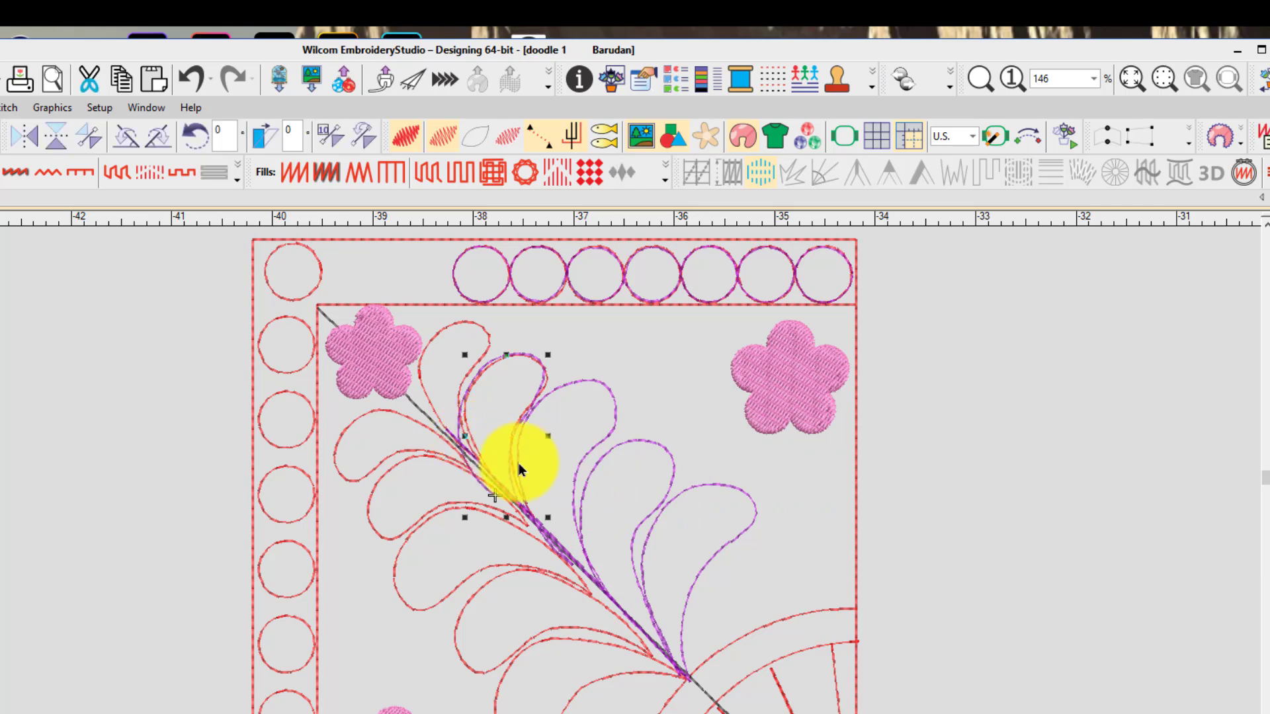
pyautogui.click(486, 413)
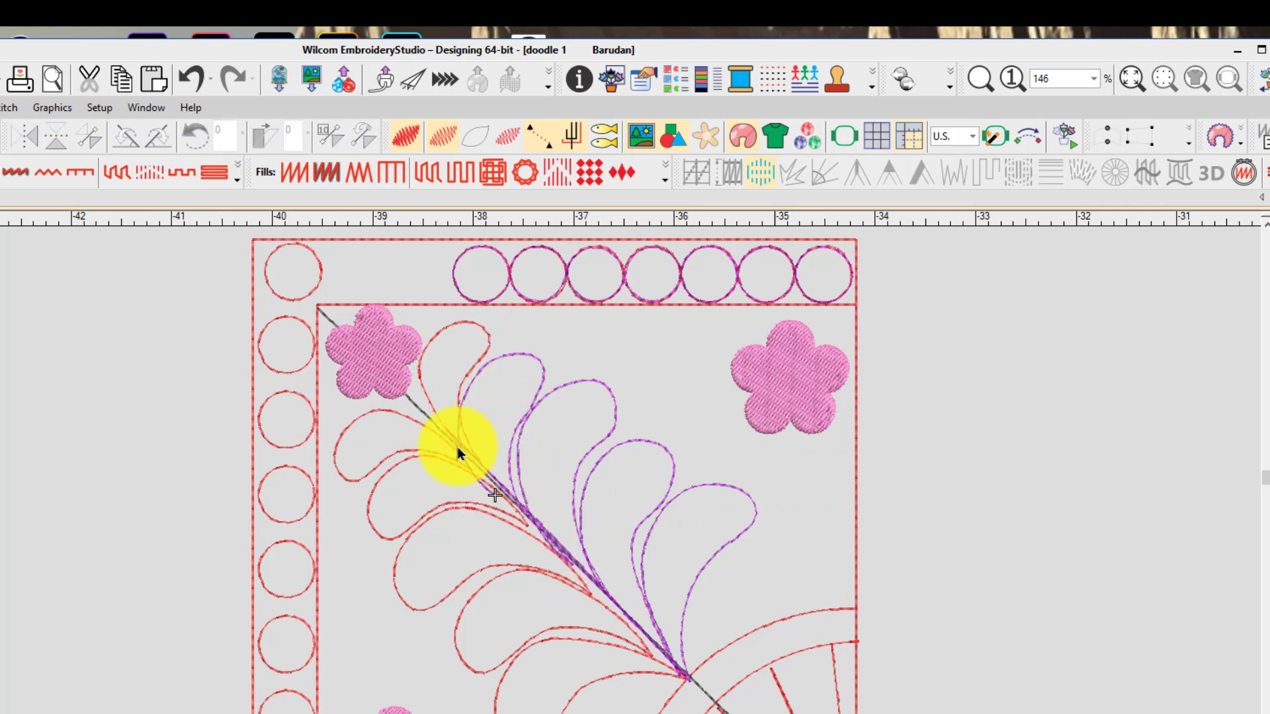
# Reshape the purple line by moving the fourth plume's lower node inward and its end node onto the spine, leaving the line deselected
pyautogui.scroll(2, 466, 447)
pyautogui.click(575, 537)
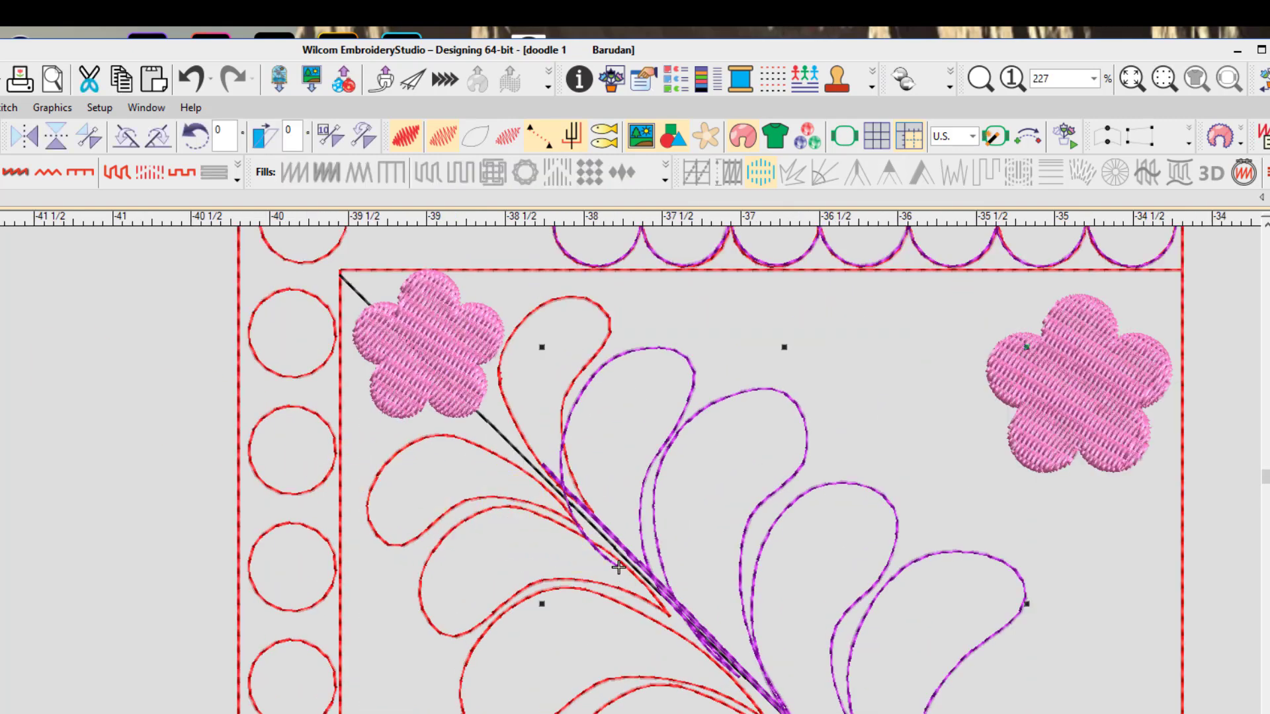
pyautogui.press('h')
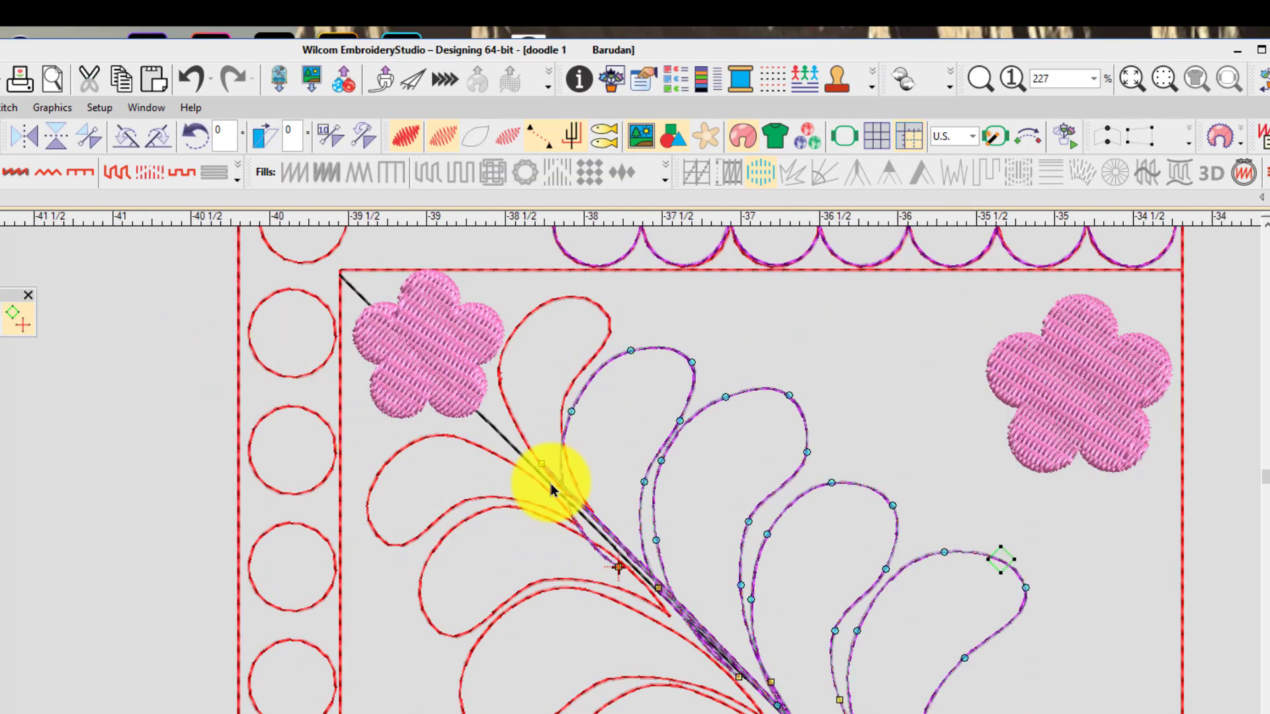
pyautogui.click(566, 502)
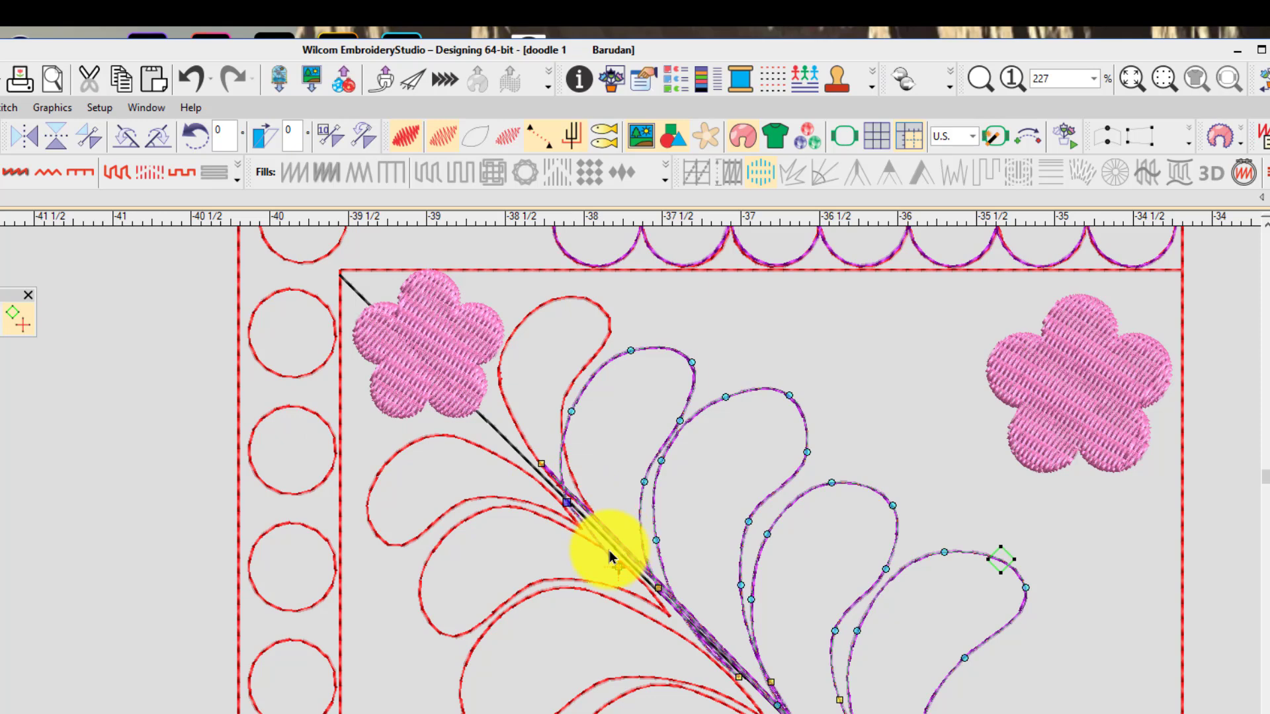
pyautogui.moveTo(572, 500); pyautogui.dragTo(584, 495)
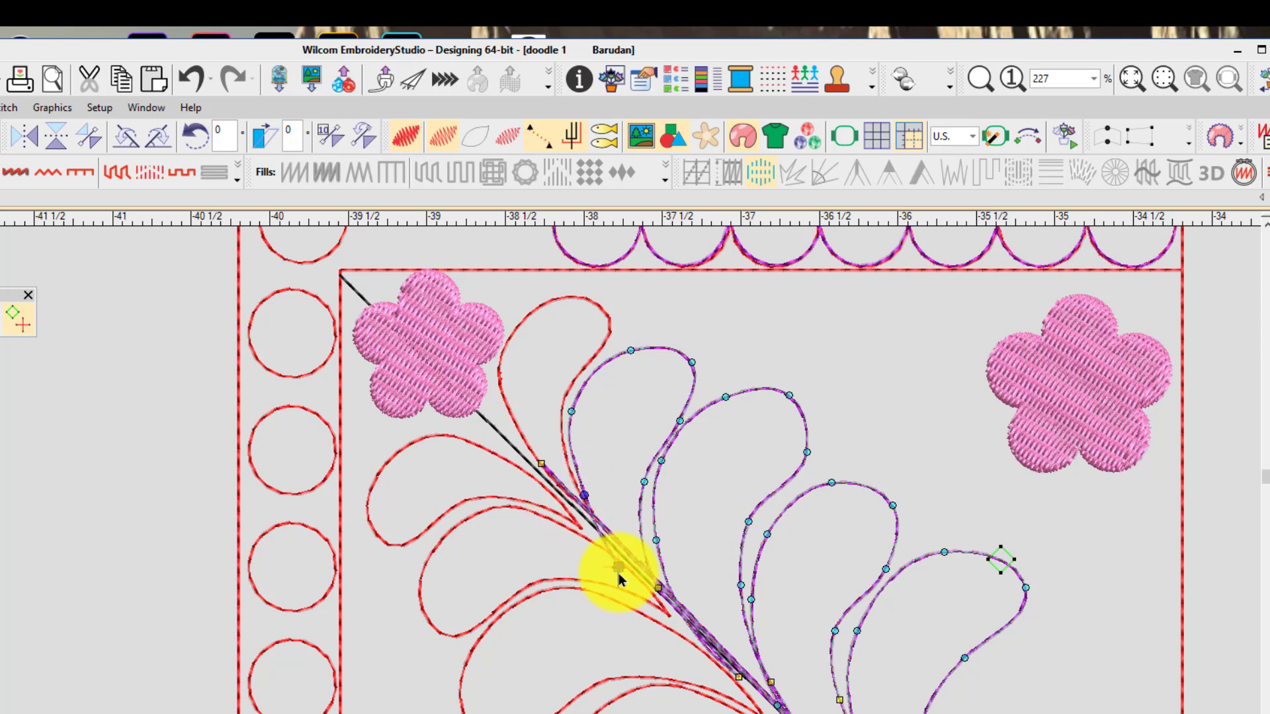
pyautogui.click(619, 544)
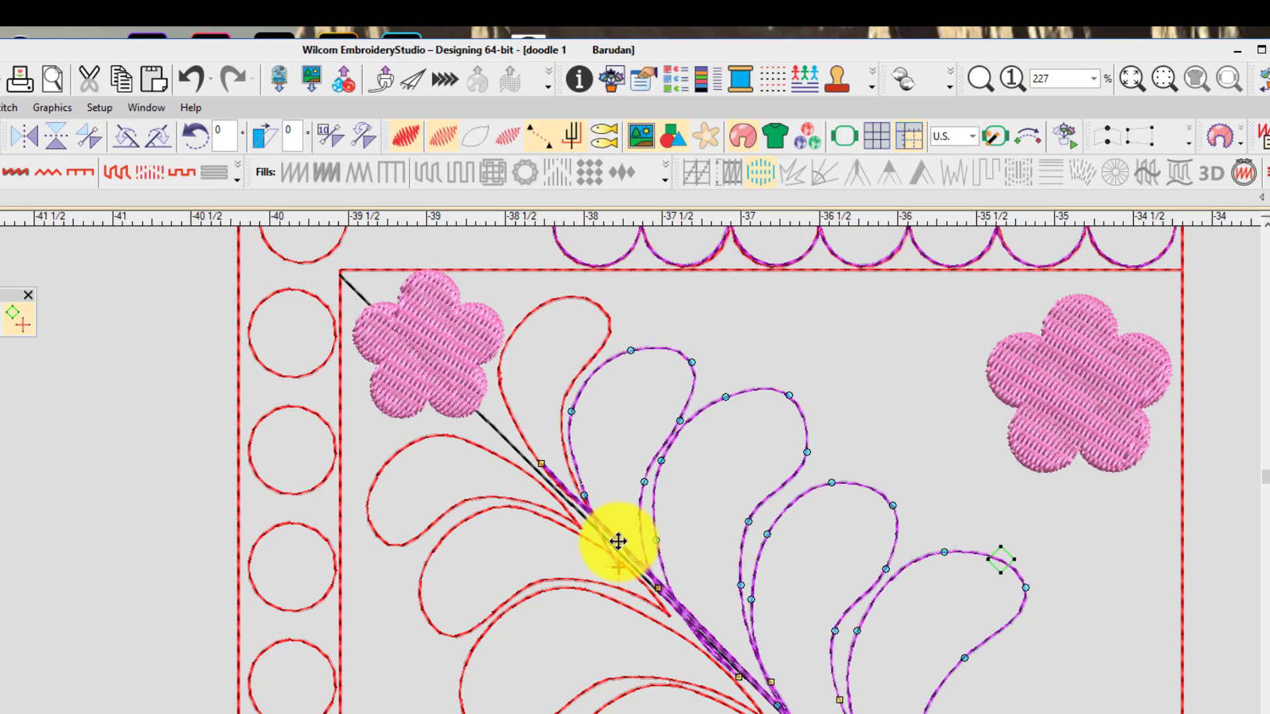
pyautogui.click(609, 529)
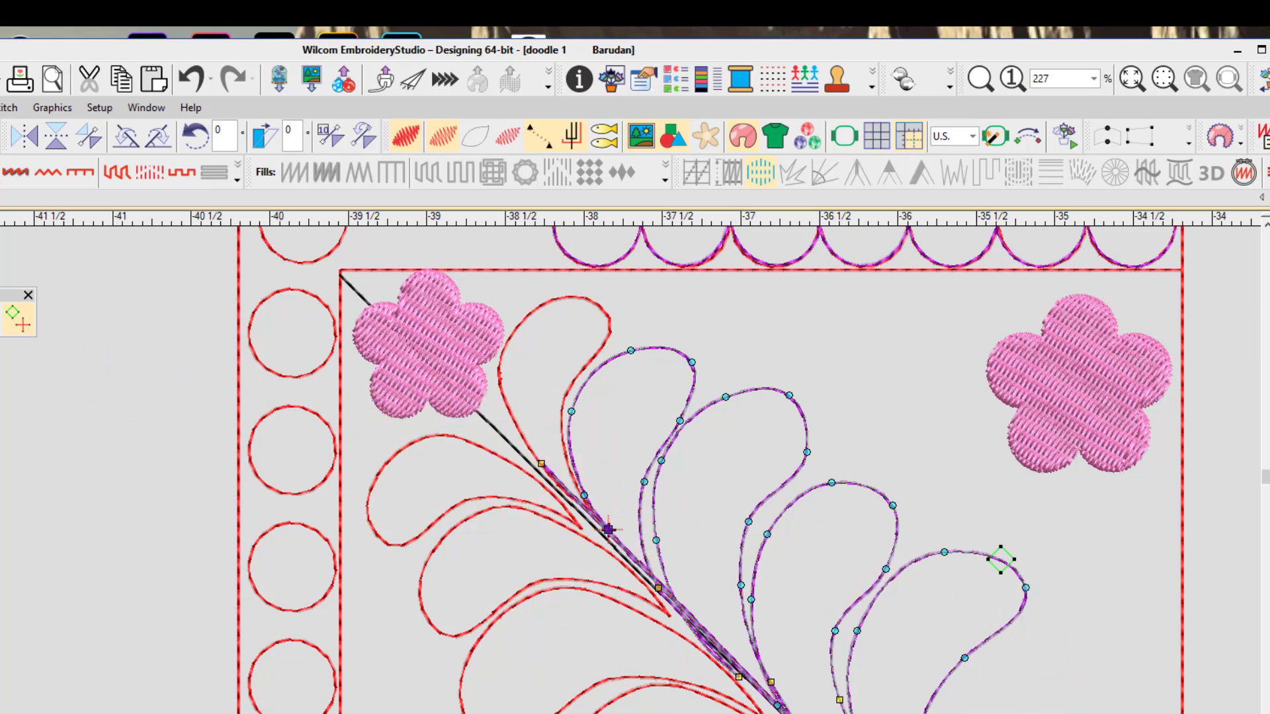
pyautogui.press('Escape')
# Examine the reworked block as a whole, the original doodle image and the row of finished block variations
pyautogui.scroll(-3, 538, 515)
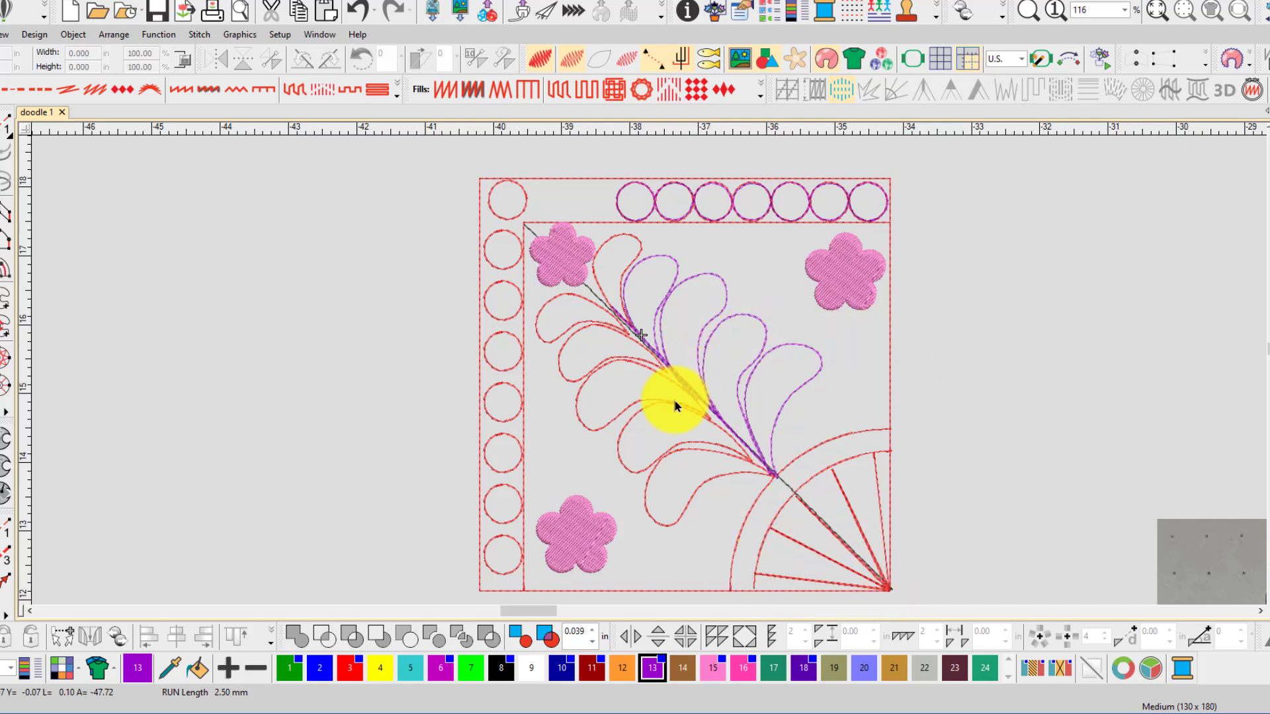
pyautogui.scroll(-4, 610, 444)
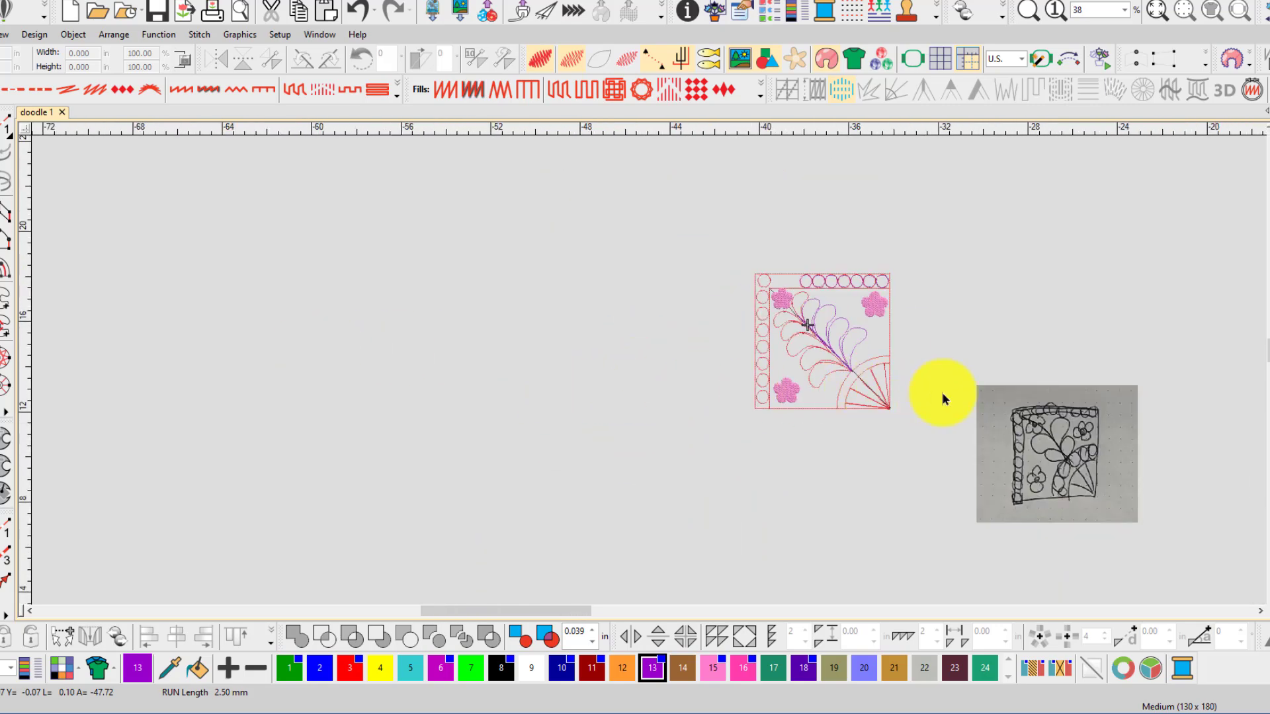
pyautogui.scroll(-1, 944, 405)
pyautogui.scroll(4, 648, 371)
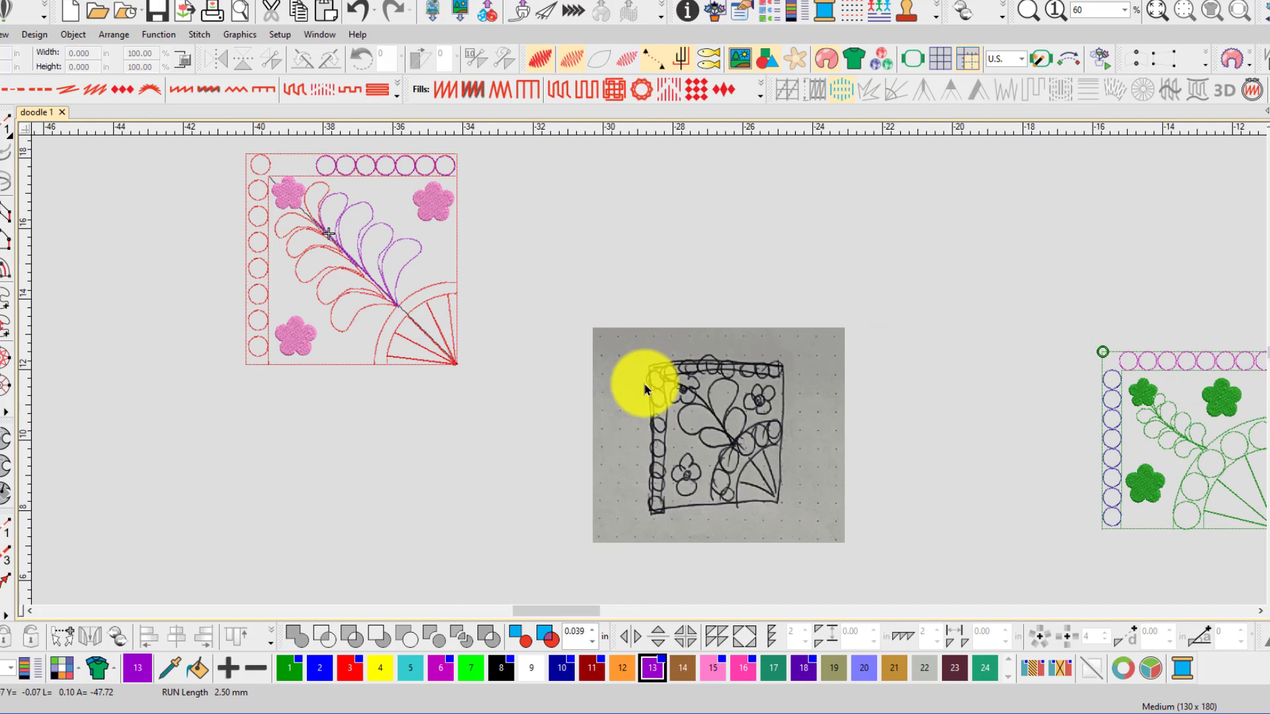
pyautogui.click(613, 325)
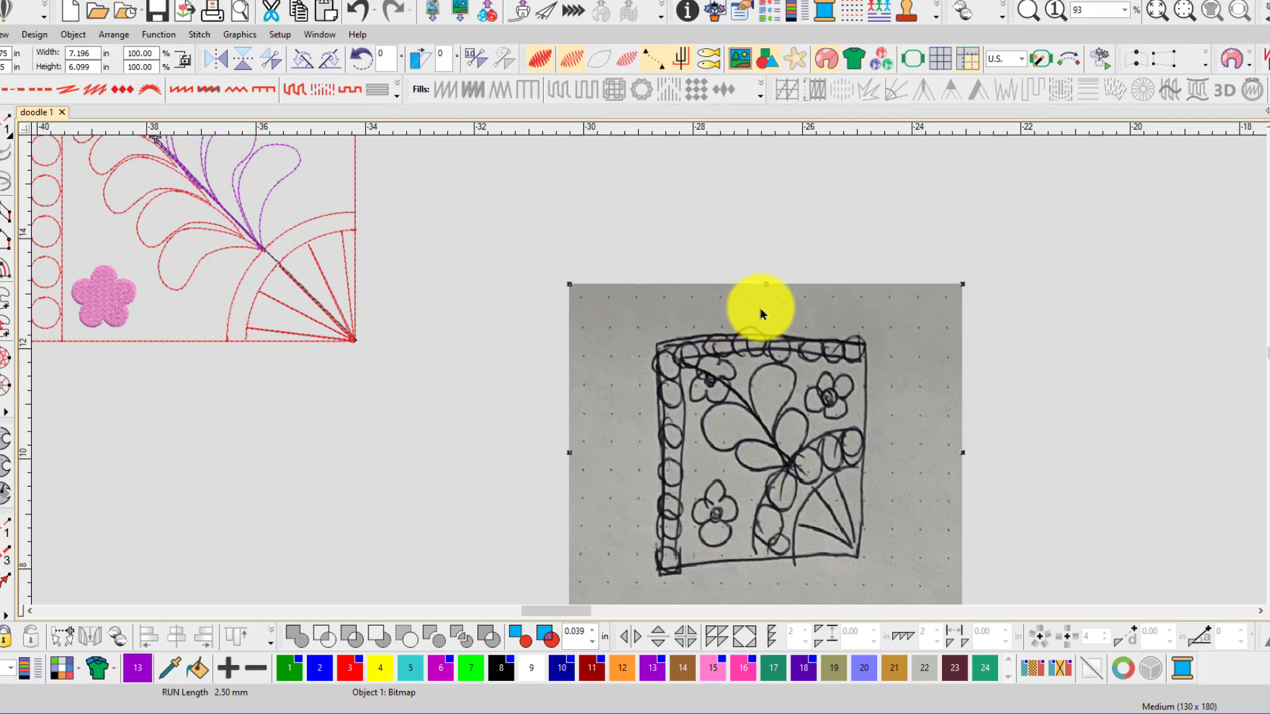
pyautogui.scroll(-2, 519, 405)
pyautogui.scroll(-1, 518, 406)
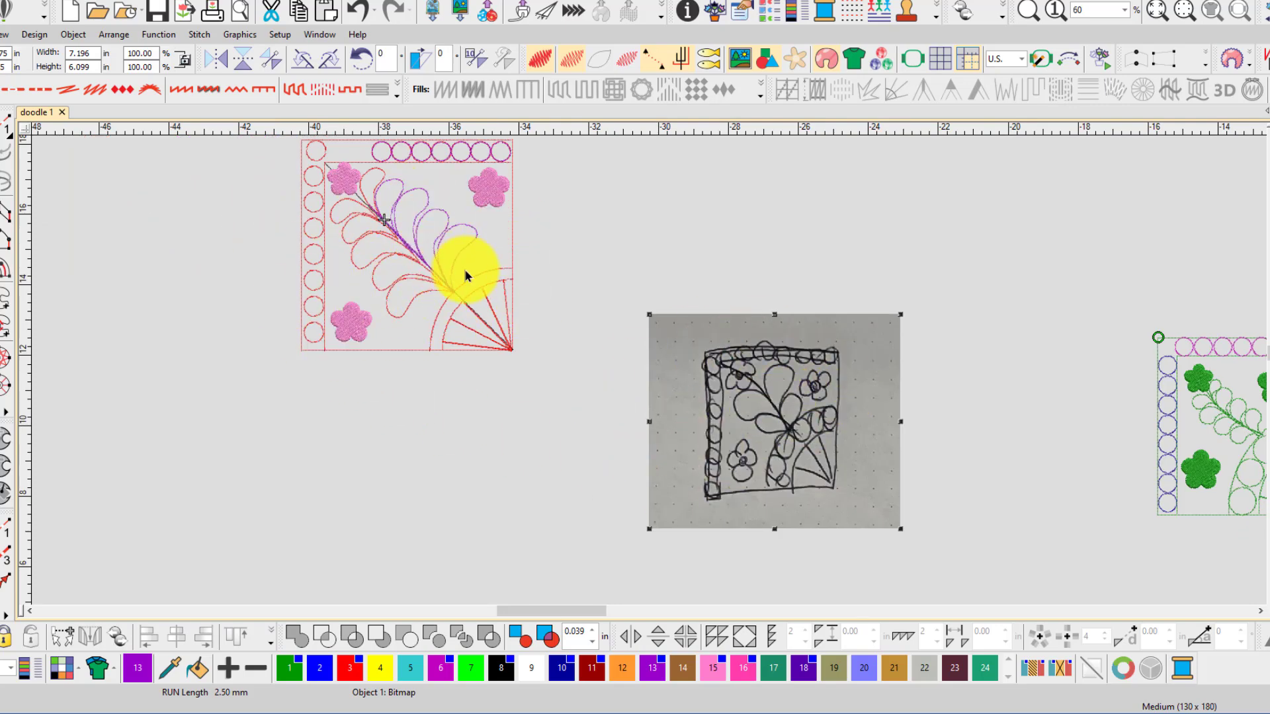
pyautogui.scroll(-1, 697, 390)
pyautogui.scroll(-4, 675, 380)
pyautogui.hscroll(5, 1049, 391)
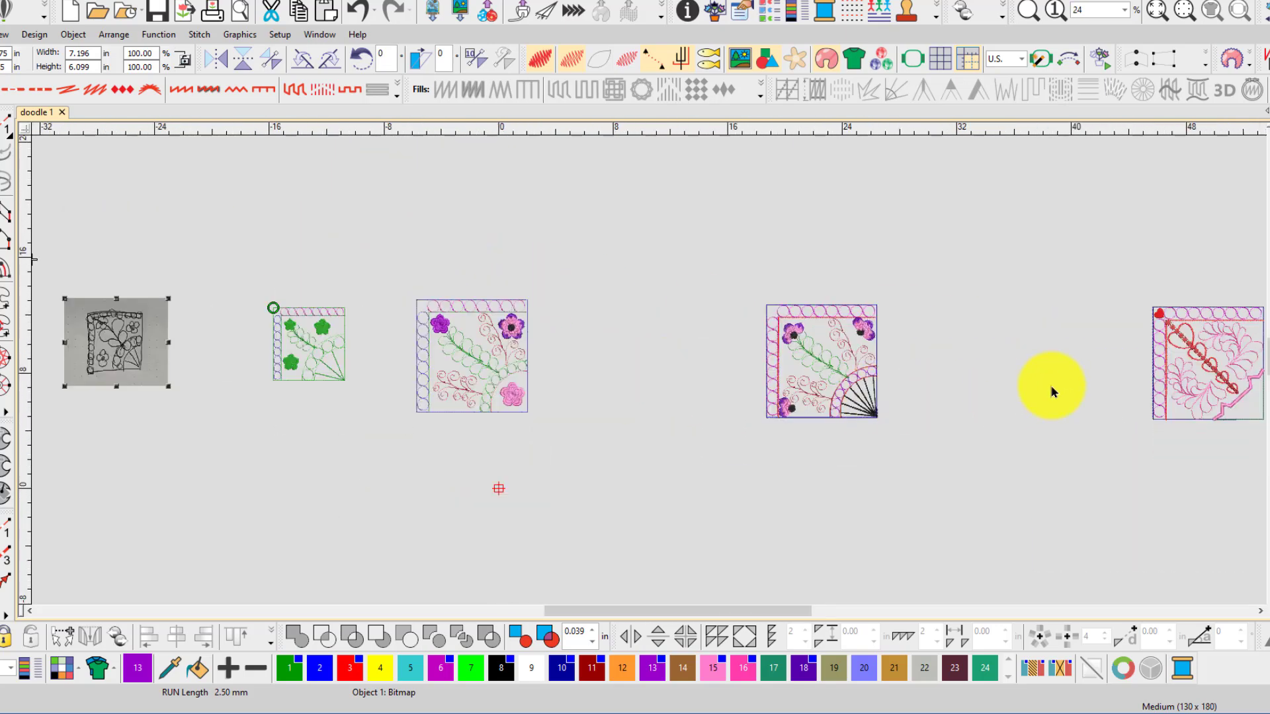
# Mirror-copy the rightmost block with the wavy background and corner hearts horizontally and vertically about its lower-right corner, making a two-by-two quilt design
pyautogui.scroll(-1, 783, 382)
pyautogui.scroll(3, 642, 377)
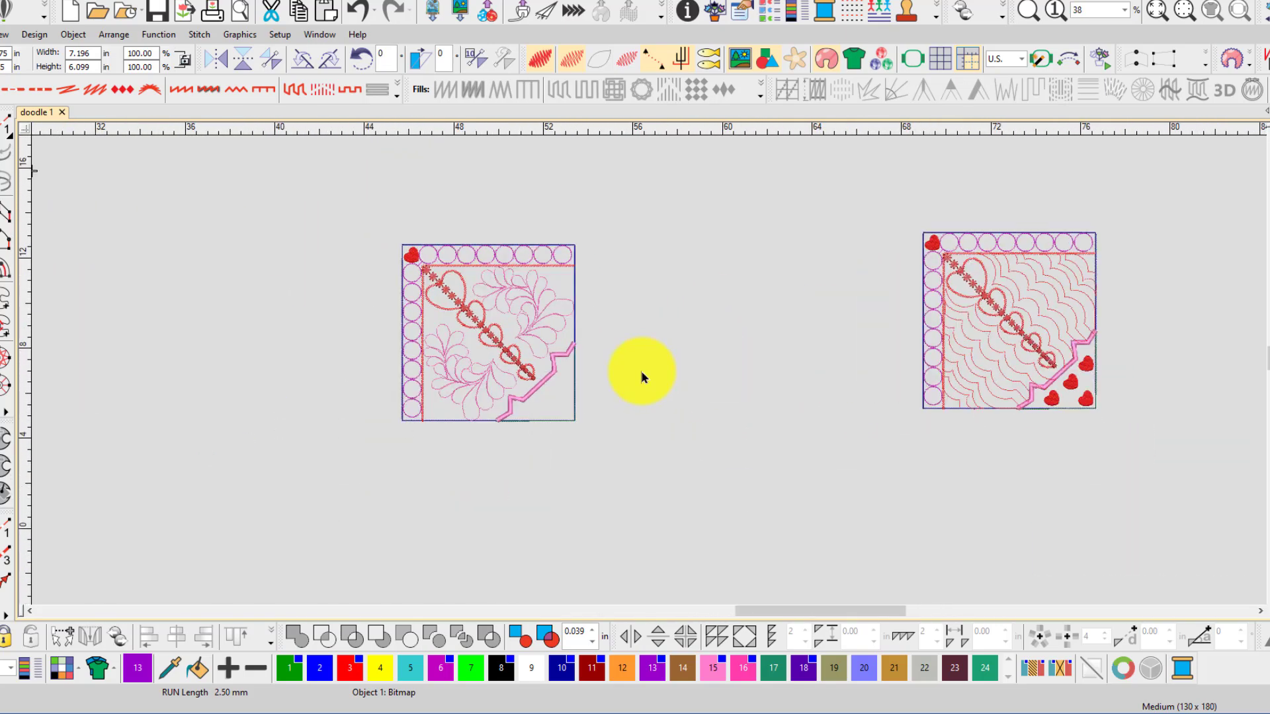
pyautogui.scroll(-1, 774, 373)
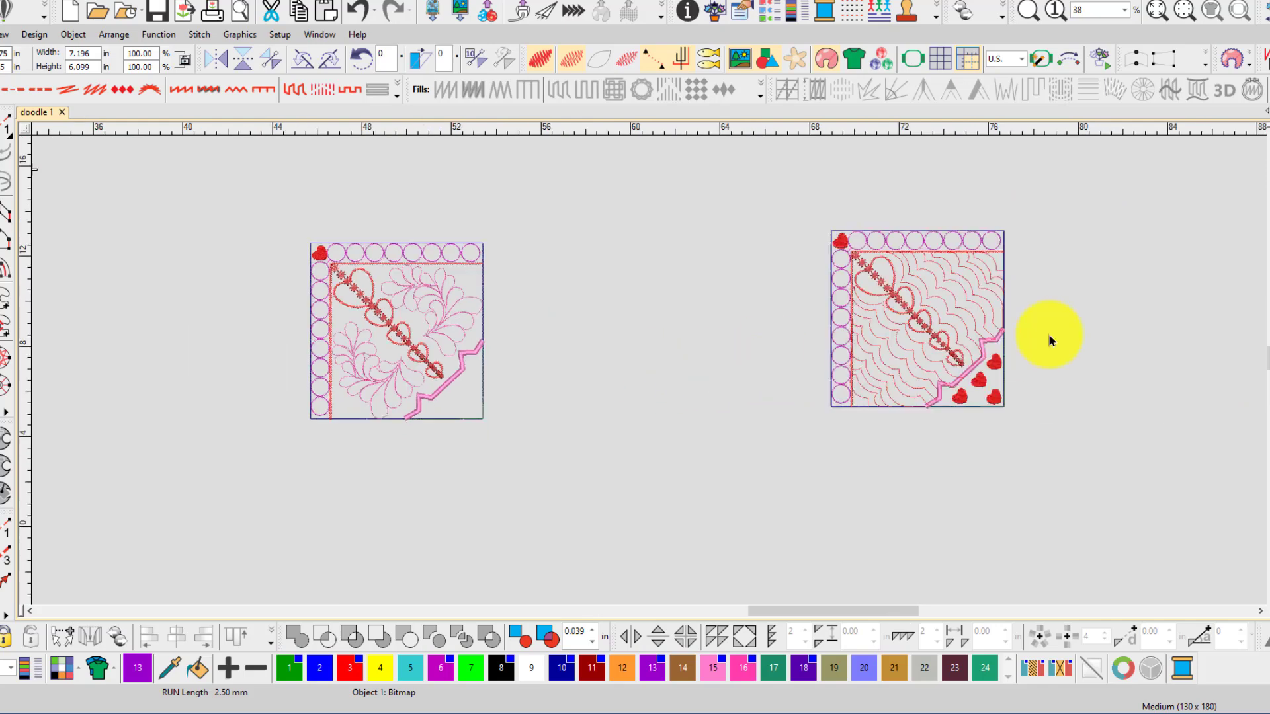
pyautogui.click(854, 207)
pyautogui.moveTo(808, 198); pyautogui.dragTo(1080, 439)
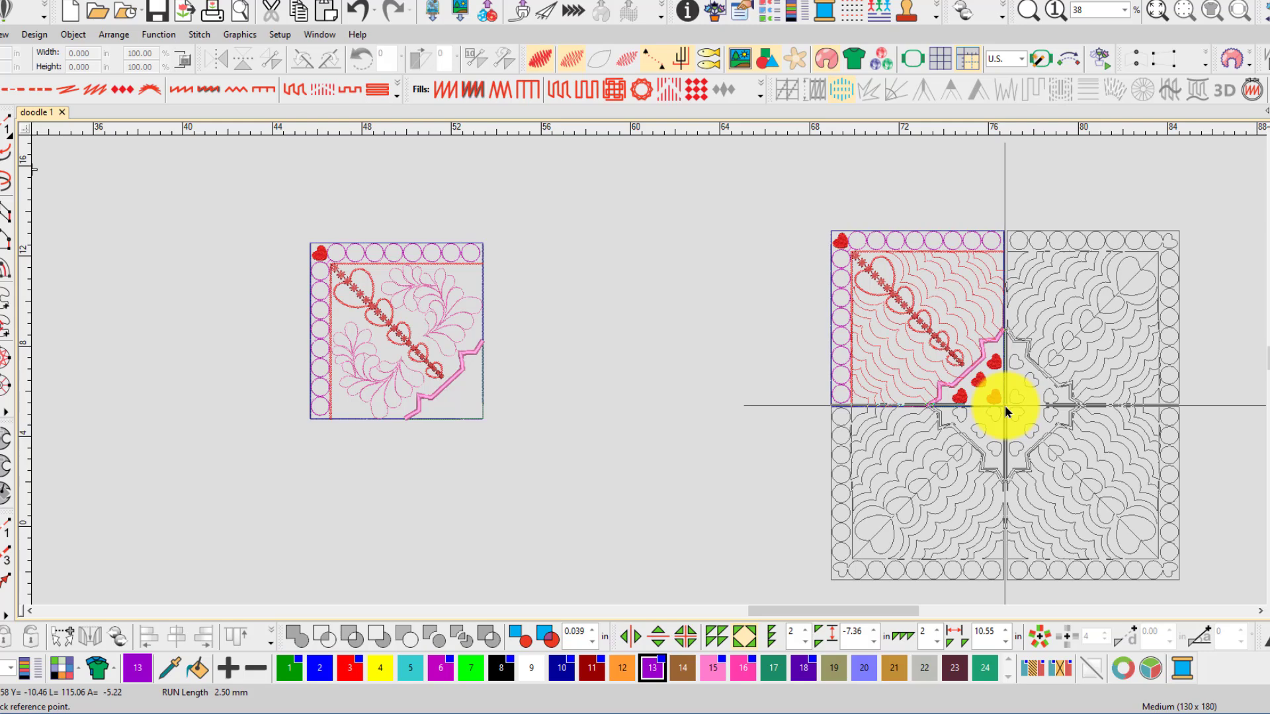
pyautogui.click(1003, 404)
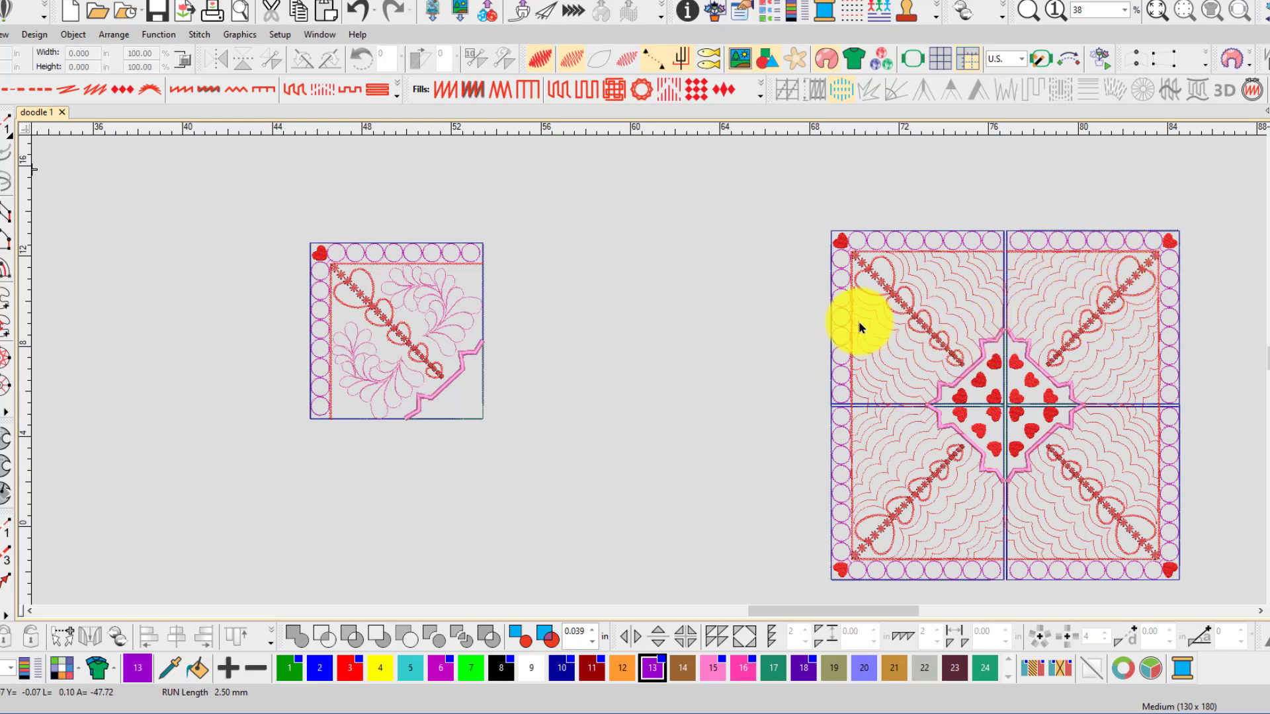
pyautogui.scroll(-6, 645, 380)
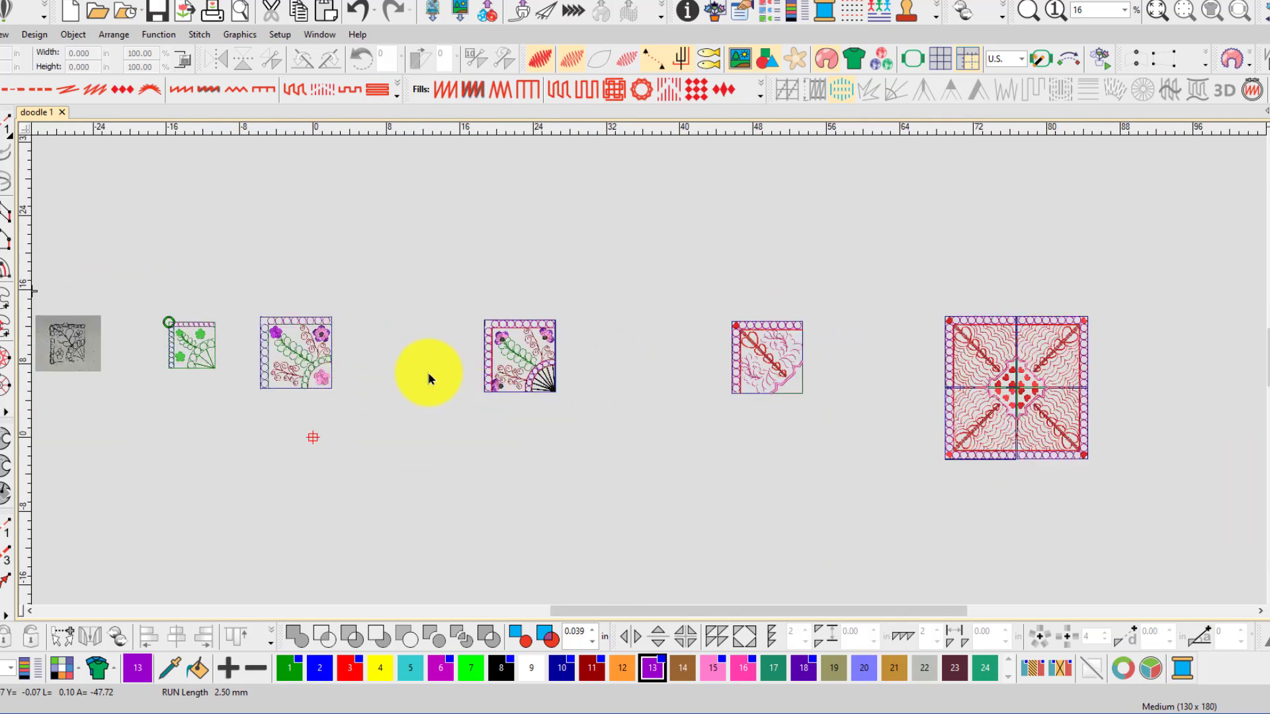
pyautogui.scroll(5, 649, 370)
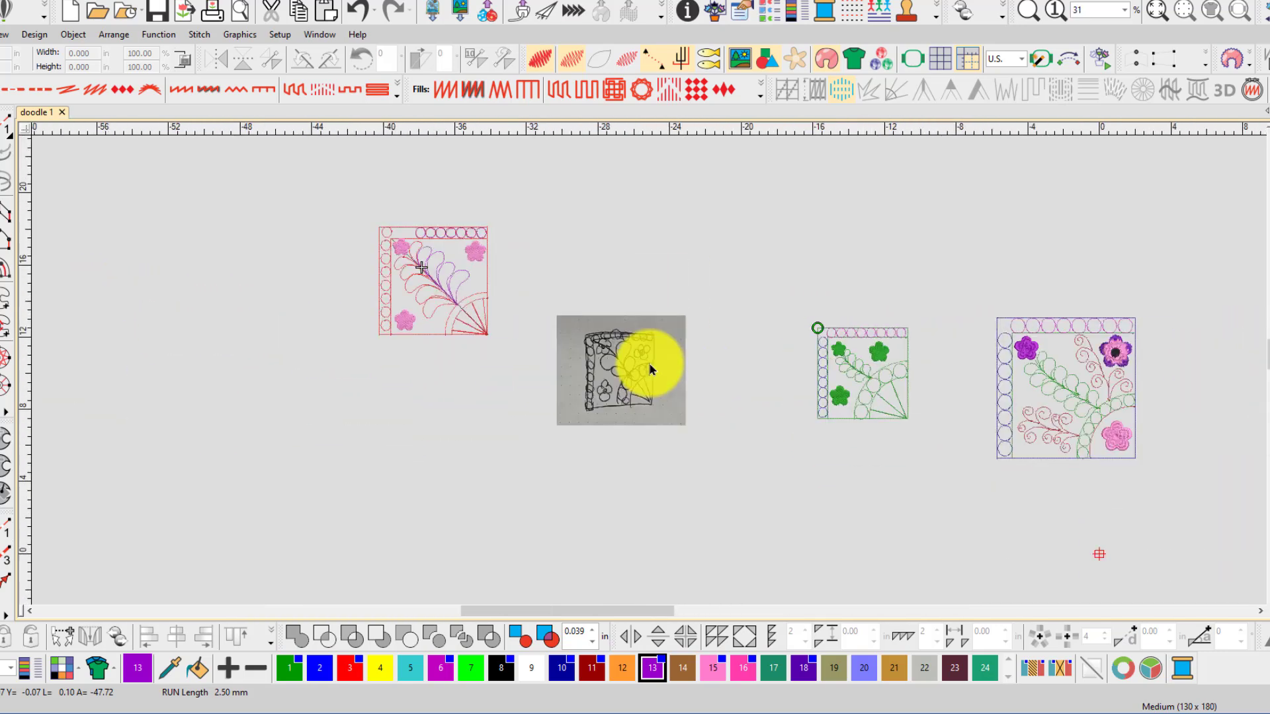